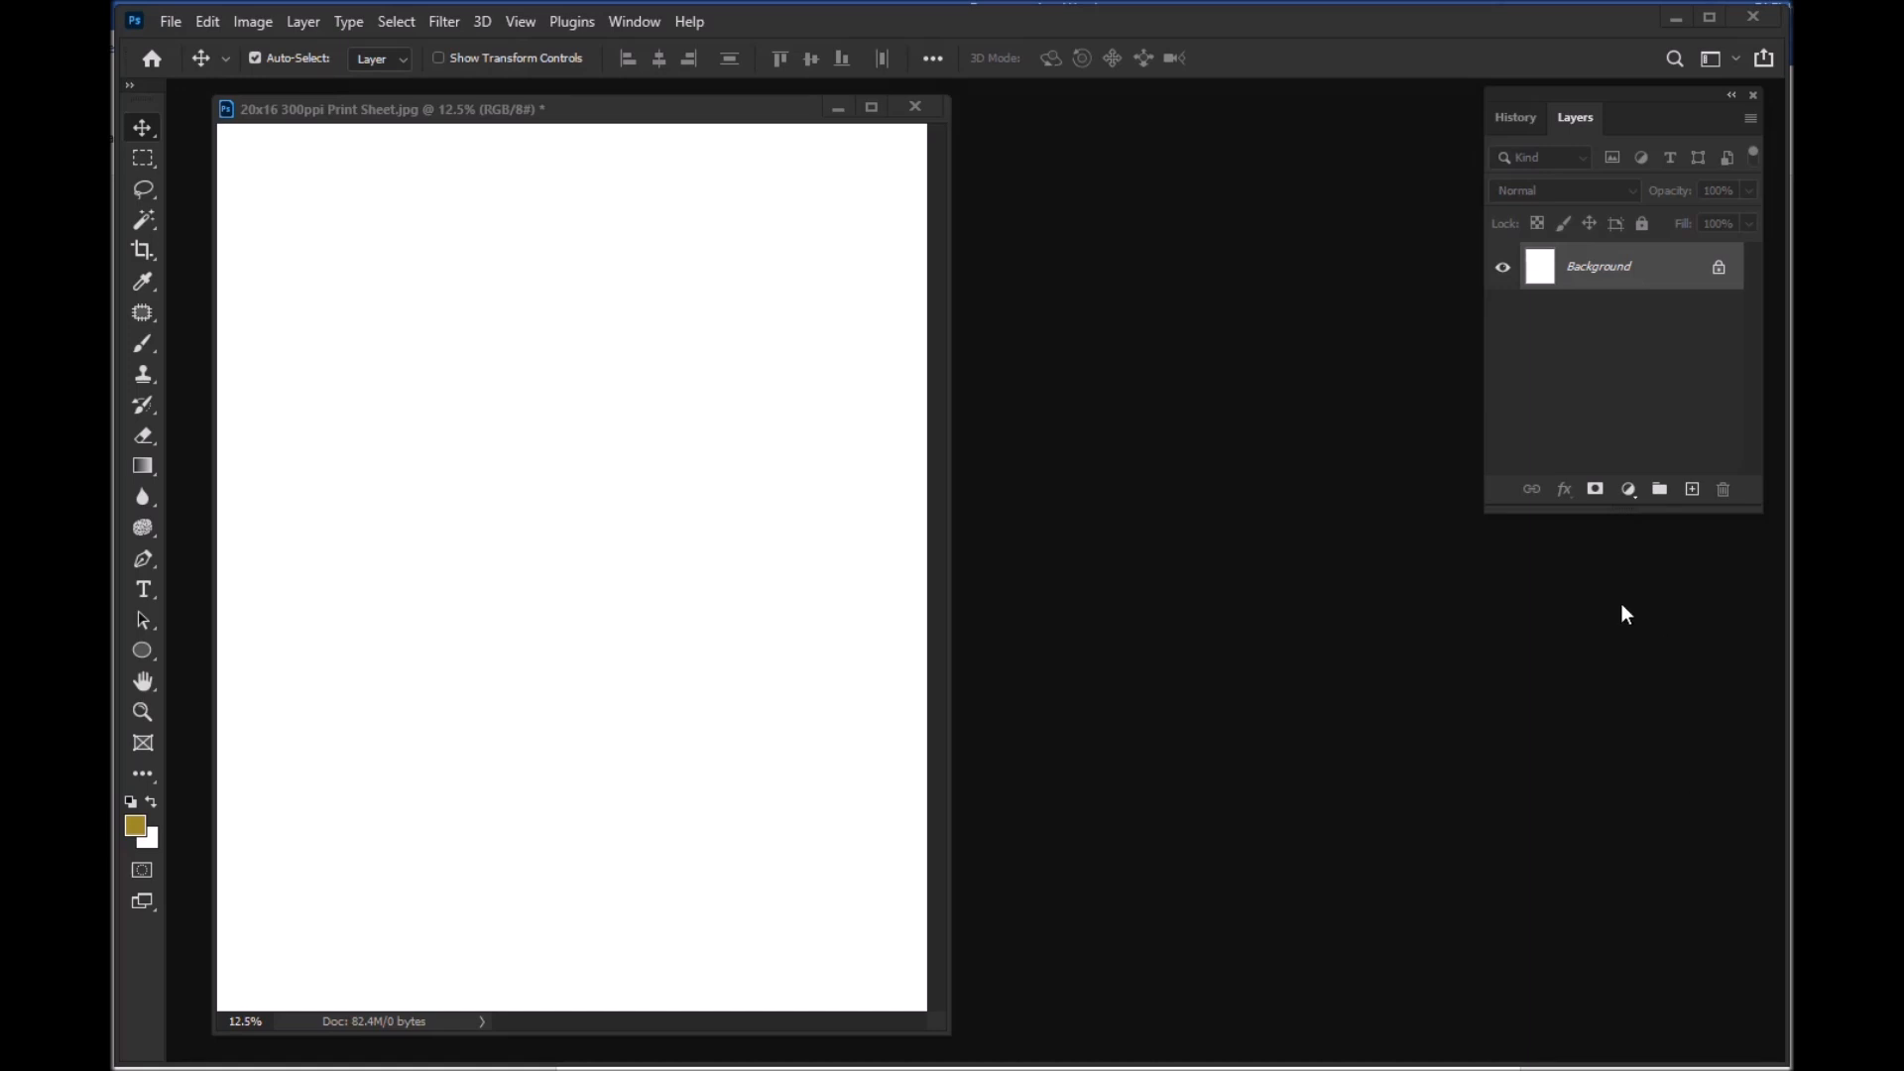
Step: Start a new document and switch its width and height units to inches
{"action": "mouse_move", "coordinate": [771, 119]}
{"action": "left_mouse_down"}
{"action": "mouse_move", "coordinate": [797, 118]}
{"action": "mouse_move", "coordinate": [778, 123]}
{"action": "left_mouse_up"}
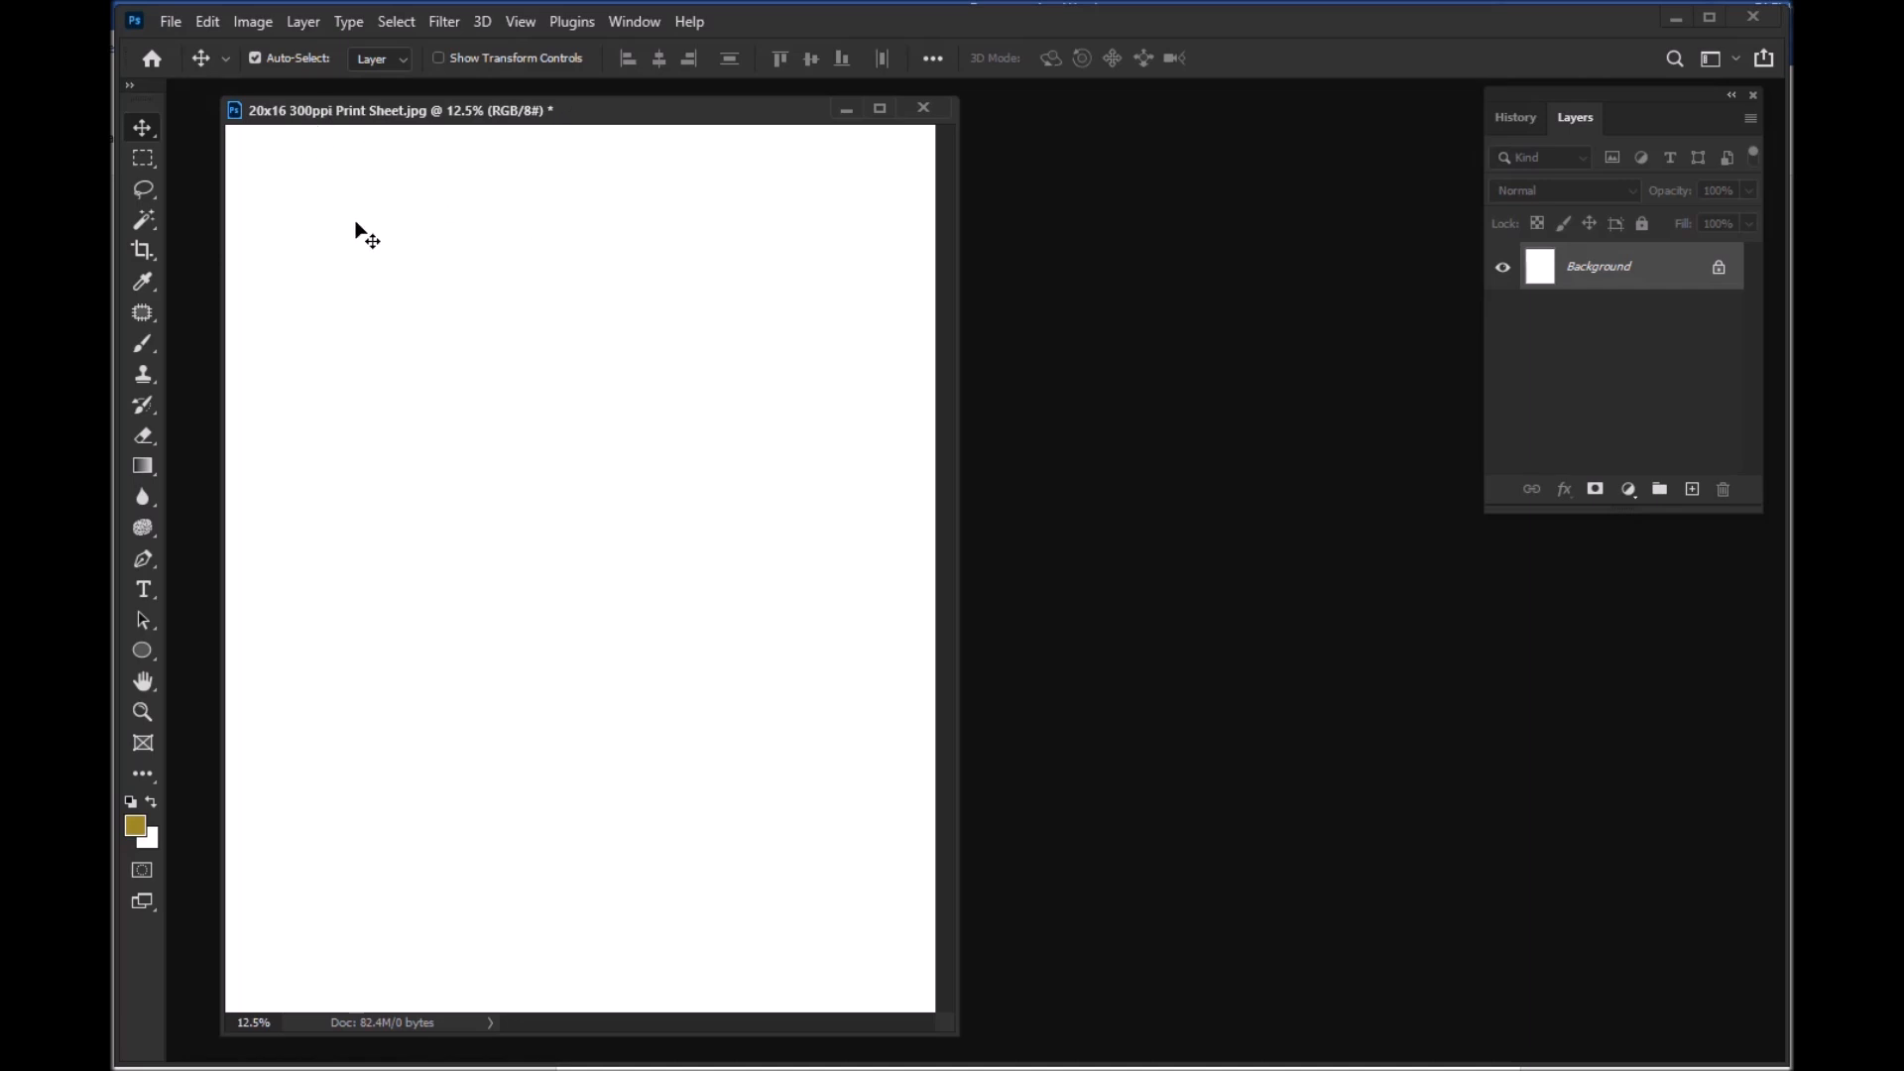
{"action": "left_click", "coordinate": [167, 22]}
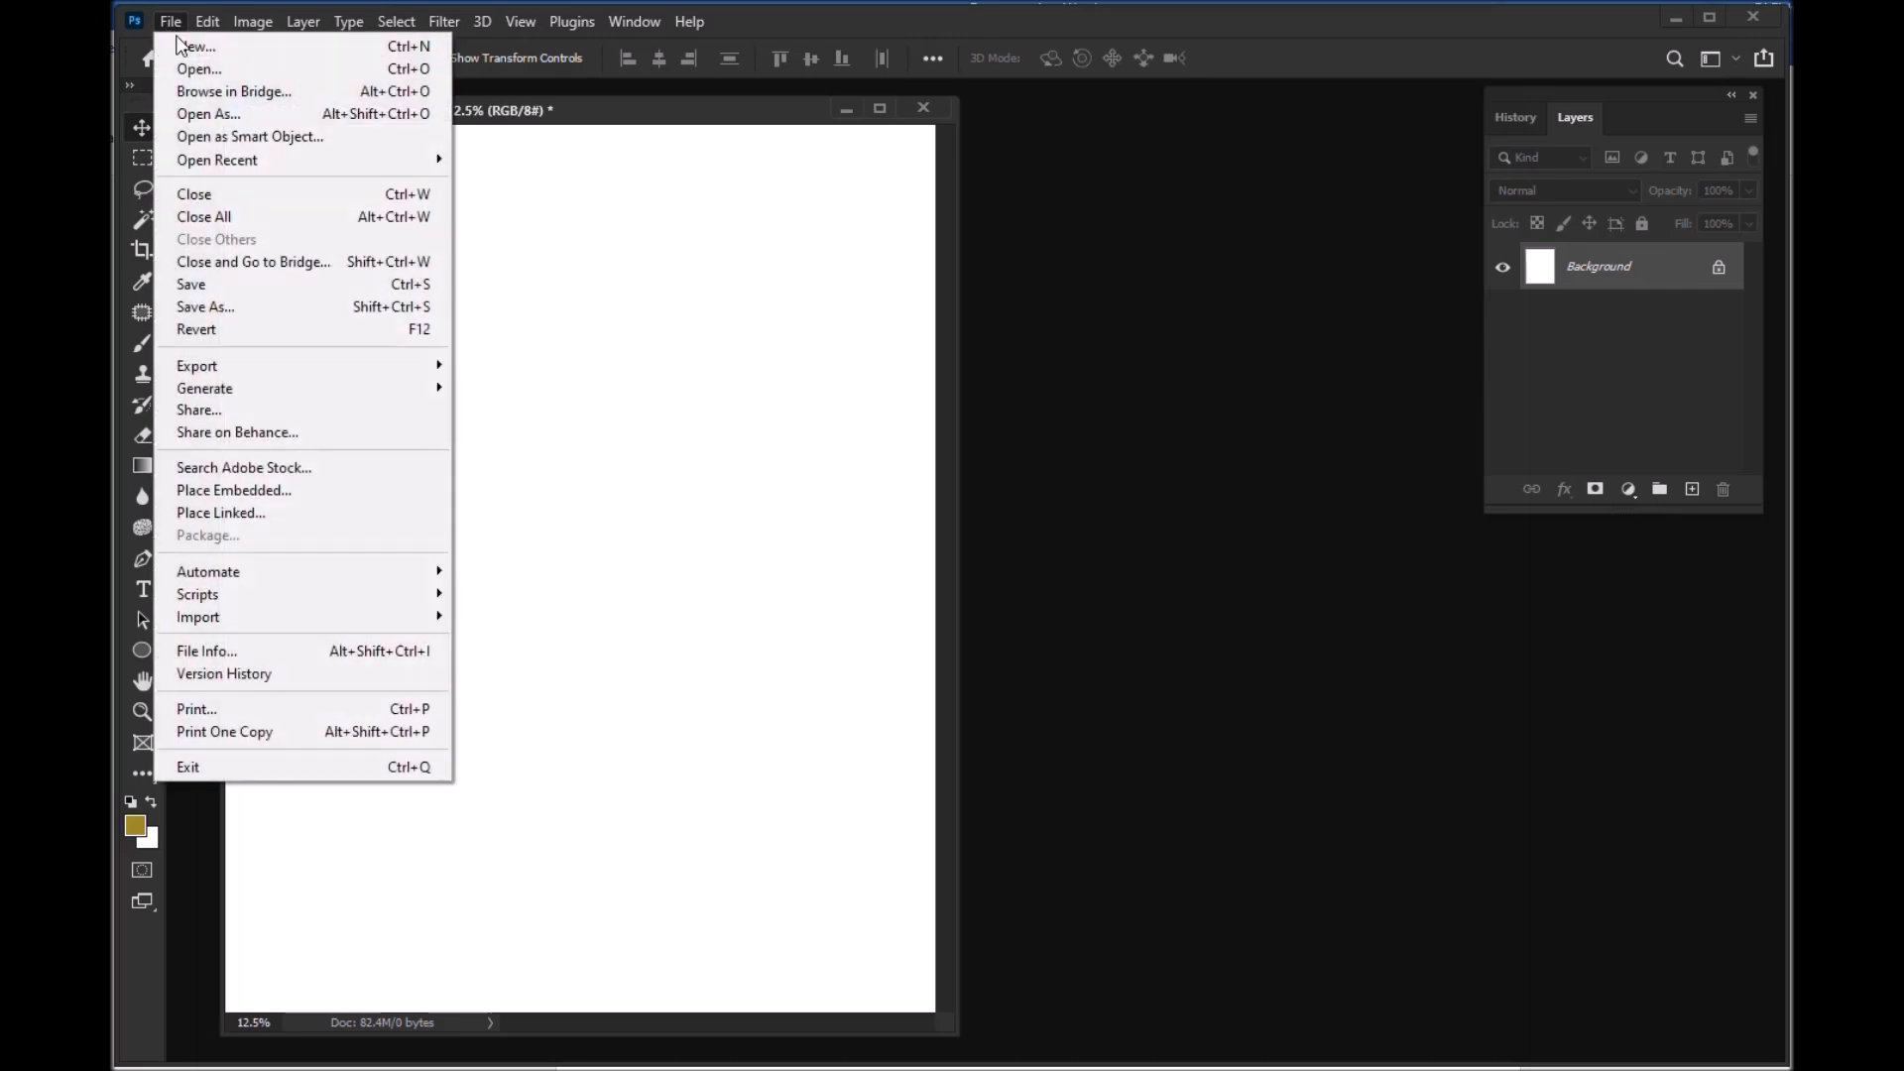
{"action": "left_click", "coordinate": [200, 48]}
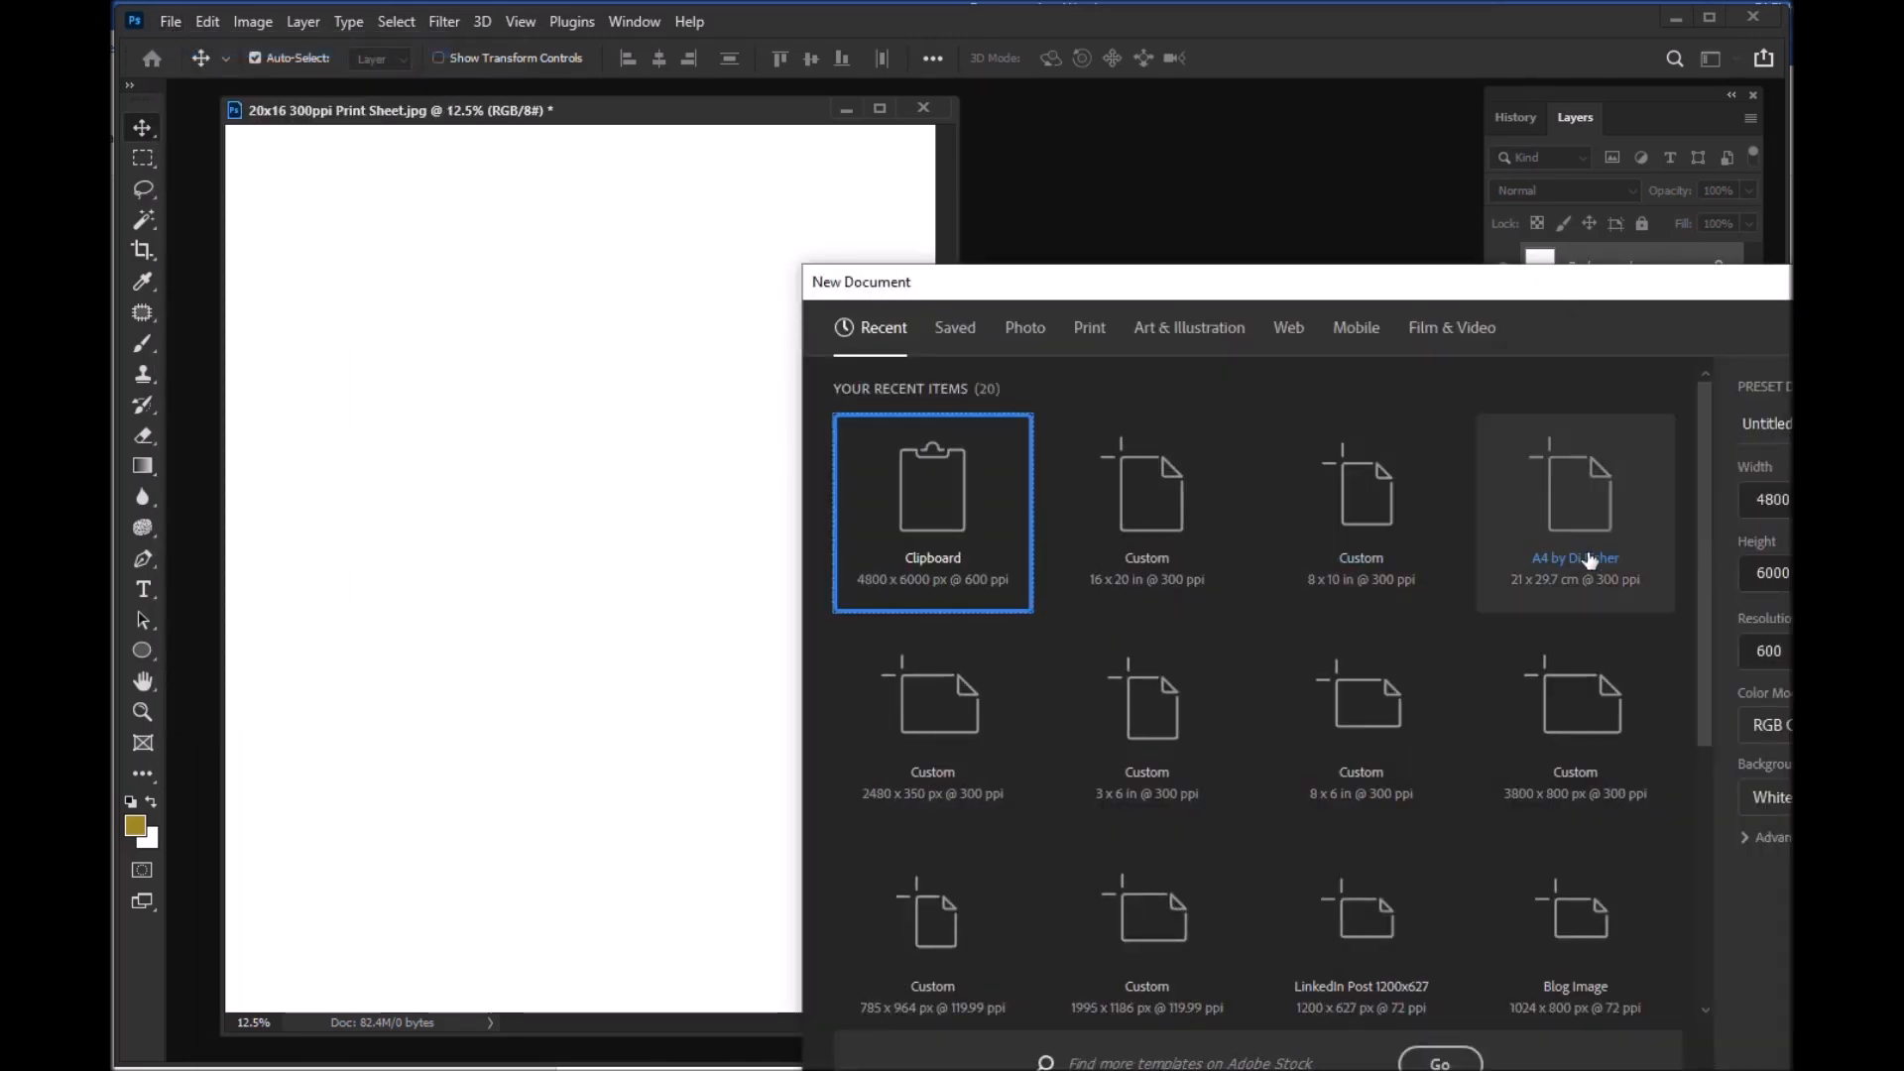
{"action": "left_click_drag", "start_coordinate": [1682, 289], "coordinate": [1259, 164]}
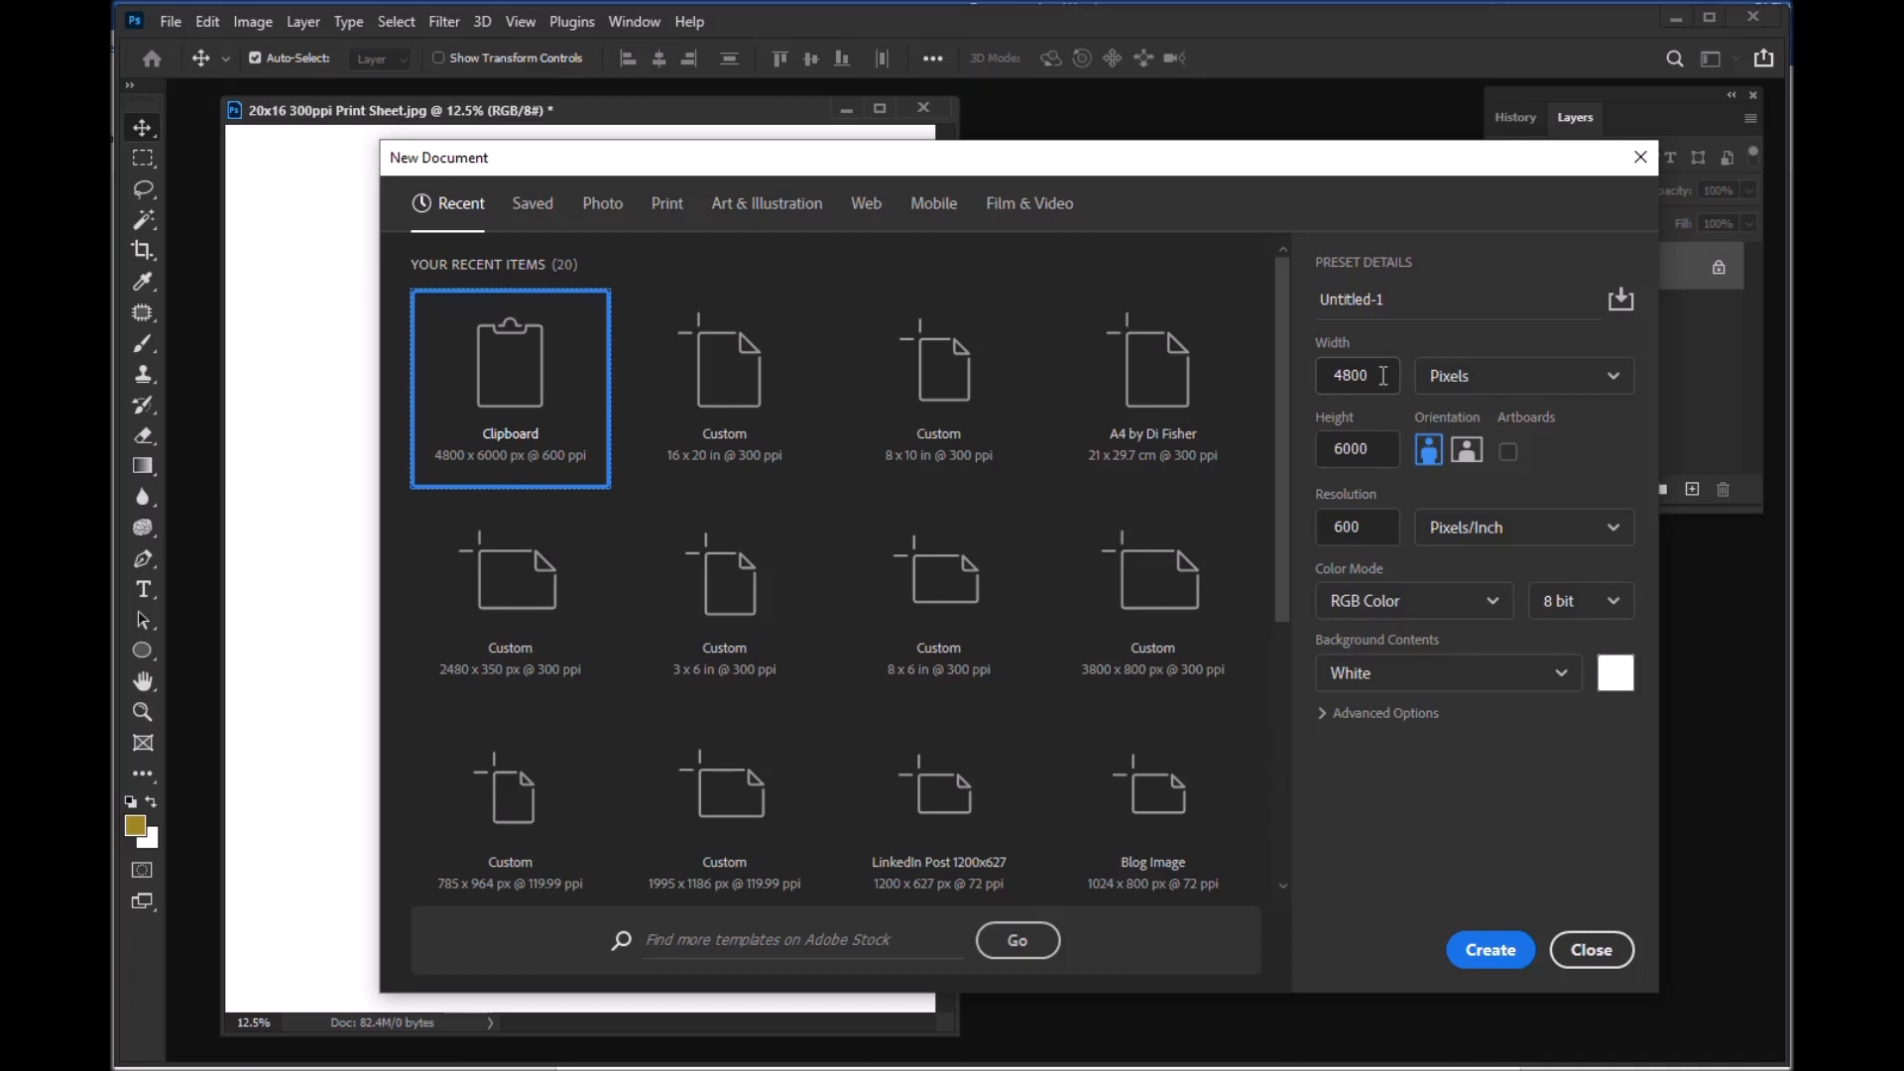
{"action": "left_click", "coordinate": [1382, 376]}
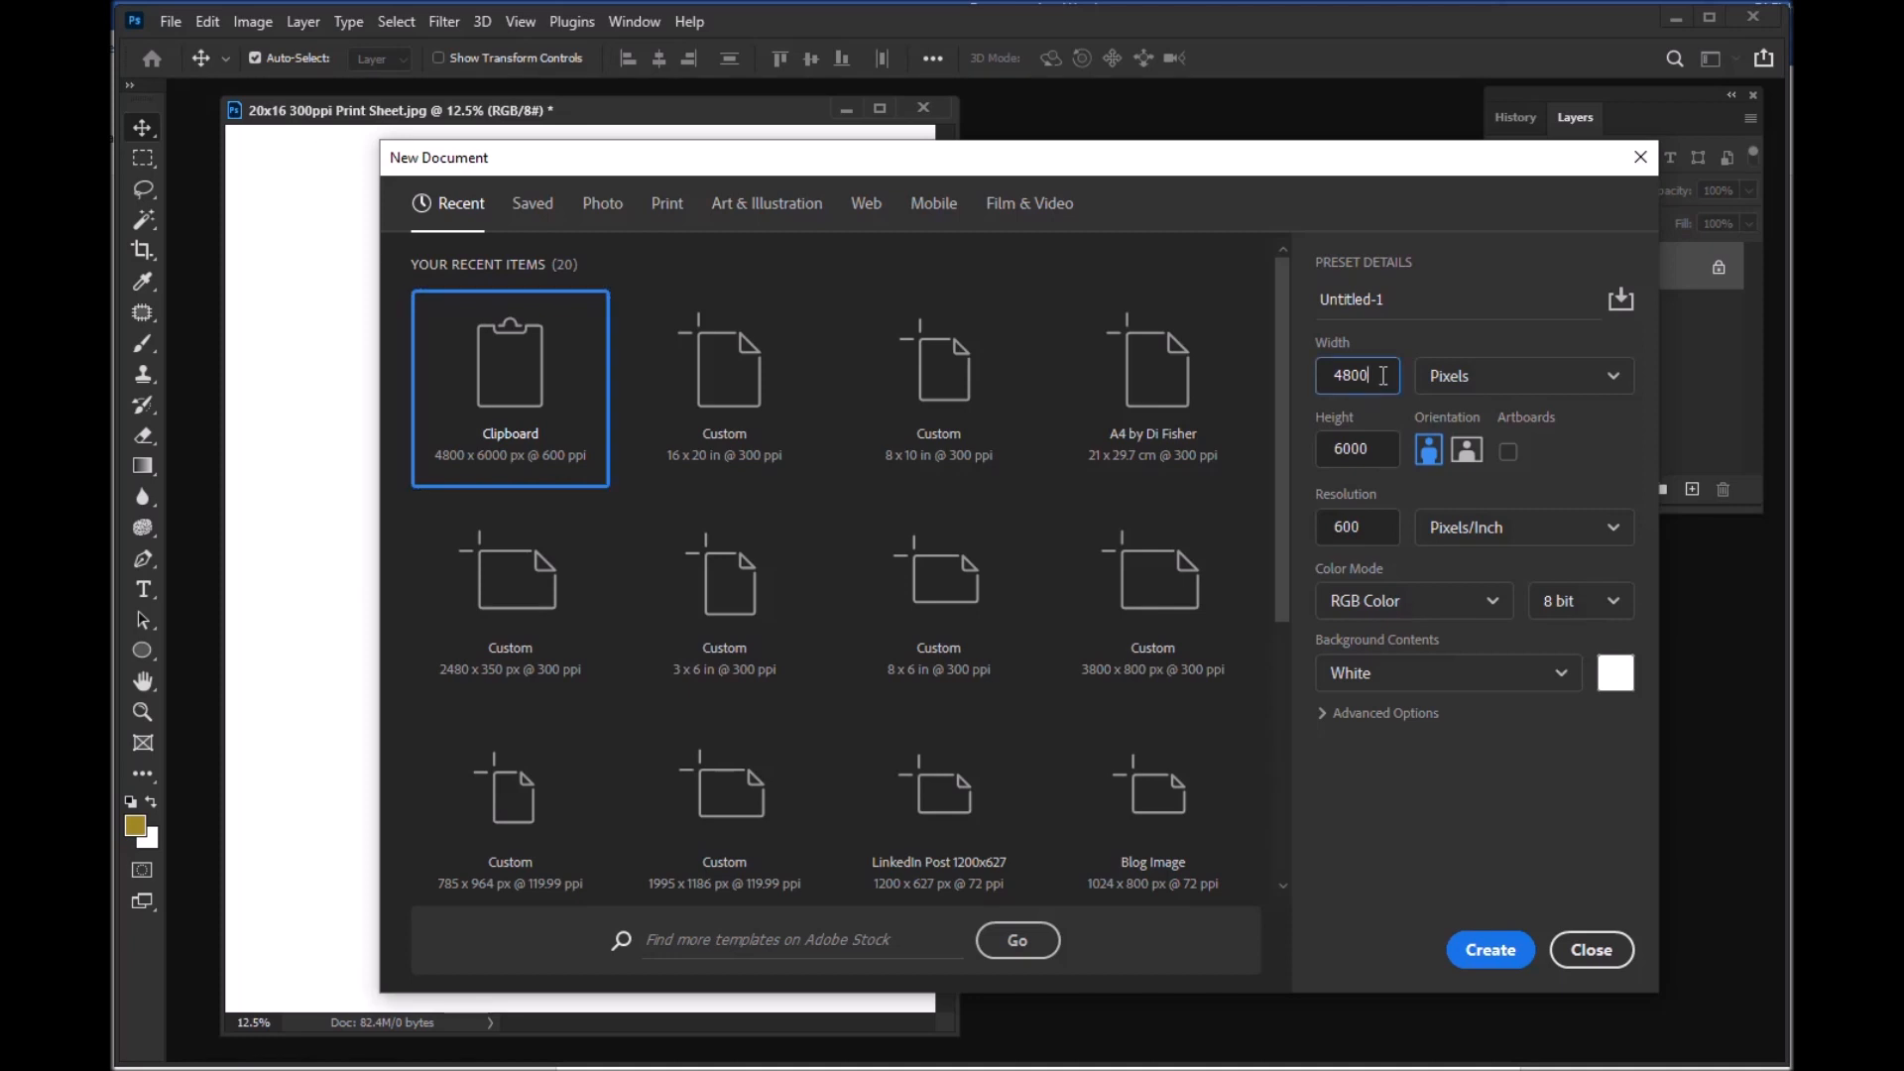
{"action": "left_click", "coordinate": [1453, 382]}
{"action": "left_click", "coordinate": [1453, 380]}
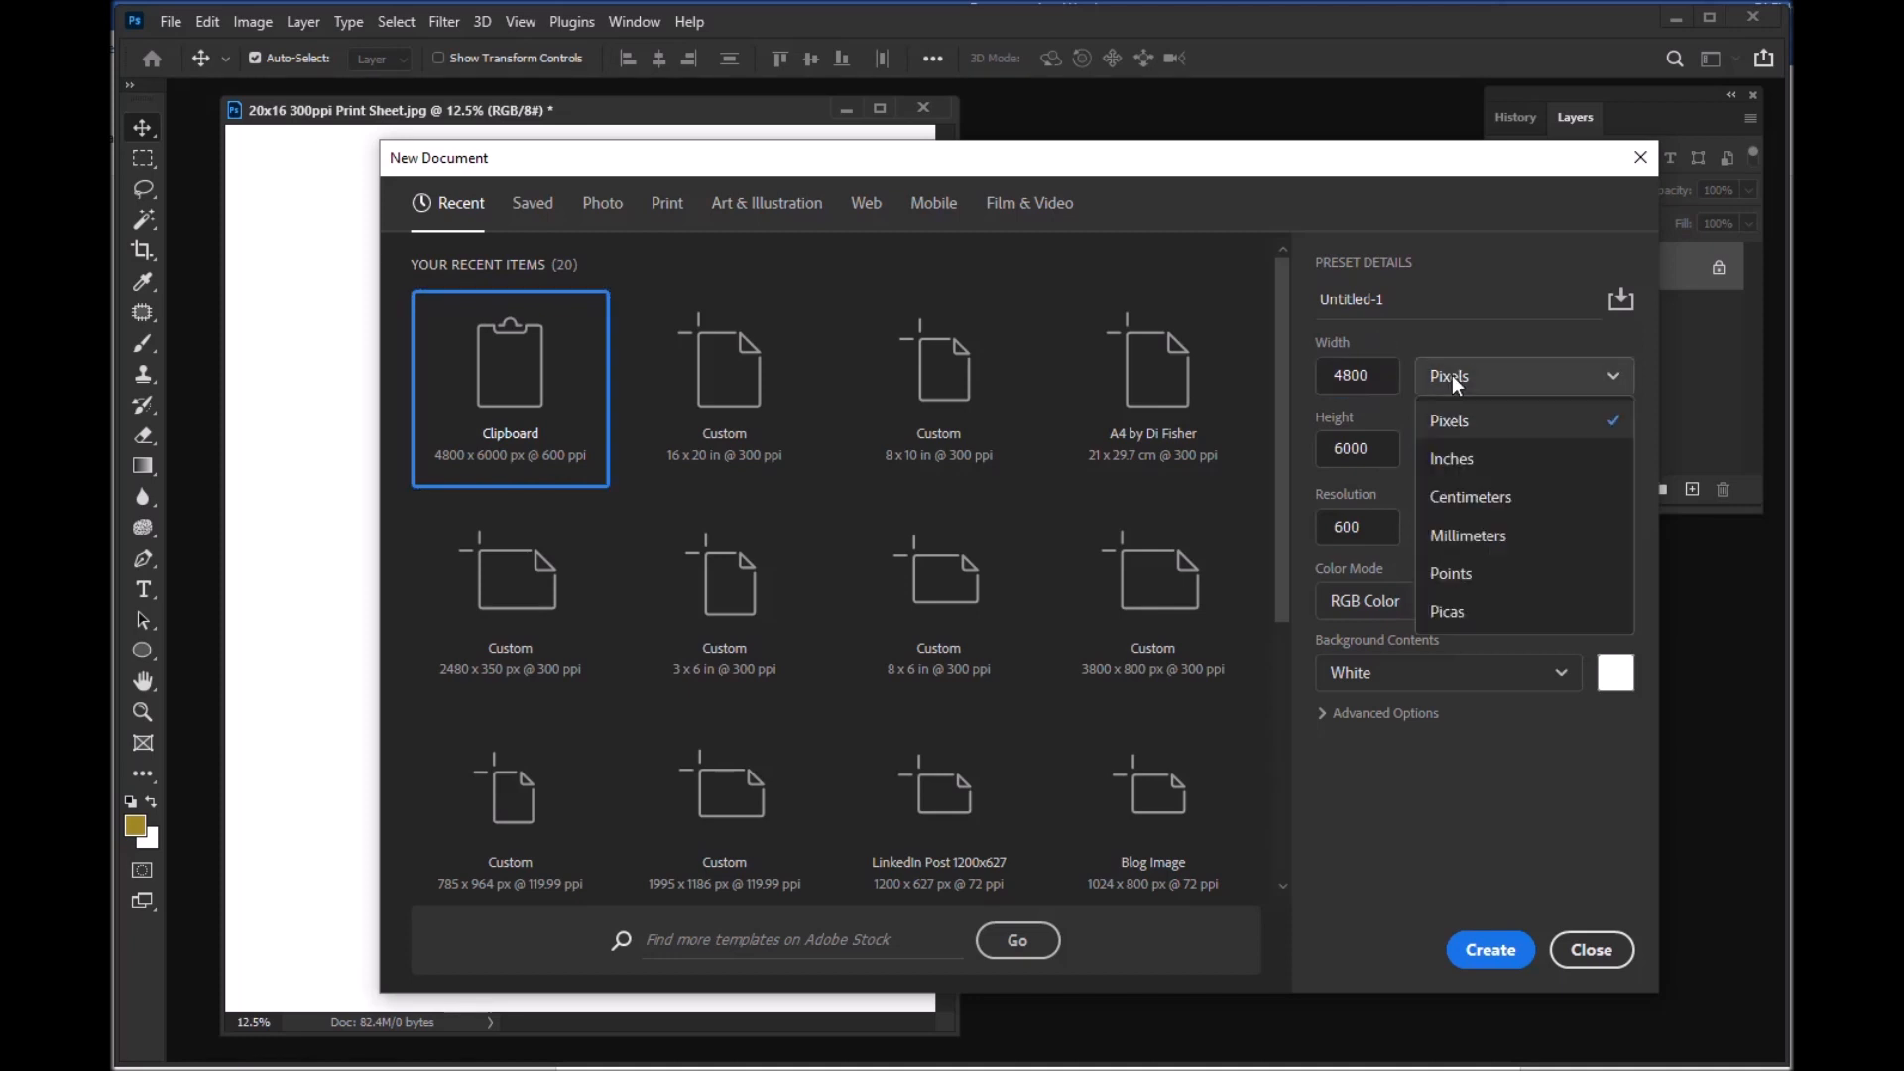
{"action": "left_click", "coordinate": [1454, 461]}
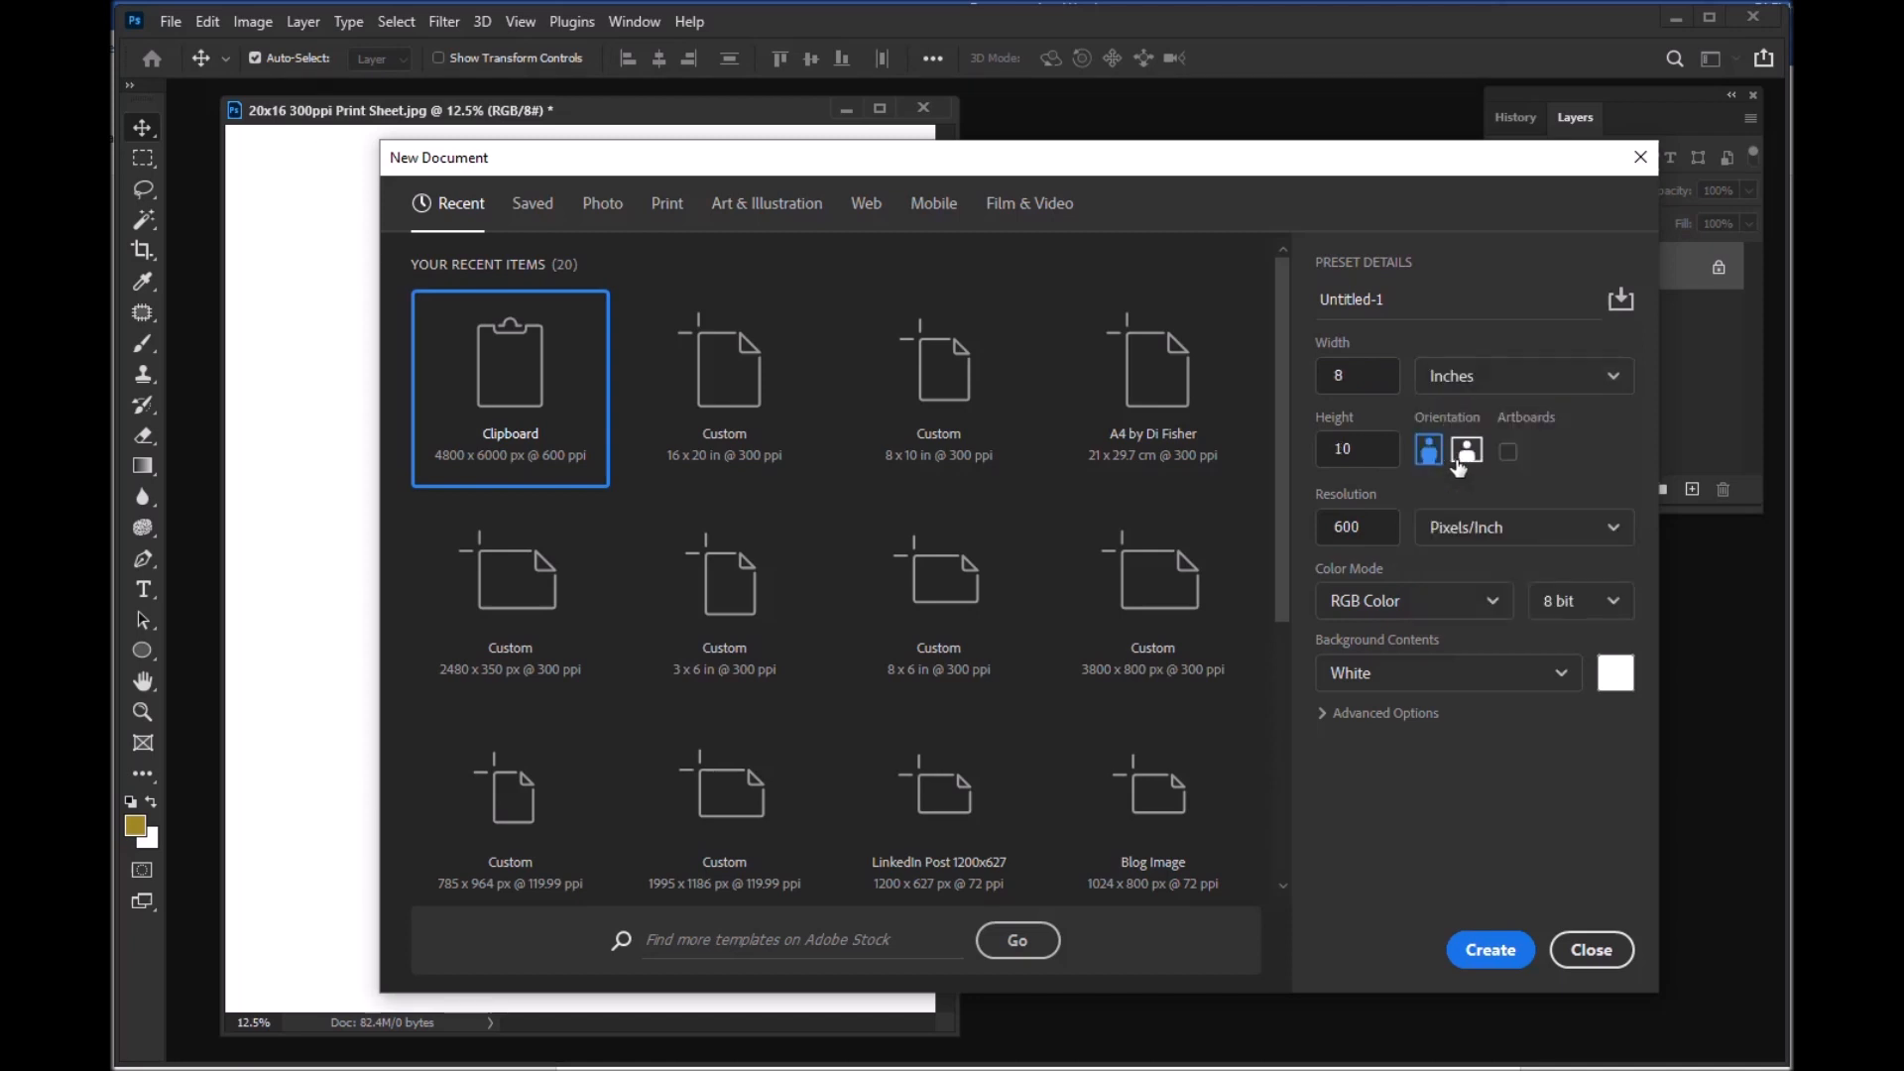
Step: Set the new document to 16 inches wide, 20 inches high and 300 pixels/inch, and create it
{"action": "left_click_drag", "start_coordinate": [1371, 377], "coordinate": [1325, 379]}
{"action": "type", "text": "16"}
{"action": "left_click", "coordinate": [1393, 449]}
{"action": "double_click", "coordinate": [1392, 448]}
{"action": "type", "text": "20"}
{"action": "left_click", "coordinate": [1383, 532]}
{"action": "left_click_drag", "start_coordinate": [1384, 533], "coordinate": [1323, 527]}
{"action": "type", "text": "300"}
{"action": "left_click", "coordinate": [1493, 950]}
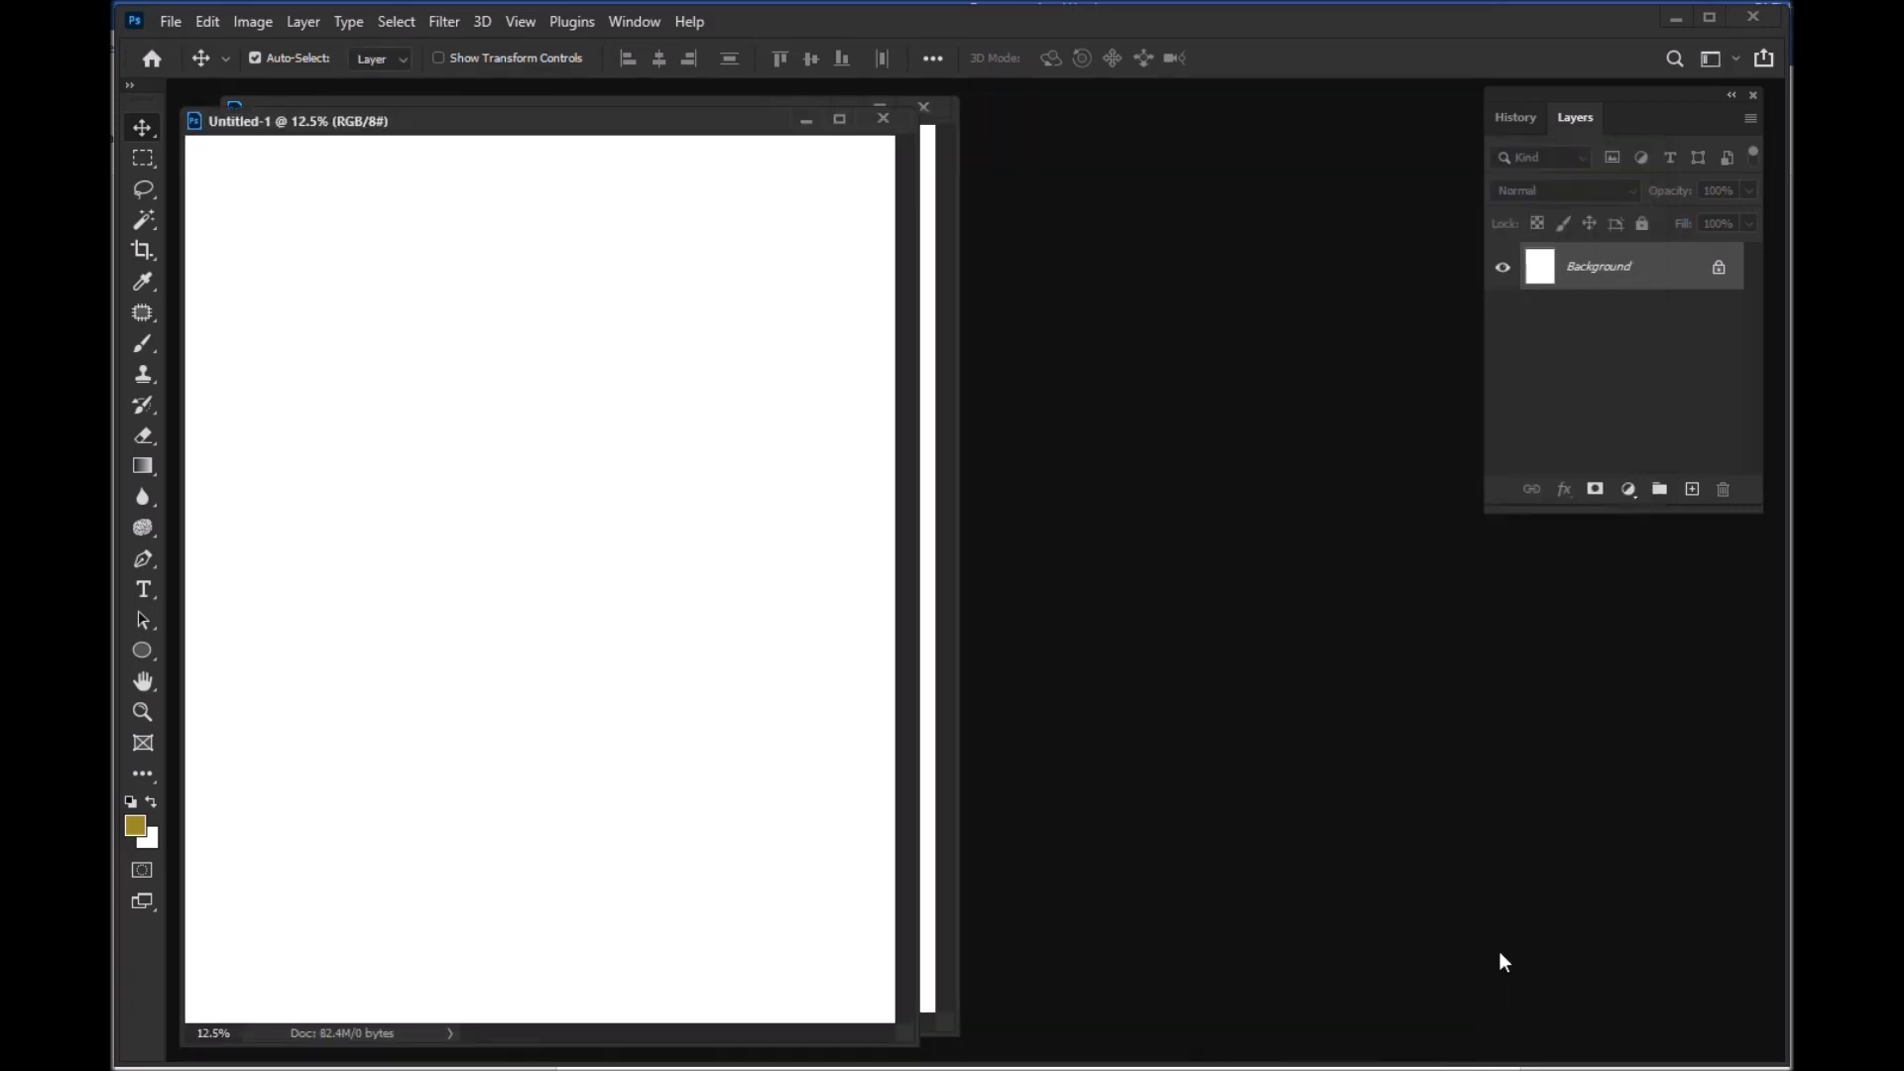
Step: Move the new blank document's window beside the 20x16 300ppi Print Sheet window so both can be accessed
{"action": "left_click_drag", "start_coordinate": [633, 115], "coordinate": [1115, 103]}
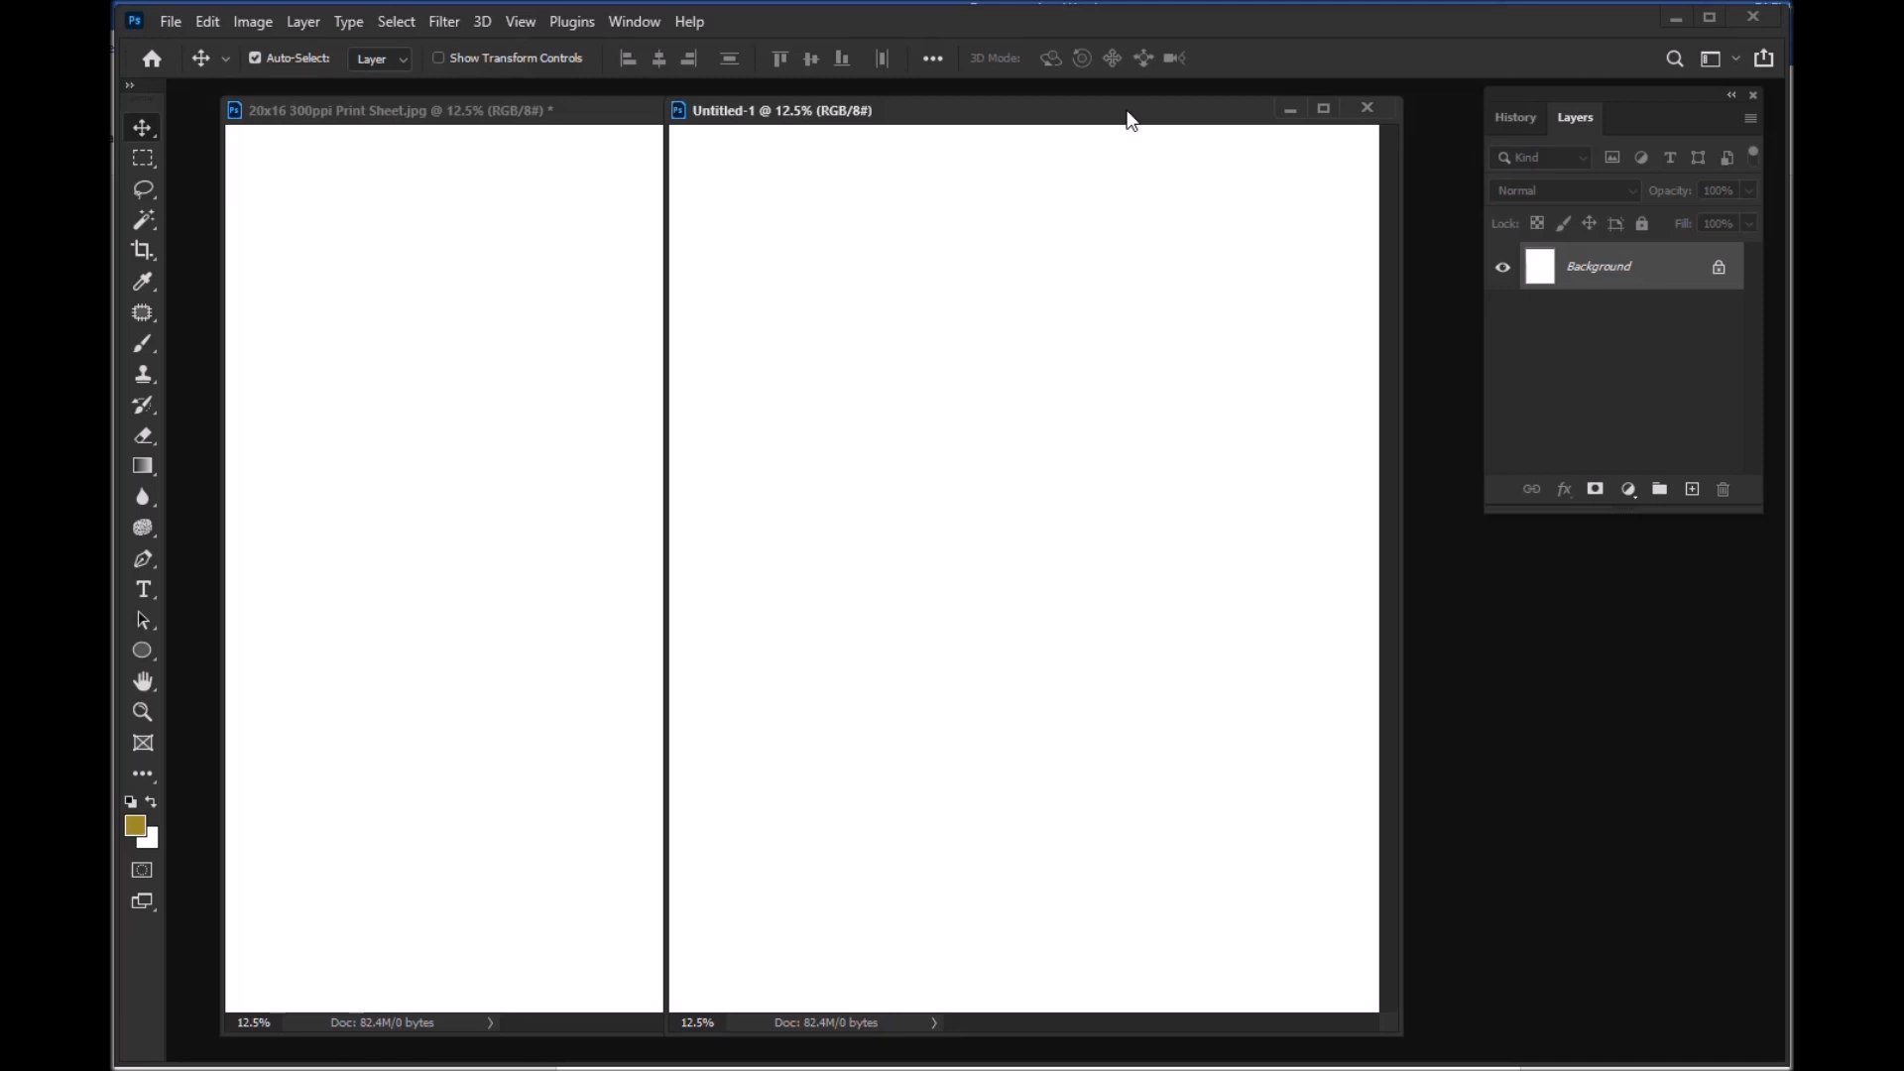
{"action": "left_click_drag", "start_coordinate": [1132, 121], "coordinate": [1145, 121]}
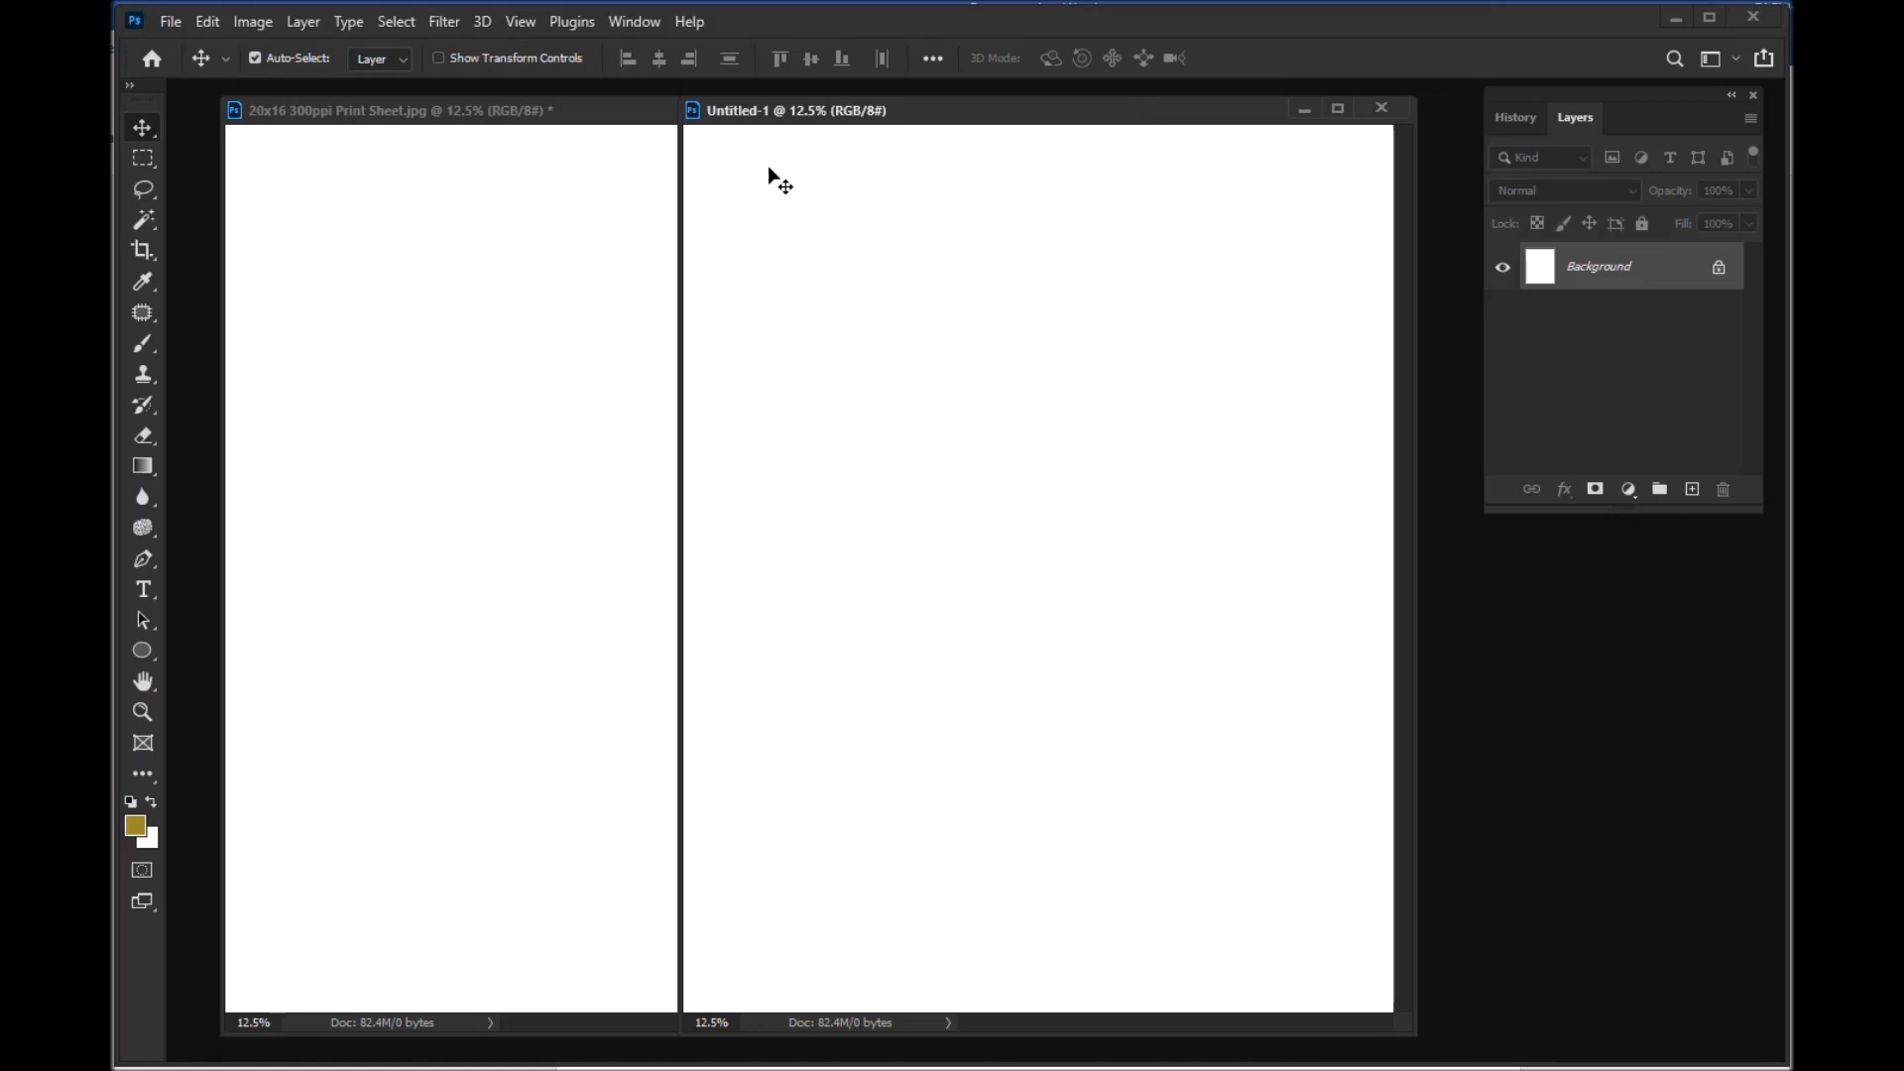
{"action": "left_click", "coordinate": [592, 112]}
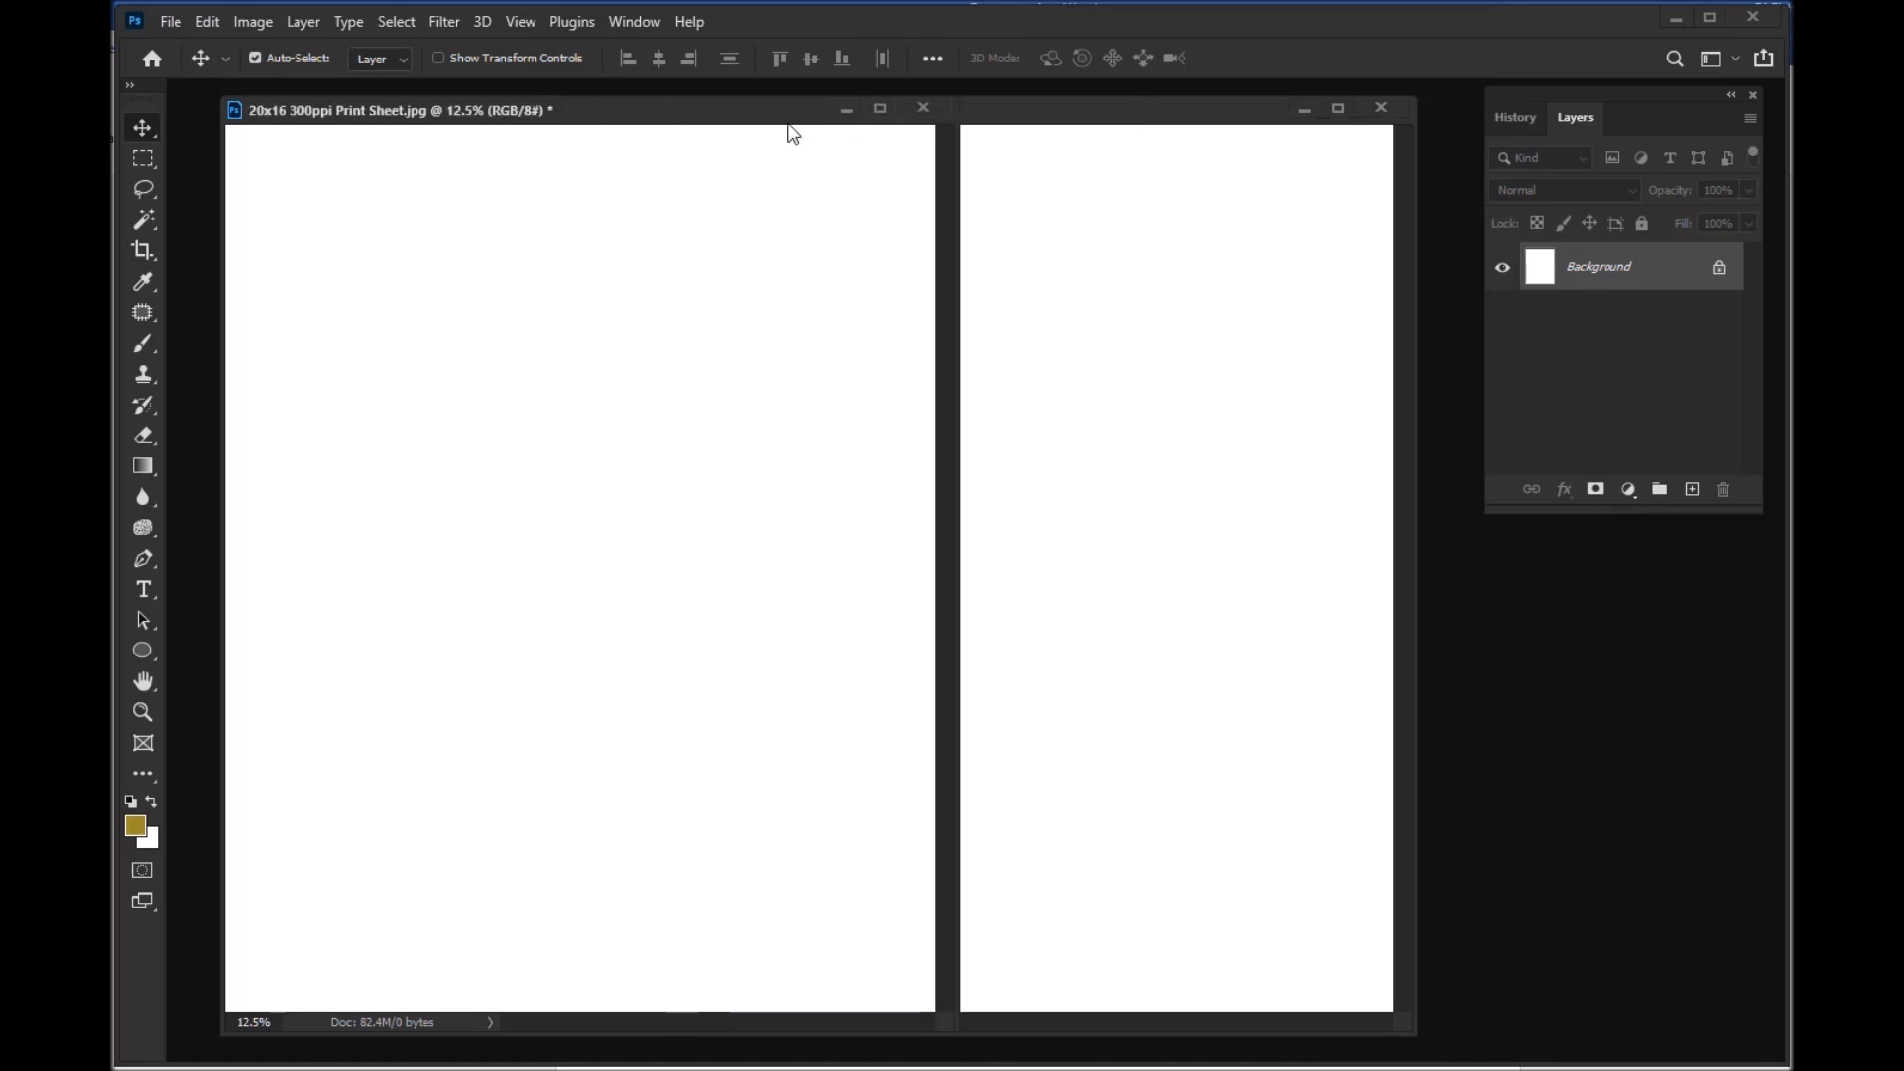
{"action": "left_click", "coordinate": [1032, 111]}
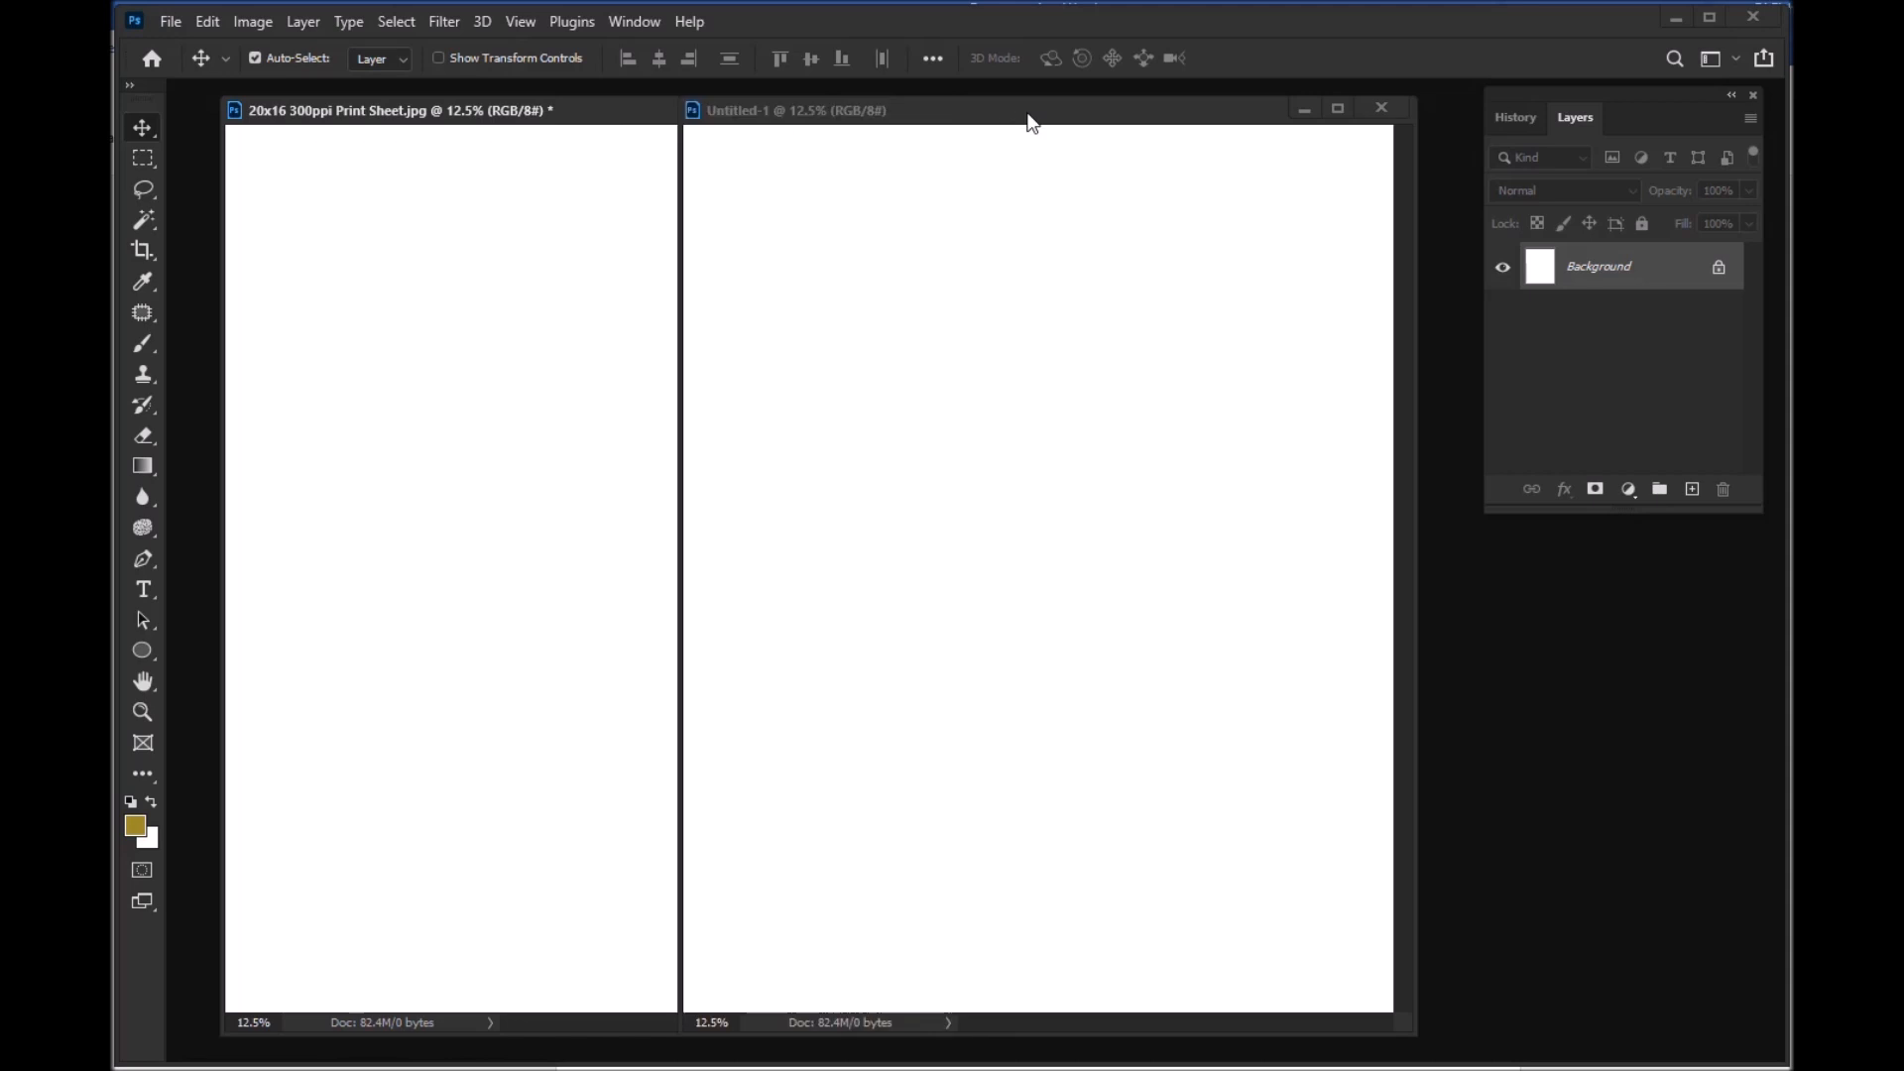
Step: Name the new document's save file temp 16x20 and keep JPEG as its file format
{"action": "left_click", "coordinate": [170, 22]}
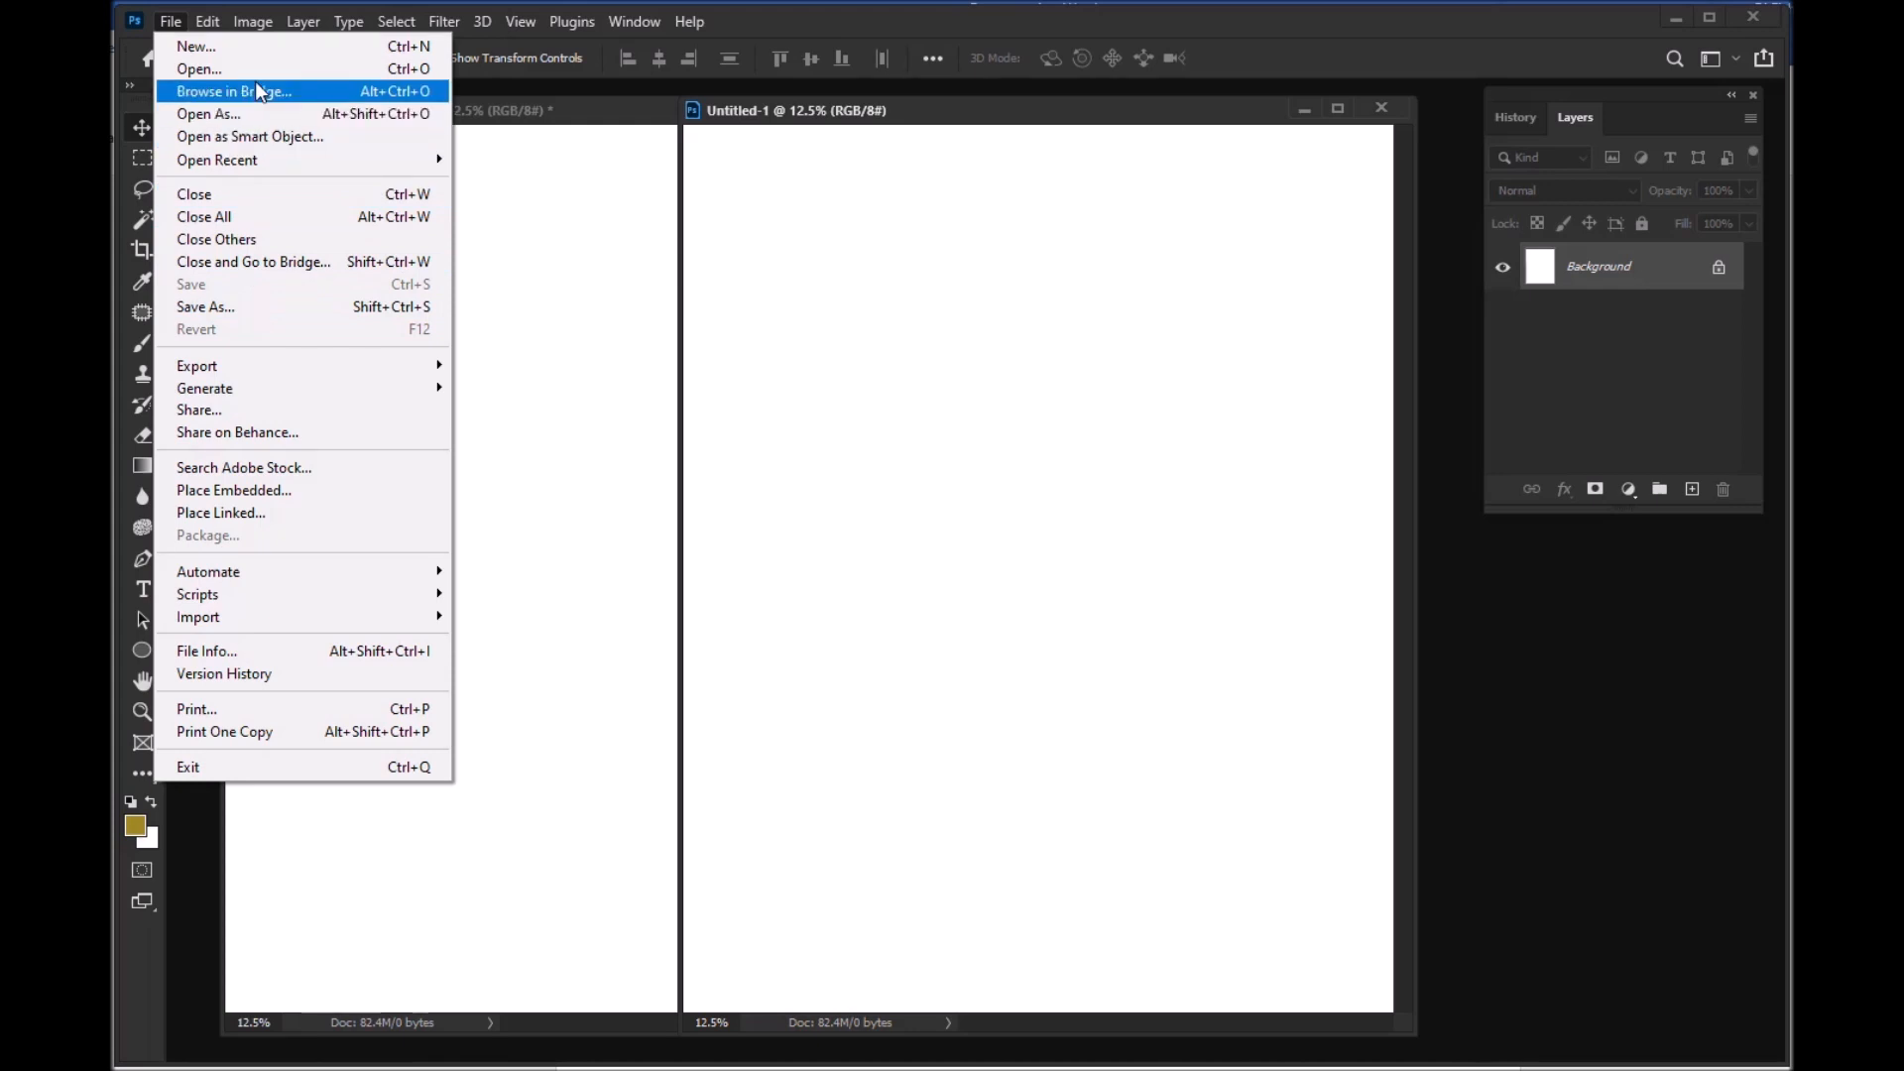
{"action": "left_click", "coordinate": [234, 303]}
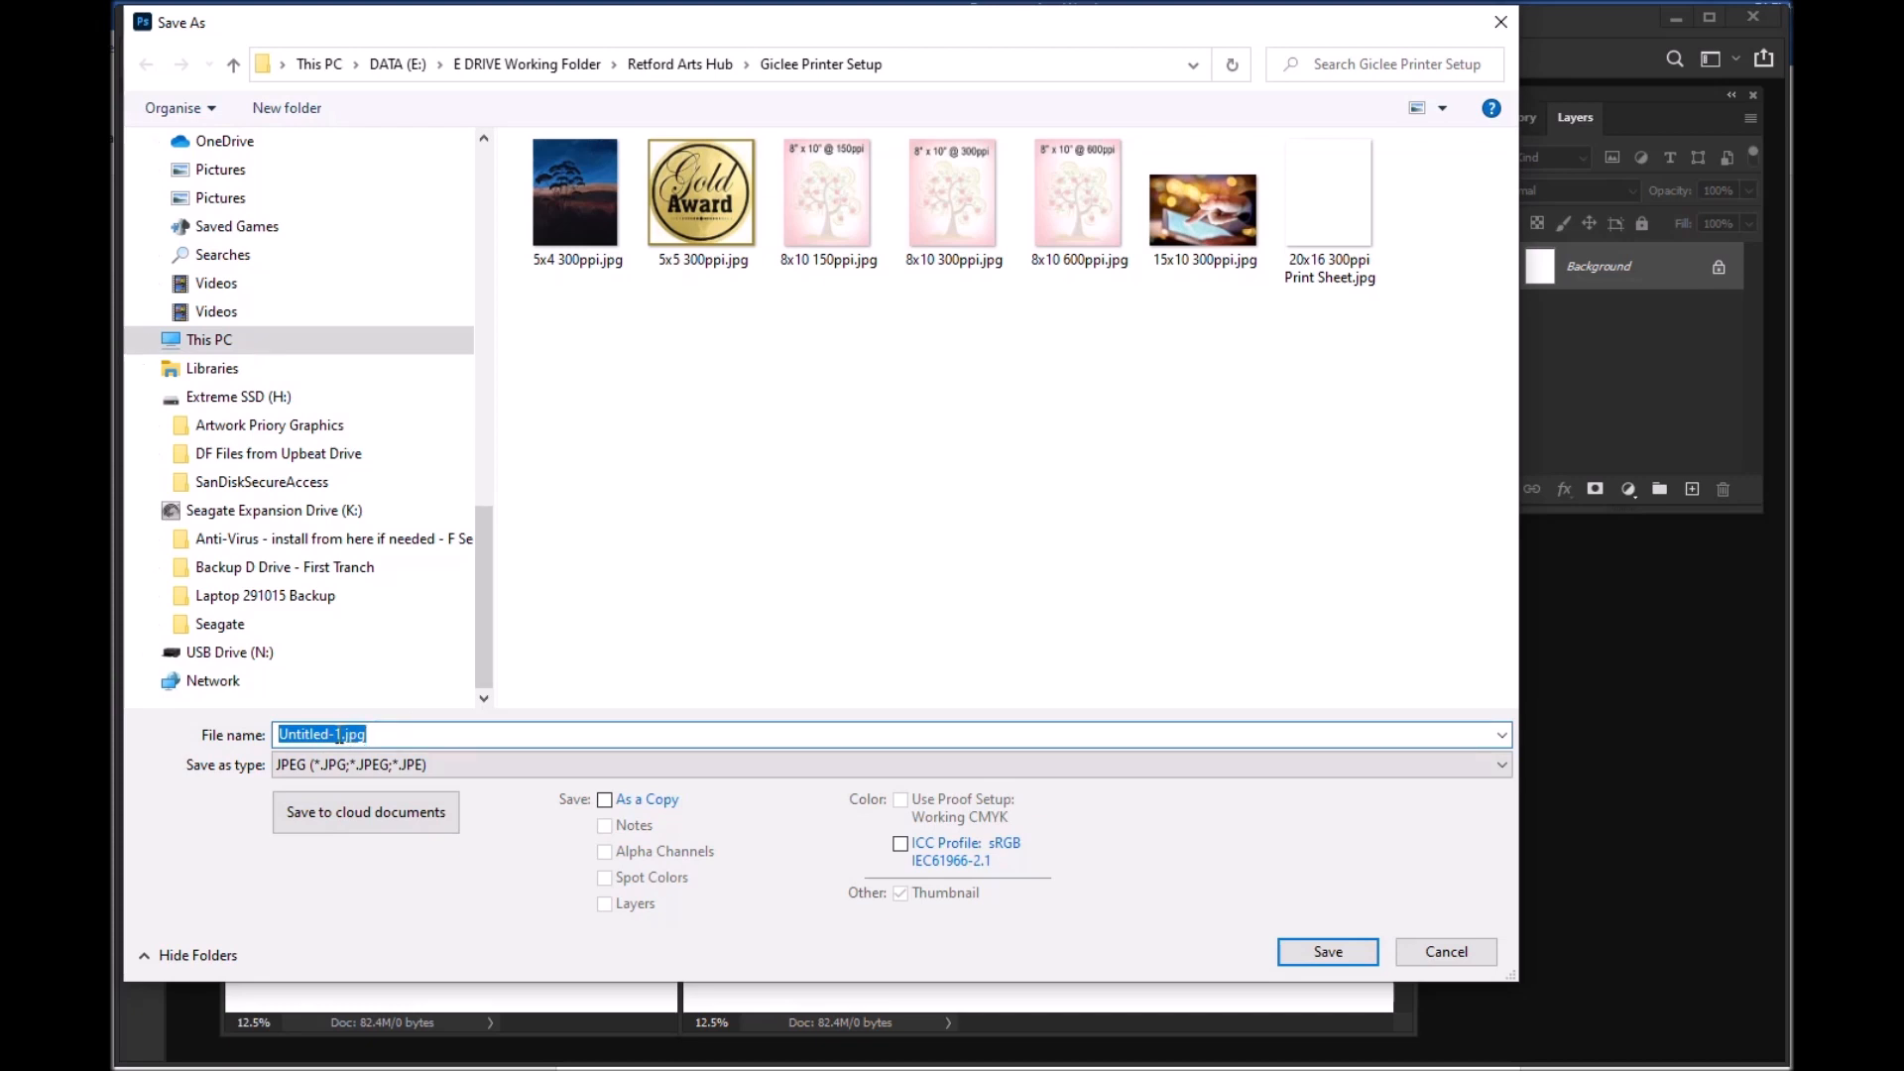
{"action": "left_click", "coordinate": [382, 736]}
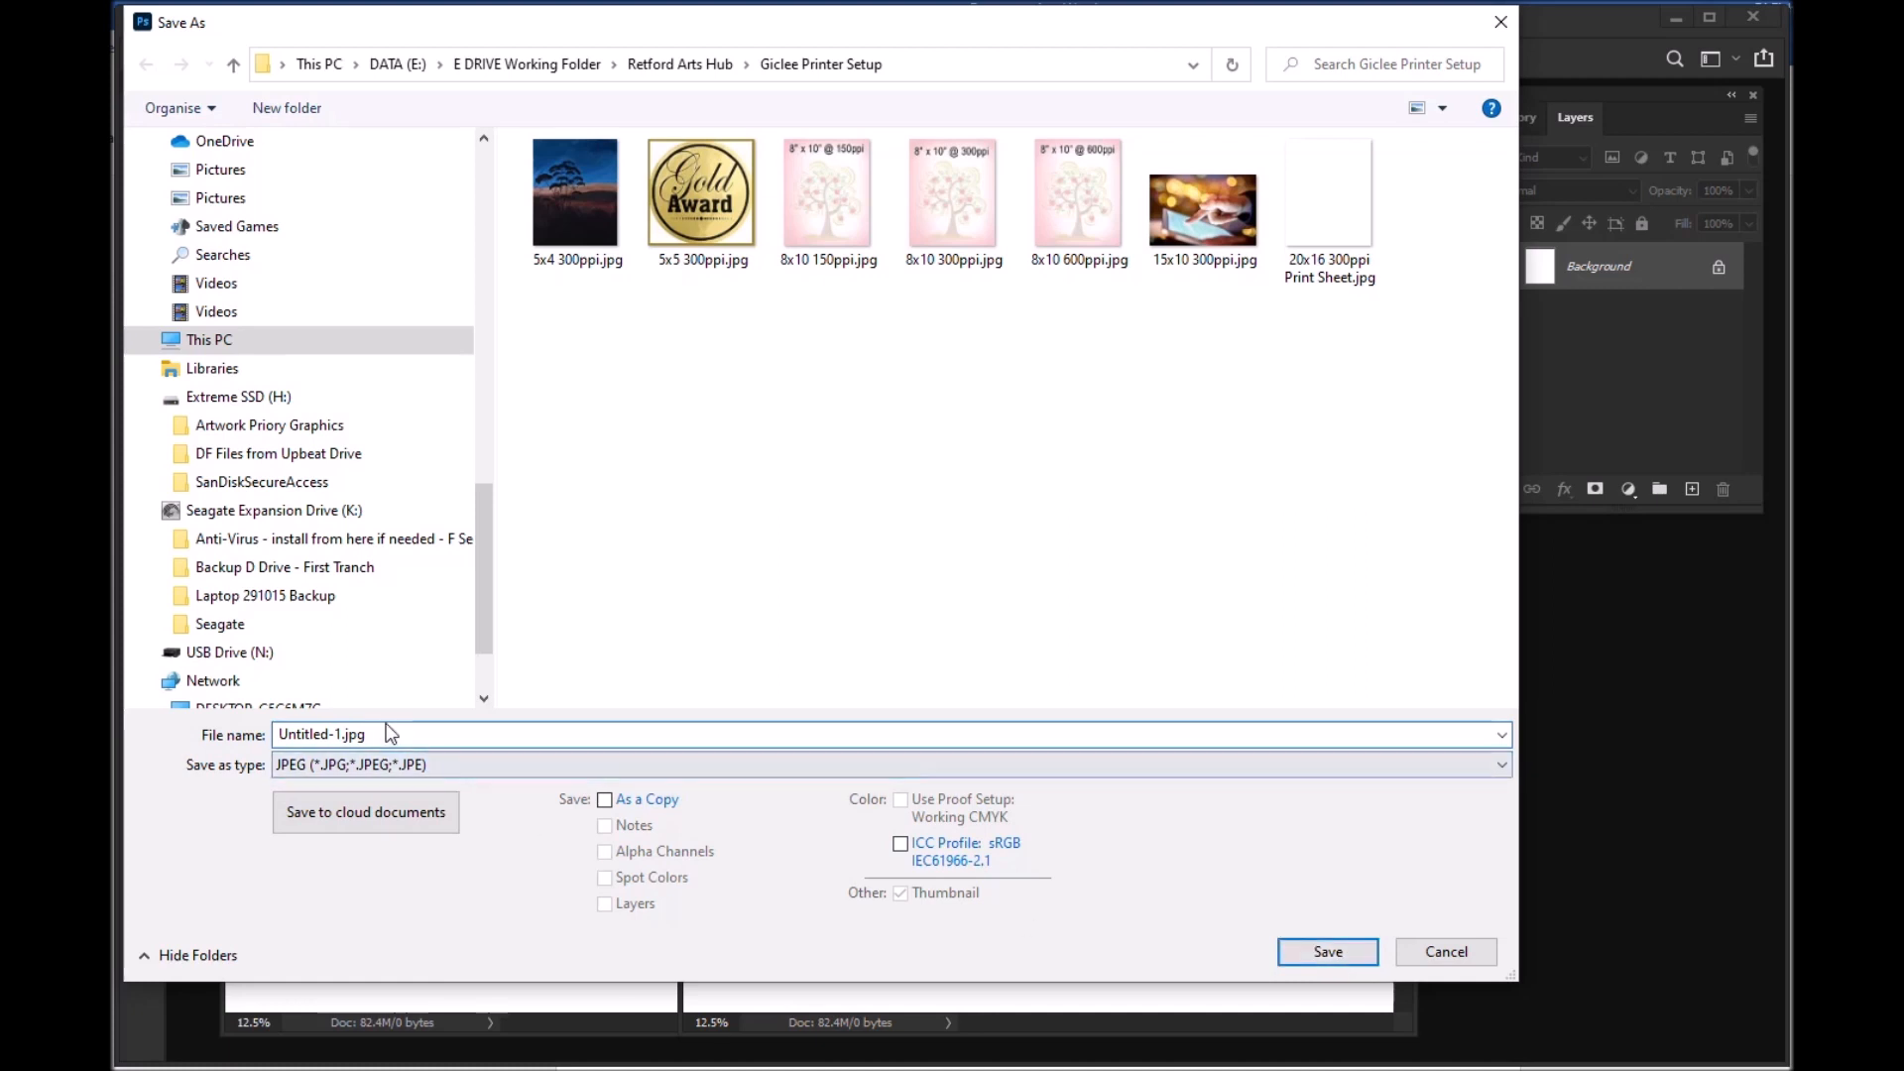
{"action": "left_click_drag", "start_coordinate": [387, 735], "coordinate": [132, 730]}
{"action": "type", "text": "te"}
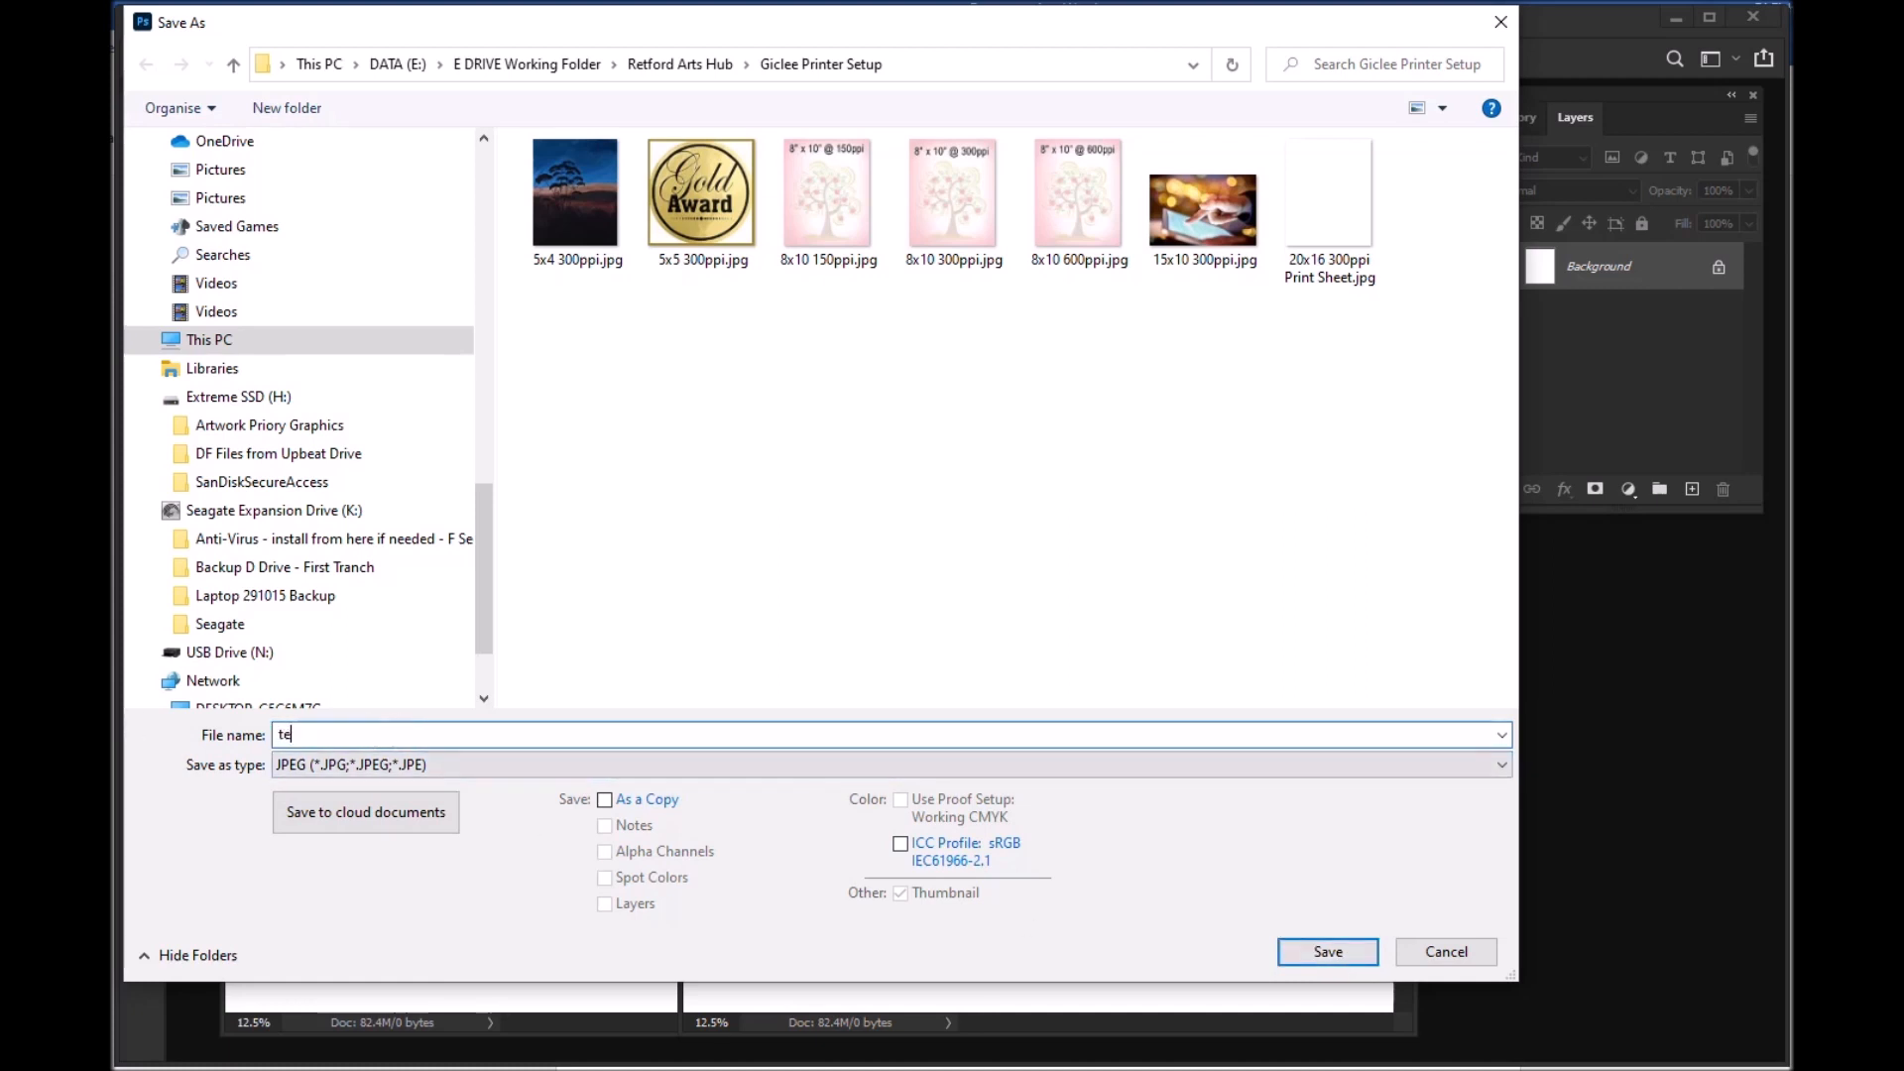
{"action": "type", "text": "mp 16x20"}
{"action": "left_click", "coordinate": [472, 765]}
{"action": "left_click", "coordinate": [474, 764]}
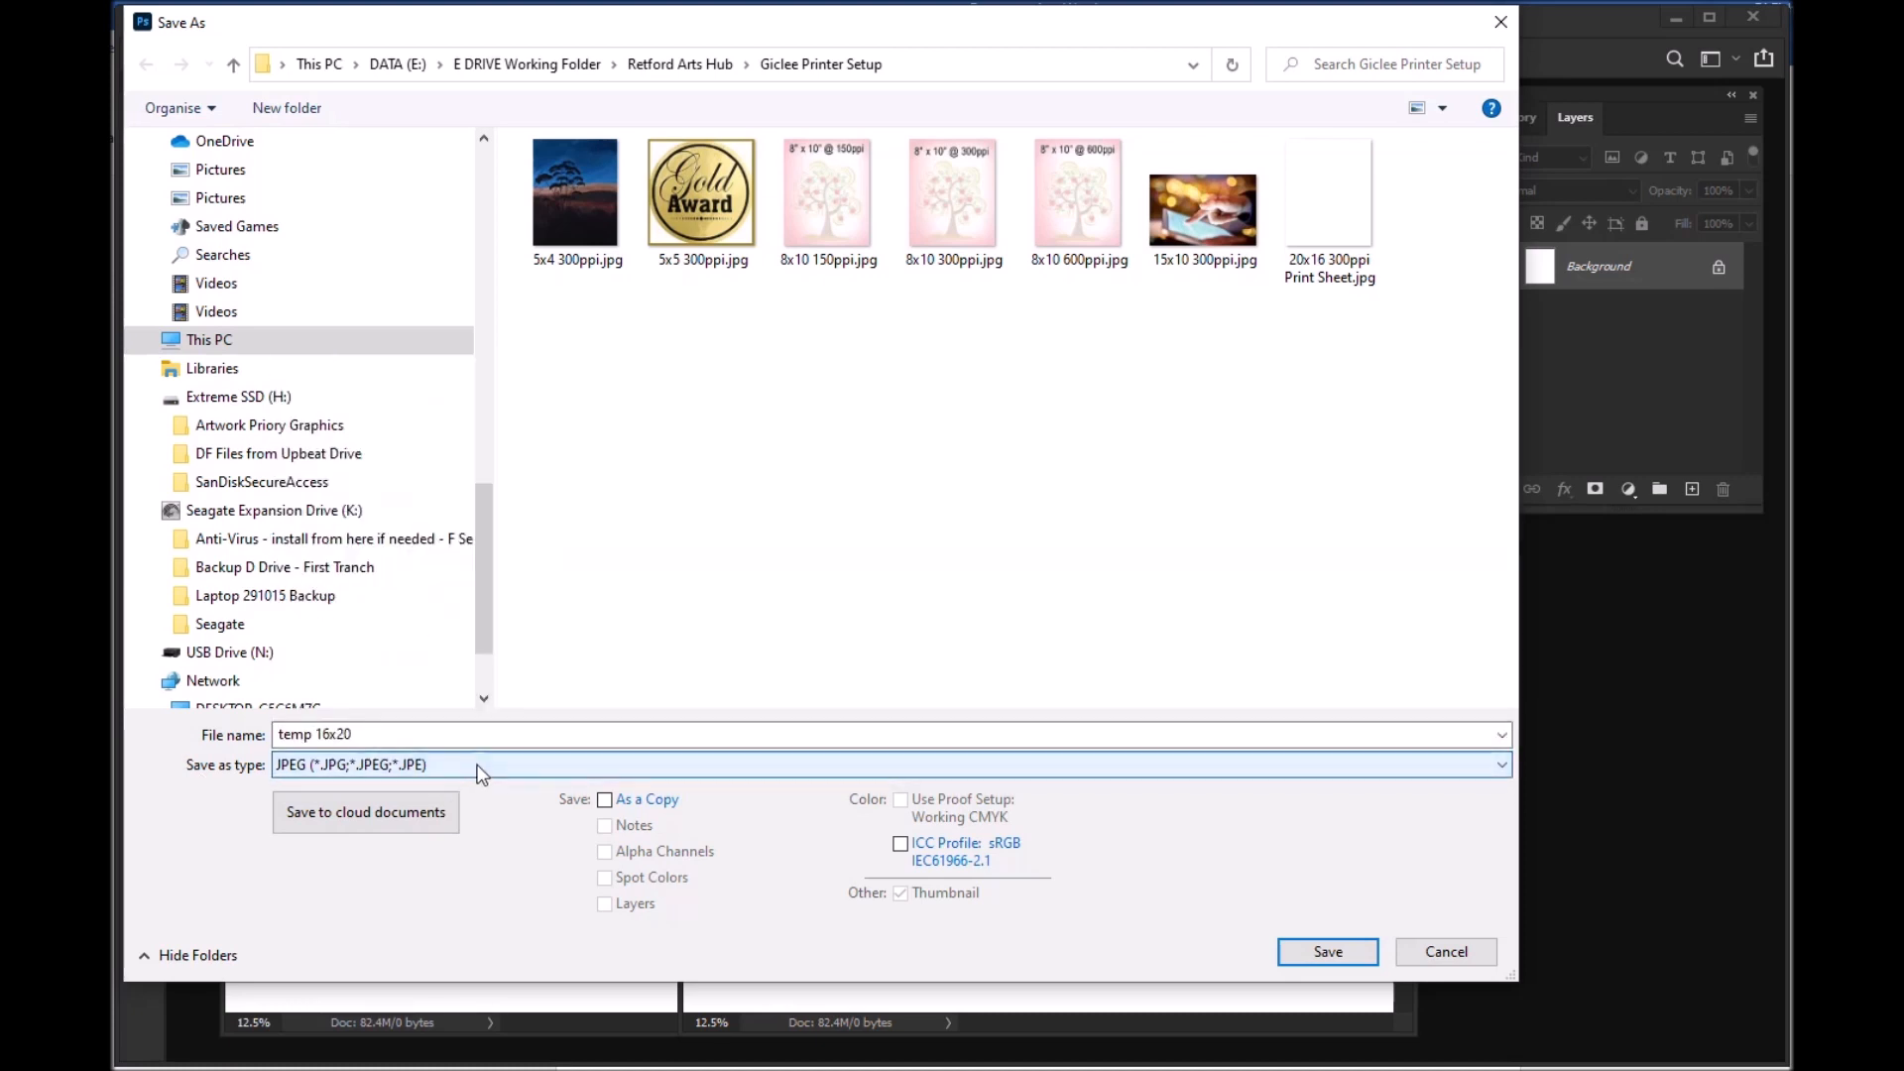
{"action": "left_click", "coordinate": [477, 765]}
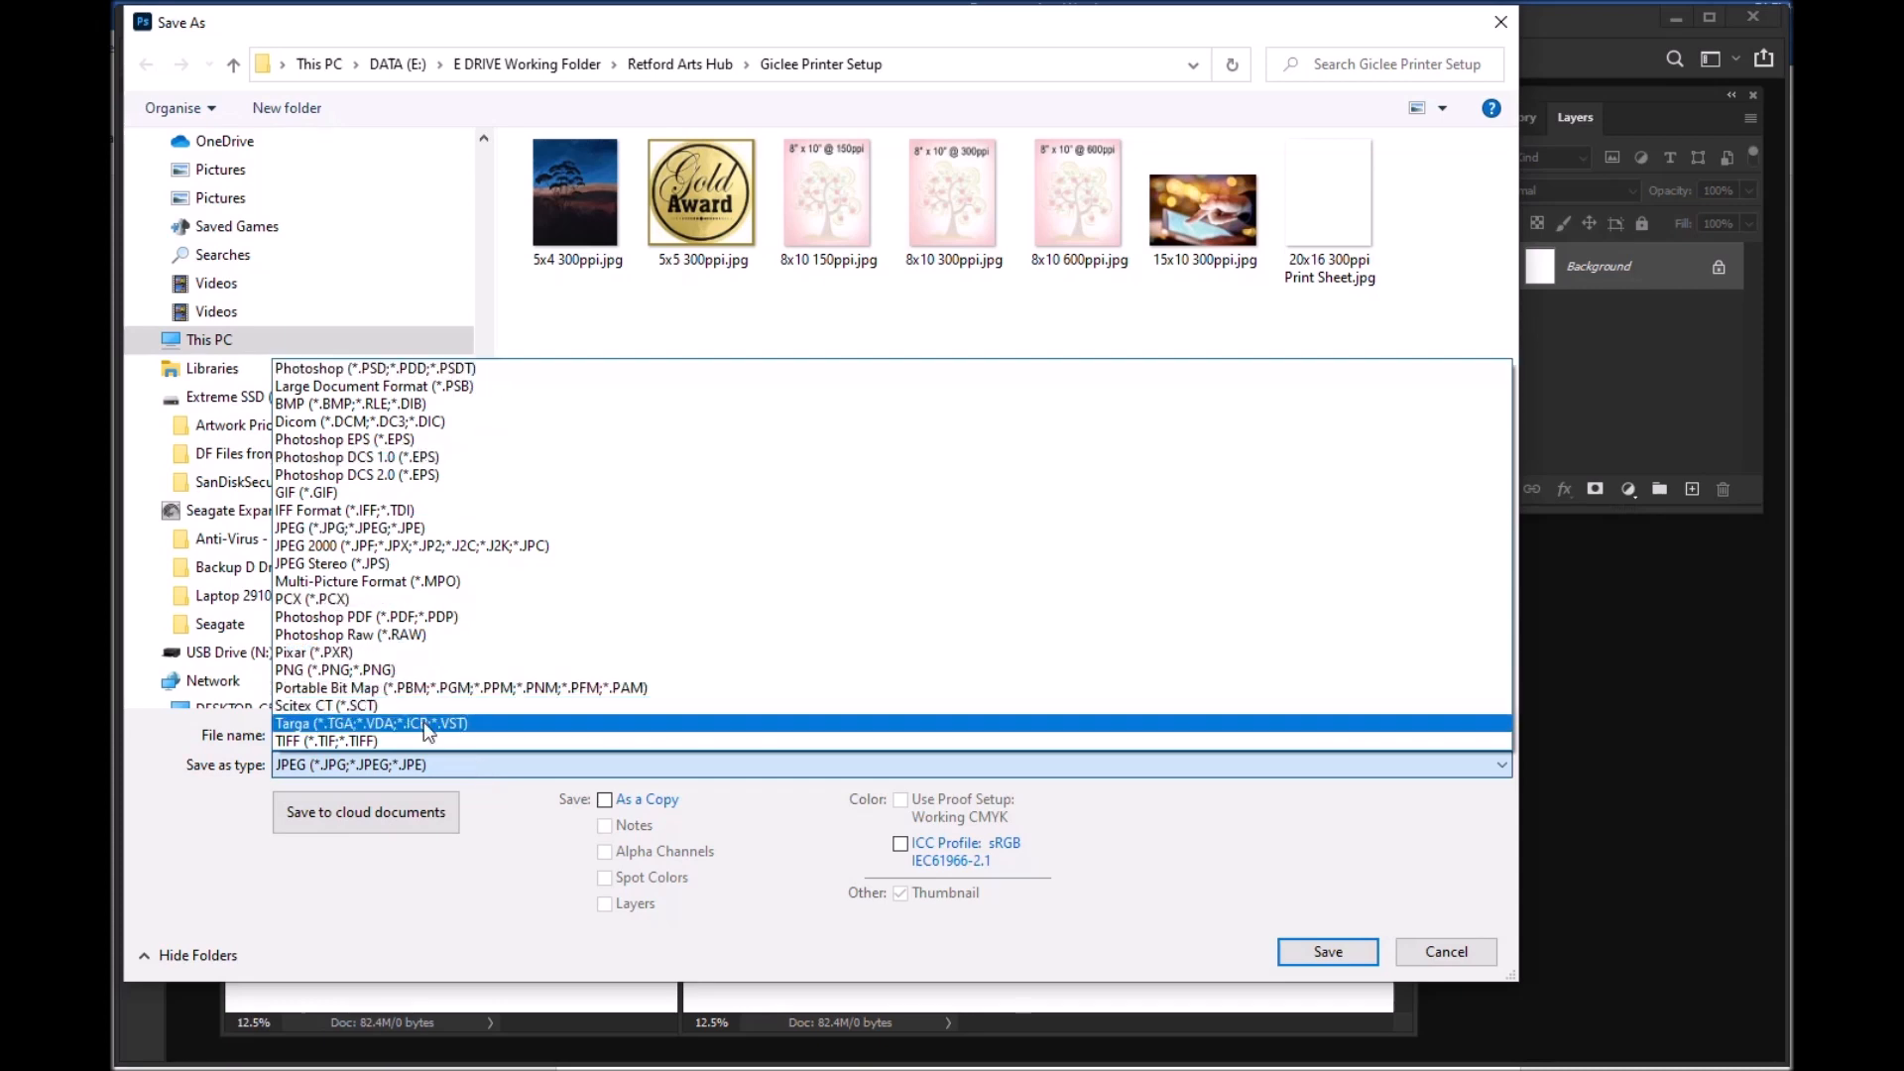
{"action": "left_click", "coordinate": [477, 768]}
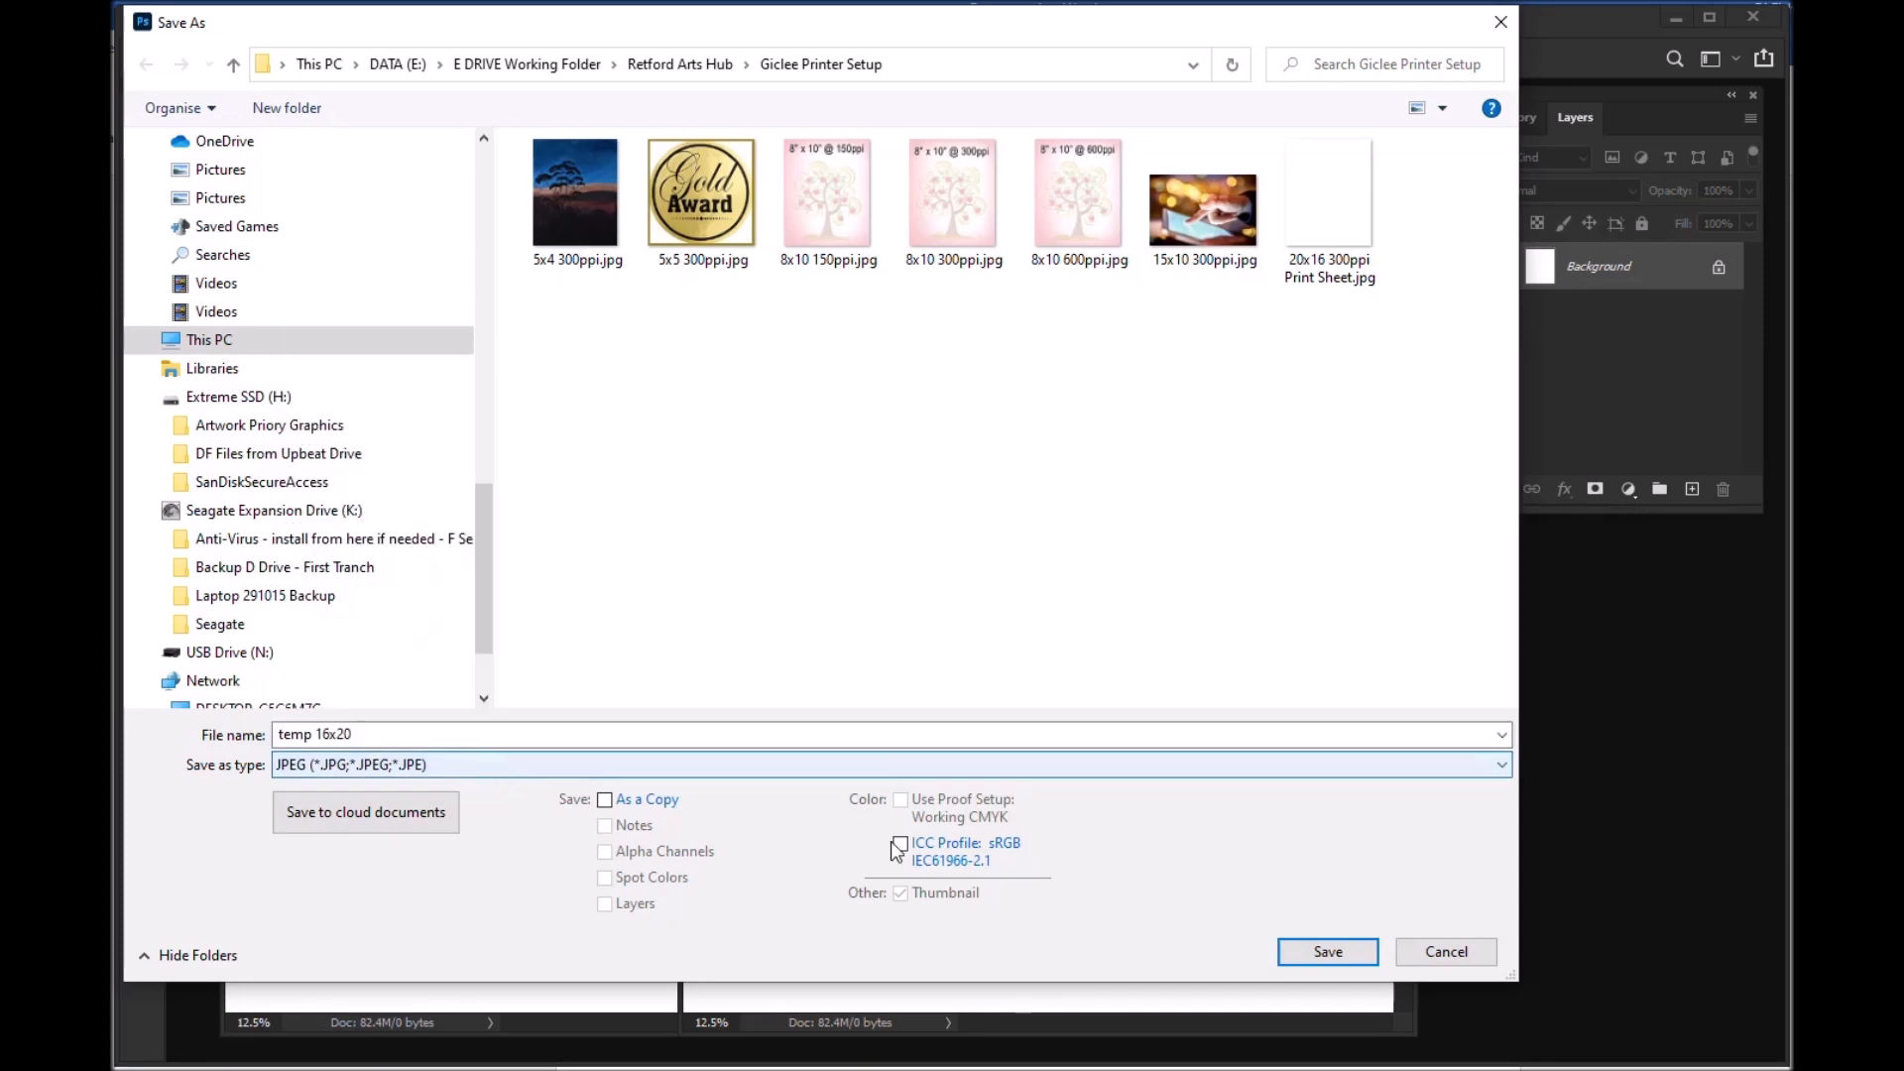
Step: Save the temp 16x20 file with the JPEG quality raised to the maximum
{"action": "left_click", "coordinate": [1326, 950]}
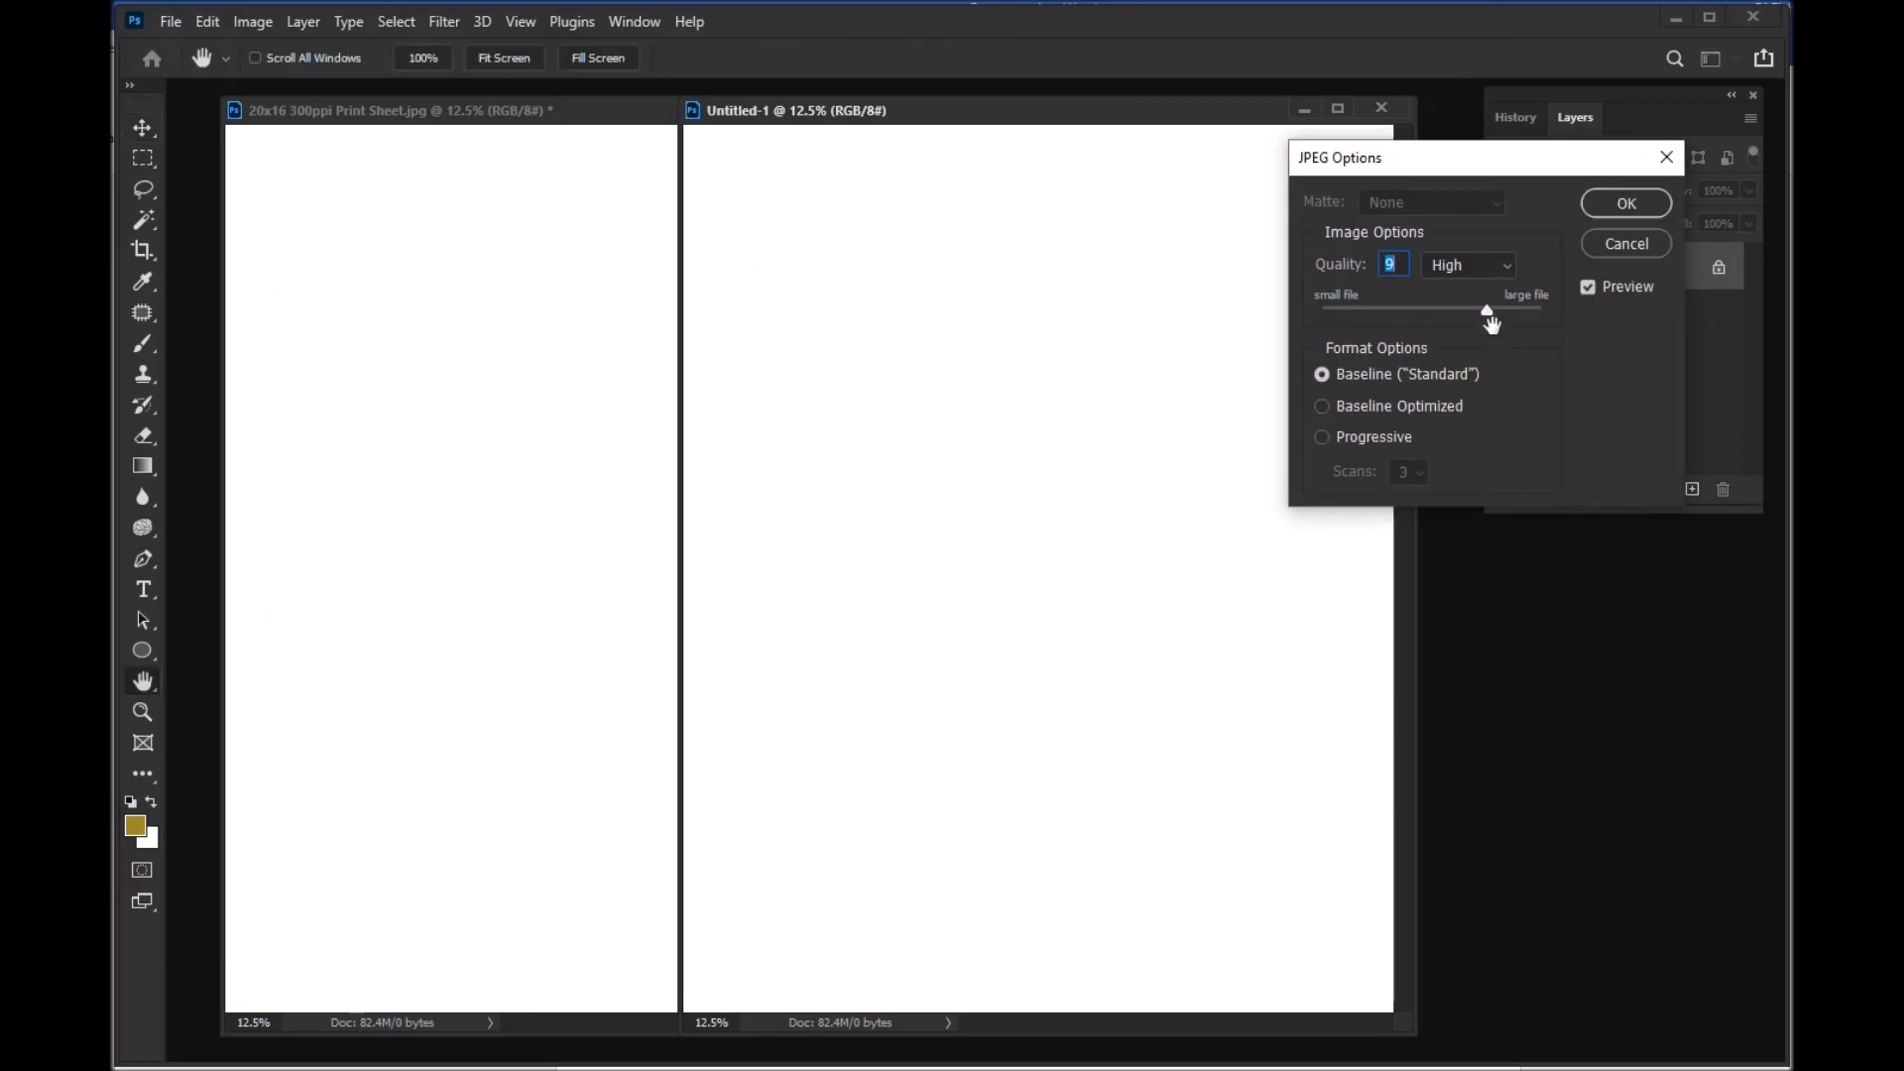
{"action": "left_click_drag", "start_coordinate": [1488, 311], "coordinate": [1561, 310]}
{"action": "left_click", "coordinate": [1622, 204]}
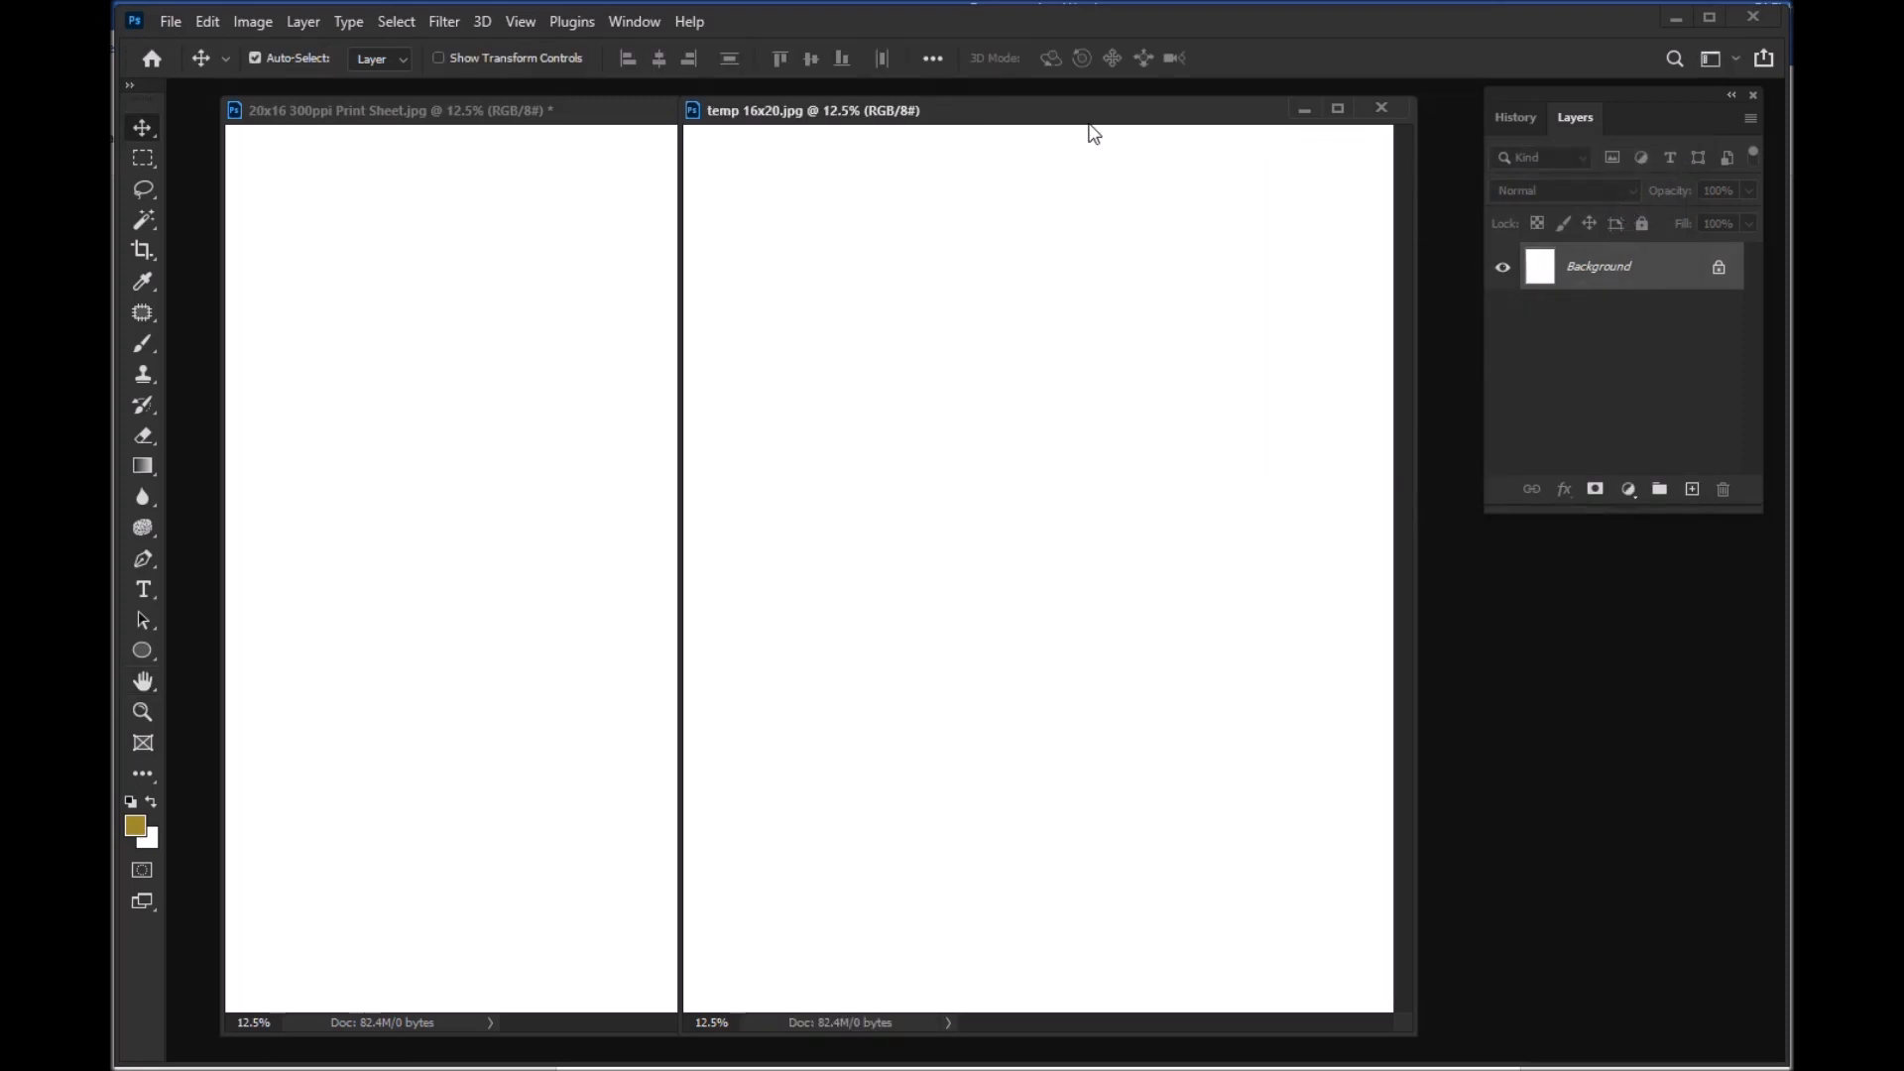
Step: Close the temp 16x20.jpg document, leaving the 20x16 300ppi Print Sheet open
{"action": "mouse_move", "coordinate": [1097, 119]}
{"action": "left_mouse_down"}
{"action": "mouse_move", "coordinate": [1126, 119]}
{"action": "mouse_move", "coordinate": [1070, 119]}
{"action": "left_mouse_up"}
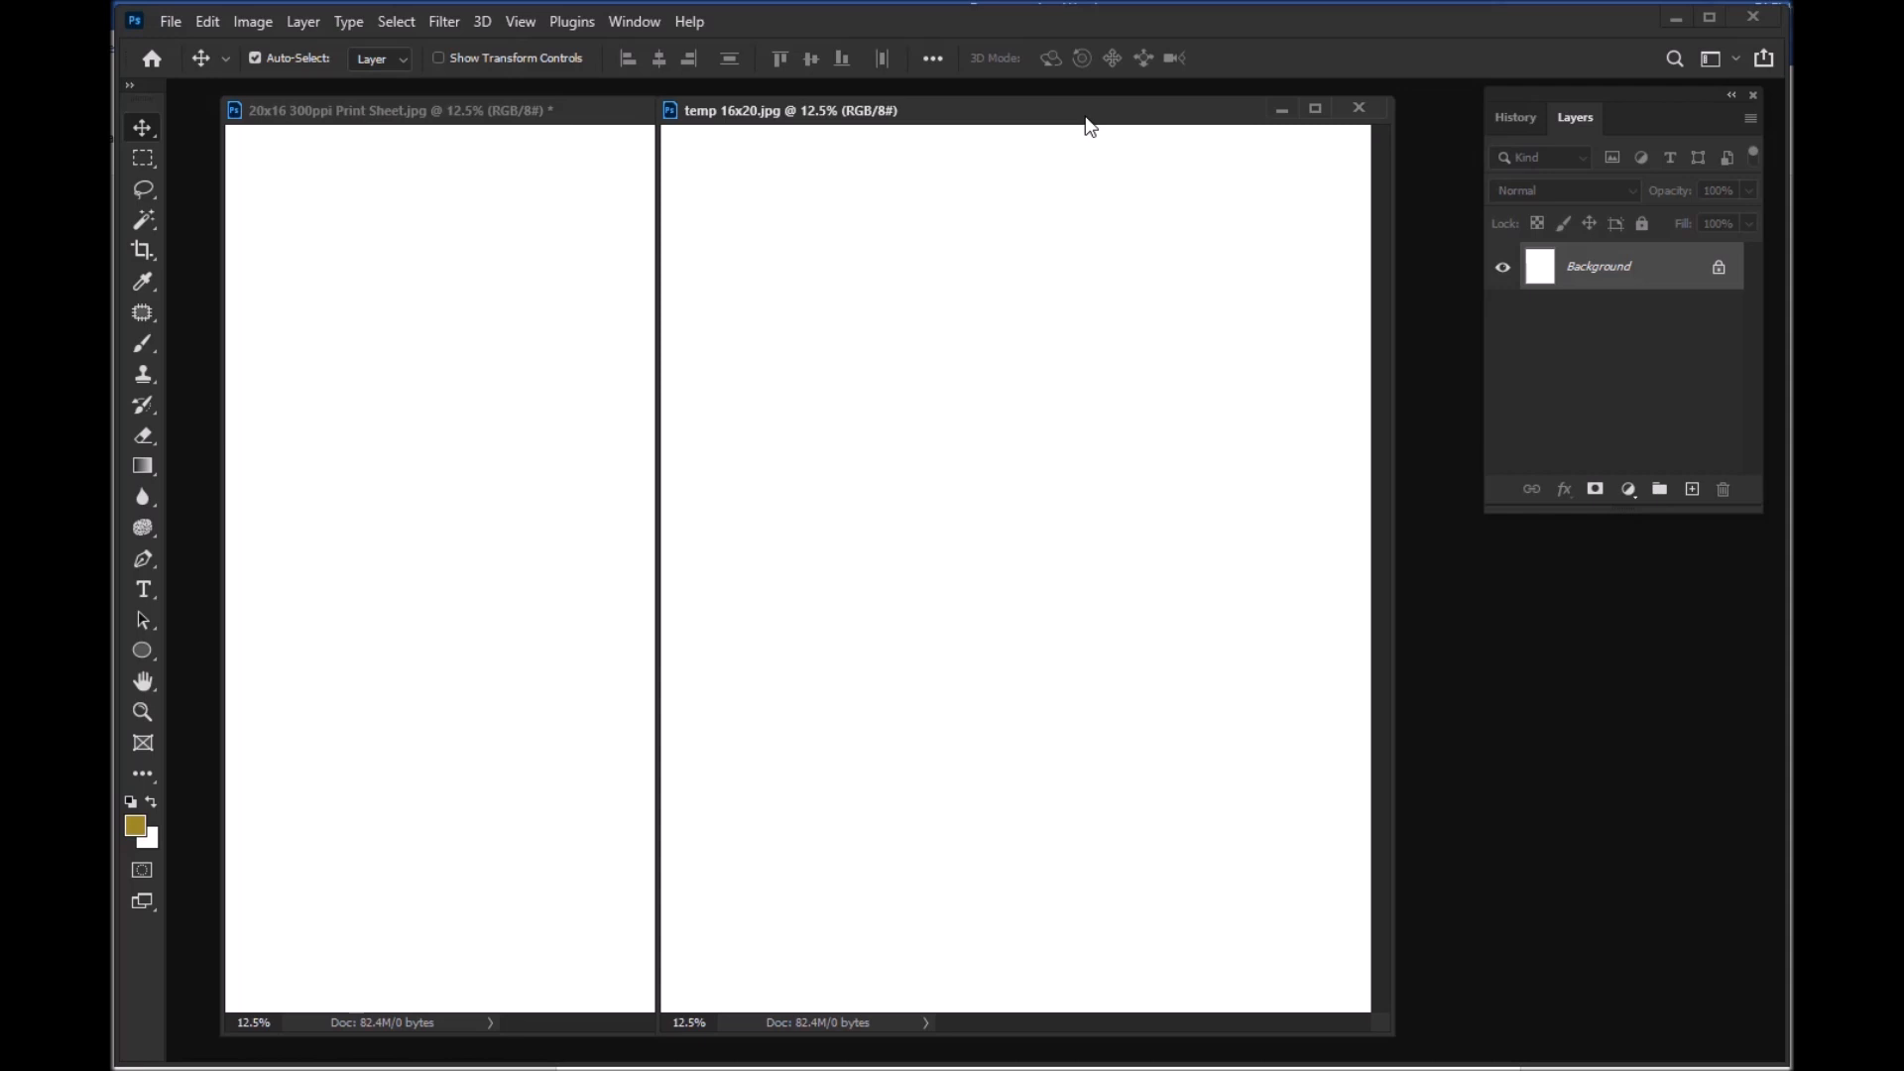
{"action": "left_click_drag", "start_coordinate": [1090, 126], "coordinate": [1127, 125]}
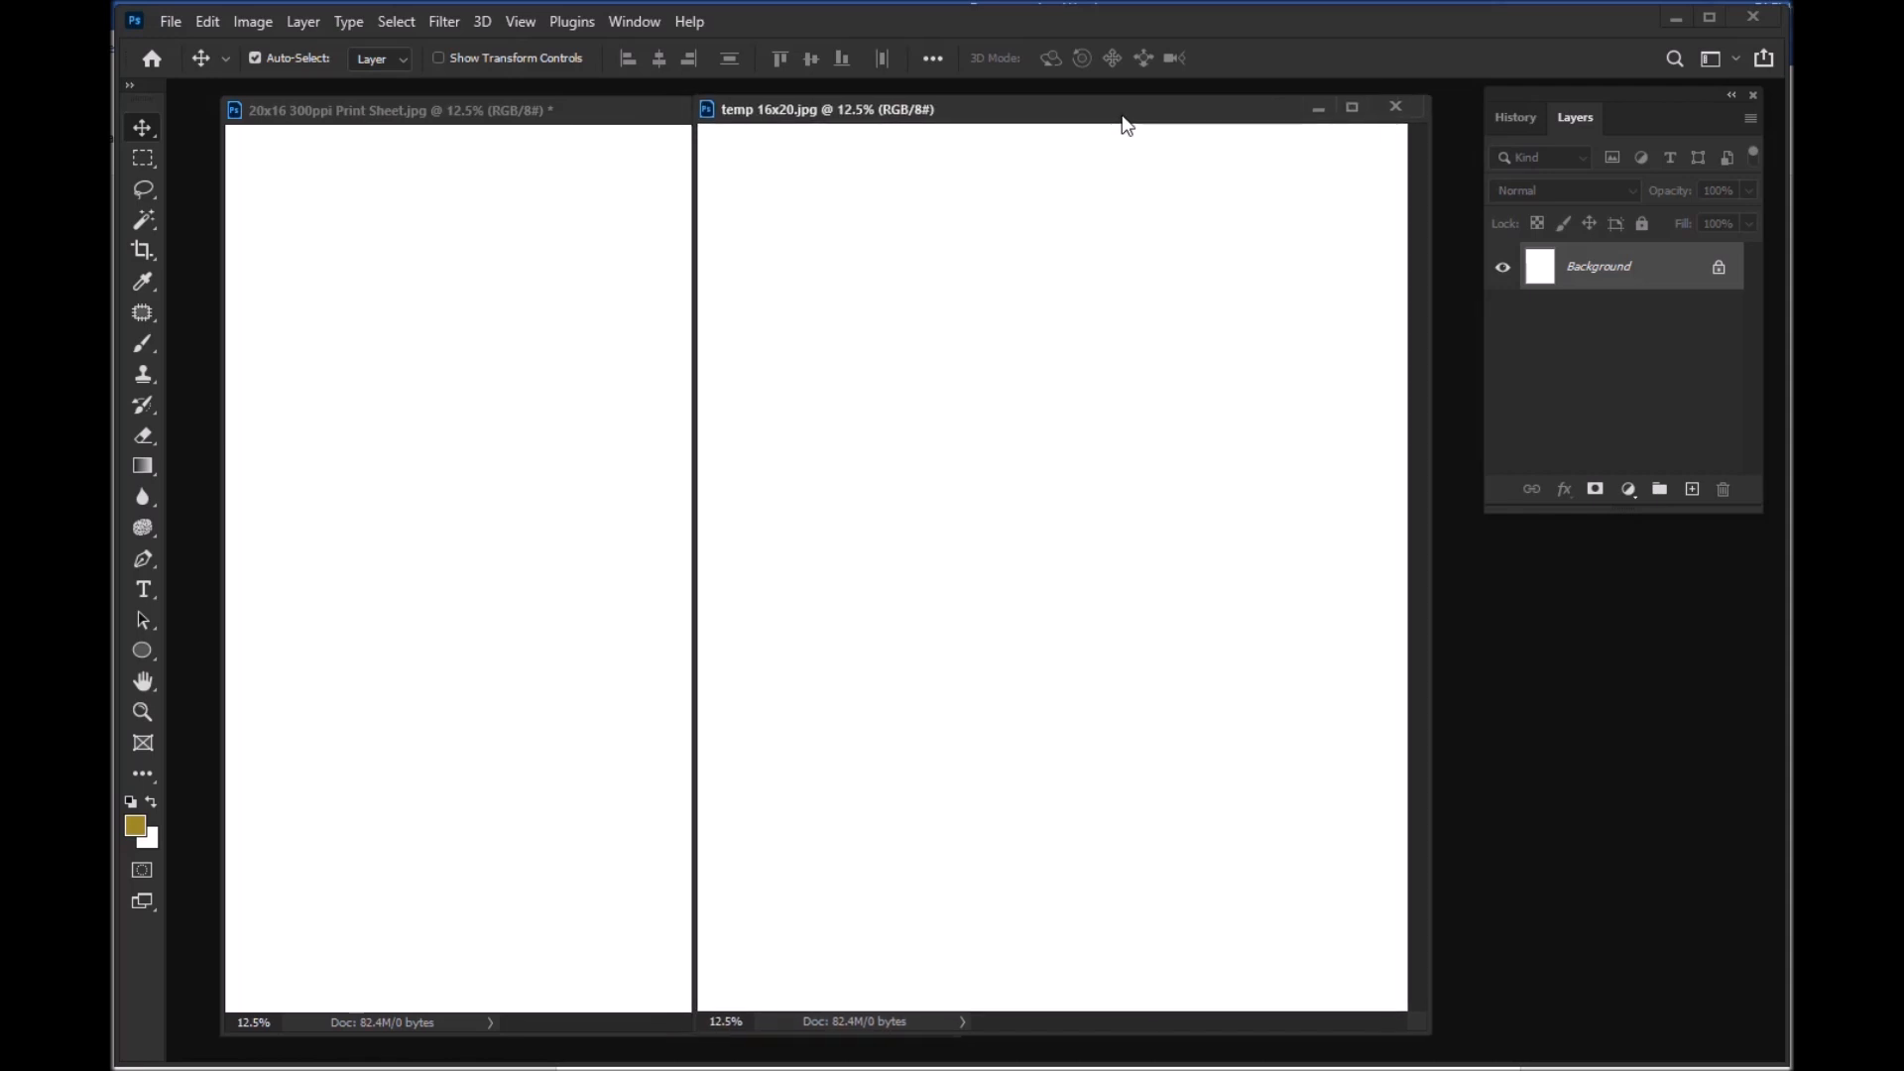
{"action": "left_click", "coordinate": [1398, 107]}
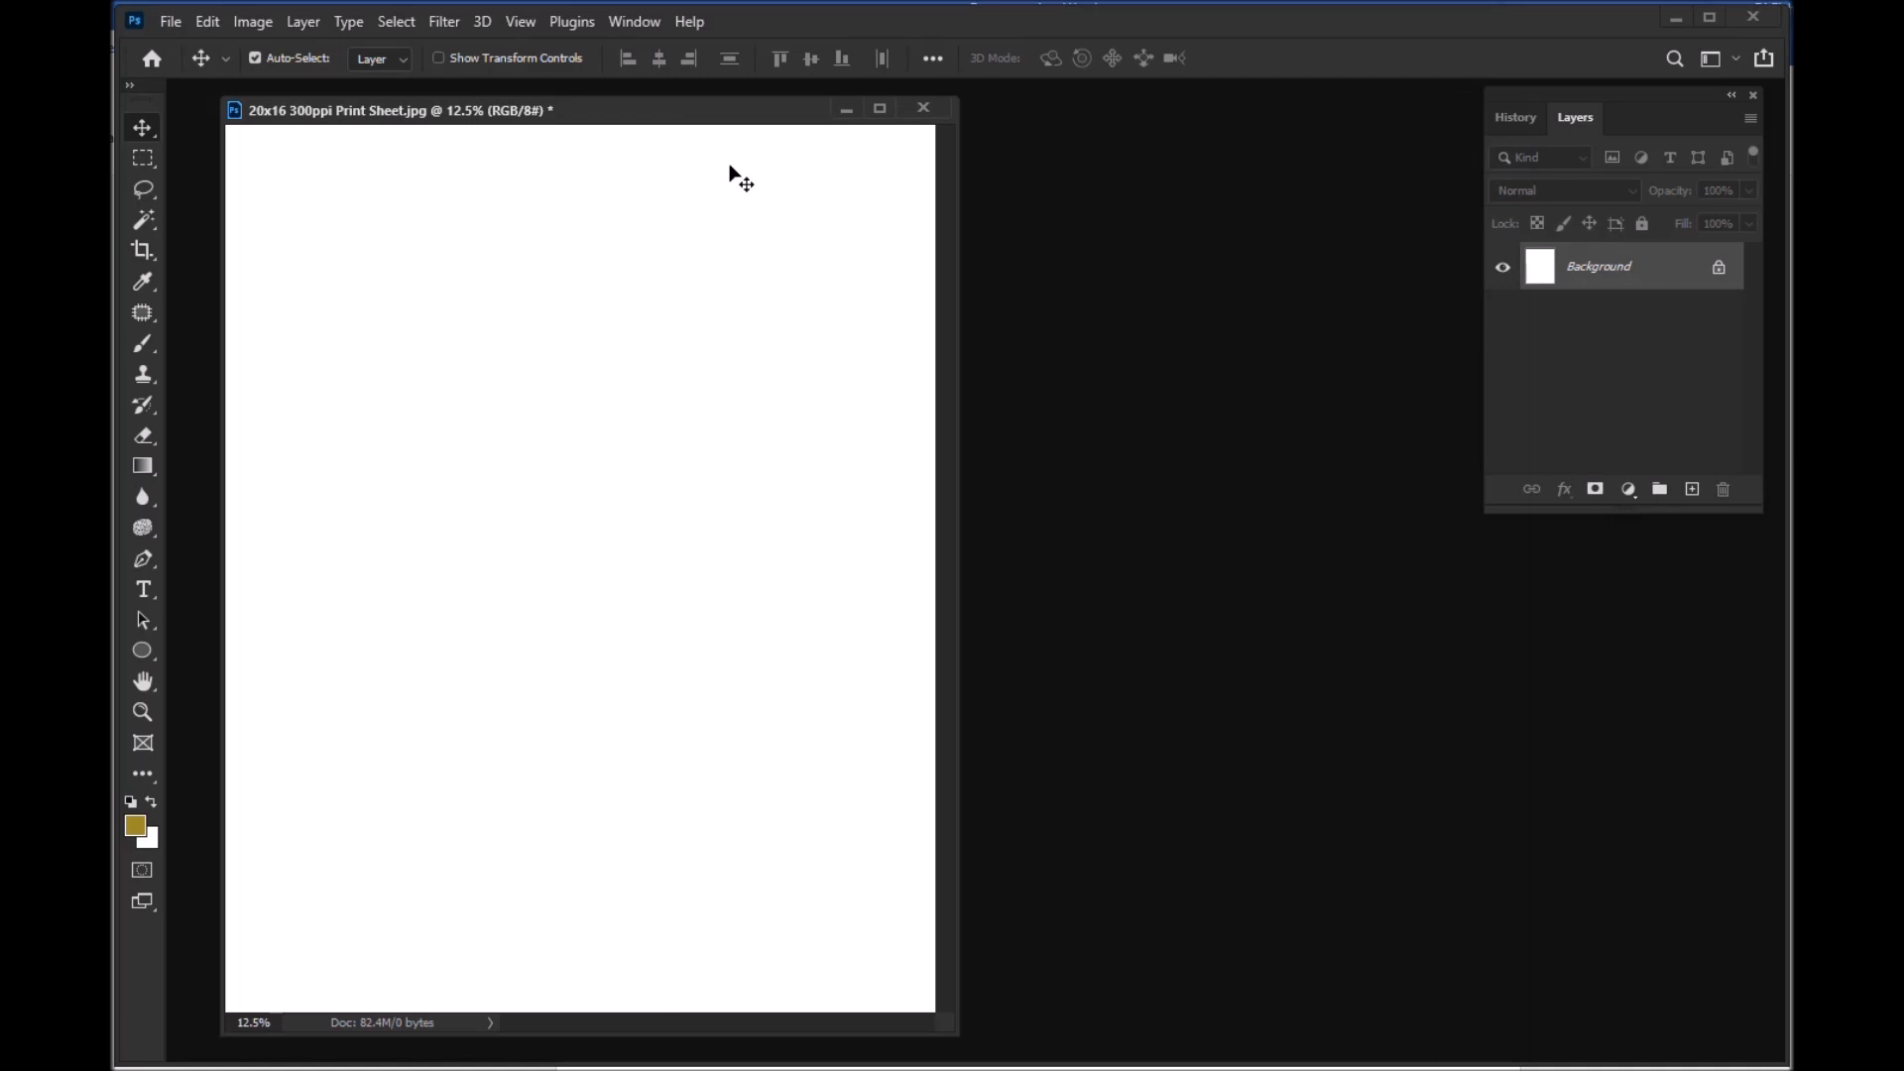
{"action": "left_click_drag", "start_coordinate": [689, 108], "coordinate": [679, 109]}
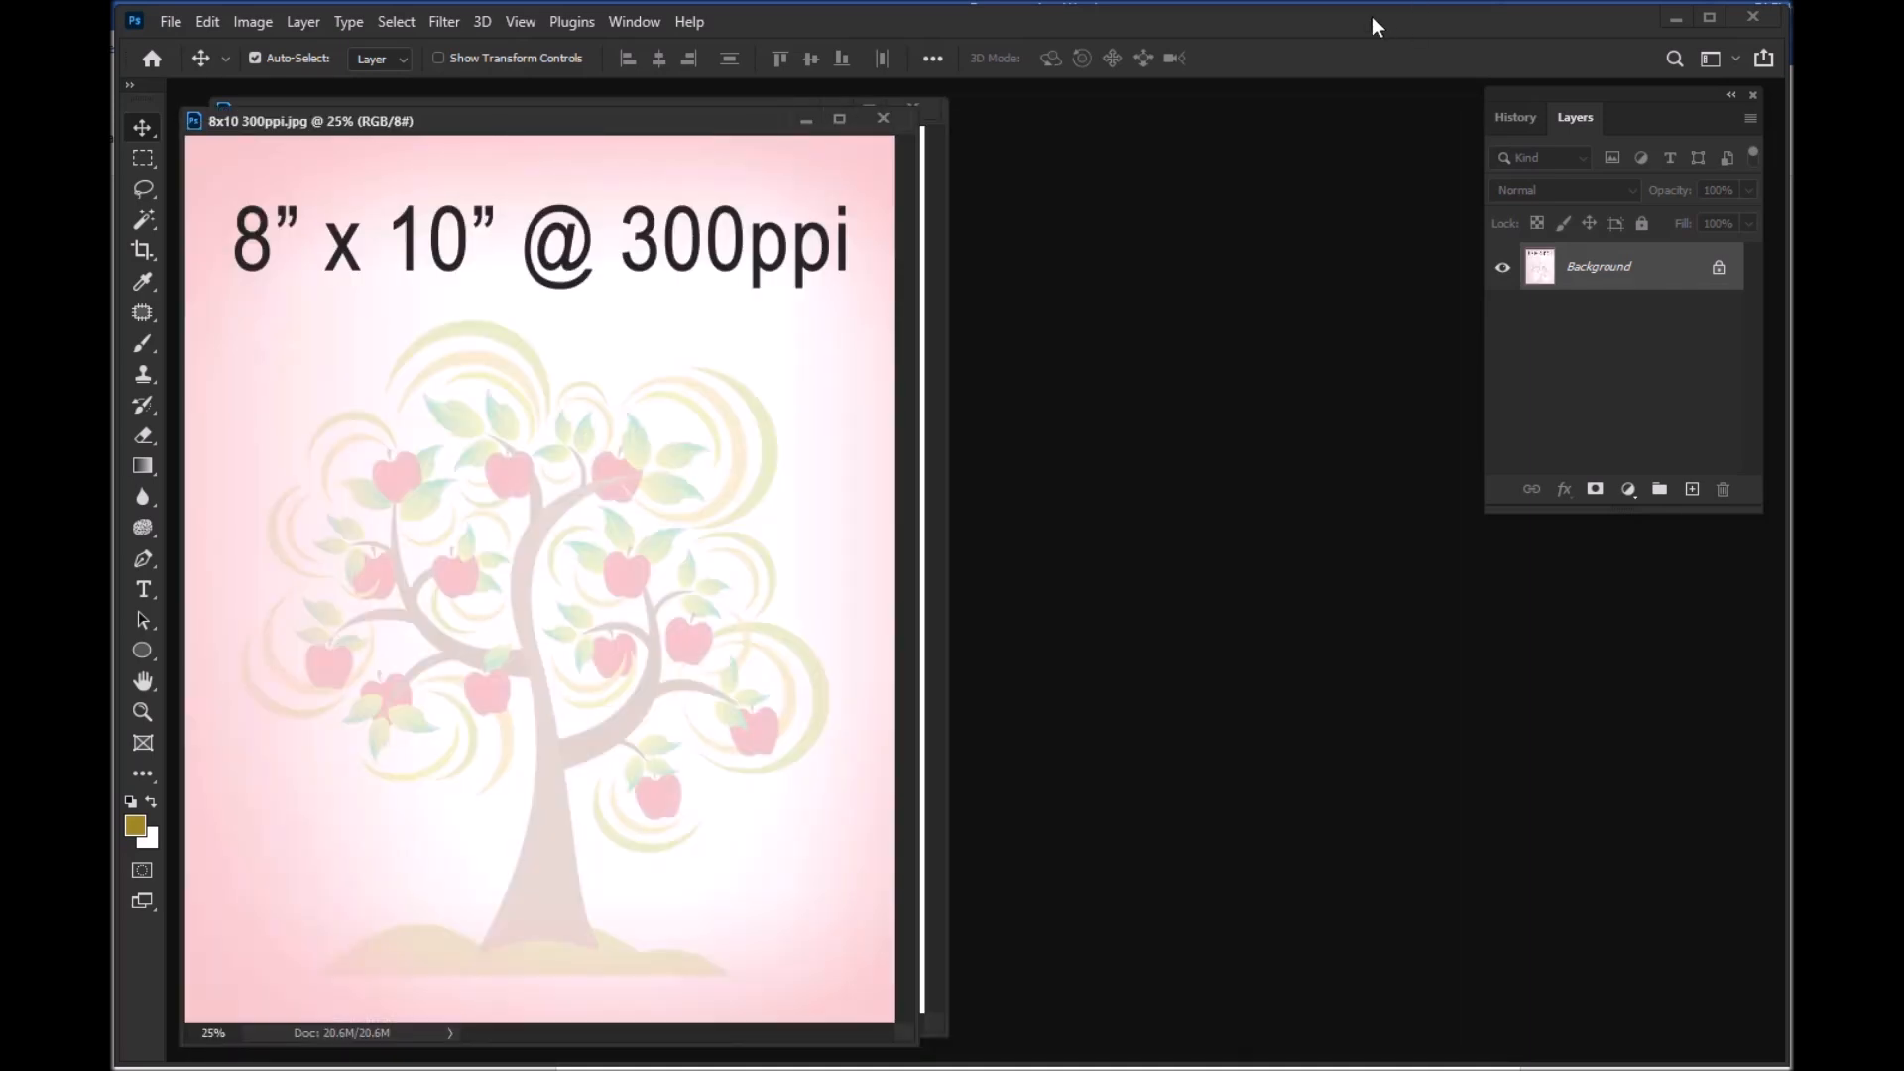
Step: Copy the whole 8x10 300ppi.jpg image into the 20x16 300ppi Print Sheet and place it in the sheet's upper-left corner
{"action": "left_click_drag", "start_coordinate": [503, 125], "coordinate": [1013, 119]}
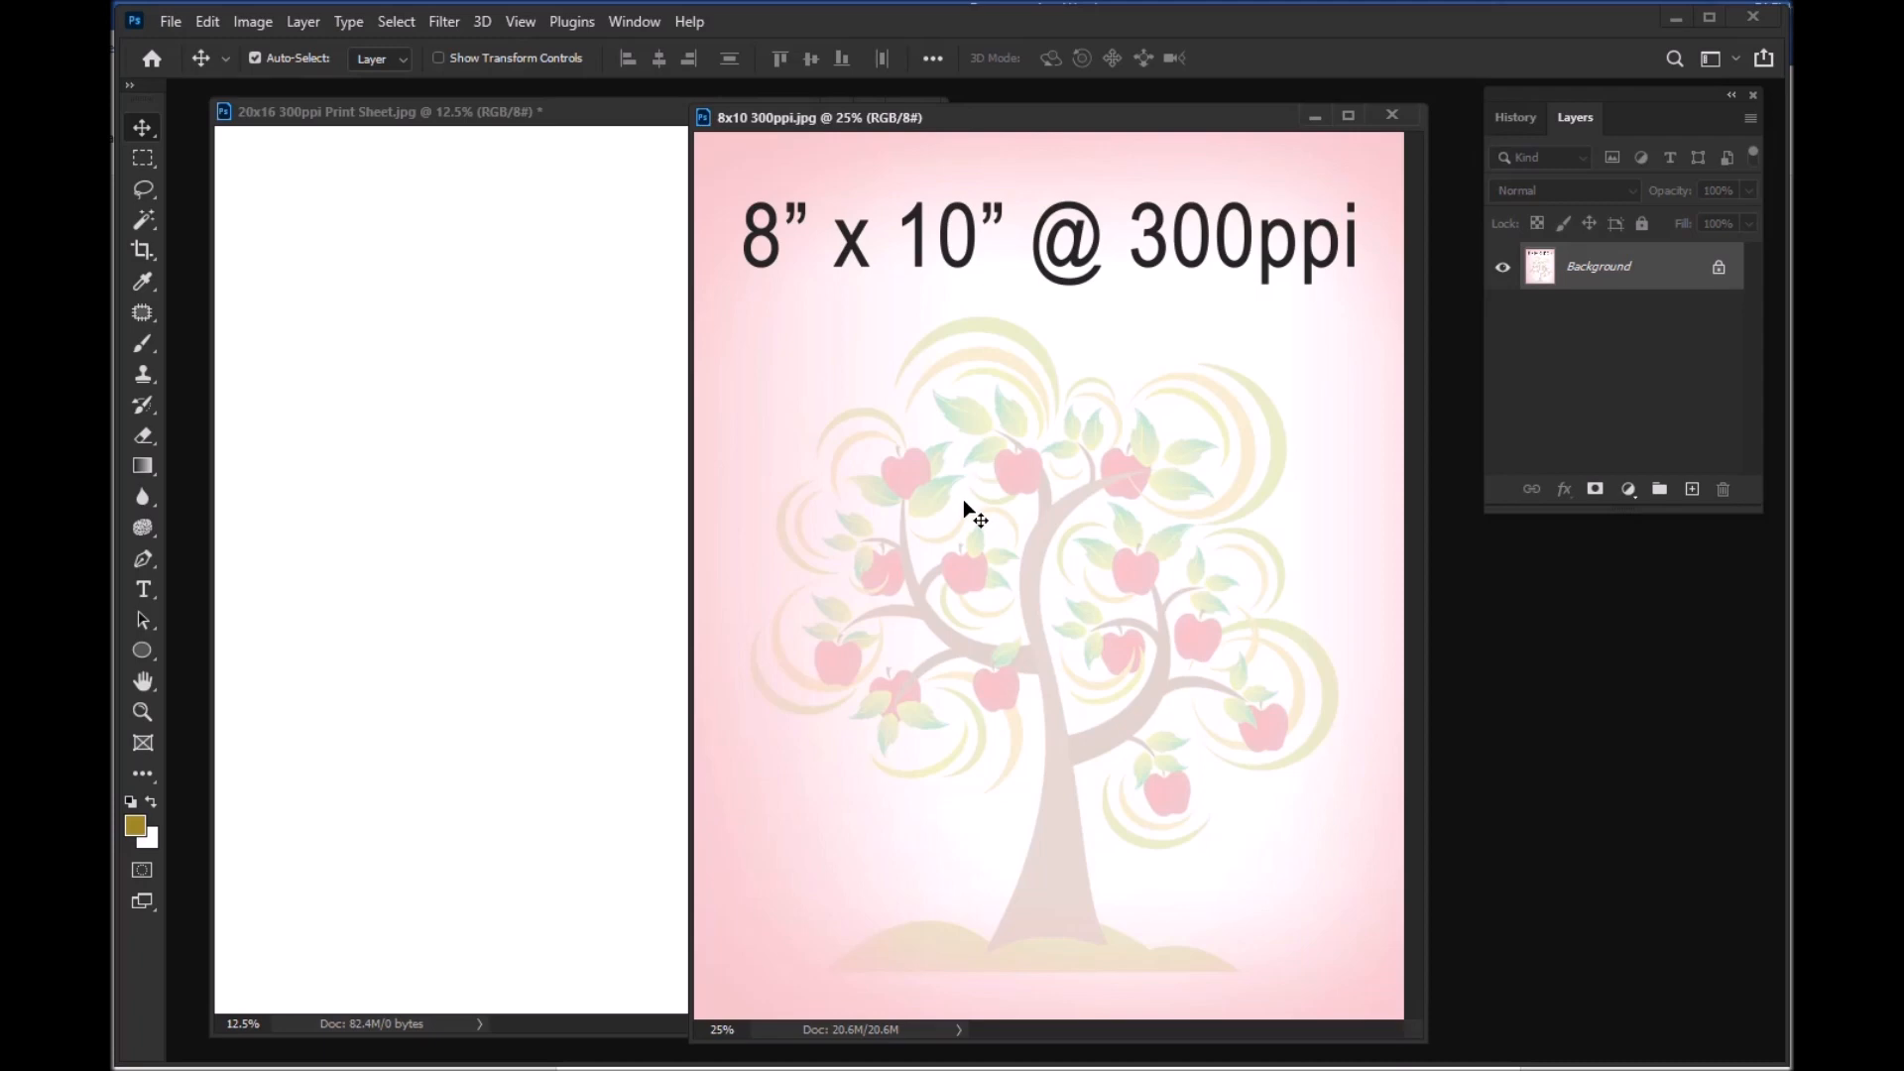
{"action": "key", "text": "ctrl+a"}
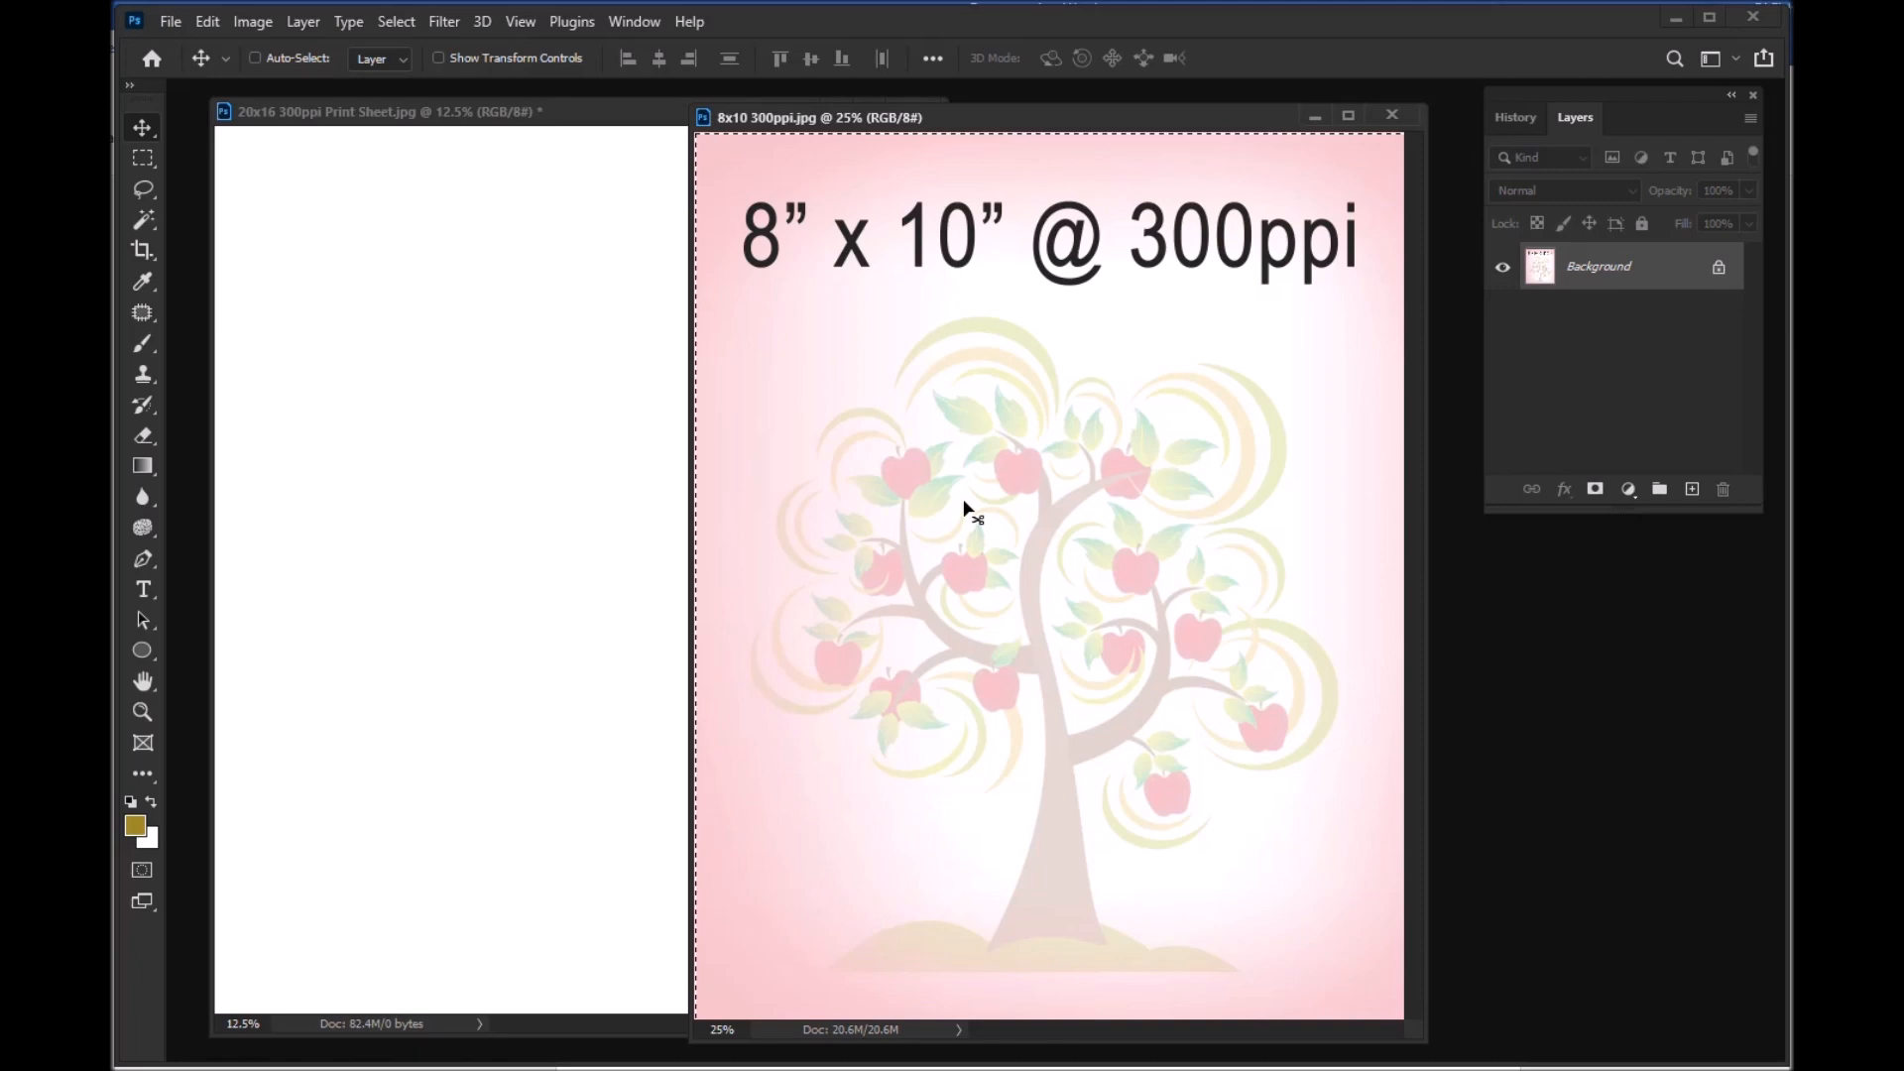
{"action": "left_click", "coordinate": [470, 252]}
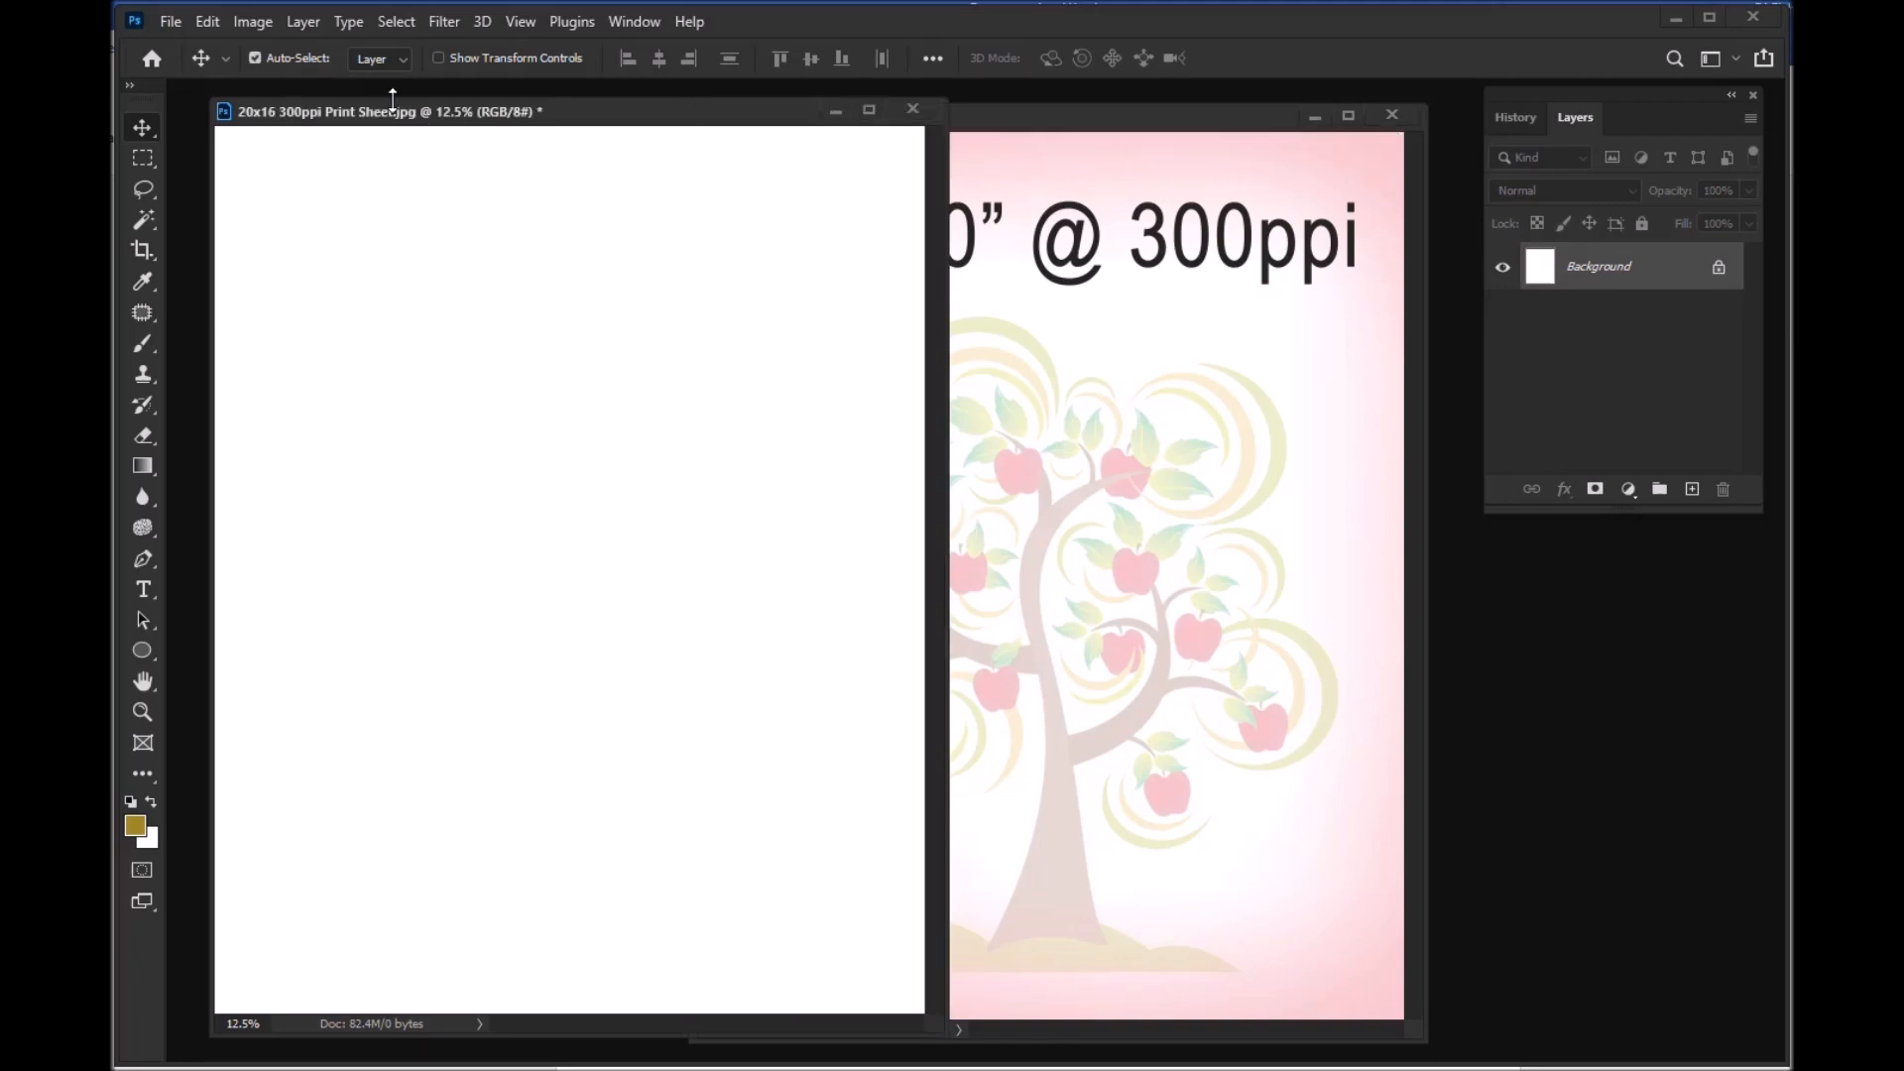
{"action": "key", "text": "ctrl"}
{"action": "key", "text": "ctrl+v"}
{"action": "left_click_drag", "start_coordinate": [568, 483], "coordinate": [402, 263]}
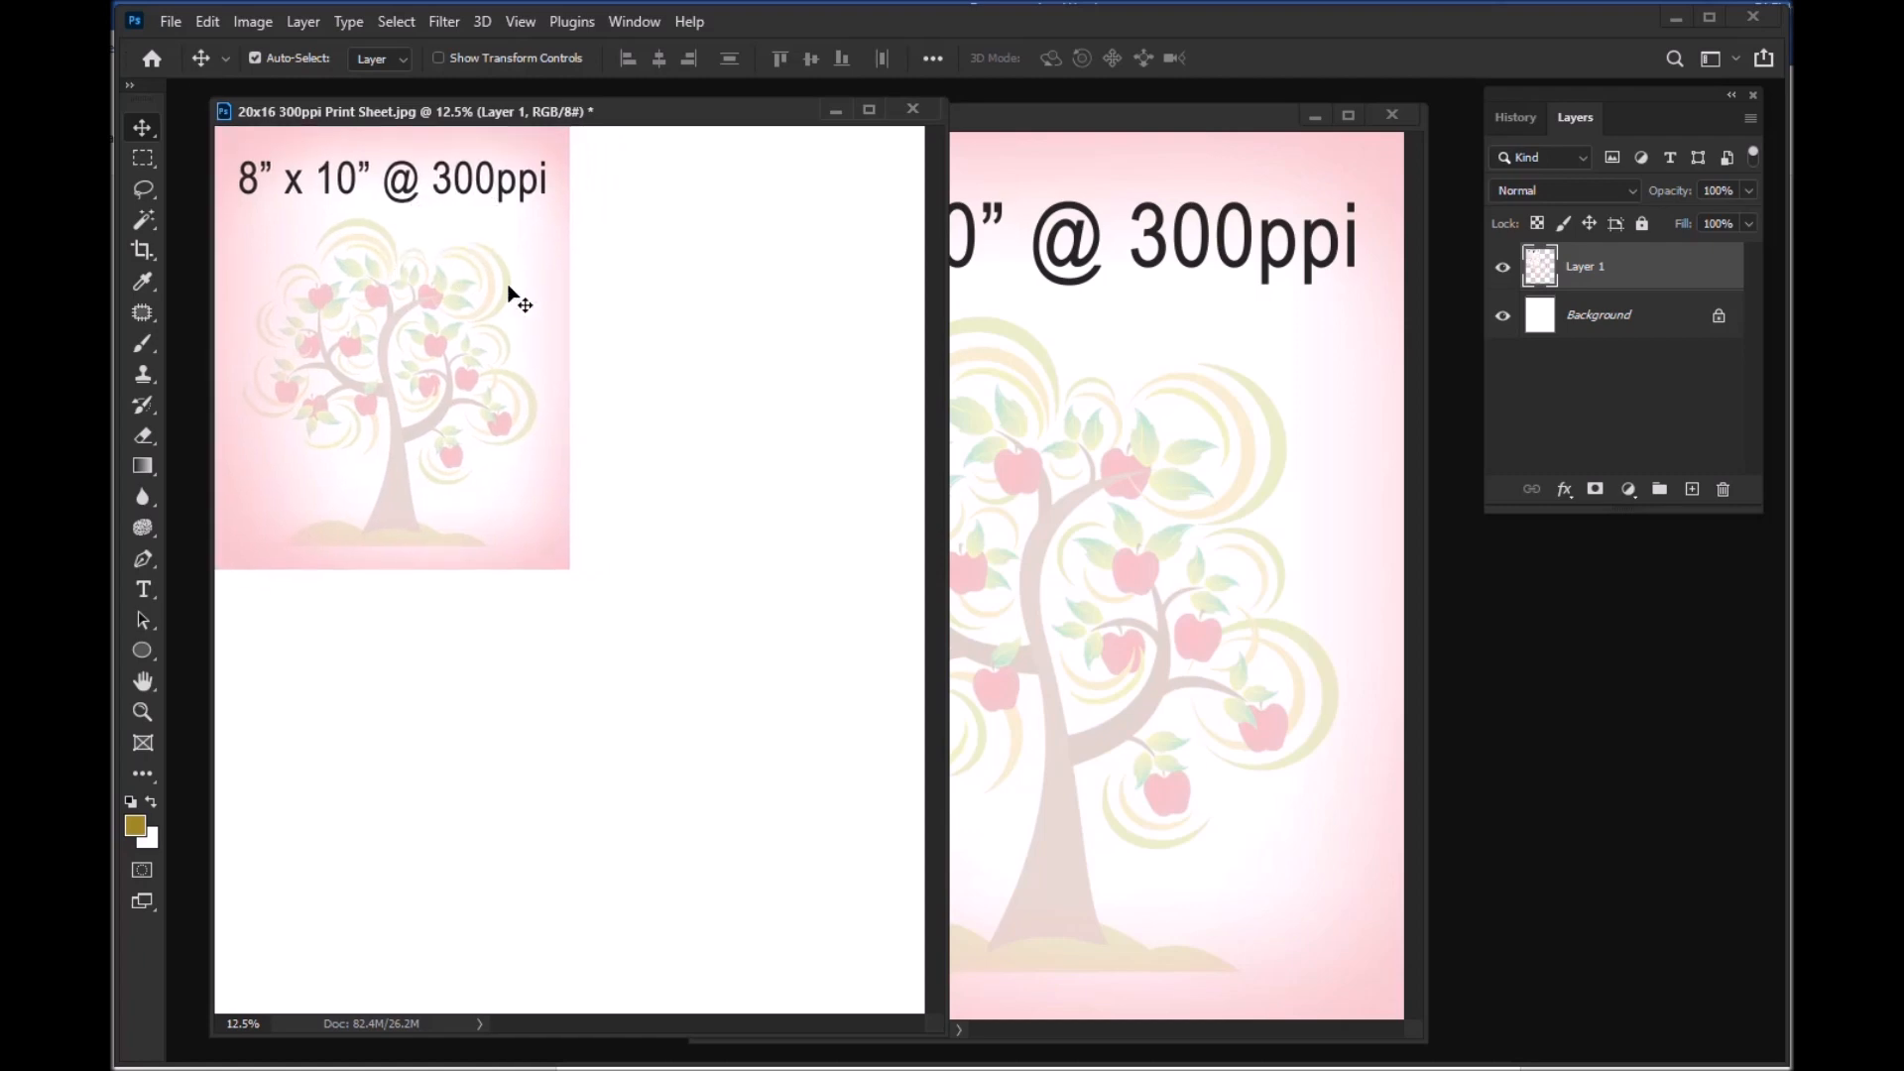
{"action": "left_click", "coordinate": [707, 340]}
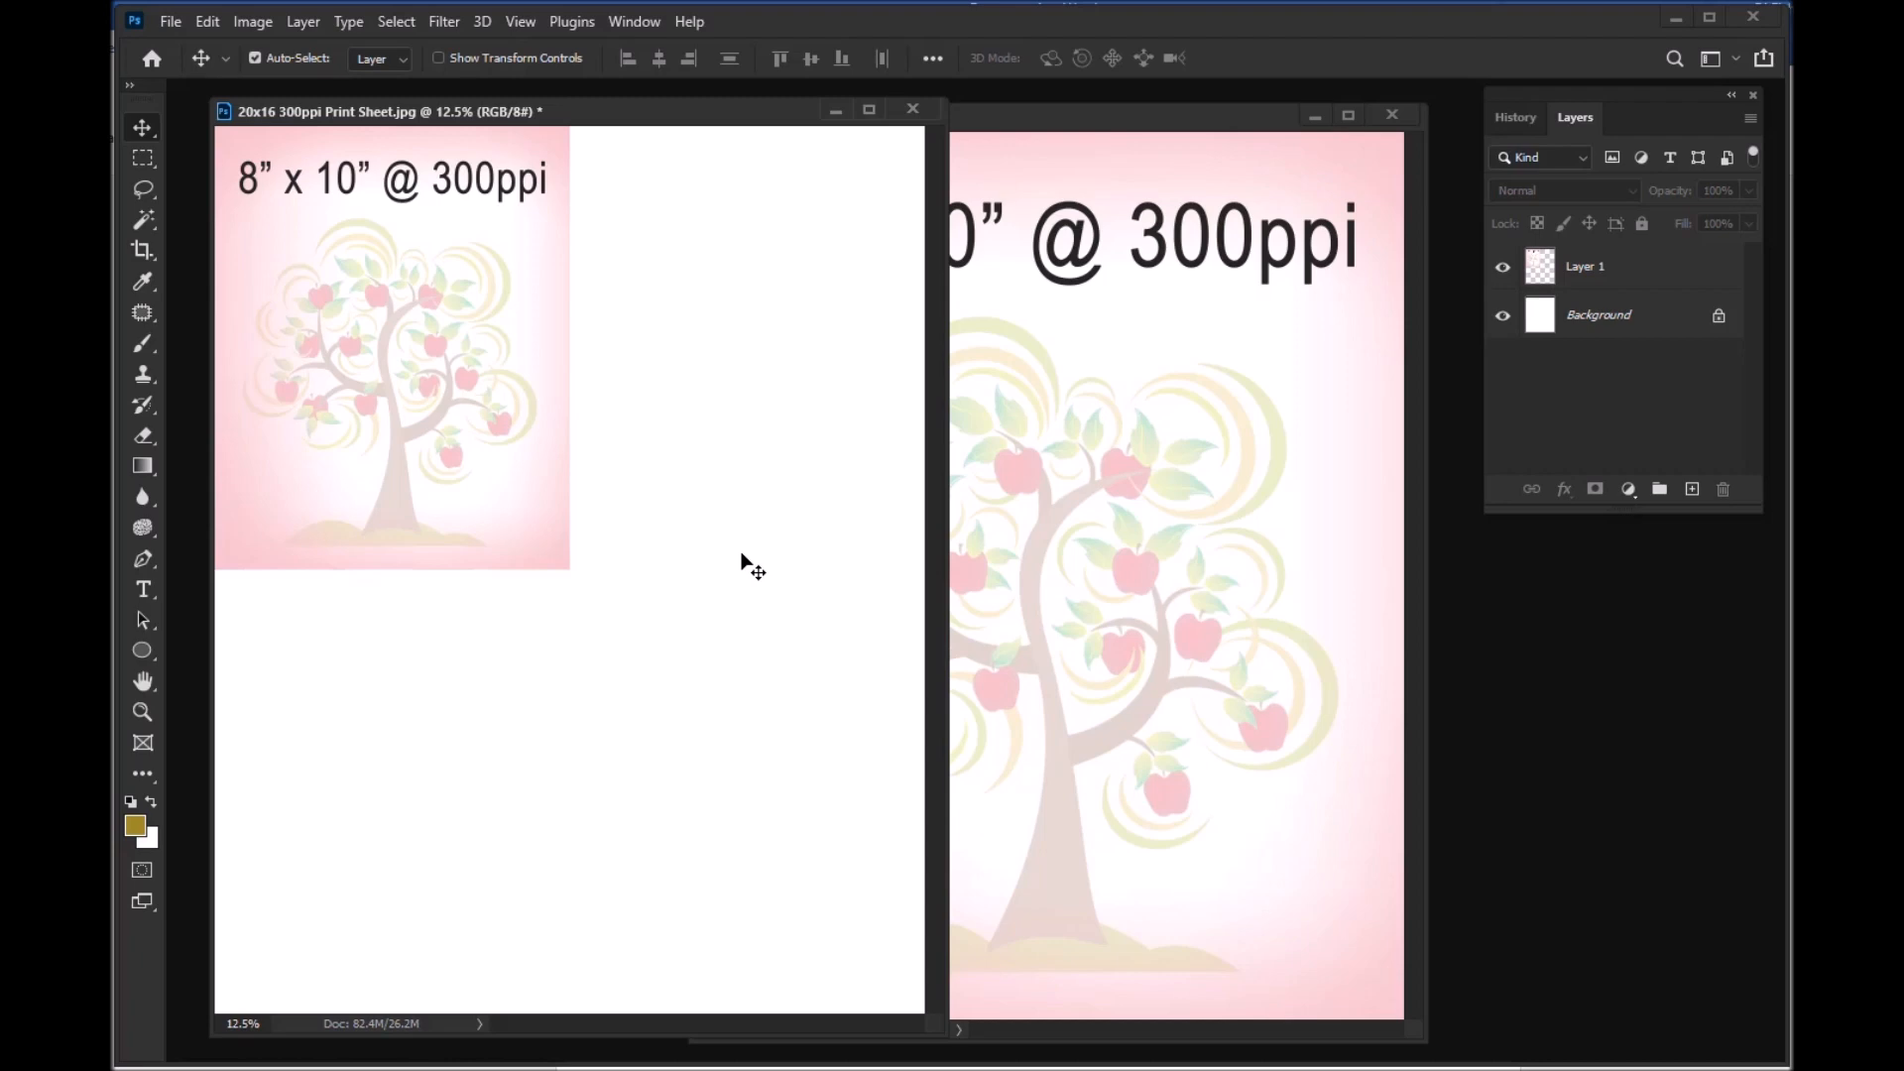
Step: Close the 8x10 300ppi.jpg source image
{"action": "left_click", "coordinate": [1282, 316]}
{"action": "key", "text": "ctrl+a"}
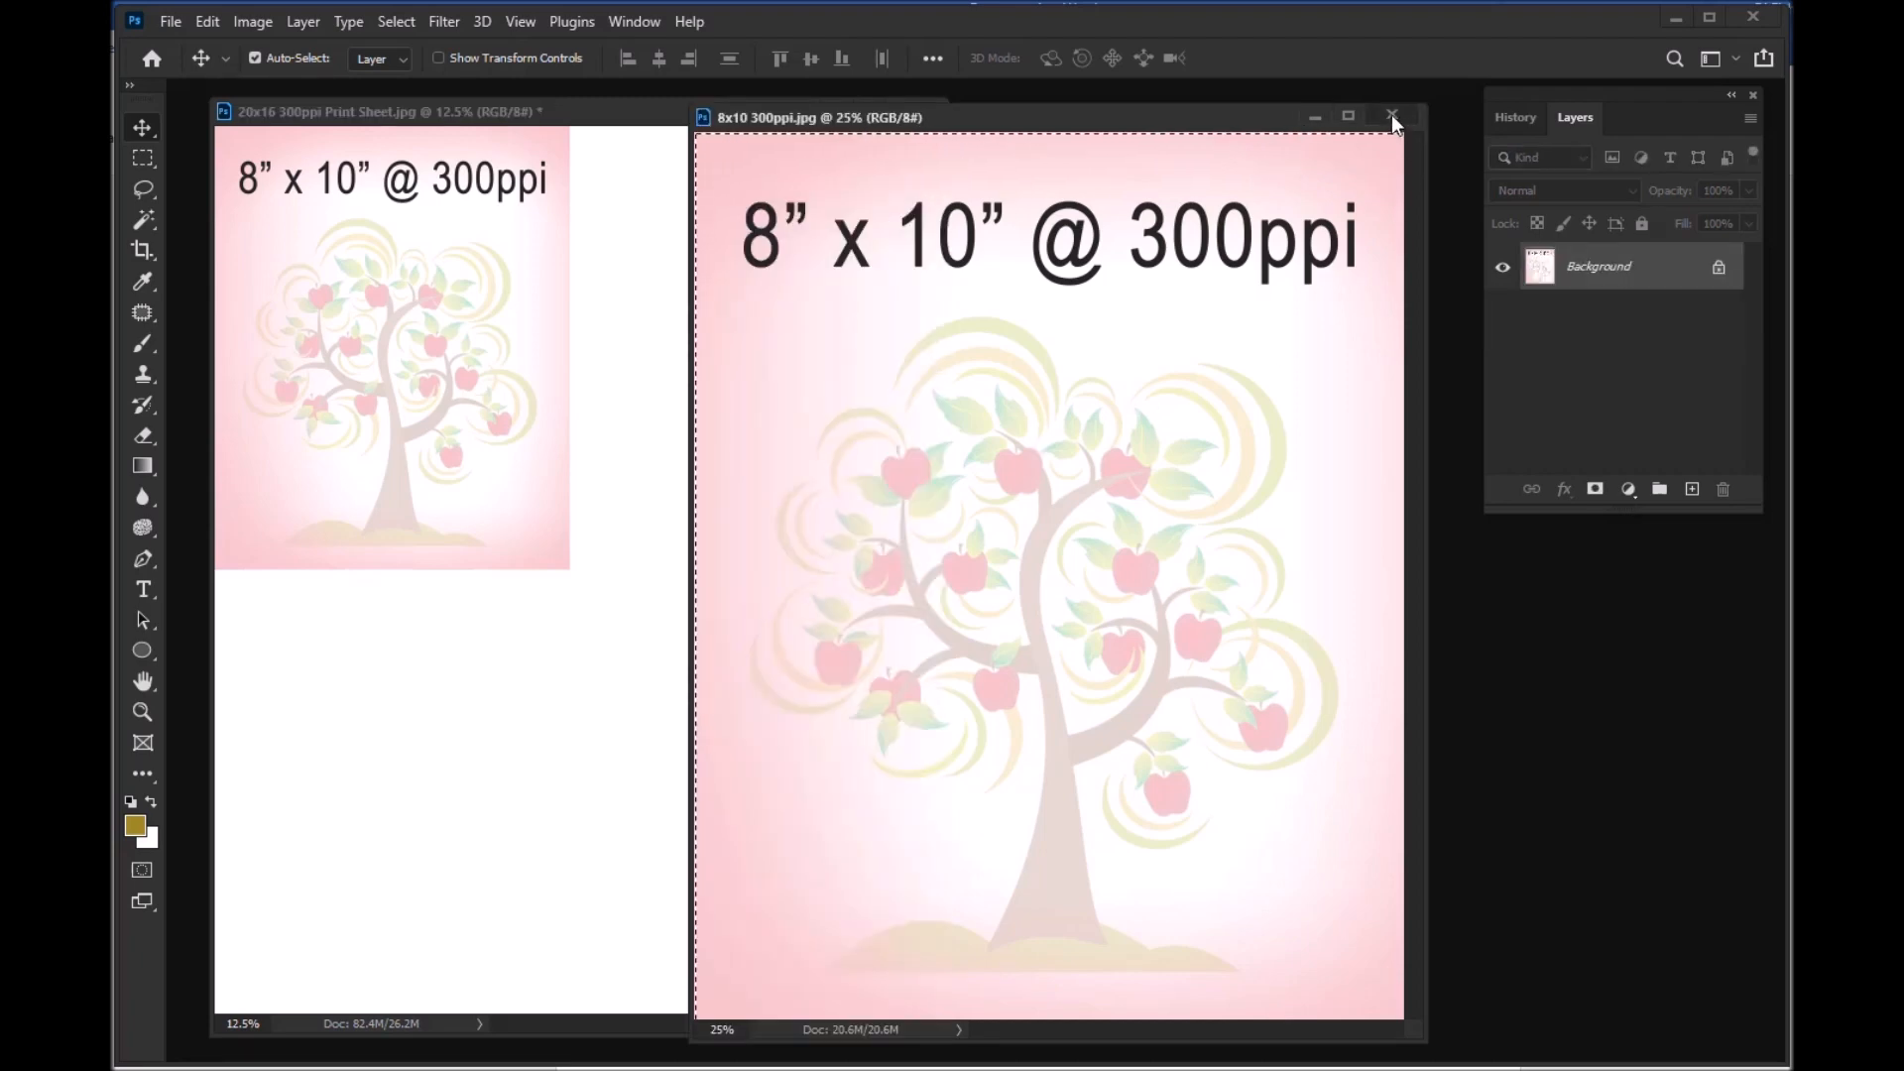
{"action": "left_click", "coordinate": [1391, 115]}
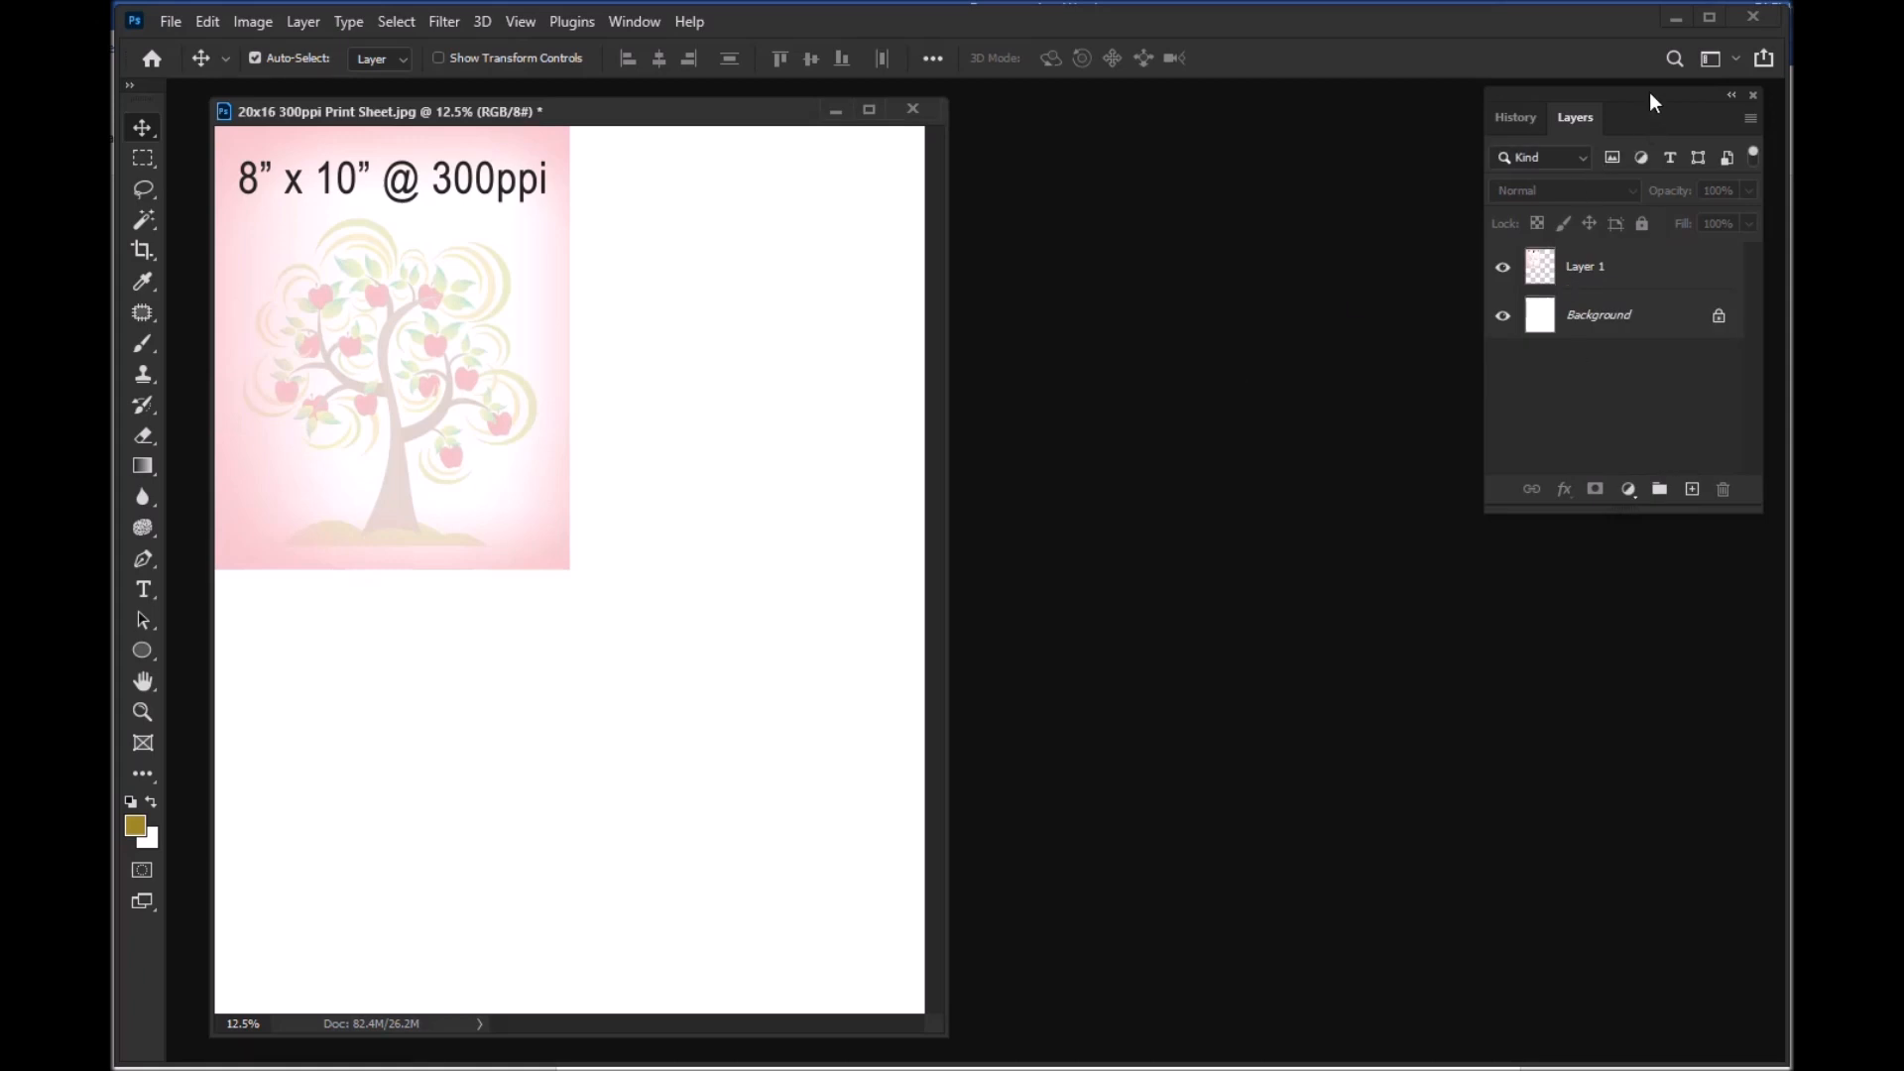
Step: Move the floating Layers panel closer to the print sheet document
{"action": "left_click_drag", "start_coordinate": [1650, 95], "coordinate": [1578, 97]}
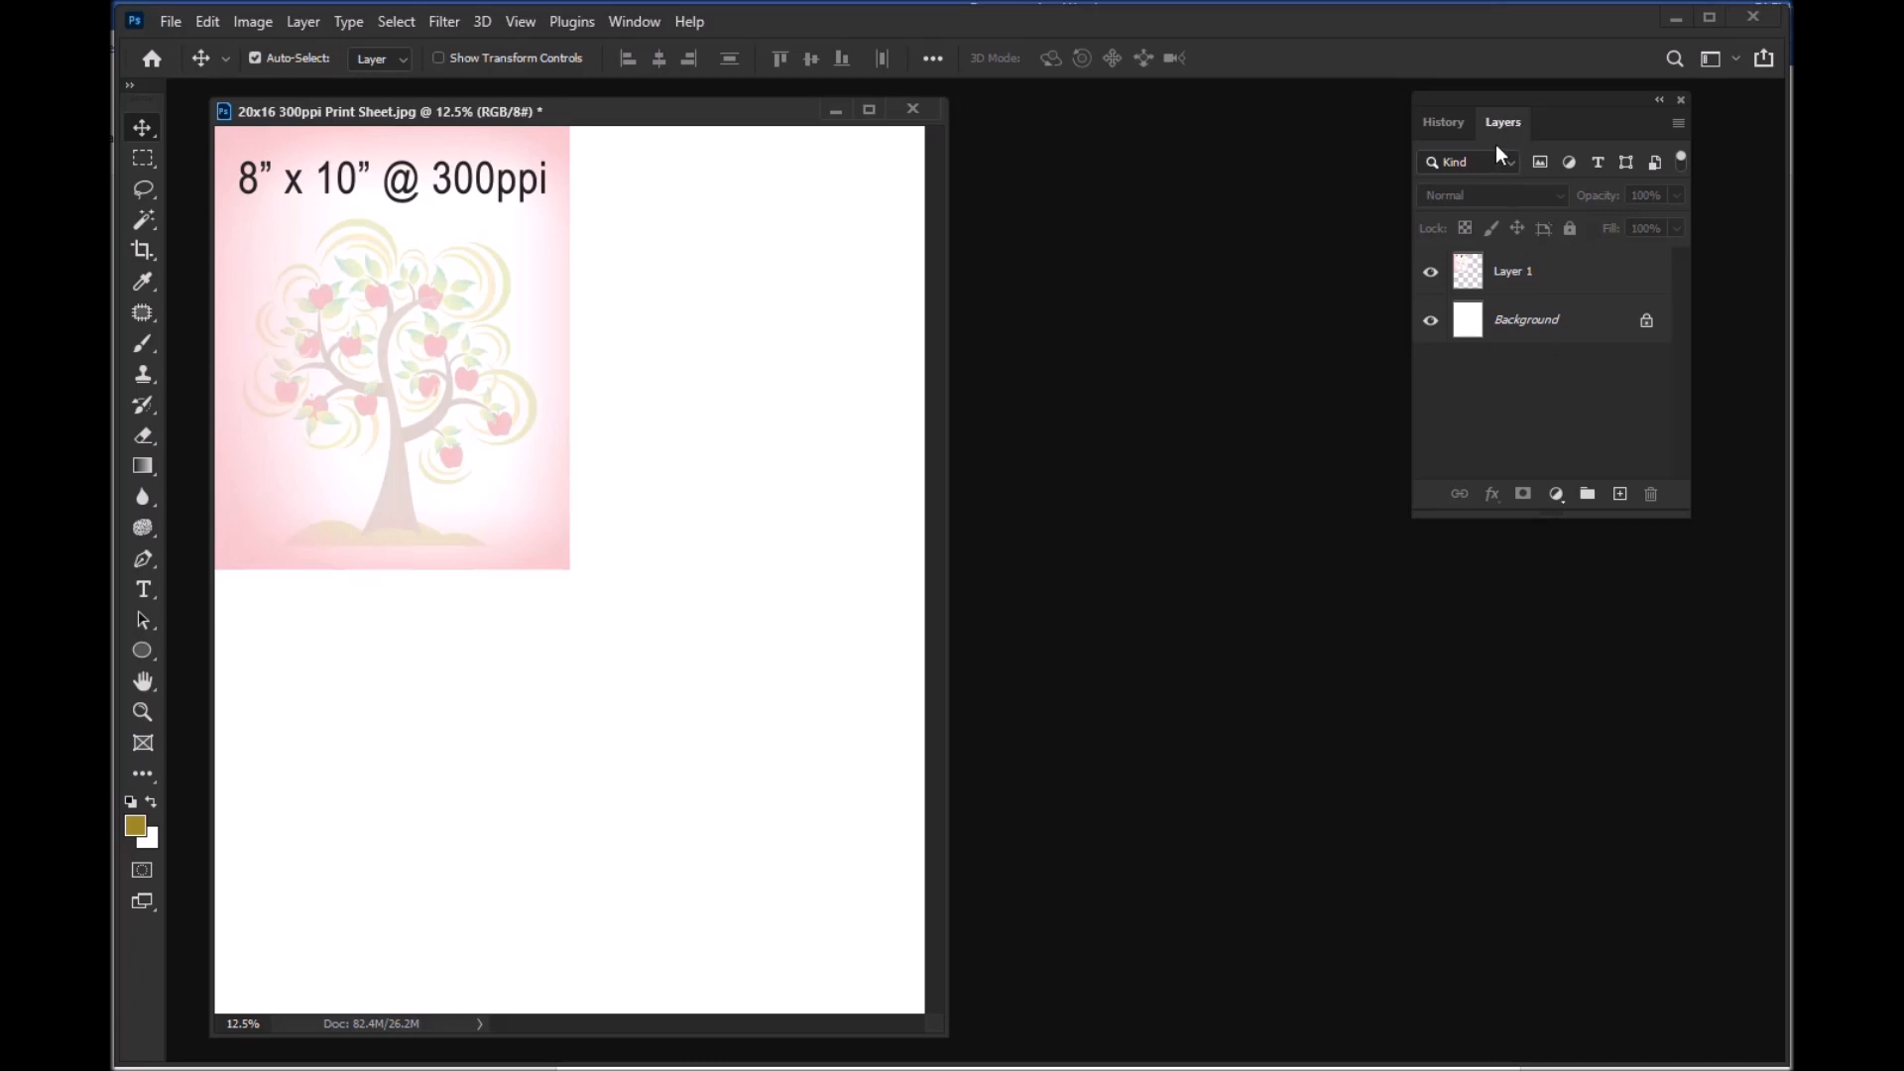
{"action": "left_click", "coordinate": [639, 26]}
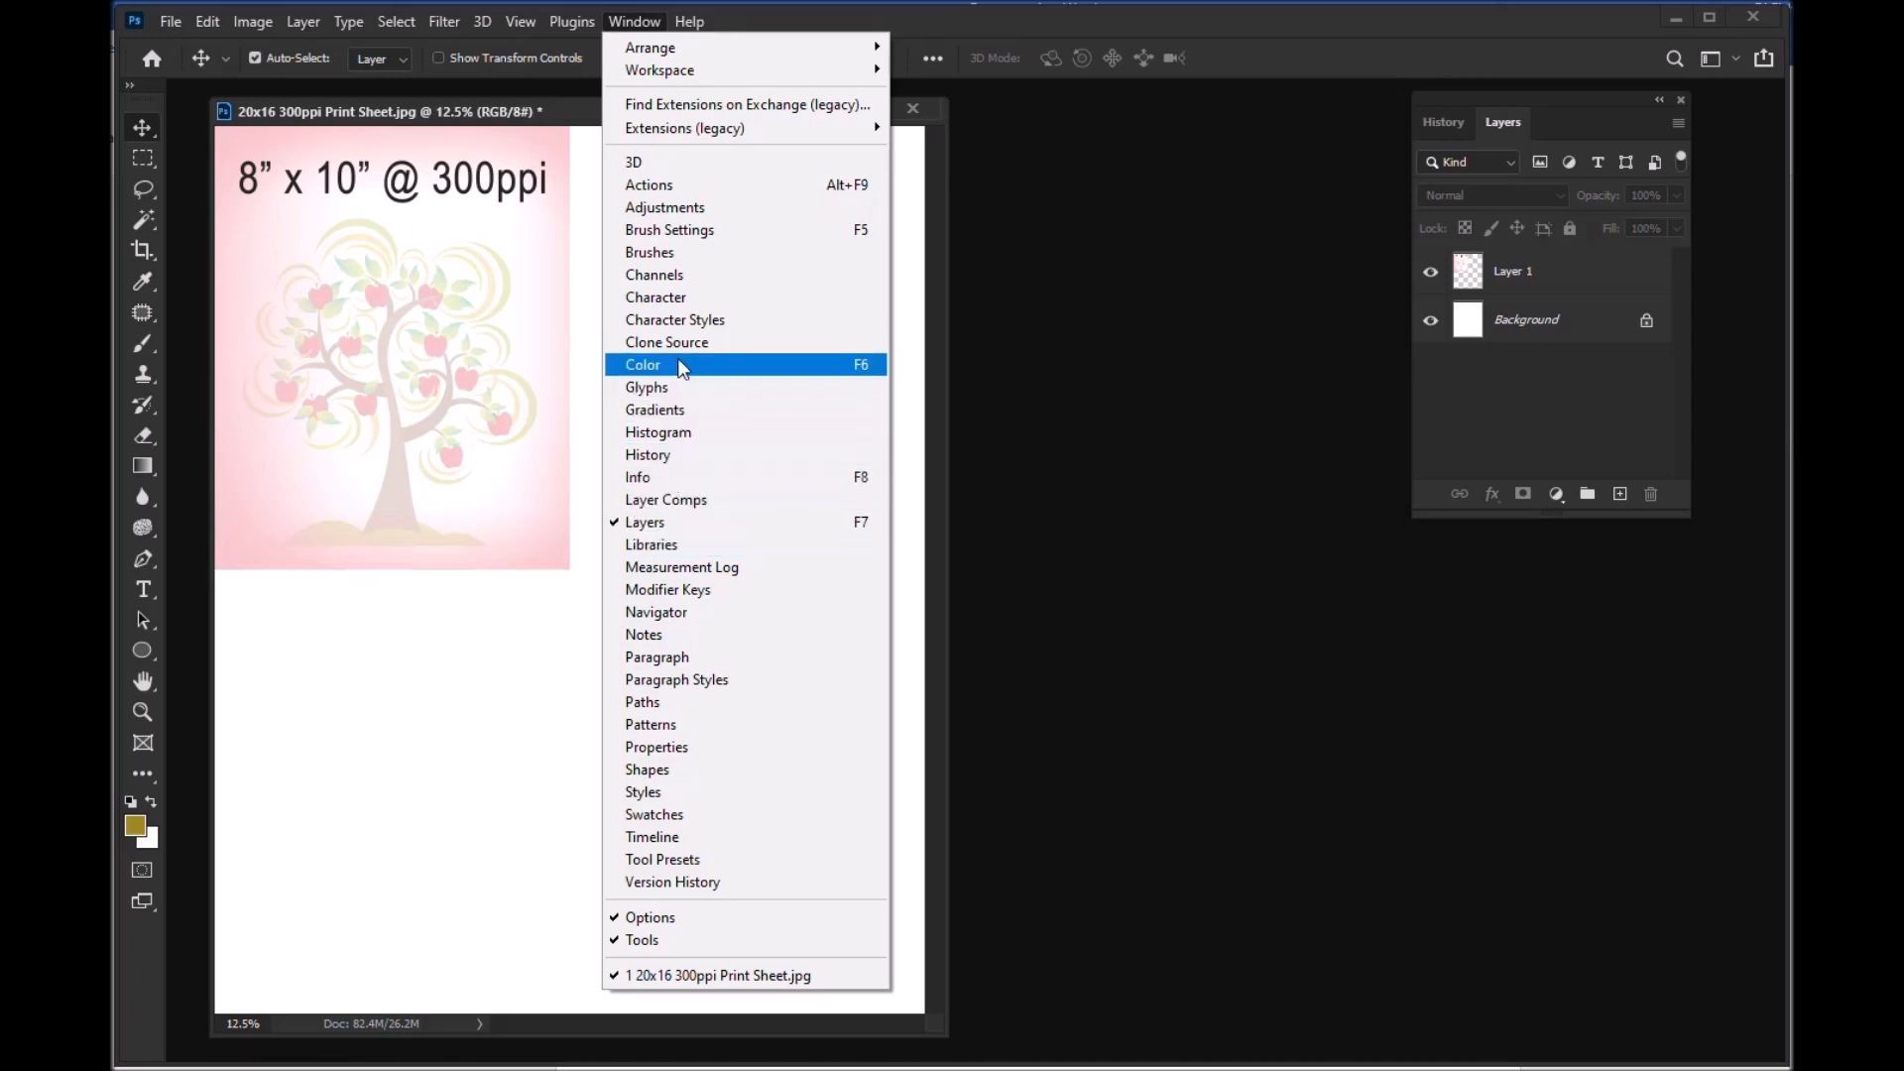
{"action": "left_click", "coordinate": [657, 277]}
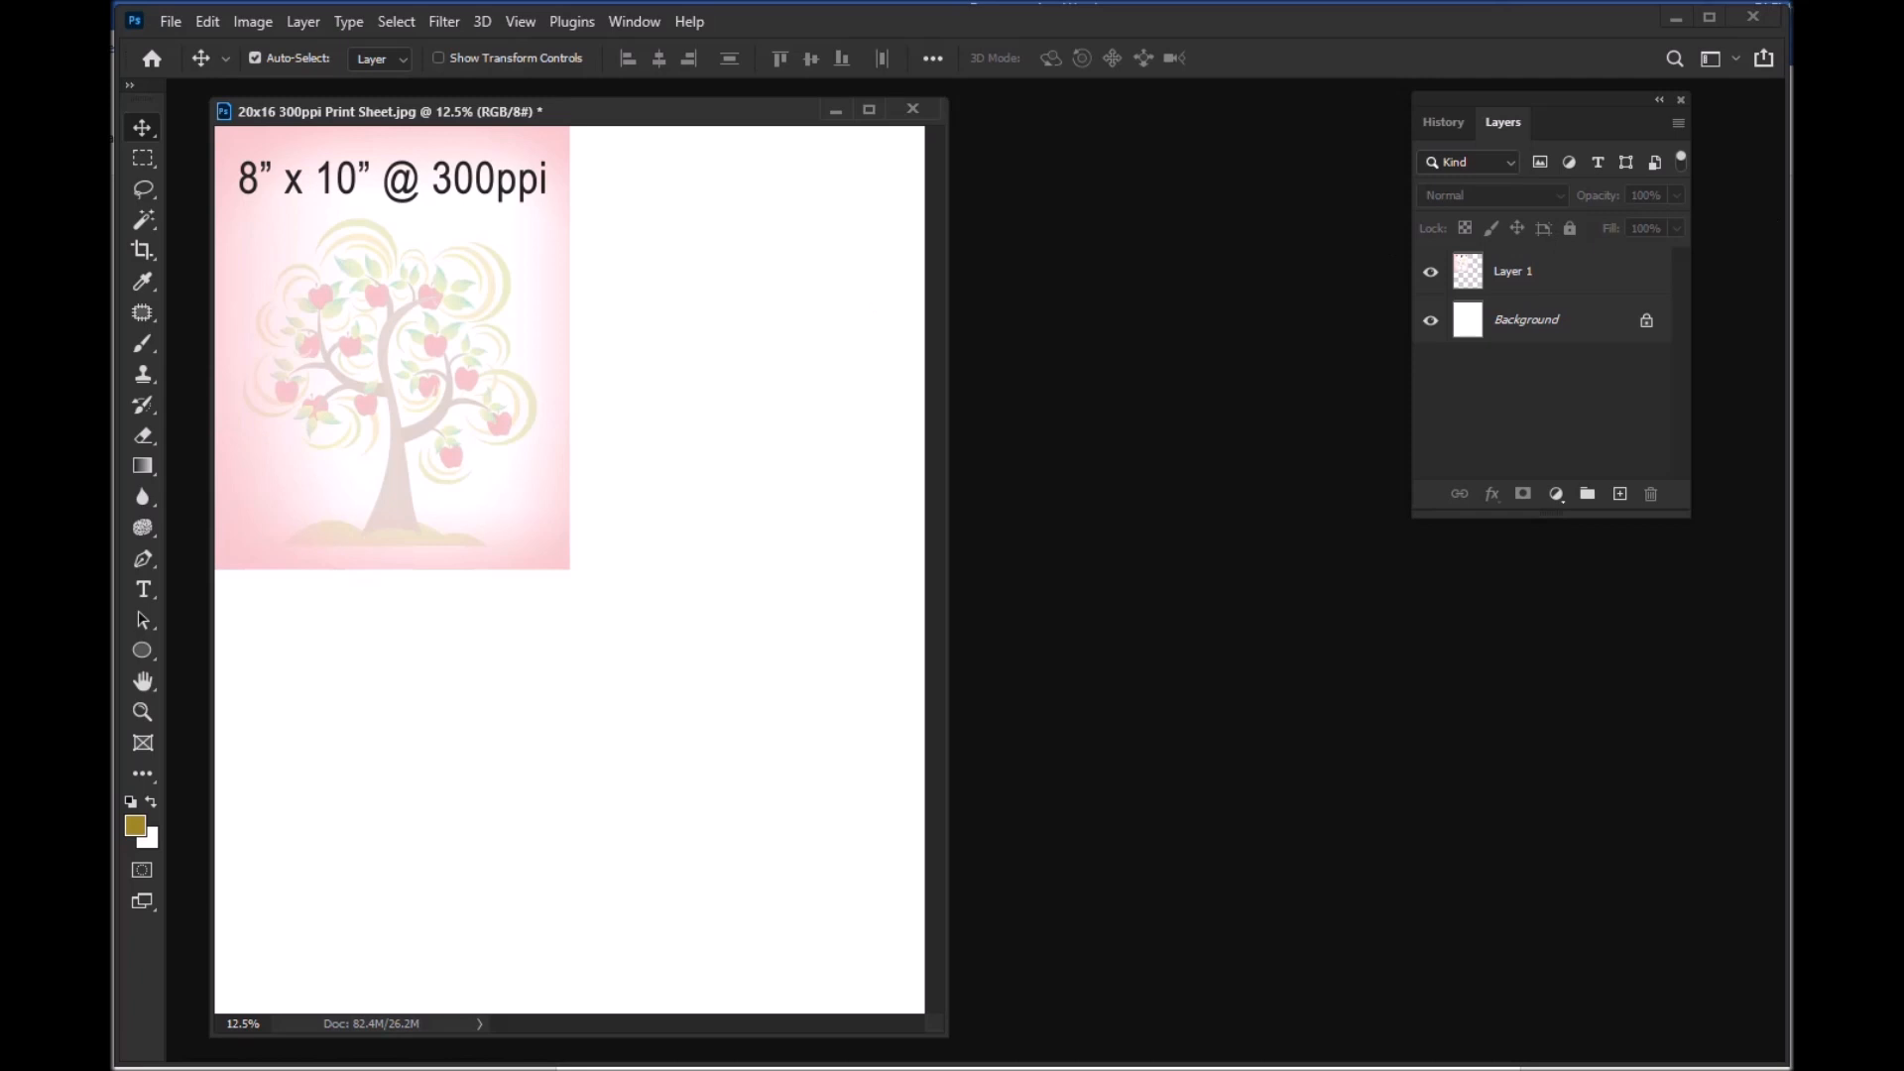
Step: Dock the Channels panel with the History and Layers panels, bring Layers forward, and detach and close Channels again
{"action": "left_click_drag", "start_coordinate": [1428, 367], "coordinate": [1177, 141]}
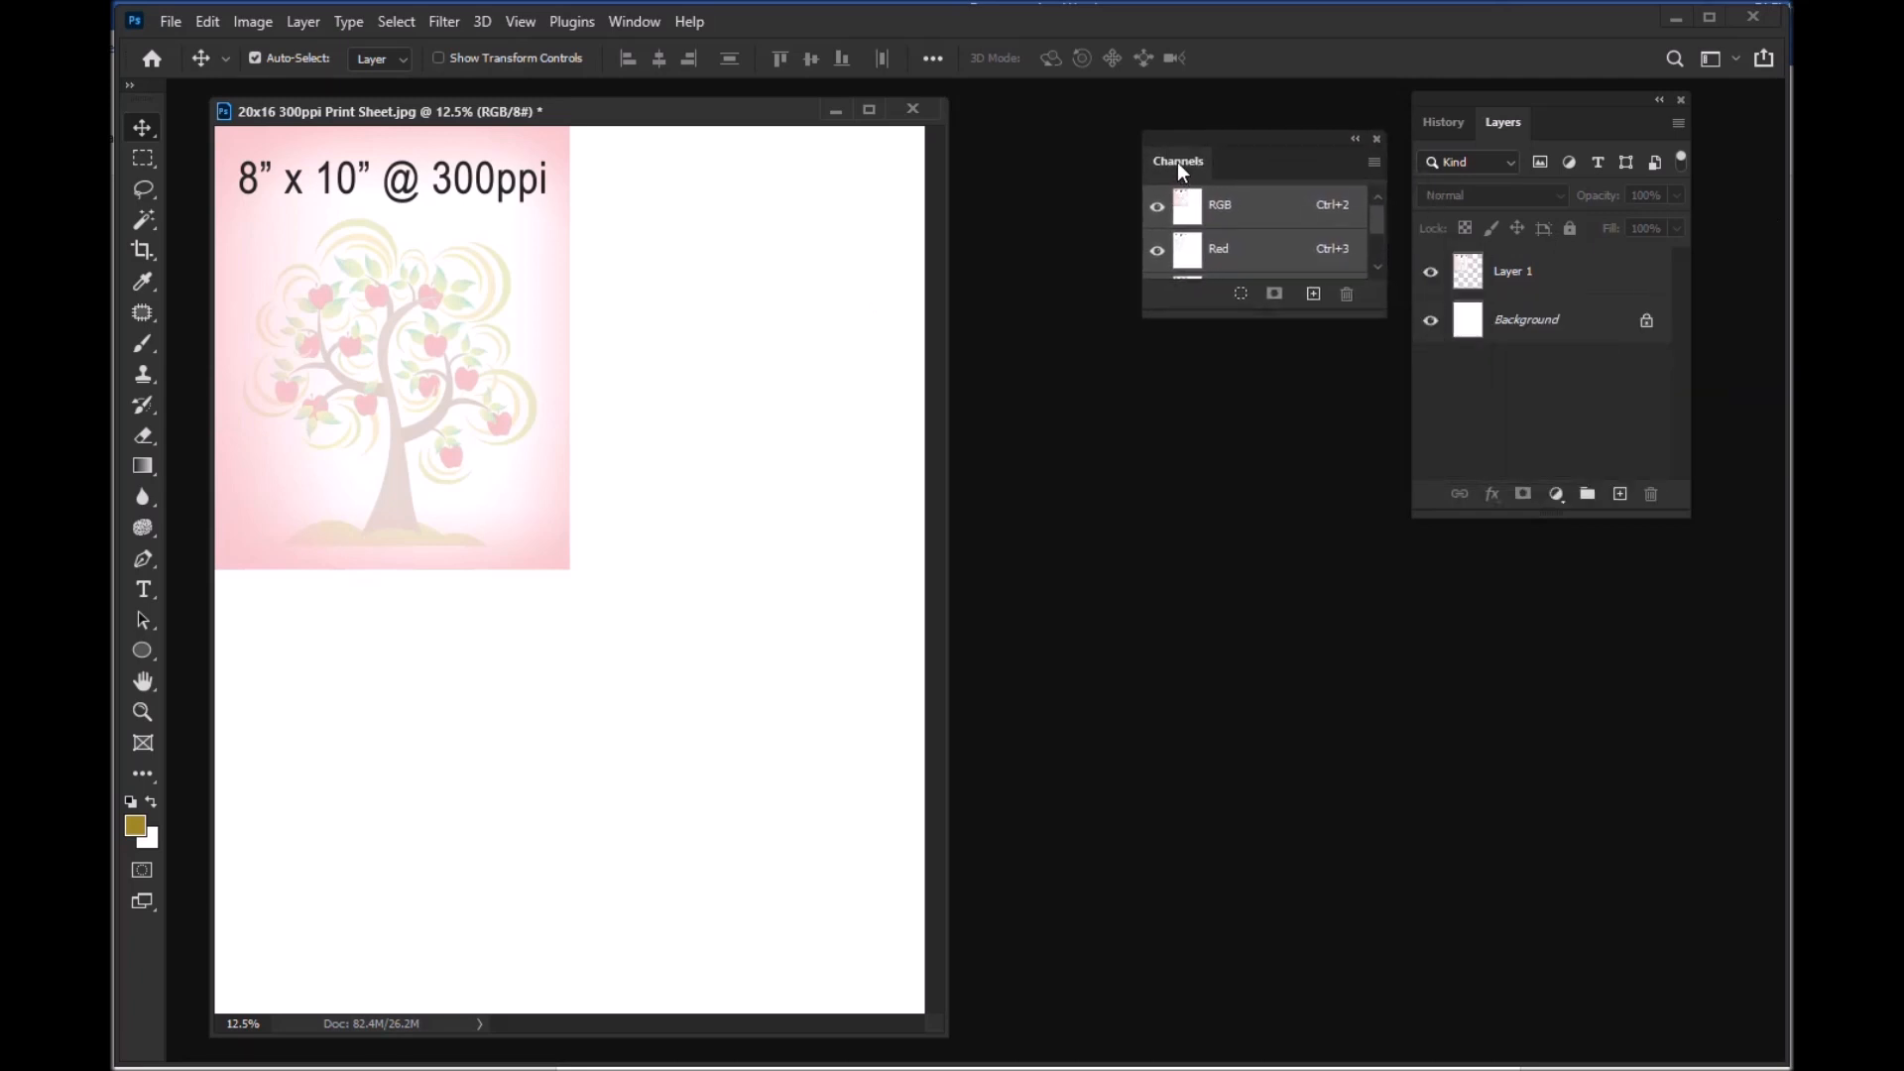
{"action": "left_click_drag", "start_coordinate": [1180, 166], "coordinate": [1569, 131]}
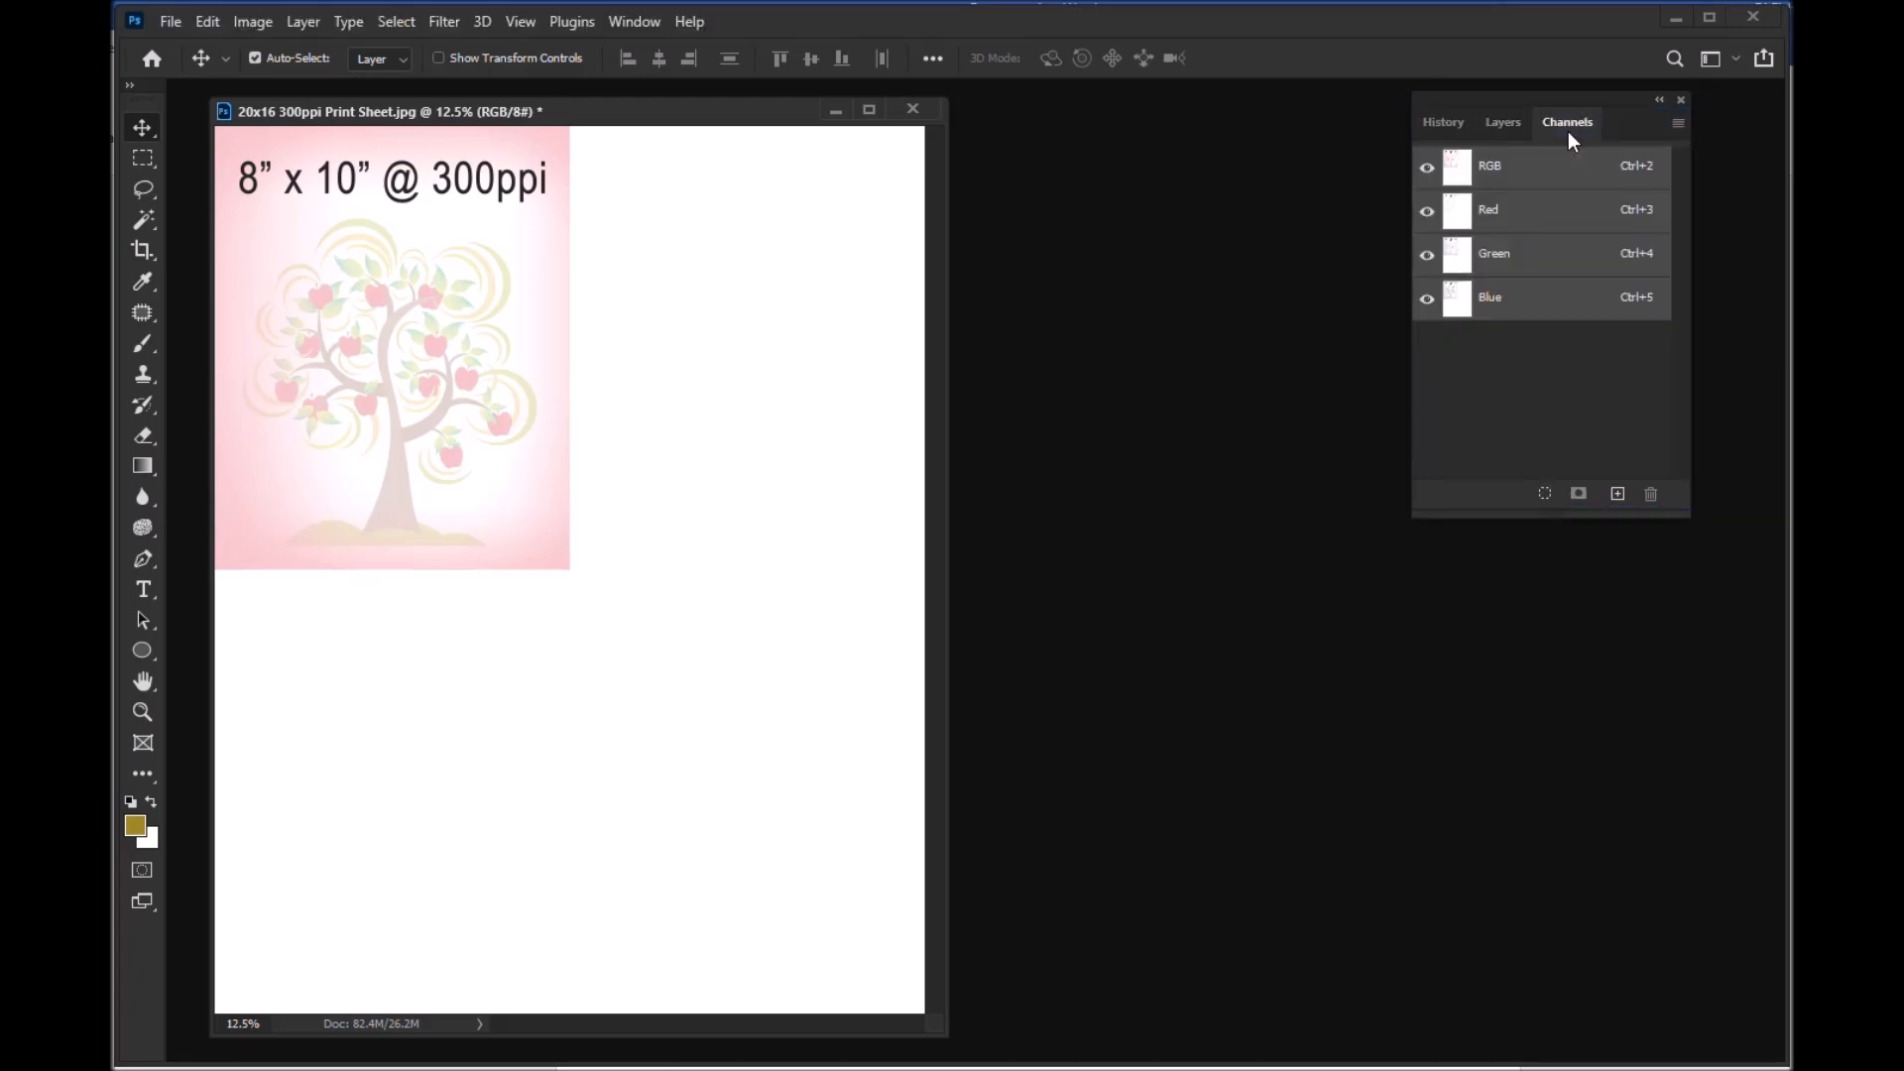
{"action": "left_click", "coordinate": [1507, 123]}
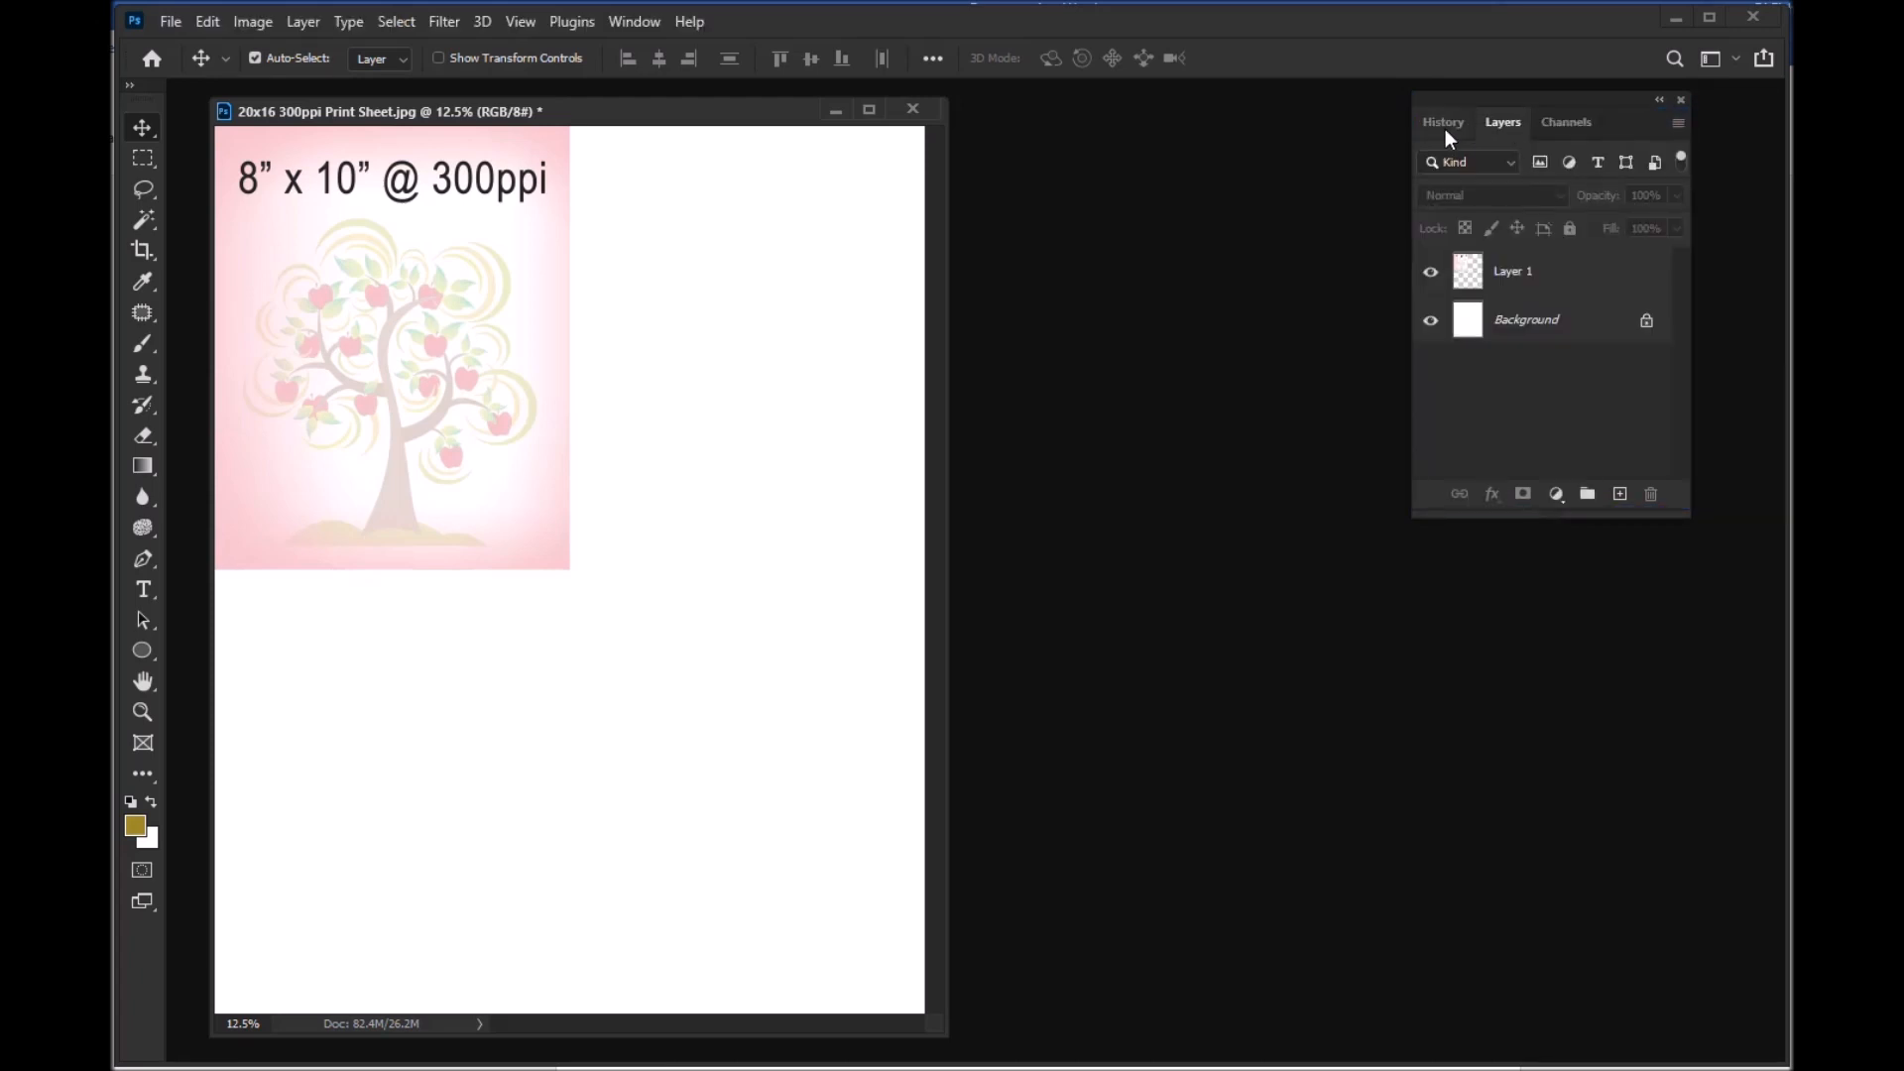
{"action": "left_click_drag", "start_coordinate": [1586, 127], "coordinate": [1152, 187]}
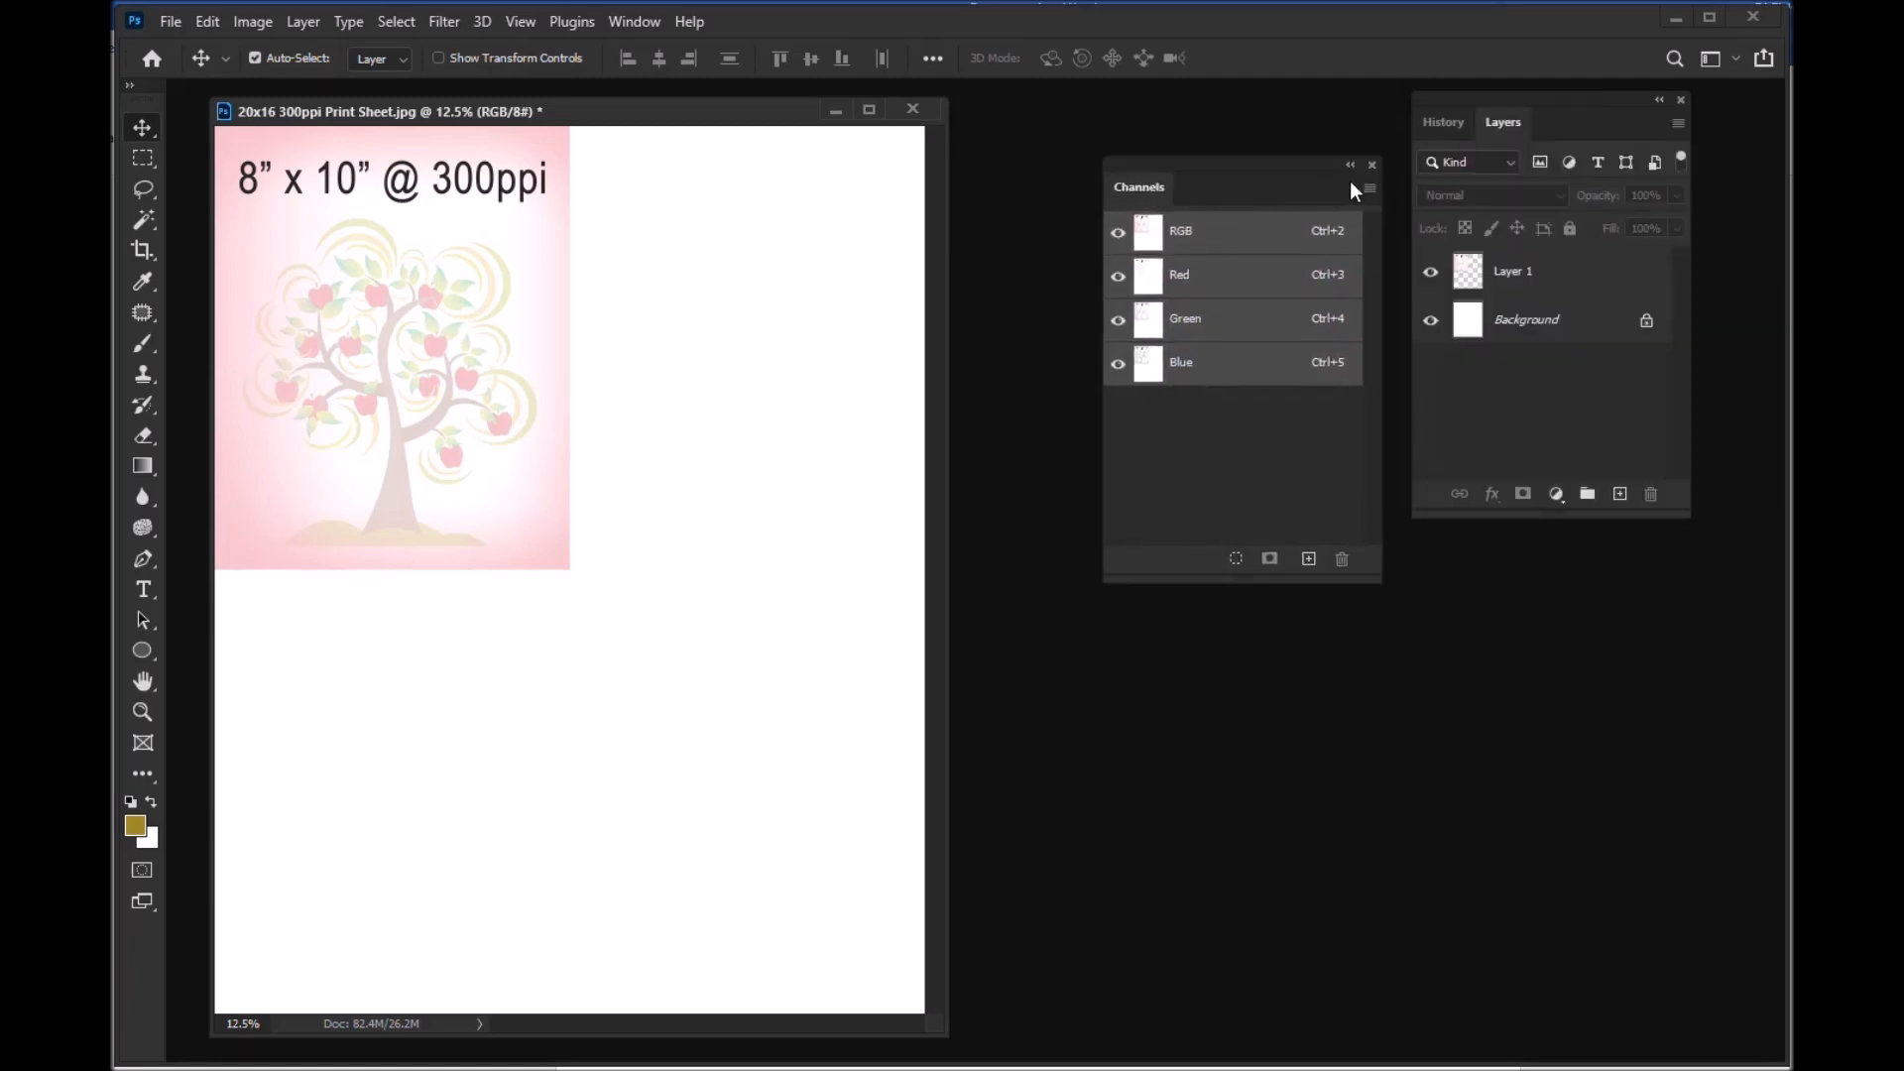
{"action": "left_click", "coordinate": [1373, 163]}
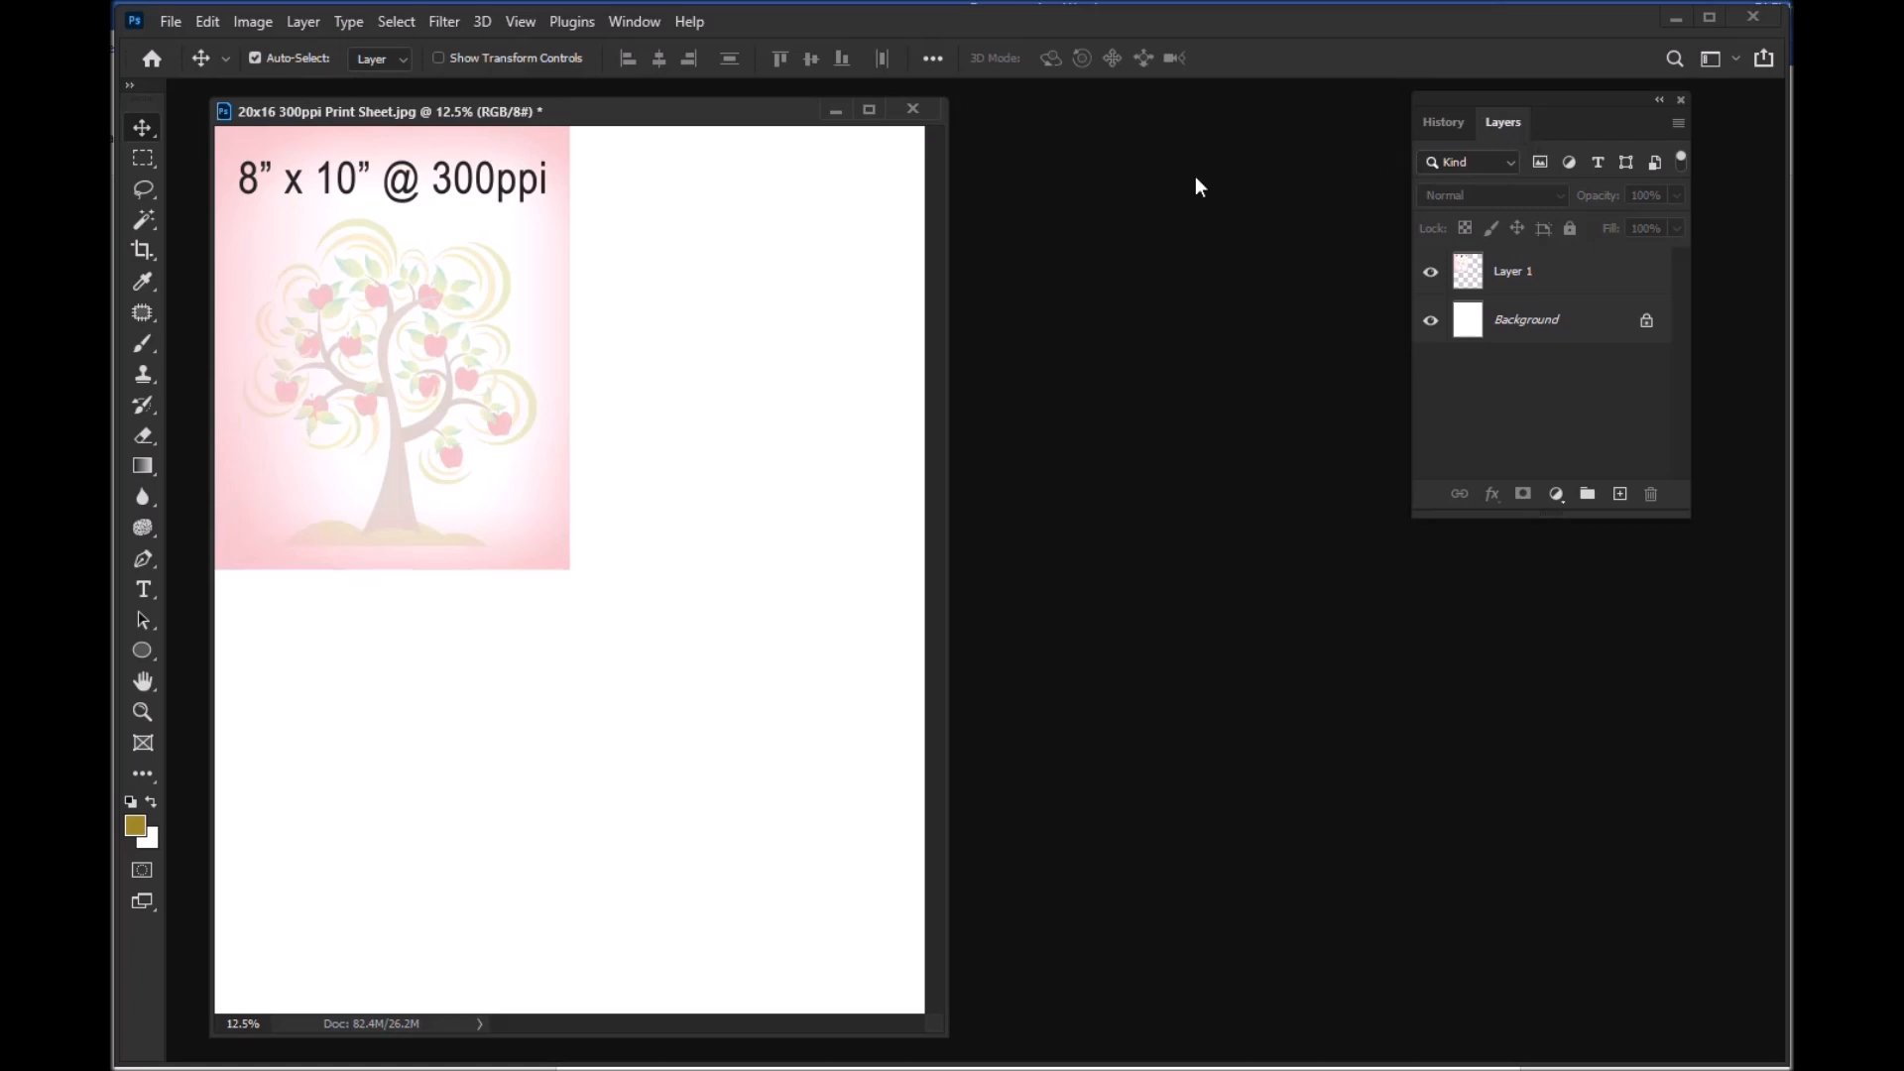
{"action": "left_click", "coordinate": [652, 24]}
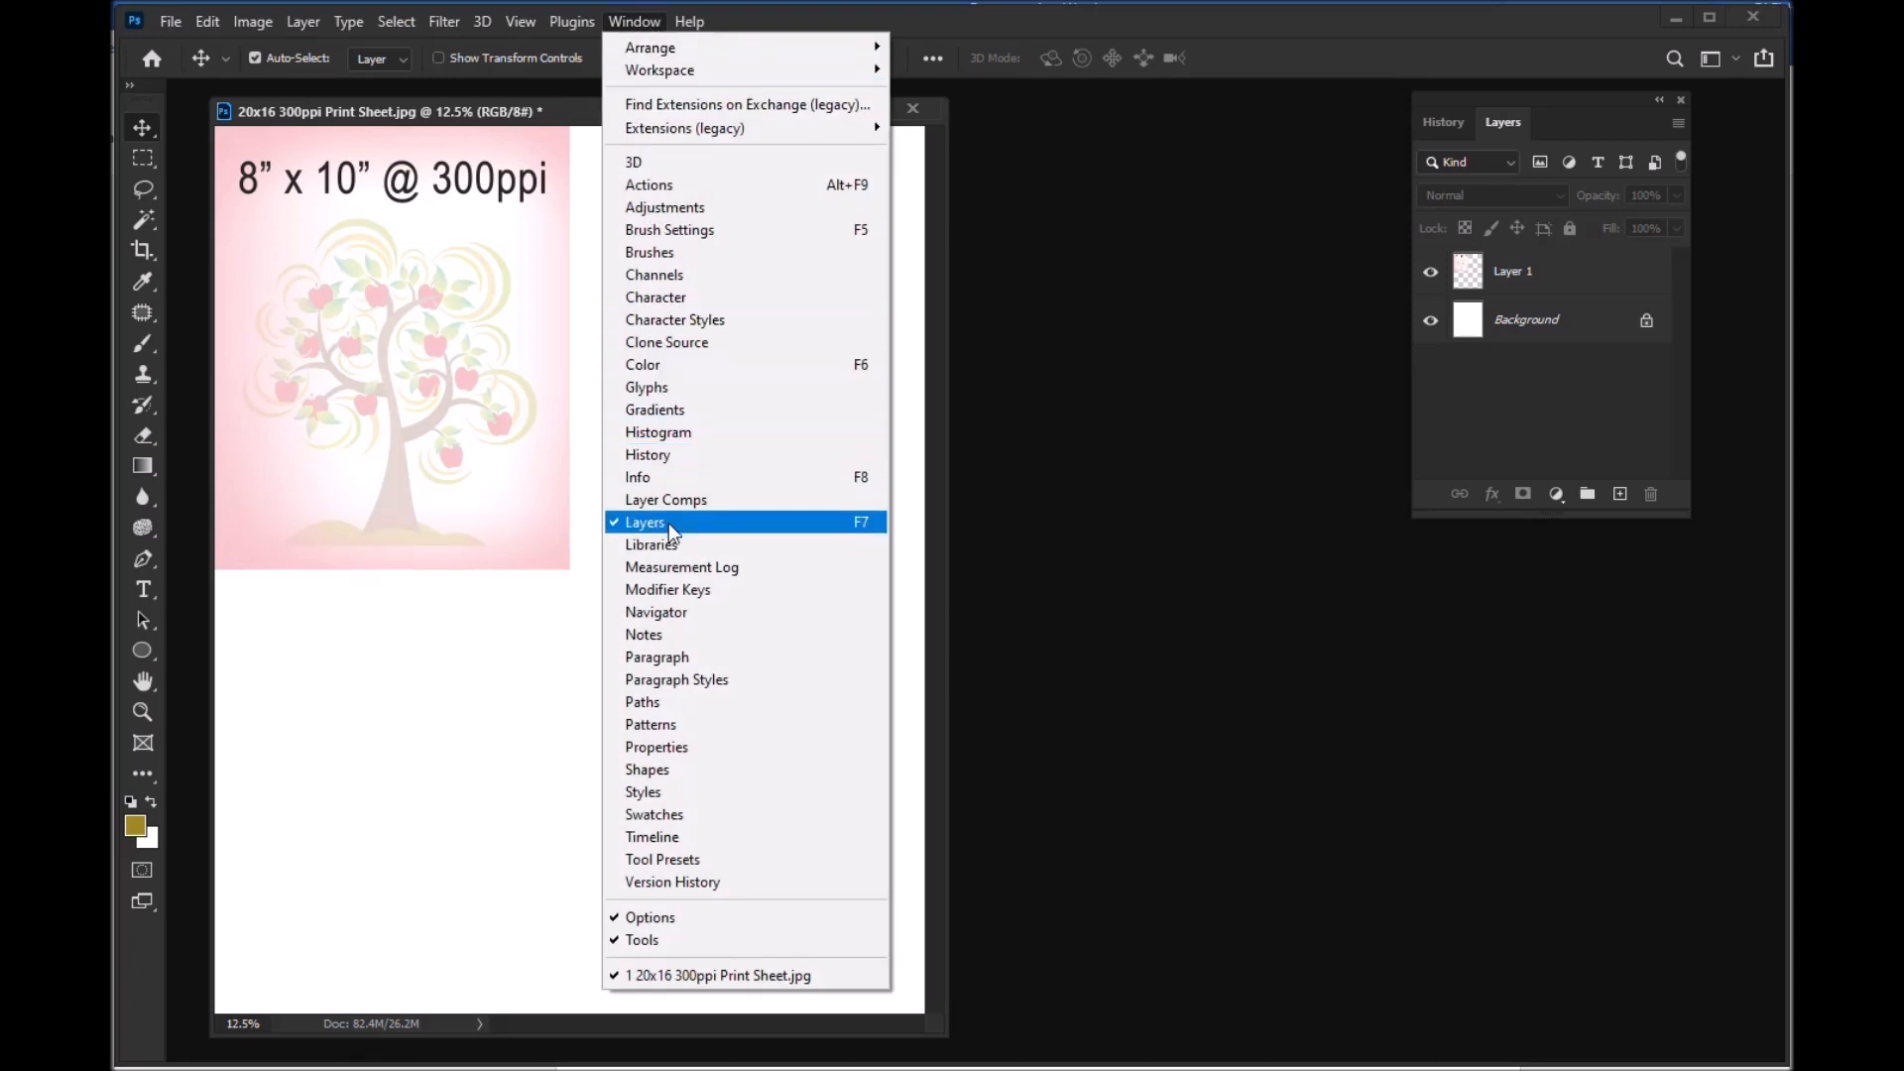
{"action": "left_click", "coordinate": [1092, 182]}
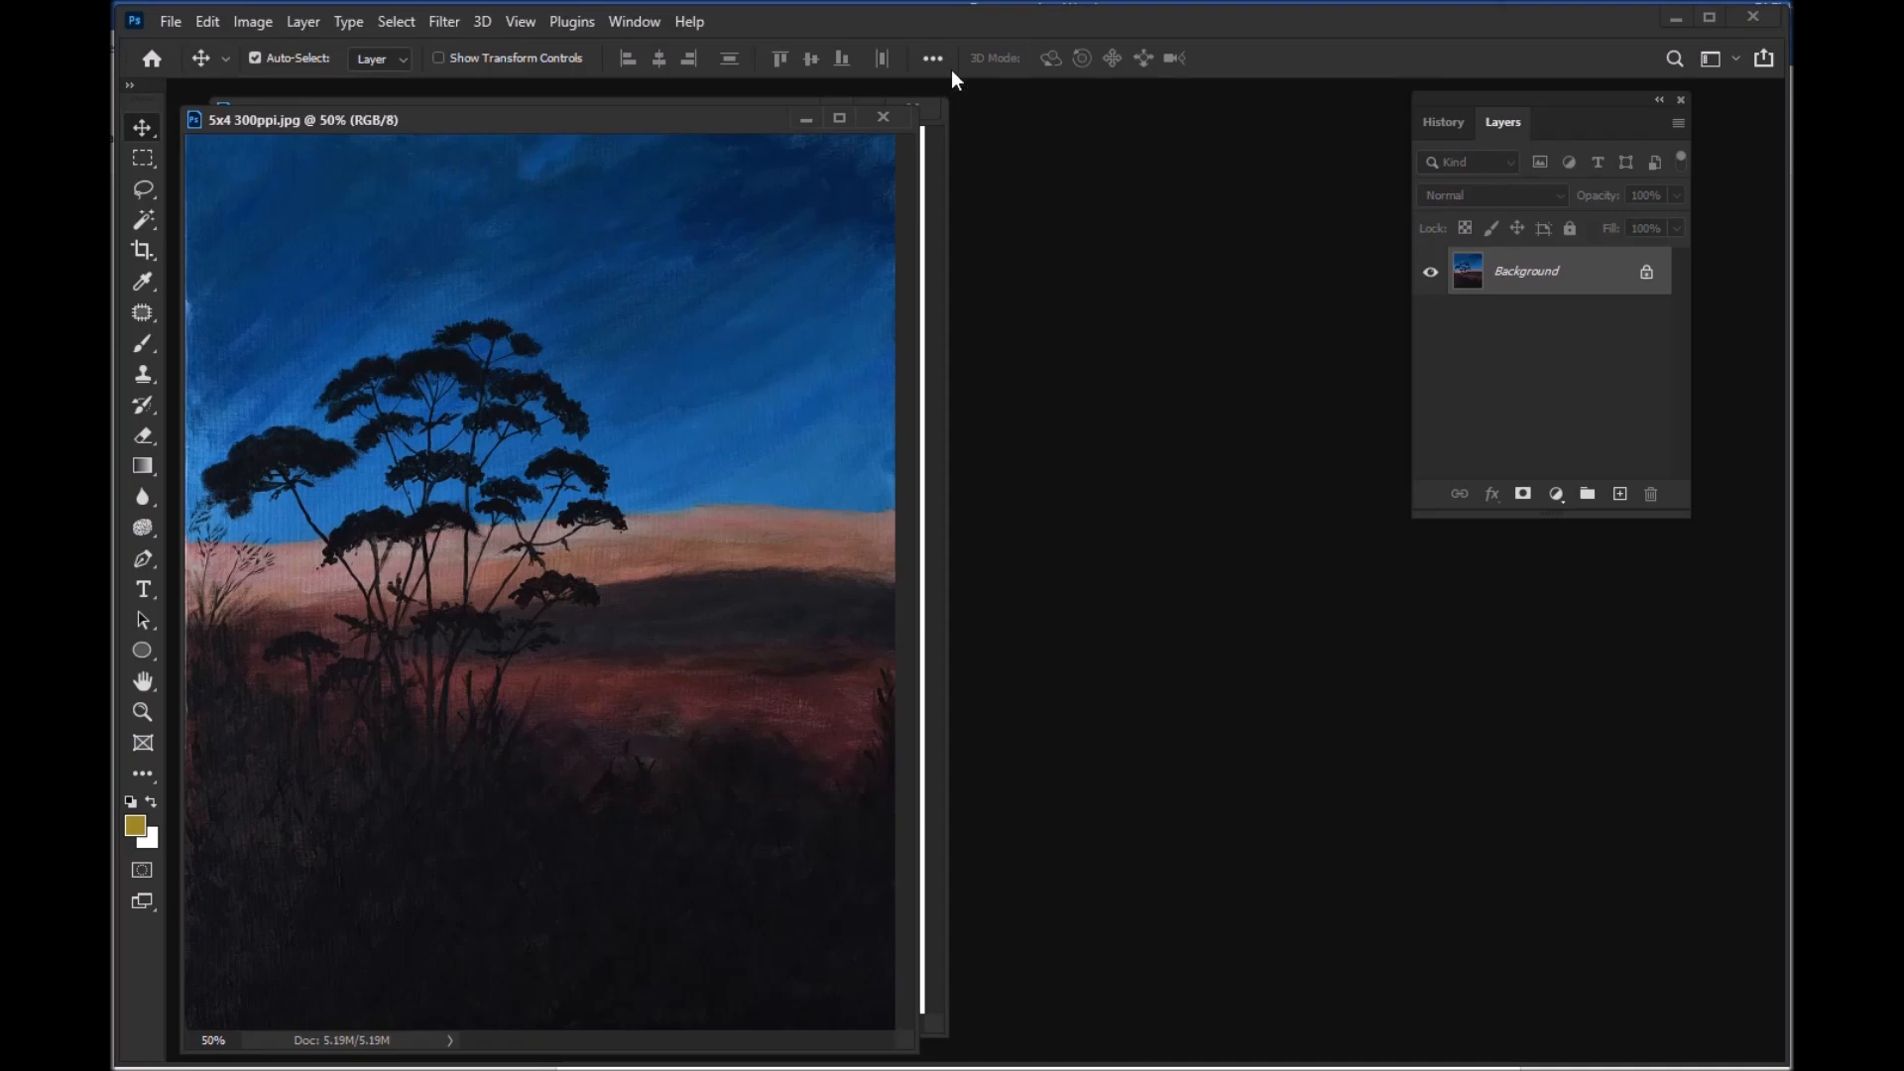
Step: Position the 5x4 300ppi.jpg window beside the print sheet and check the image's dimensions and resolution
{"action": "left_click_drag", "start_coordinate": [528, 127], "coordinate": [1064, 126]}
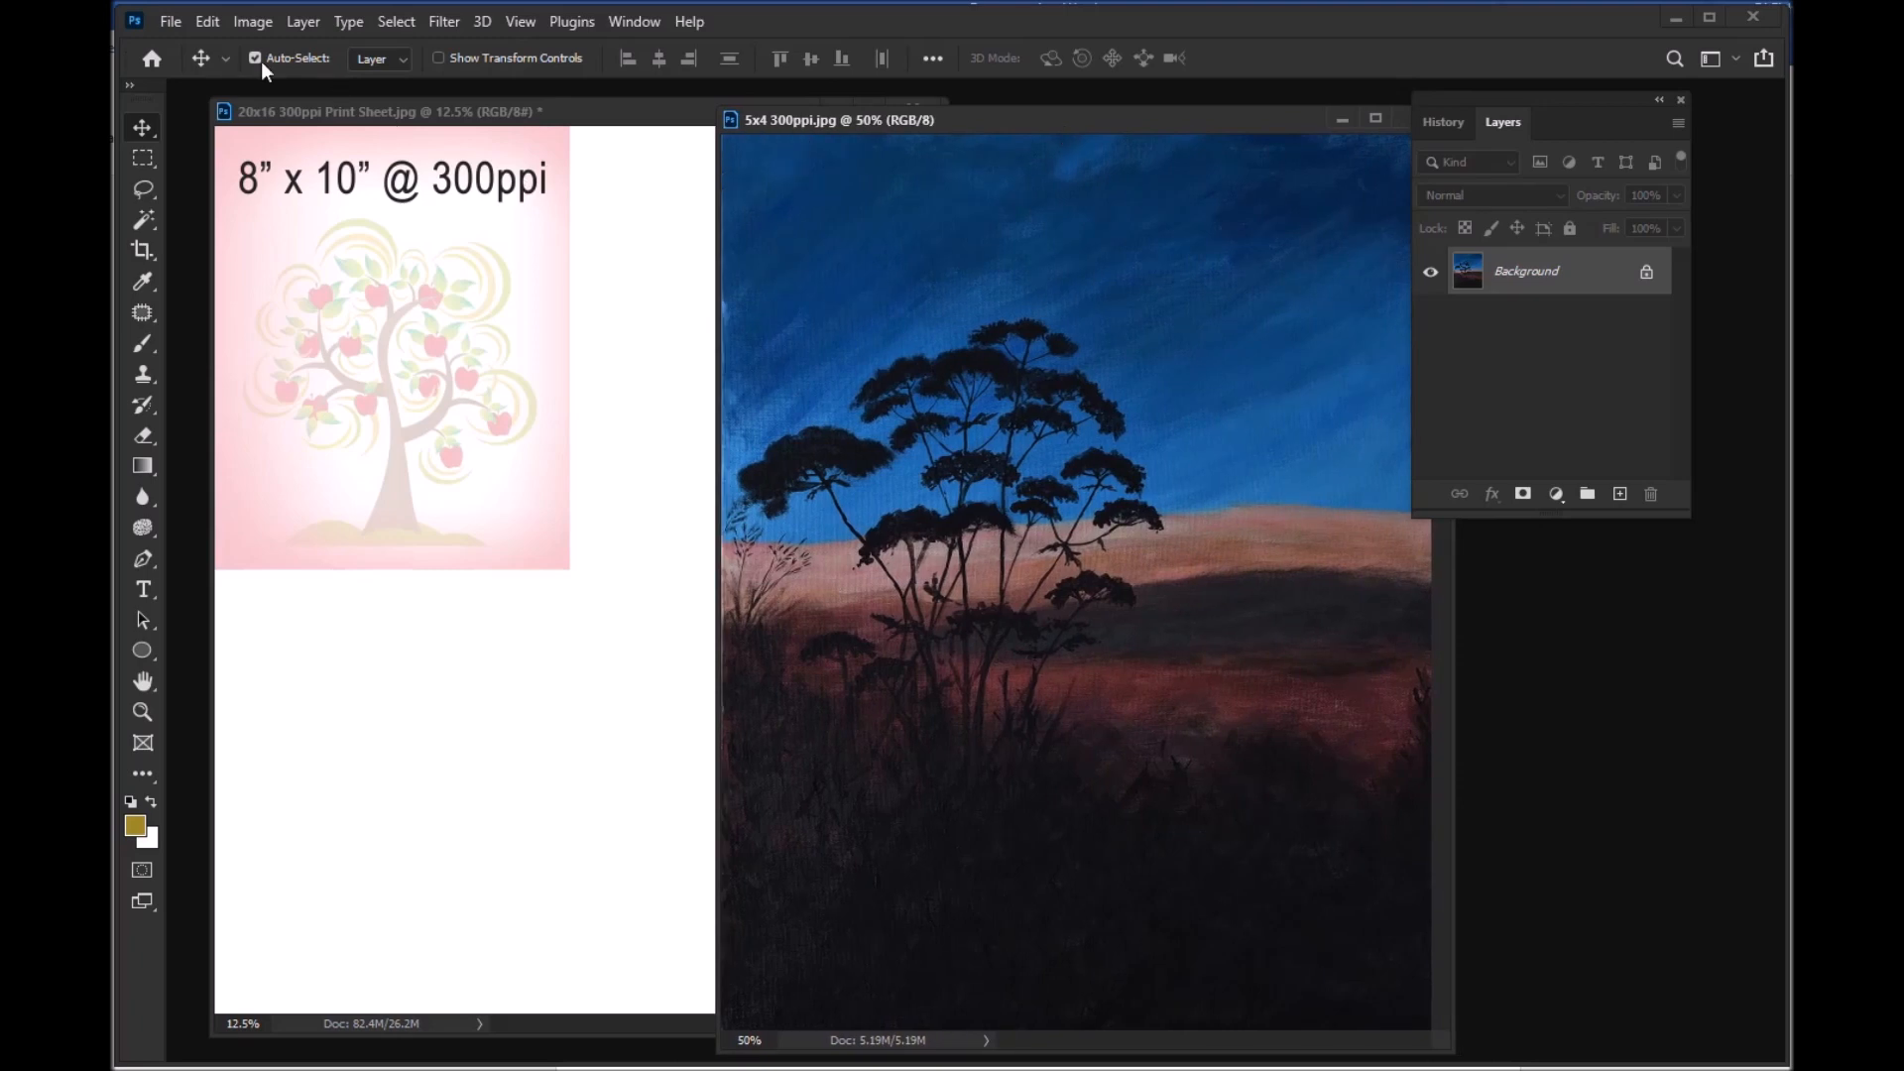
{"action": "left_click", "coordinate": [254, 22]}
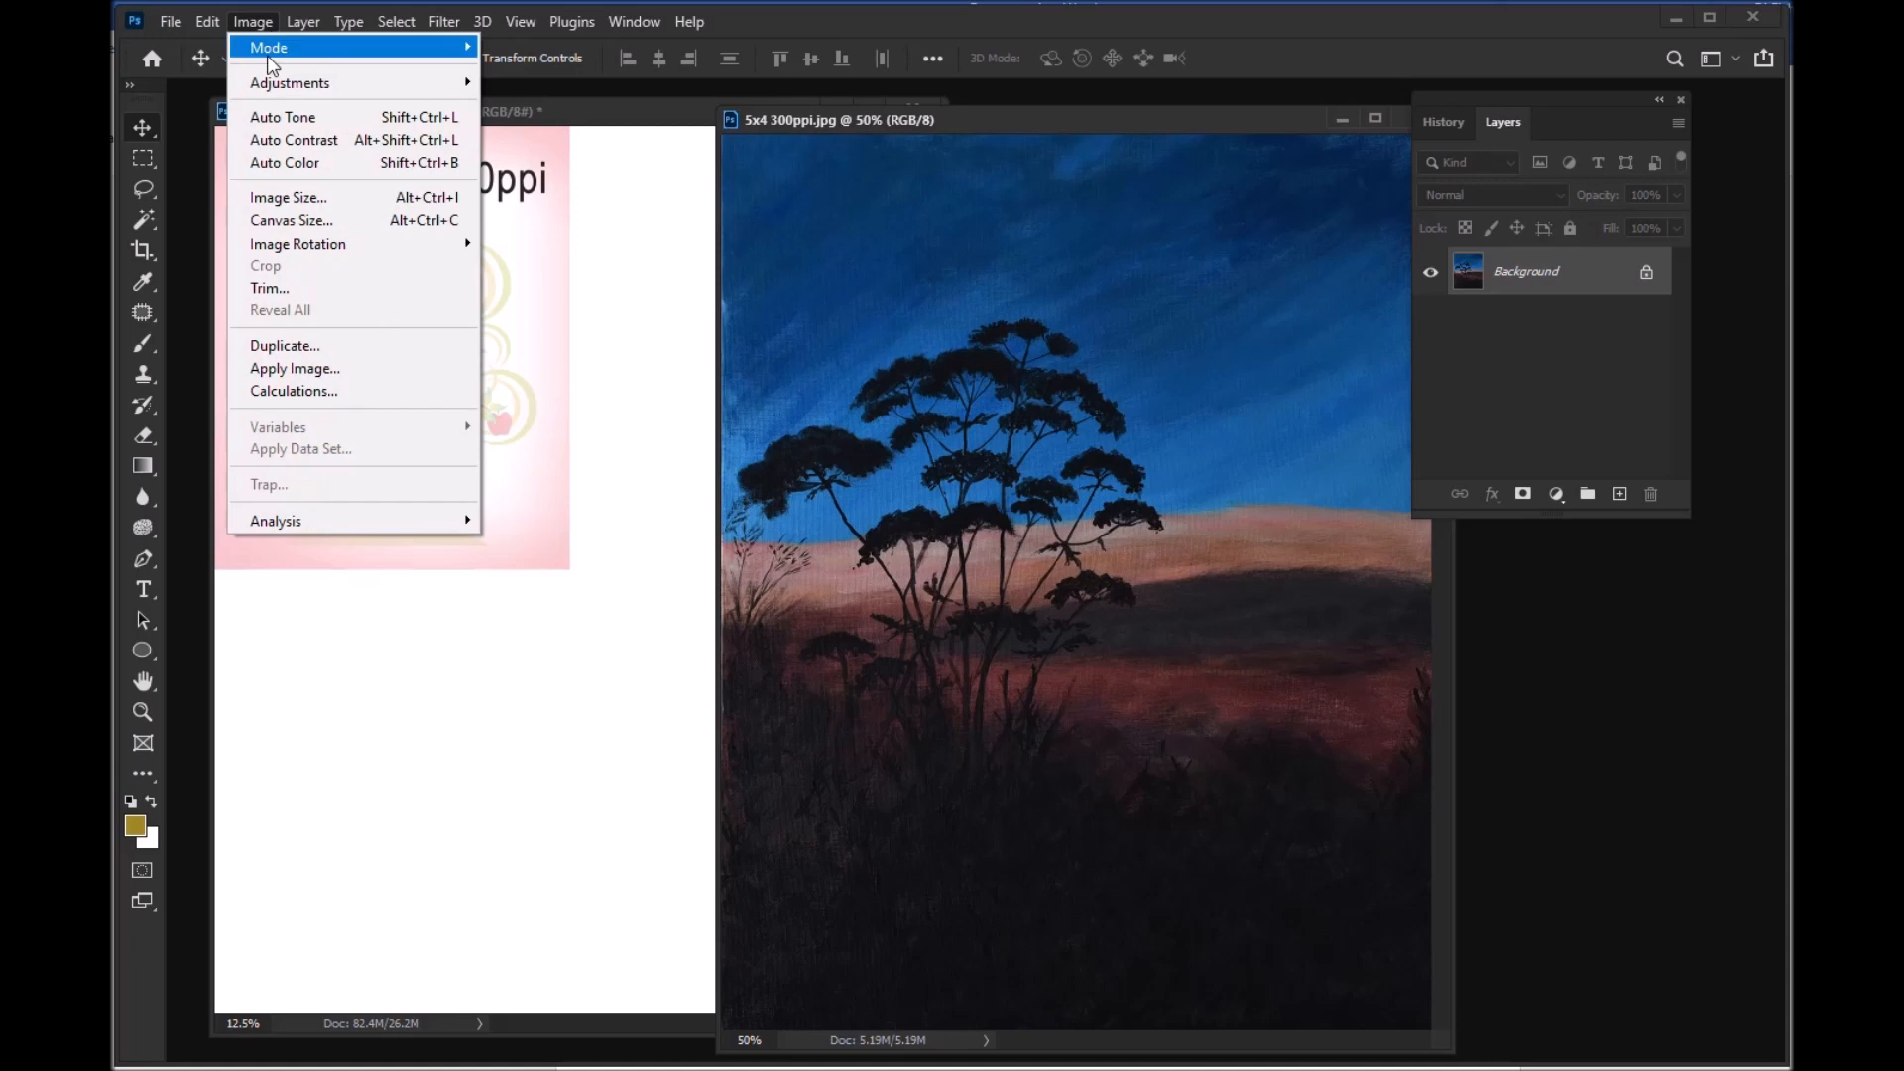
{"action": "left_click", "coordinate": [340, 197]}
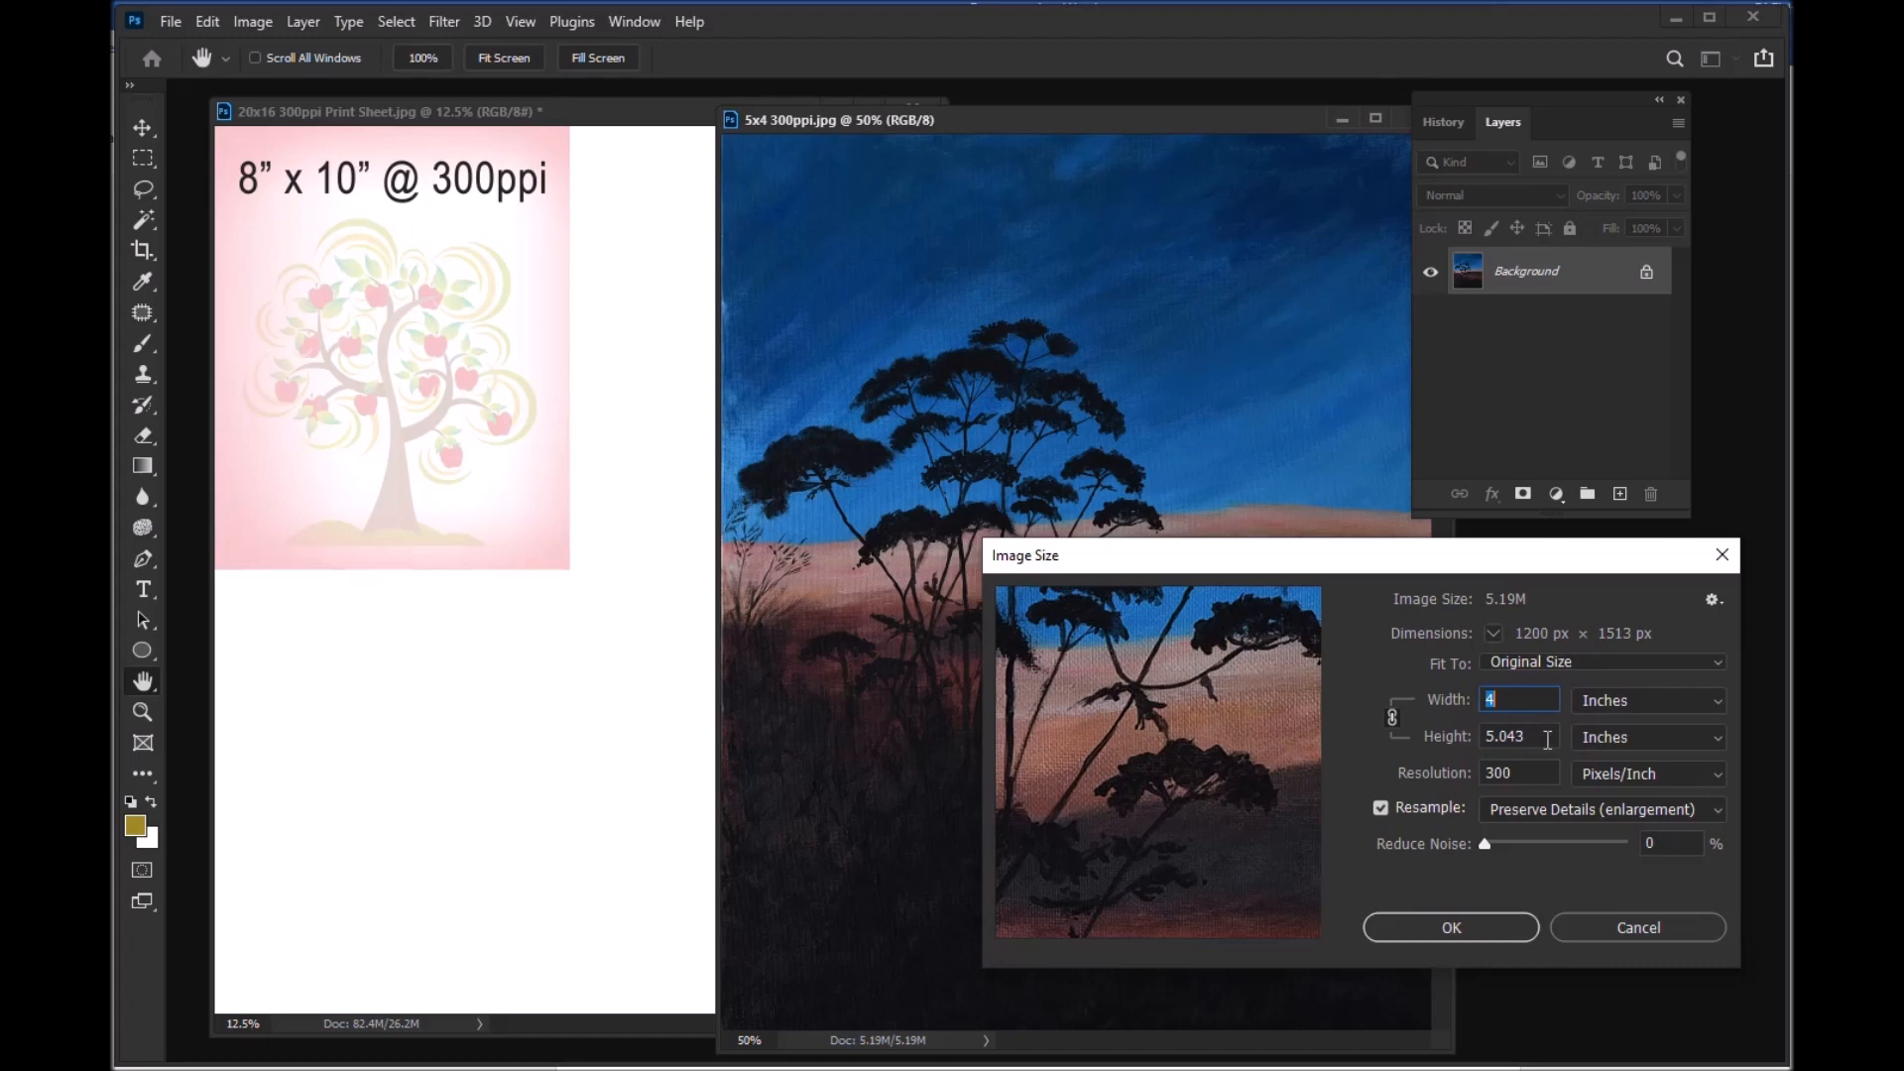
{"action": "left_click", "coordinate": [1450, 936]}
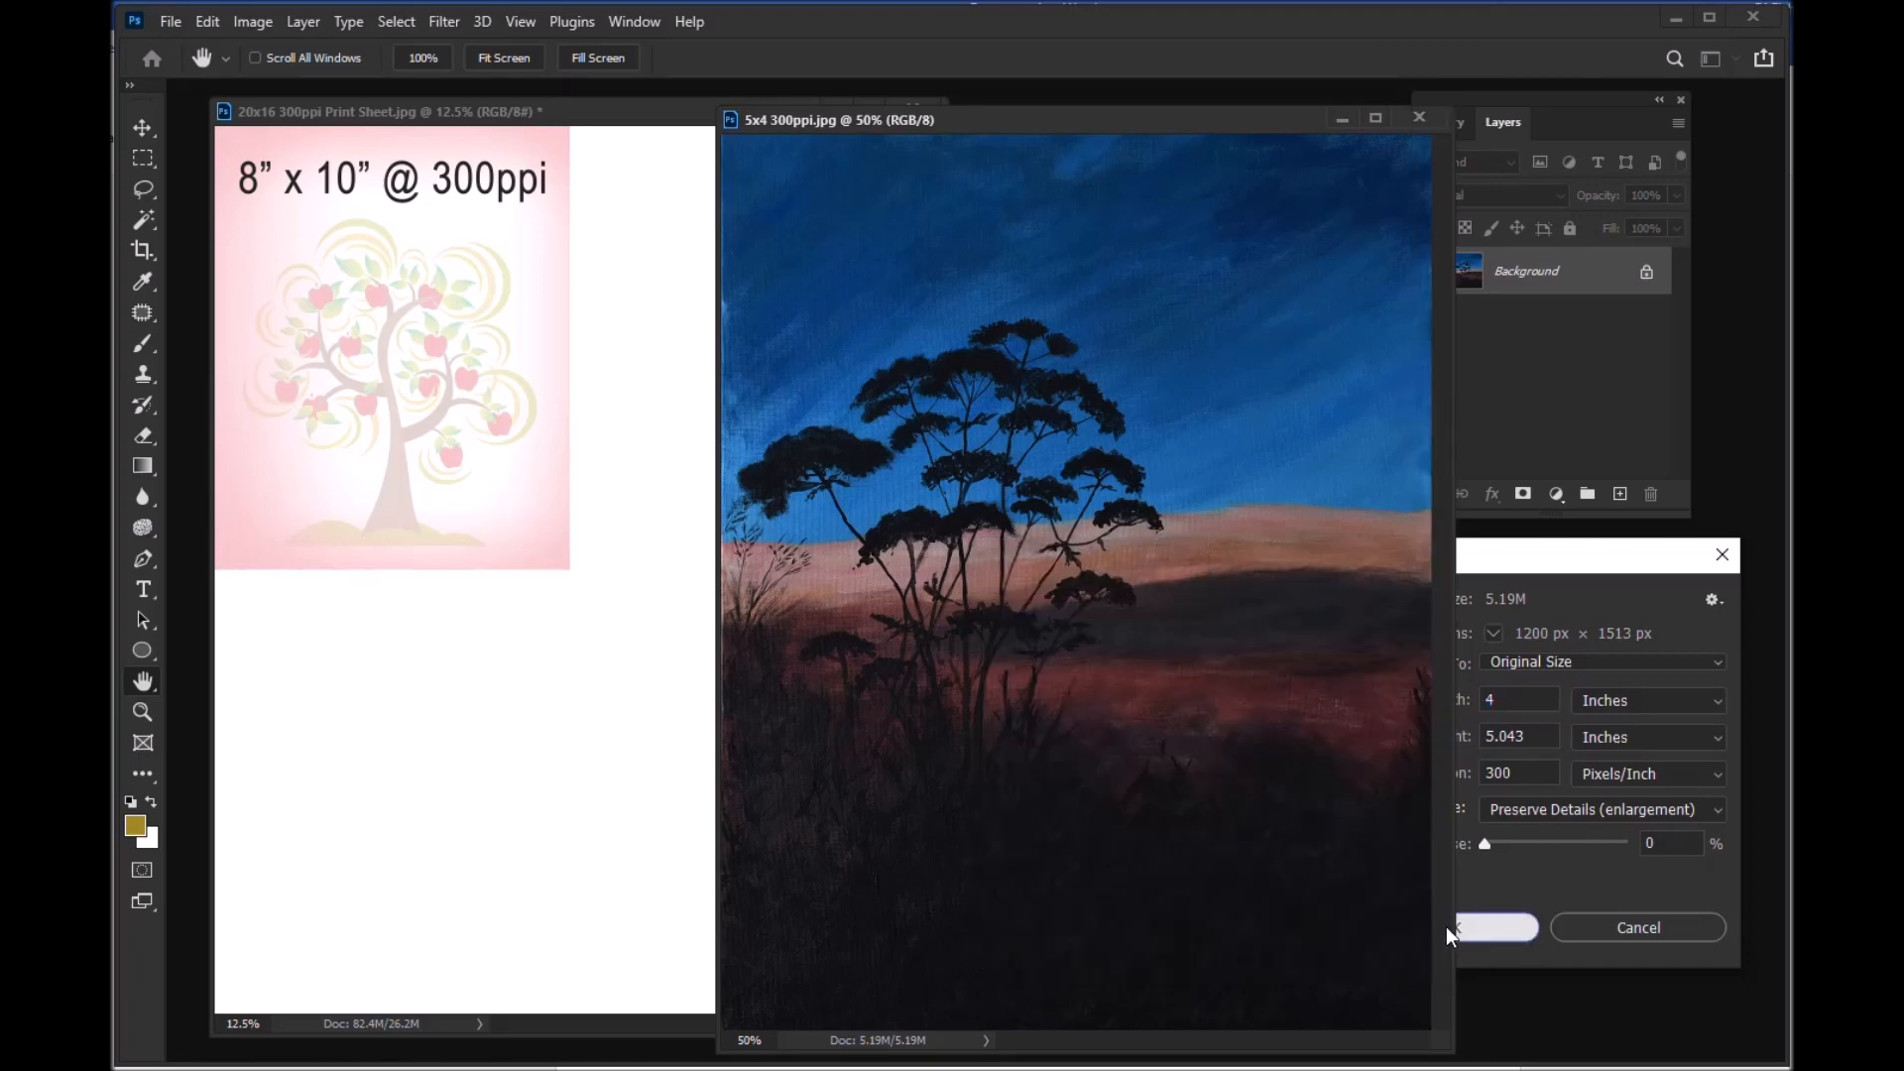
{"action": "key", "text": "v"}
{"action": "left_click_drag", "start_coordinate": [1105, 115], "coordinate": [1218, 117]}
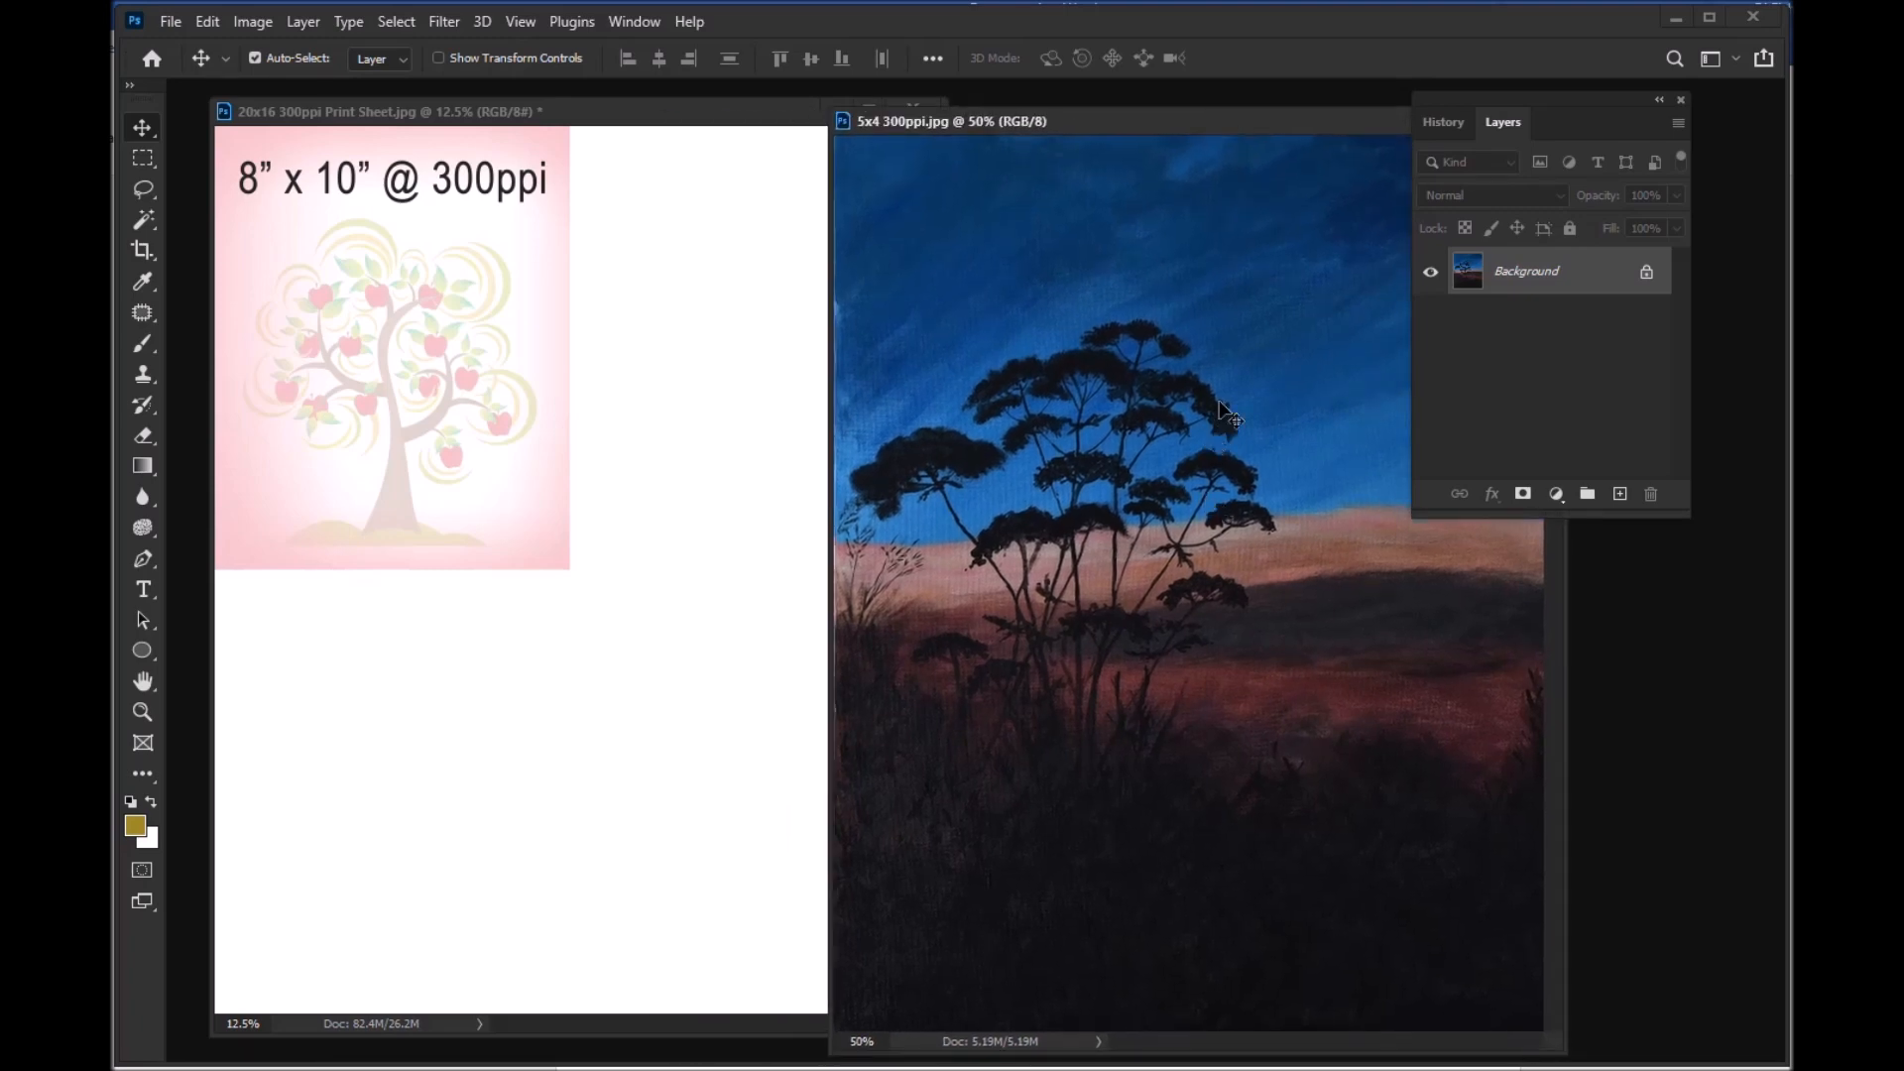
Step: Copy the whole 5x4 300ppi.jpg image into the print sheet and place it at the sheet's top edge, against the 8x10 image's right side
{"action": "left_click", "coordinate": [658, 121]}
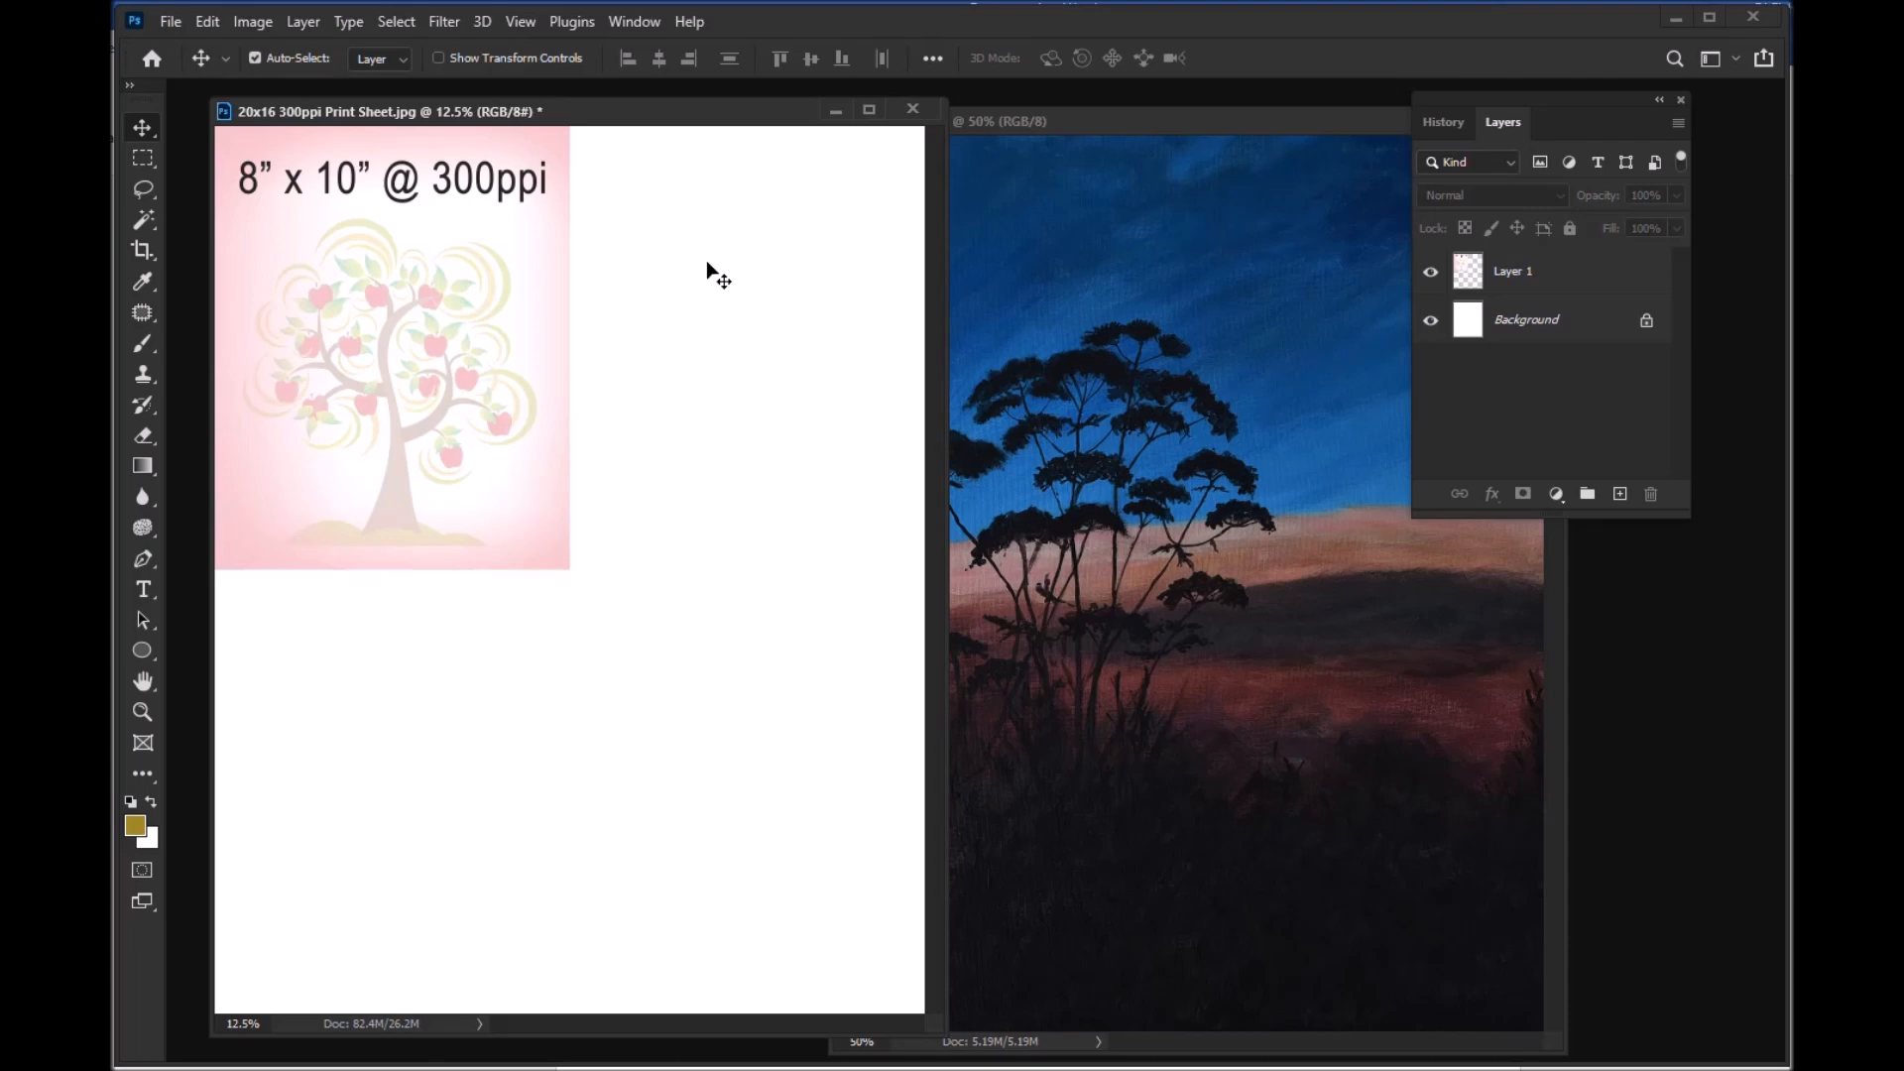
{"action": "left_click", "coordinate": [1223, 119]}
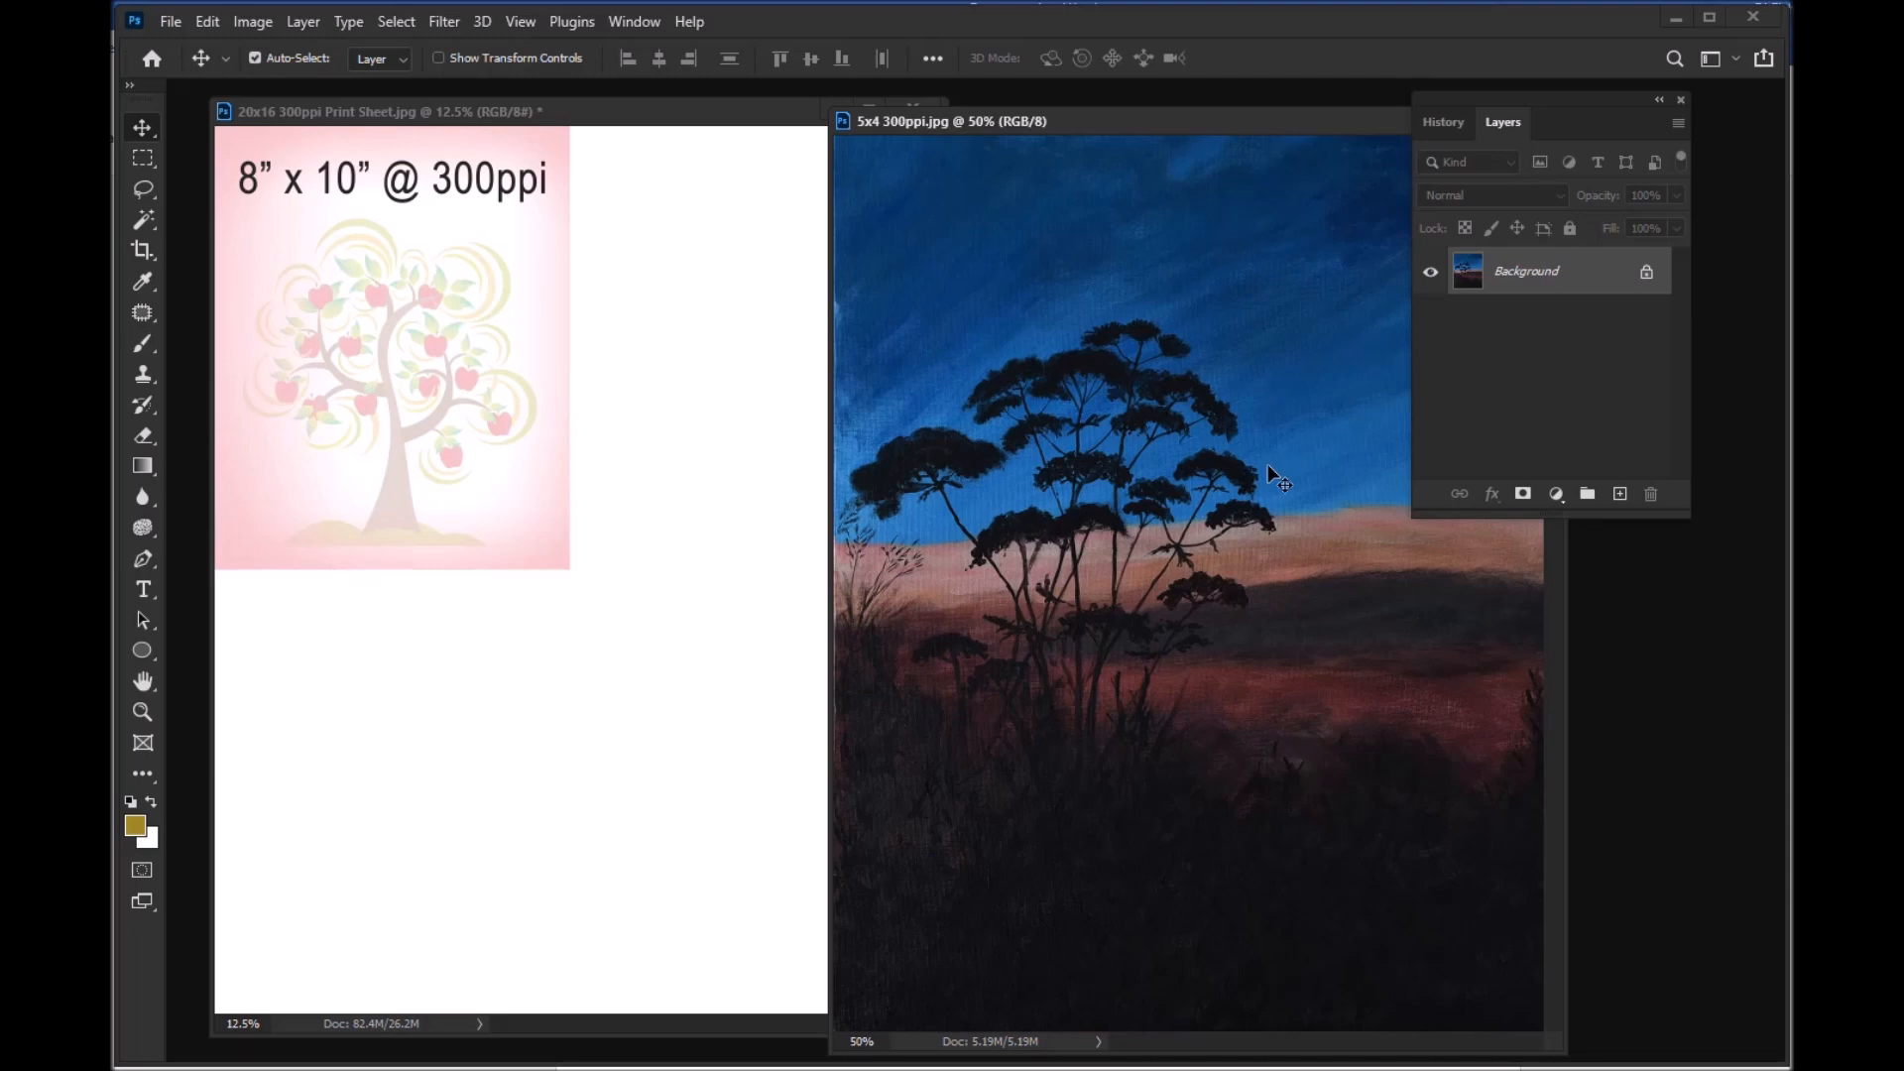
{"action": "key", "text": "ctrl"}
{"action": "key", "text": "ctrl+a"}
{"action": "key", "text": "ctrl+c"}
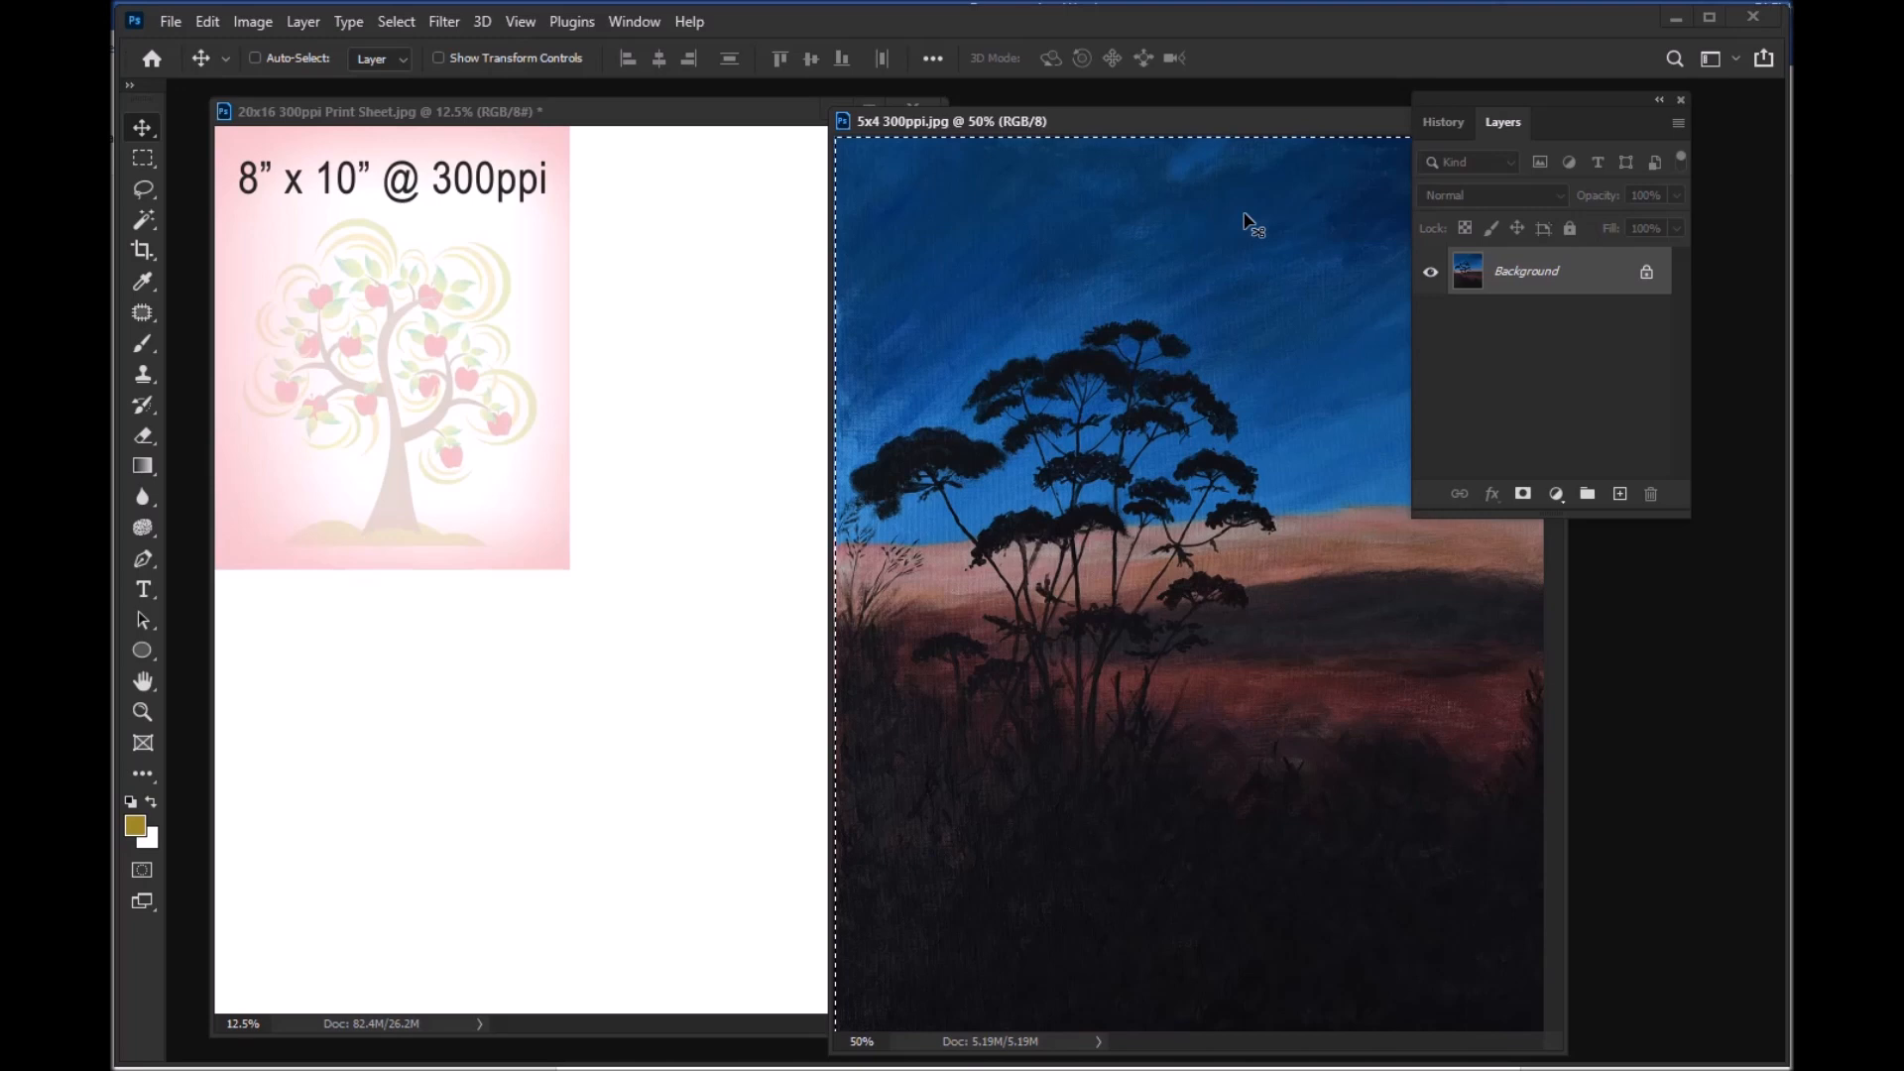
{"action": "left_click", "coordinate": [734, 234]}
{"action": "key", "text": "ctrl+v"}
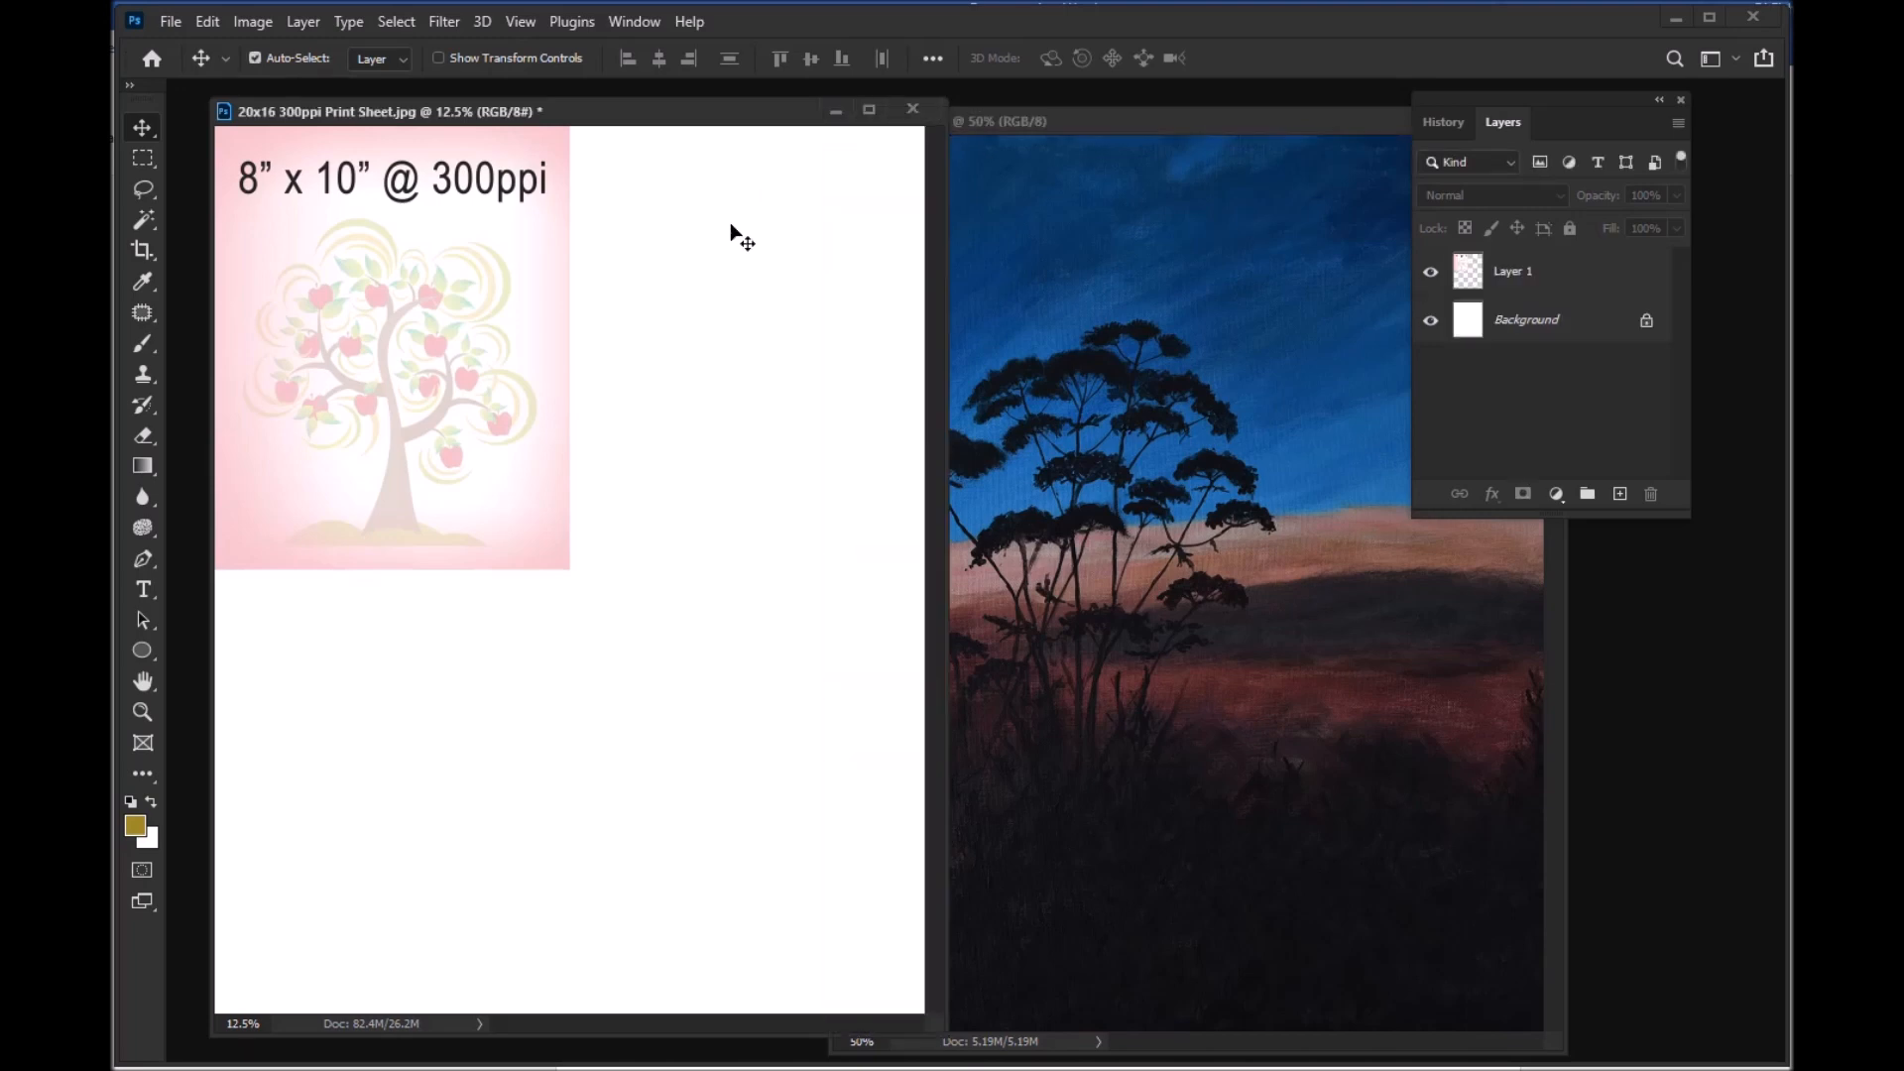
{"action": "key", "text": "ctrl"}
{"action": "key", "text": "ctrl+v"}
{"action": "left_click_drag", "start_coordinate": [585, 567], "coordinate": [682, 250]}
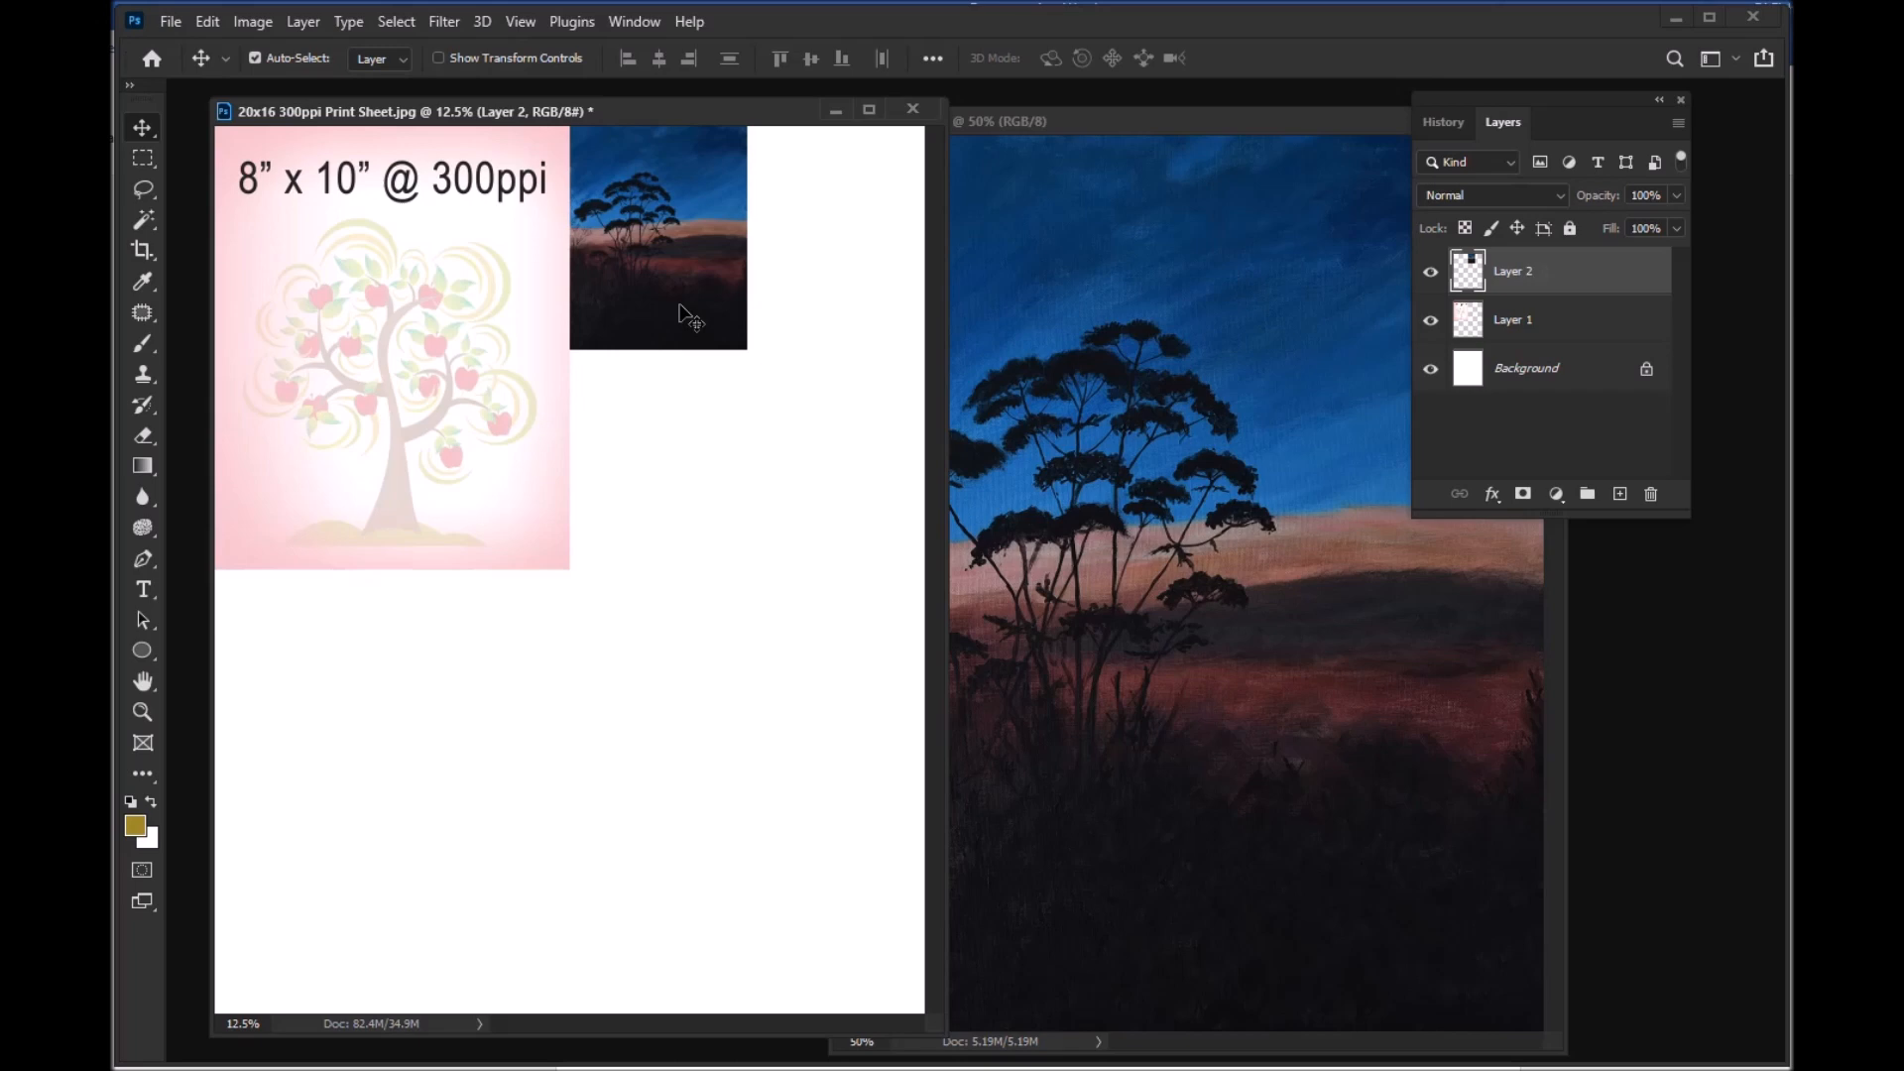
Step: Make the 8x10 tree image the active layer and switch back to the 5x4 landscape layer
{"action": "left_click", "coordinate": [1567, 324]}
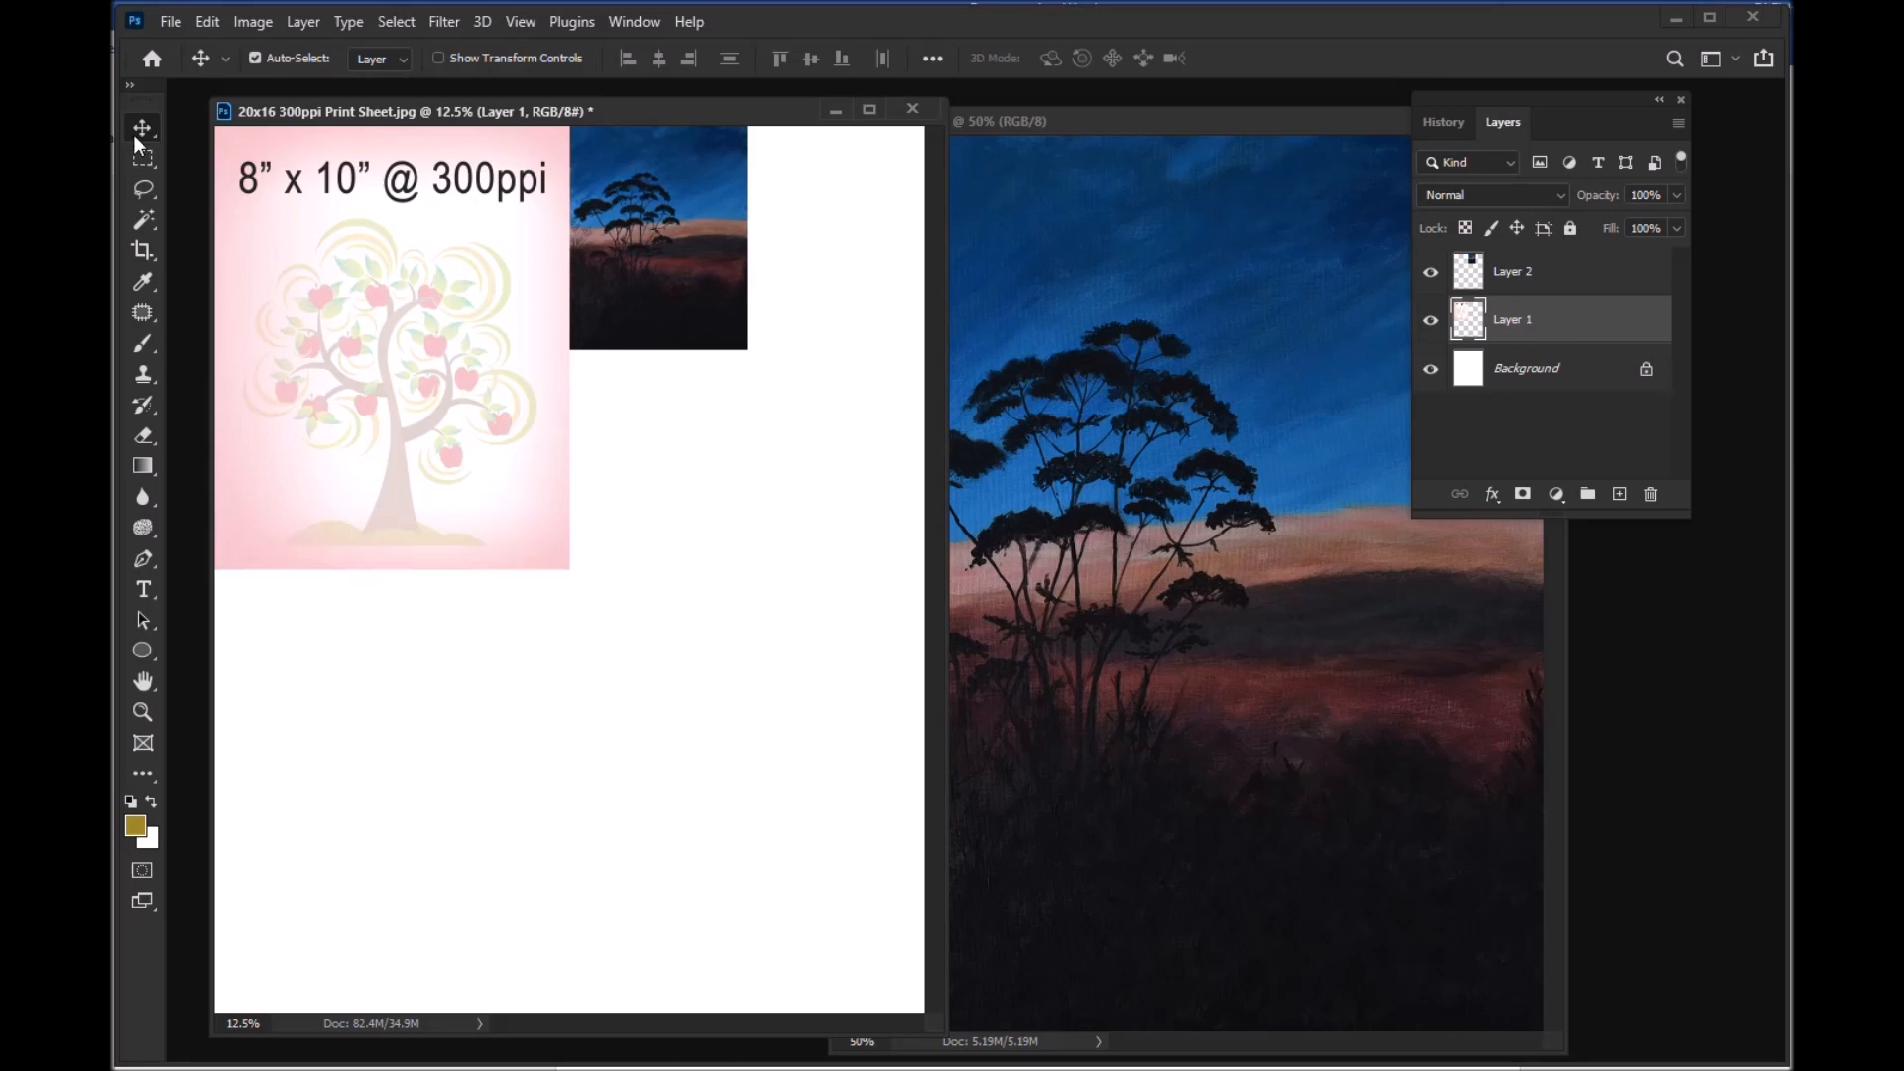
{"action": "mouse_move", "coordinate": [383, 332]}
{"action": "left_mouse_down"}
{"action": "mouse_move", "coordinate": [443, 497]}
{"action": "mouse_move", "coordinate": [488, 523]}
{"action": "mouse_move", "coordinate": [409, 330]}
{"action": "mouse_move", "coordinate": [383, 335]}
{"action": "left_mouse_up"}
{"action": "mouse_move", "coordinate": [677, 231]}
{"action": "left_mouse_down"}
{"action": "mouse_move", "coordinate": [696, 266]}
{"action": "mouse_move", "coordinate": [681, 233]}
{"action": "left_mouse_up"}
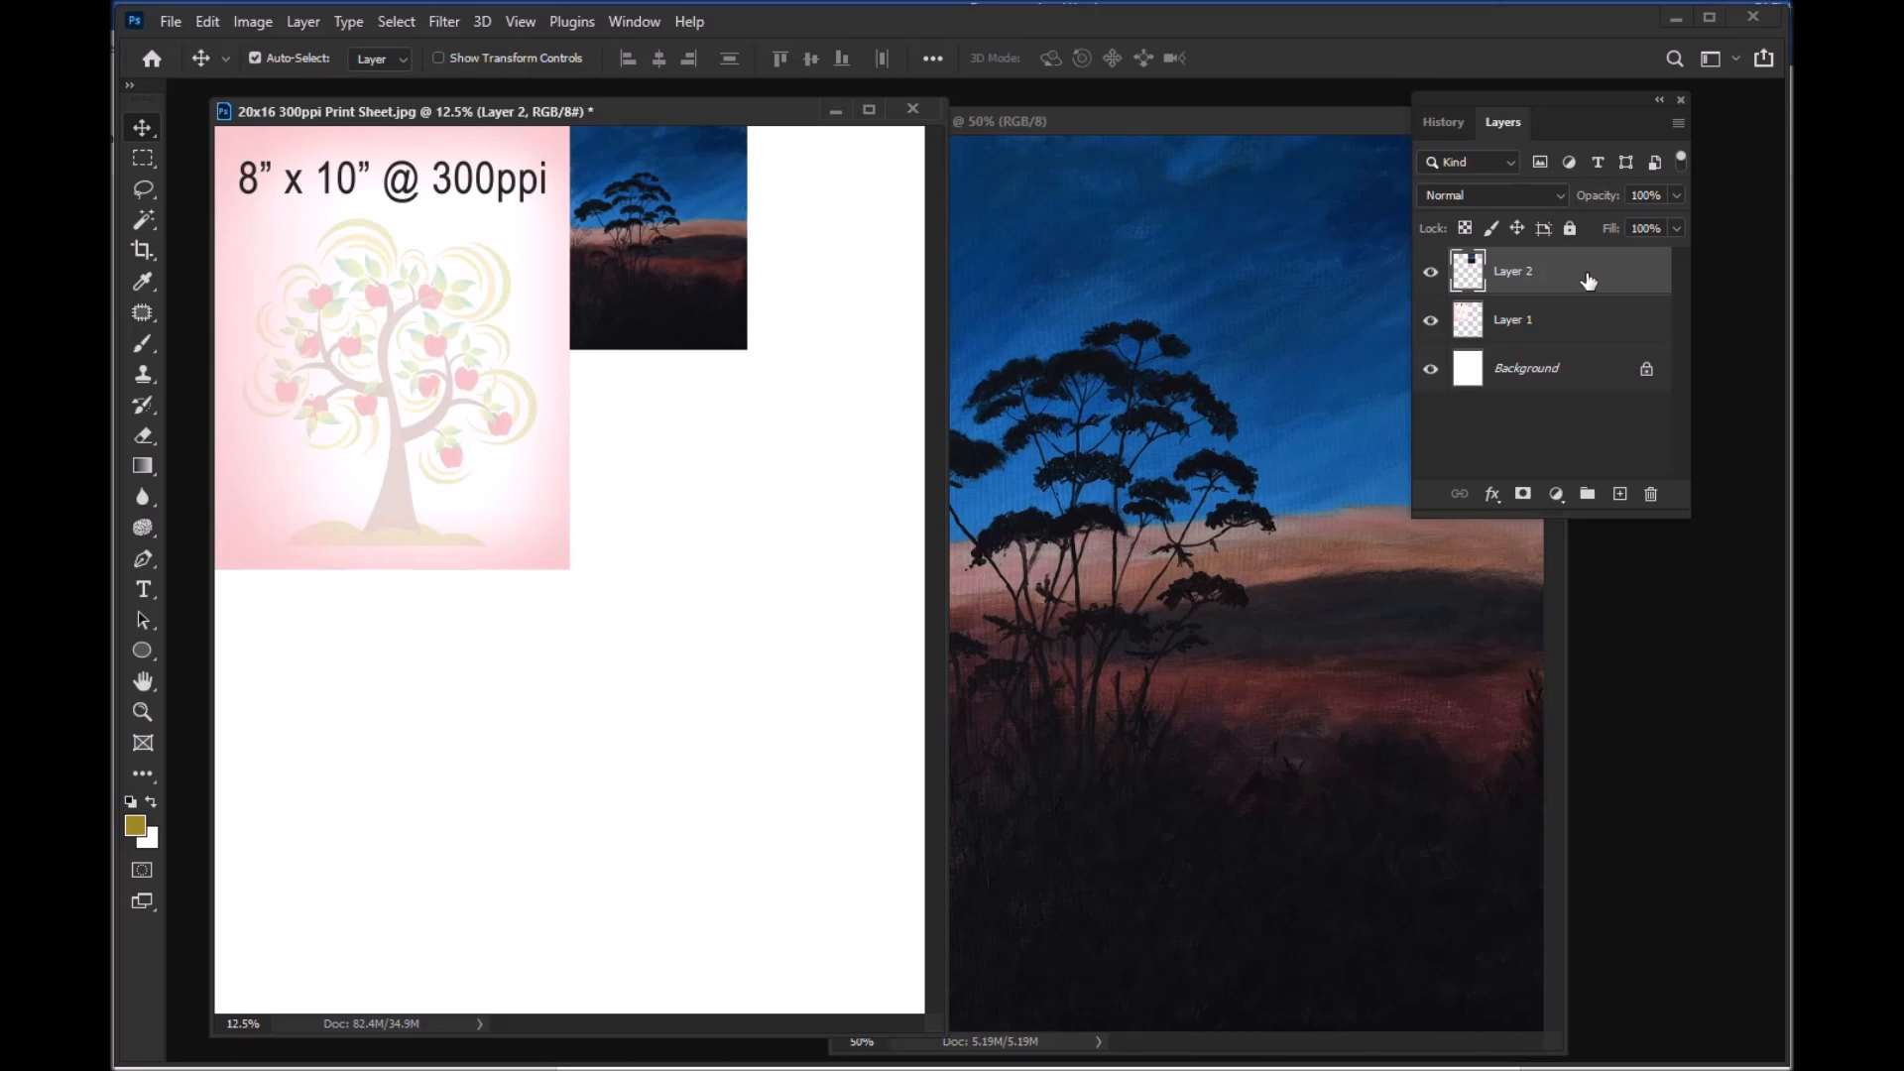
Step: Duplicate the 5x4 landscape layer and place the copy beside the original in the sheet's upper-right corner
{"action": "key", "text": "ctrl"}
{"action": "key", "text": "ctrl"}
{"action": "key", "text": "ctrl+j"}
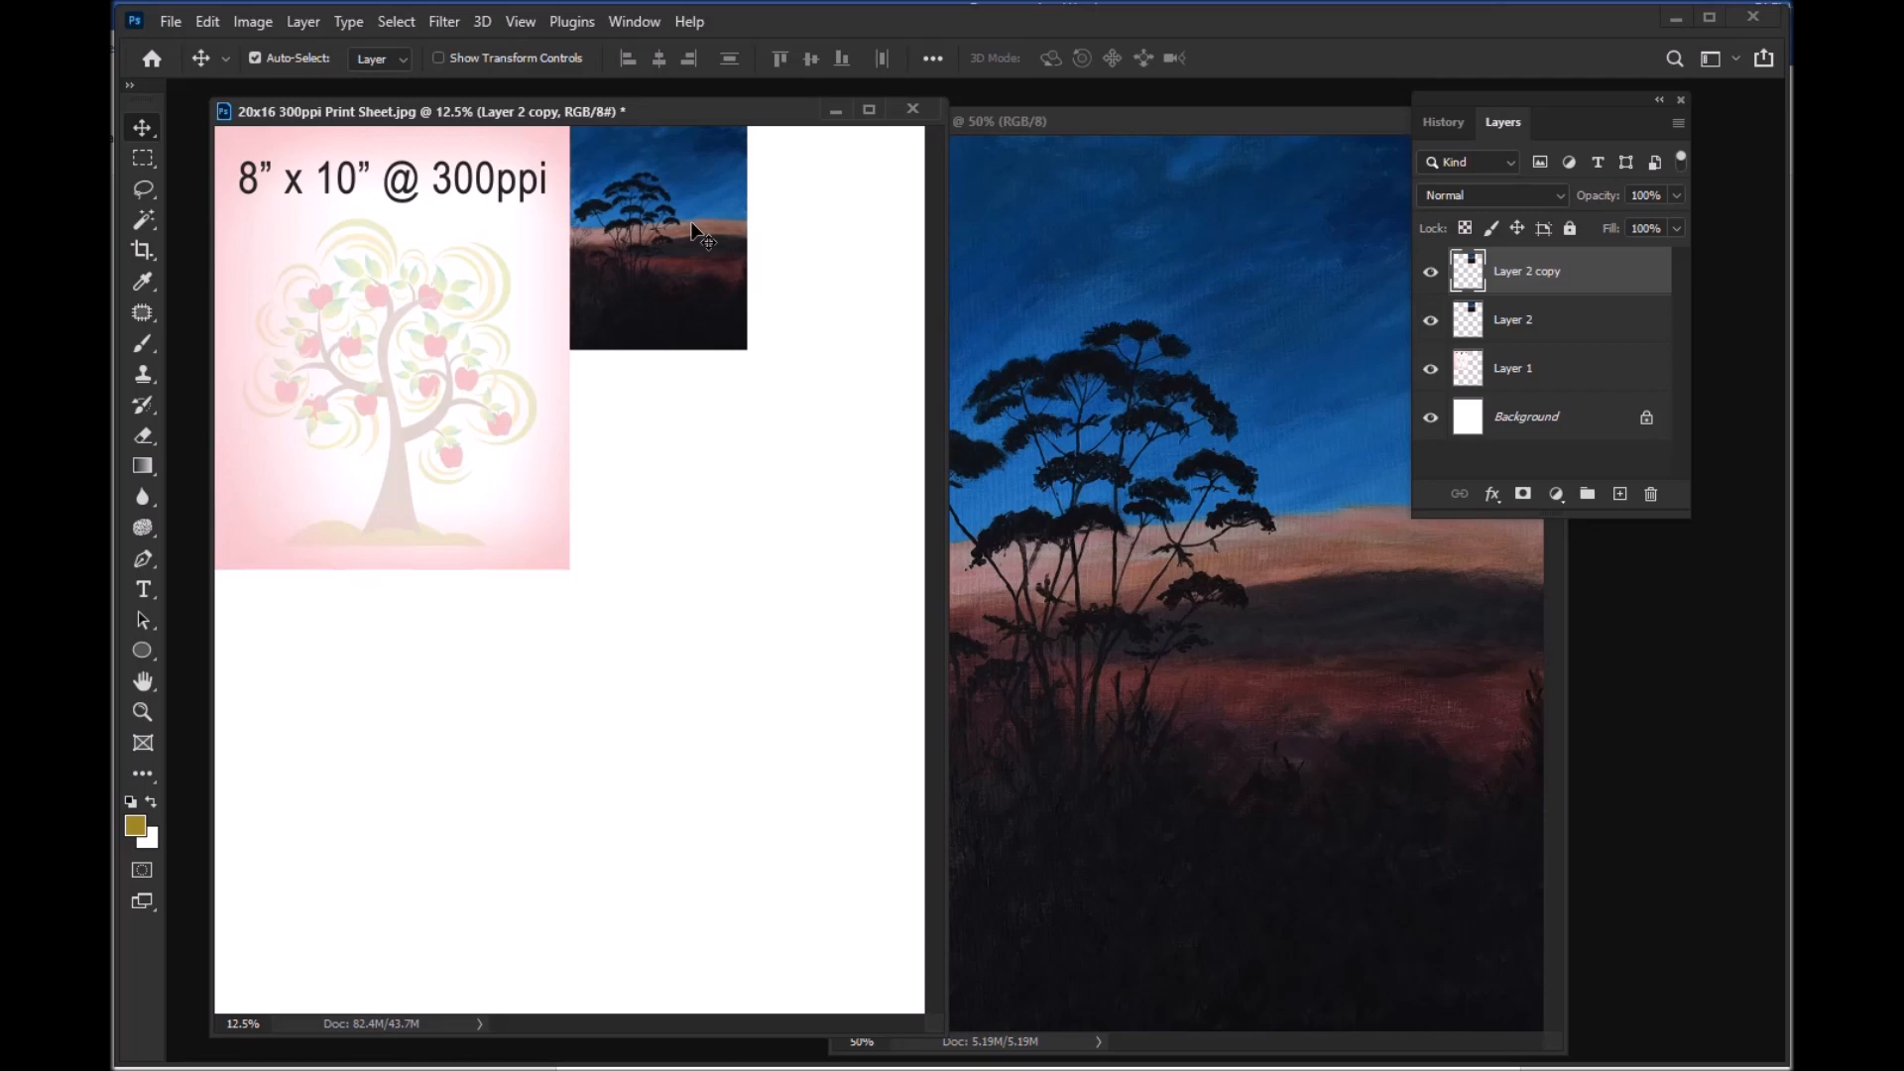
{"action": "left_click_drag", "start_coordinate": [695, 235], "coordinate": [871, 229]}
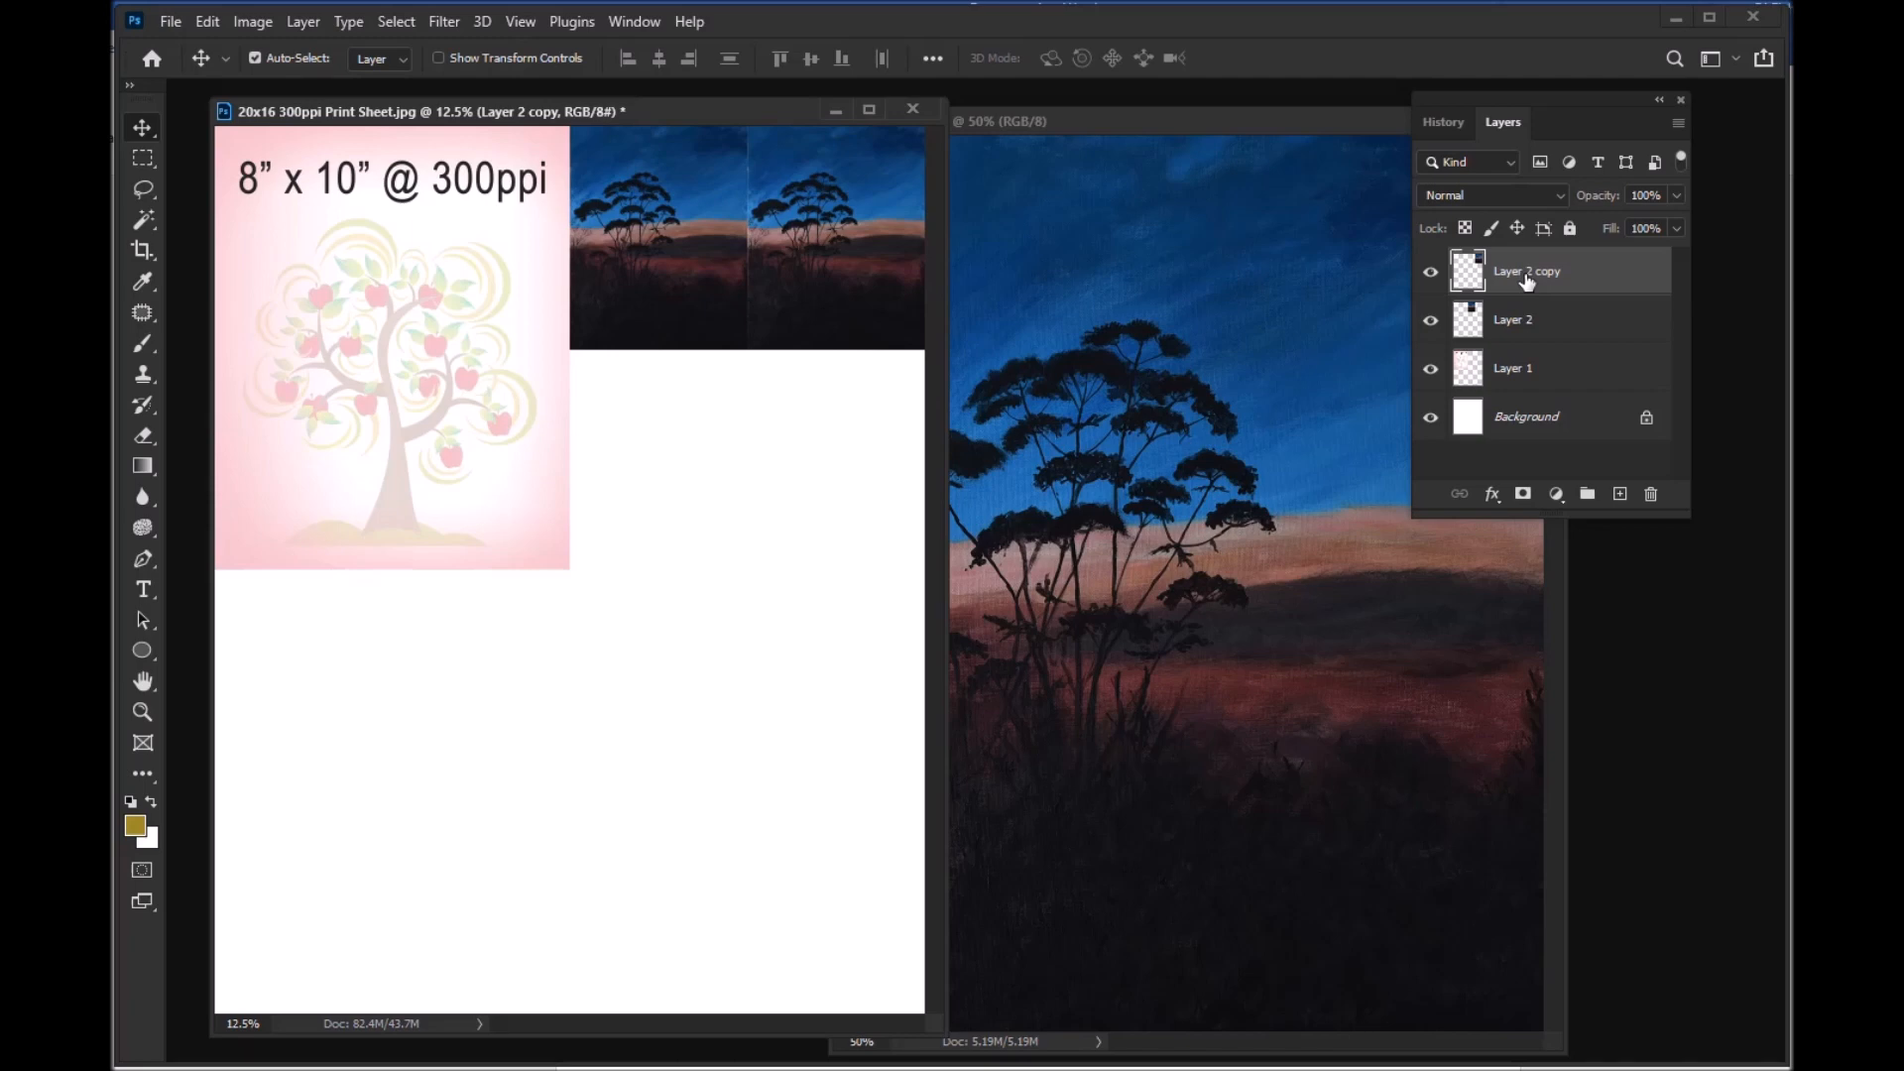
Step: Duplicate the landscape layer again and place this copy directly below the first landscape image
{"action": "key", "text": "ctrl"}
{"action": "key", "text": "ctrl+j"}
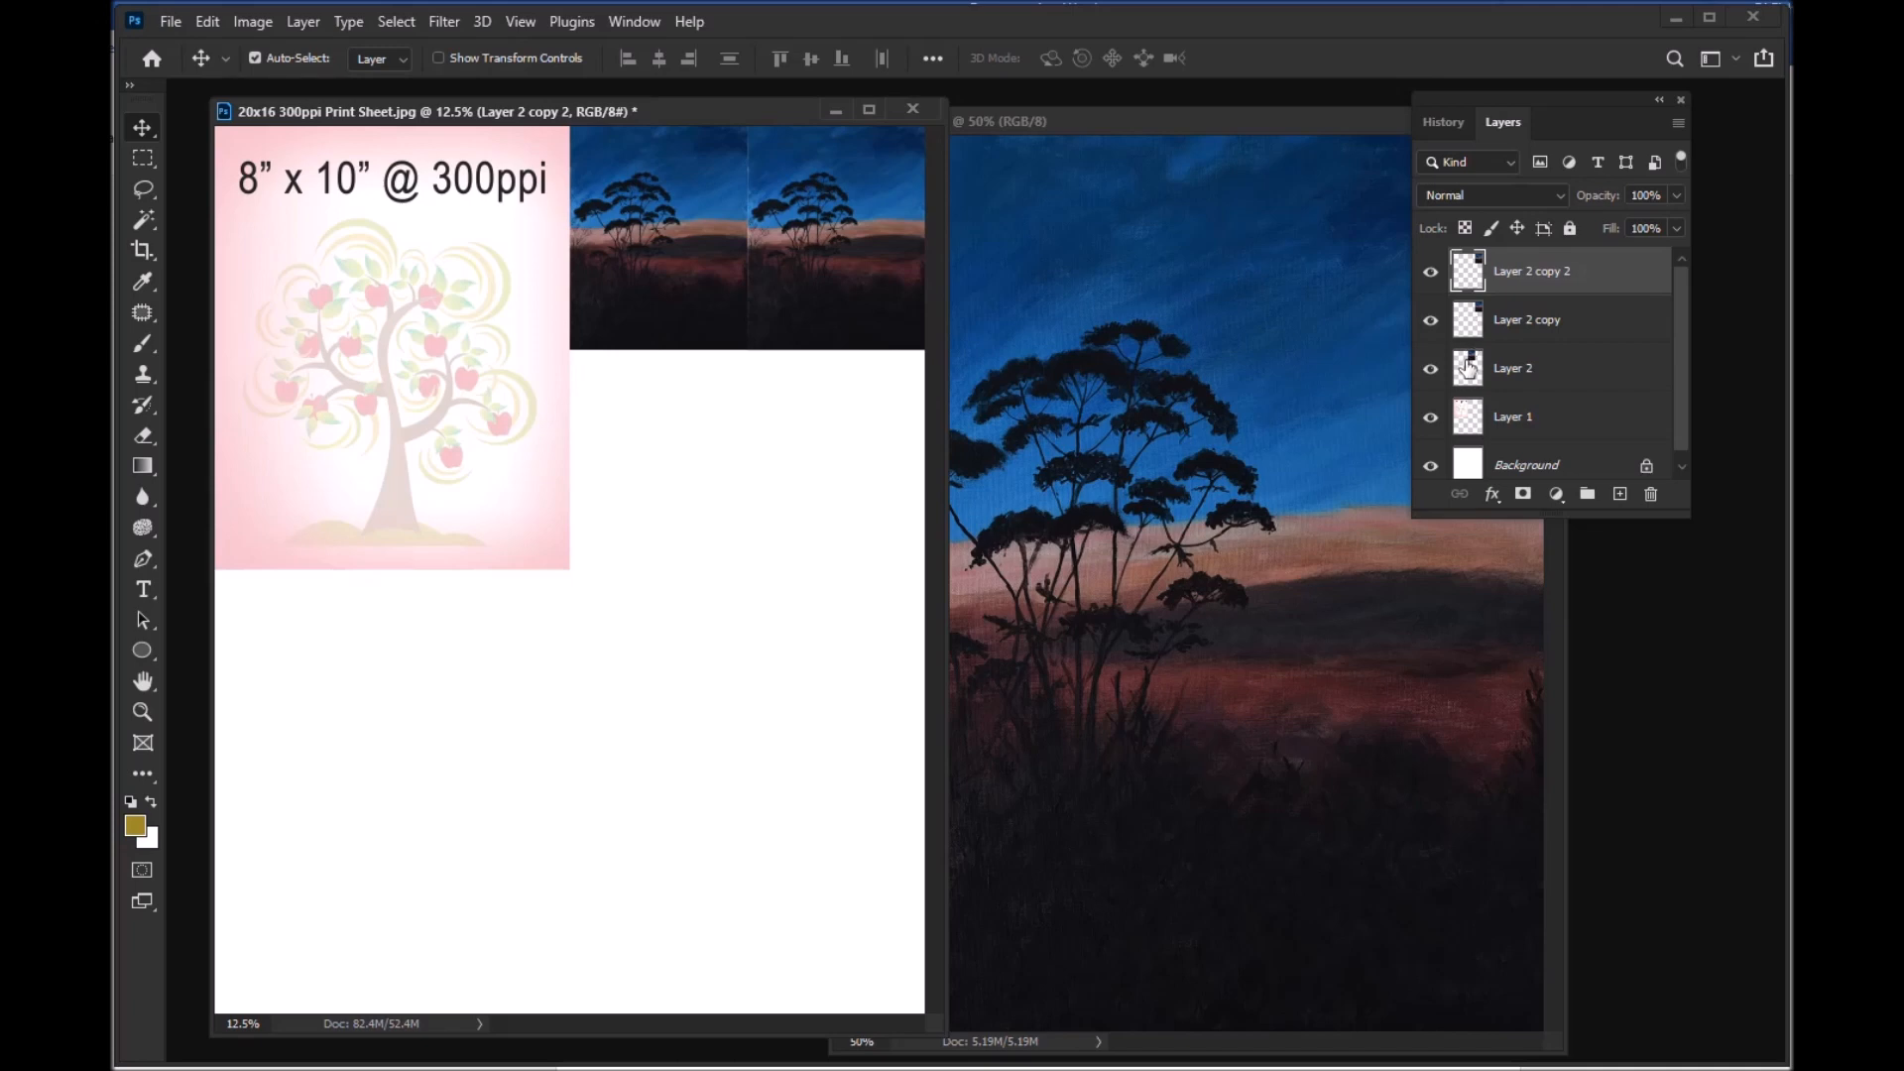
{"action": "left_click_drag", "start_coordinate": [859, 187], "coordinate": [684, 421]}
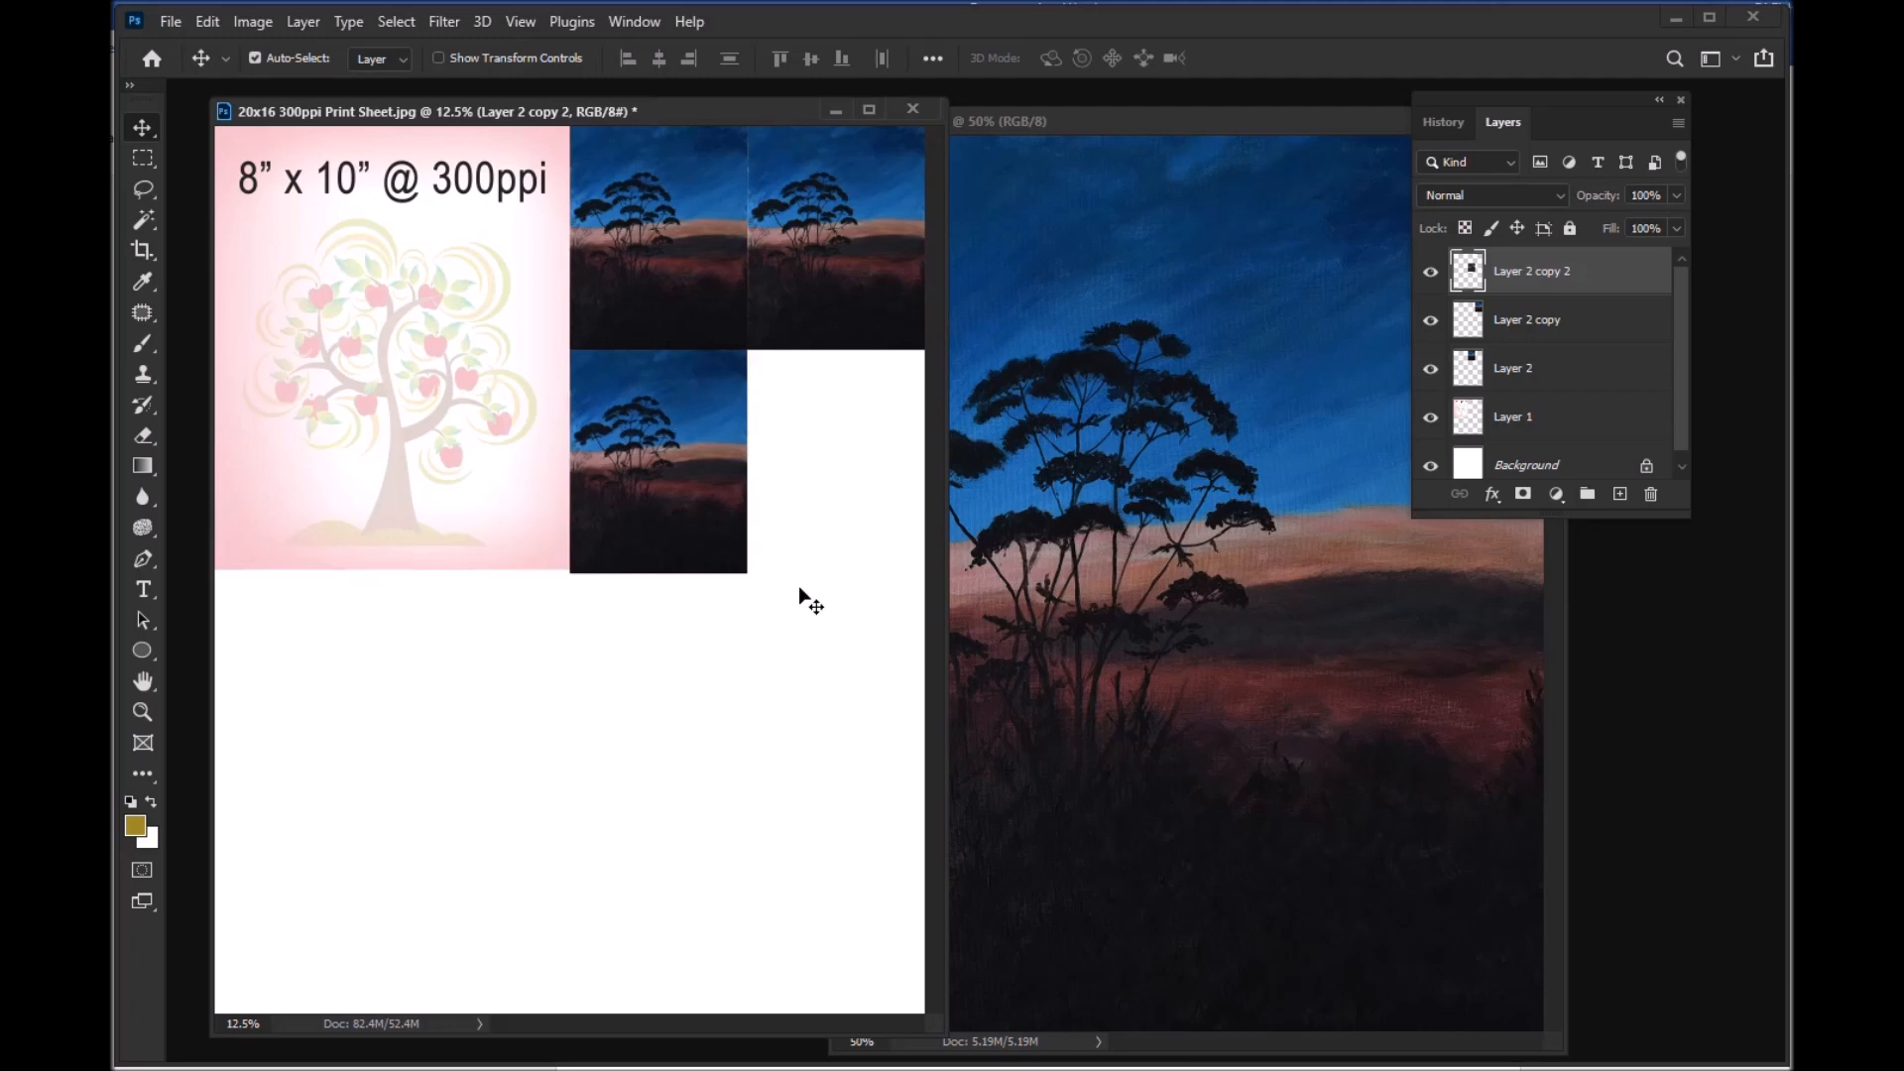
Step: Shift the 8x10 tree image slightly down and nudge it back up to the sheet's top edge
{"action": "left_click", "coordinate": [505, 510]}
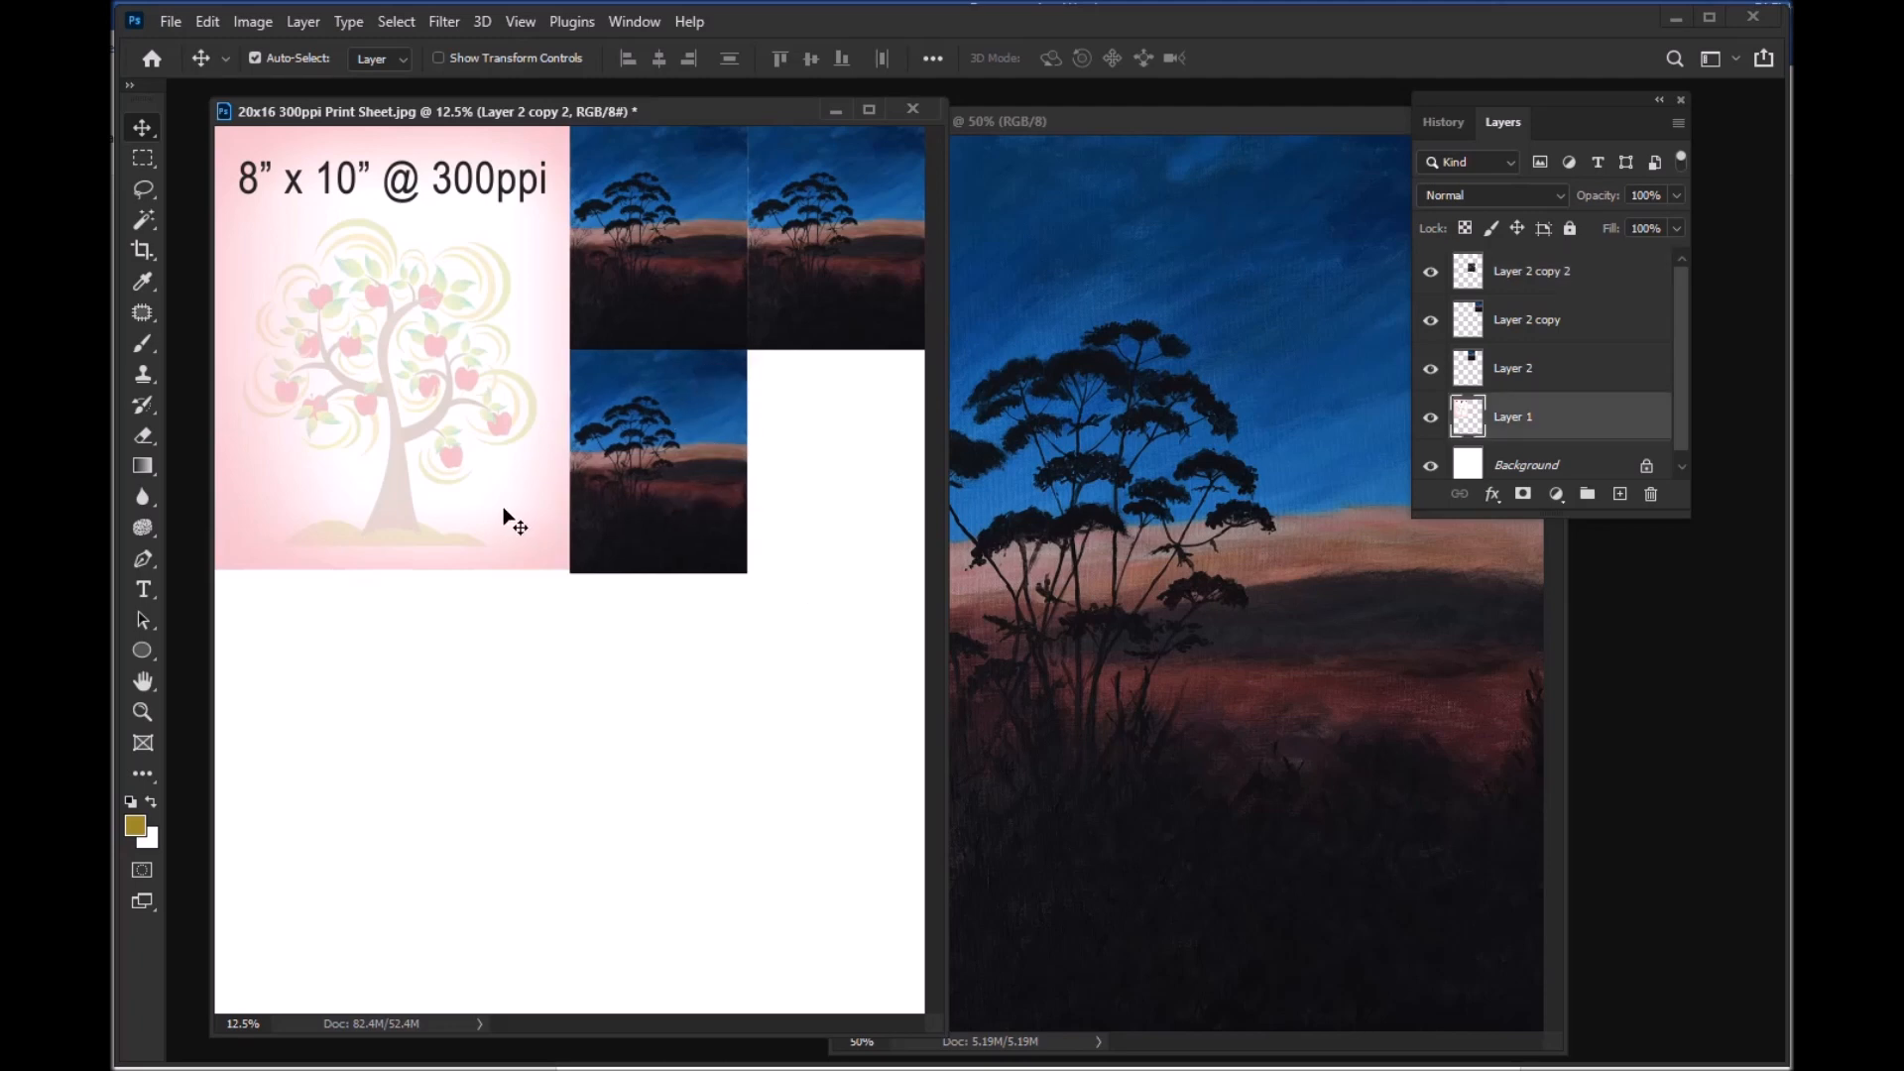
{"action": "left_click_drag", "start_coordinate": [504, 510], "coordinate": [505, 513]}
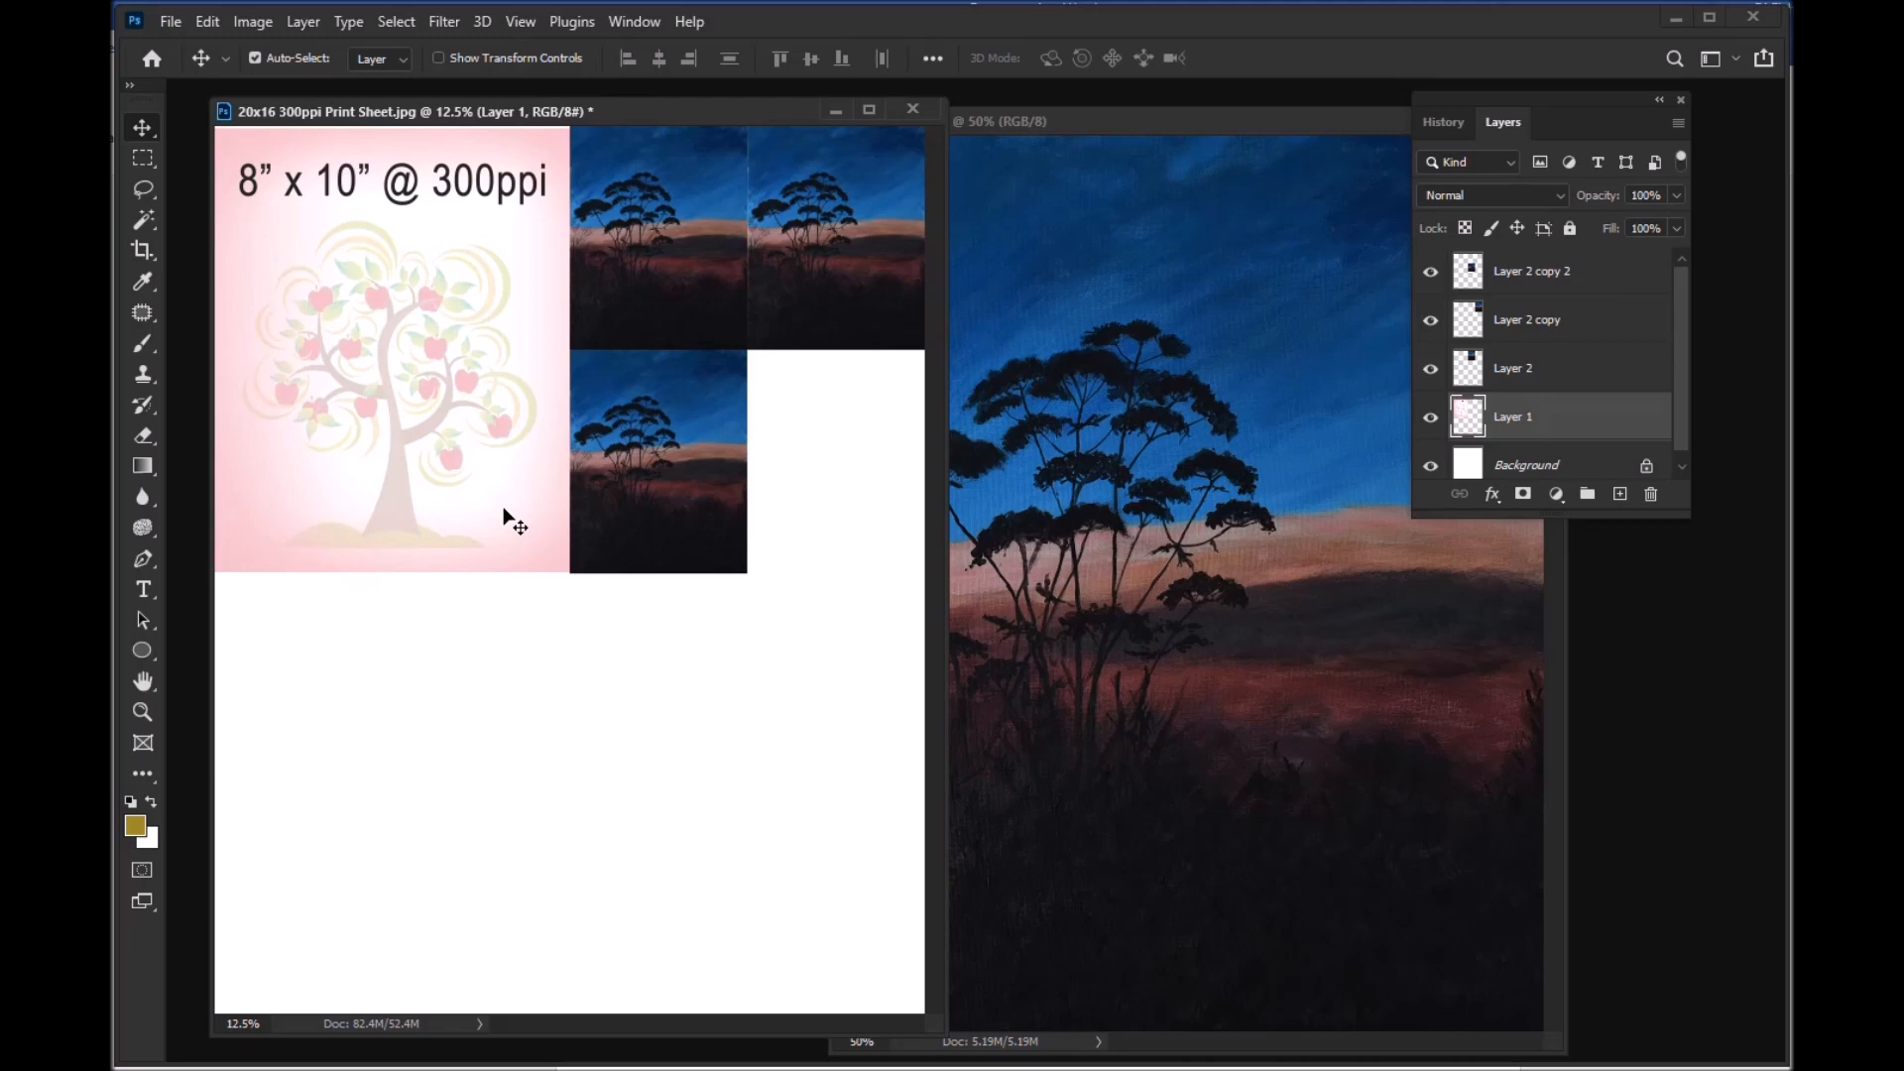
{"action": "key", "text": "Up"}
{"action": "key", "text": "Up"}
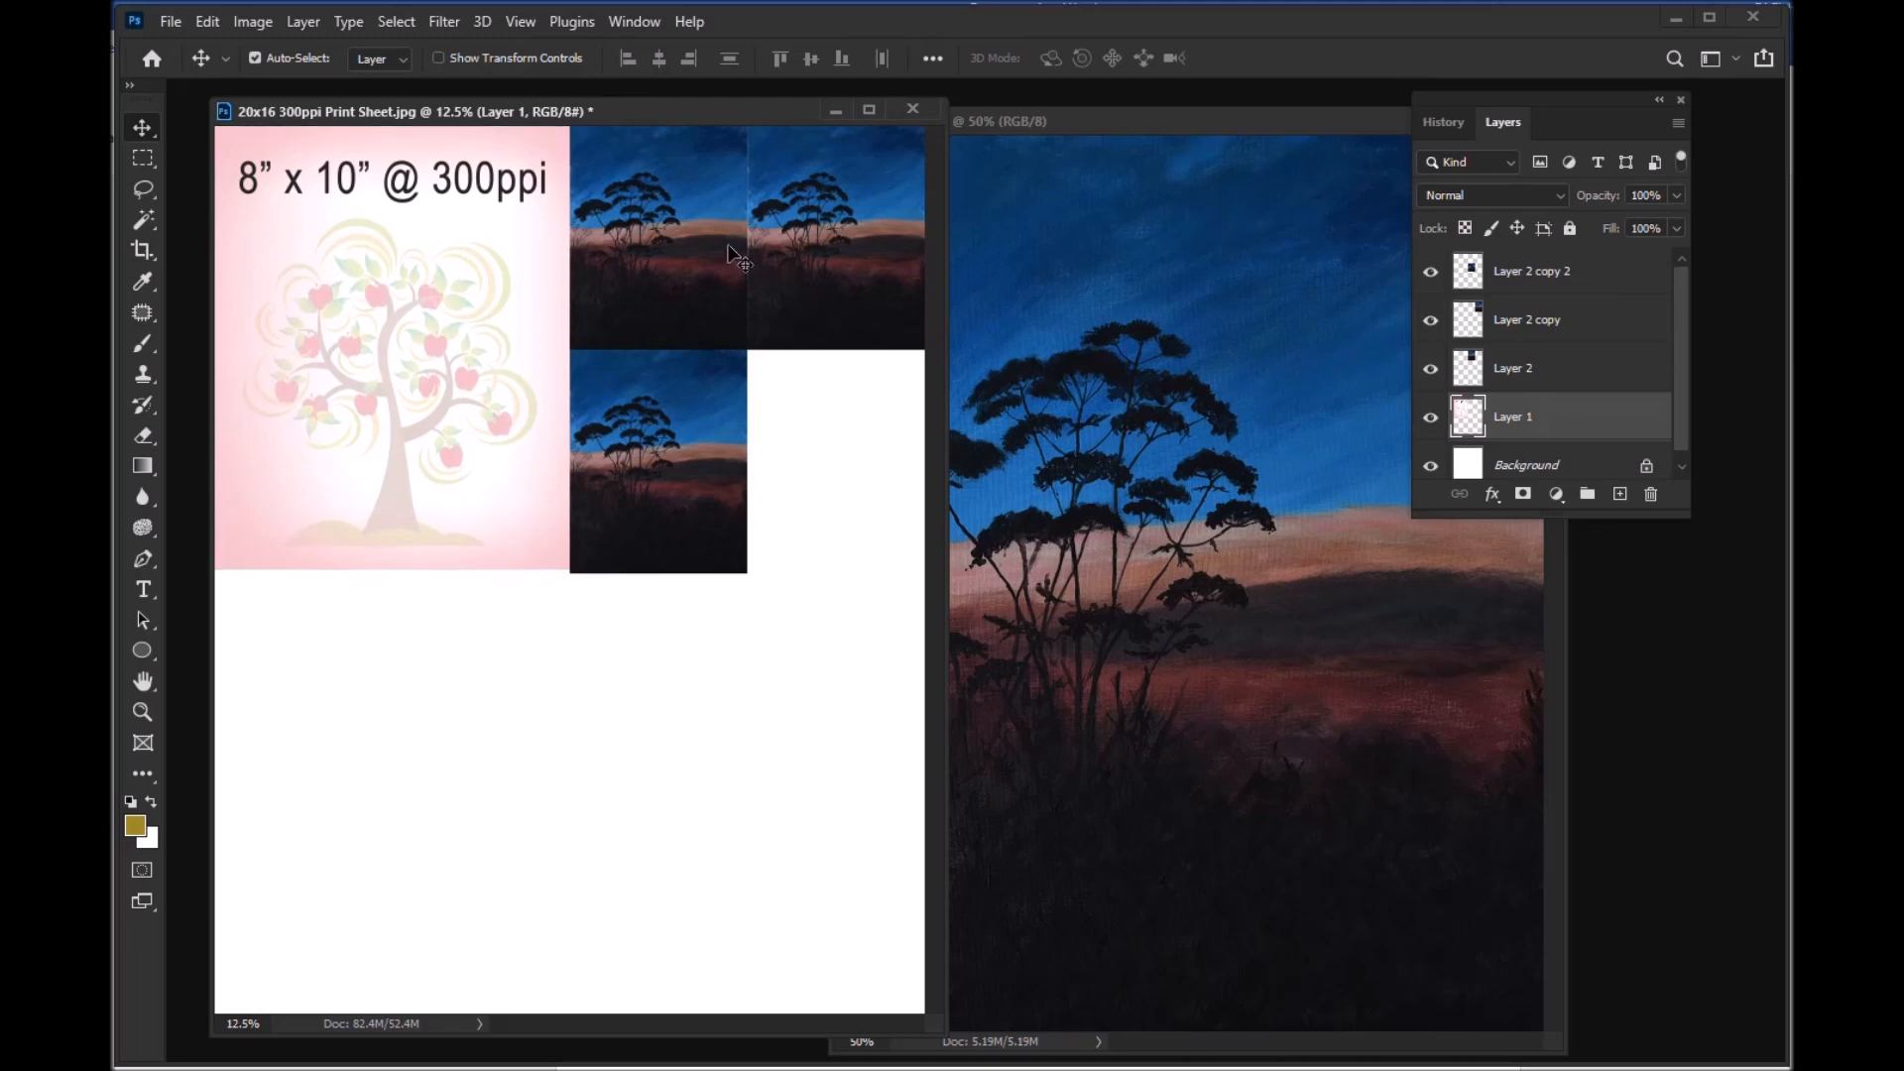
Step: Nudge the lower landscape copy up until its bottom edge aligns with the bottom of the 8x10 image
{"action": "left_click", "coordinate": [706, 390]}
{"action": "key", "text": "shift+Up"}
{"action": "key", "text": "shift+Up"}
{"action": "key", "text": "shift+Up"}
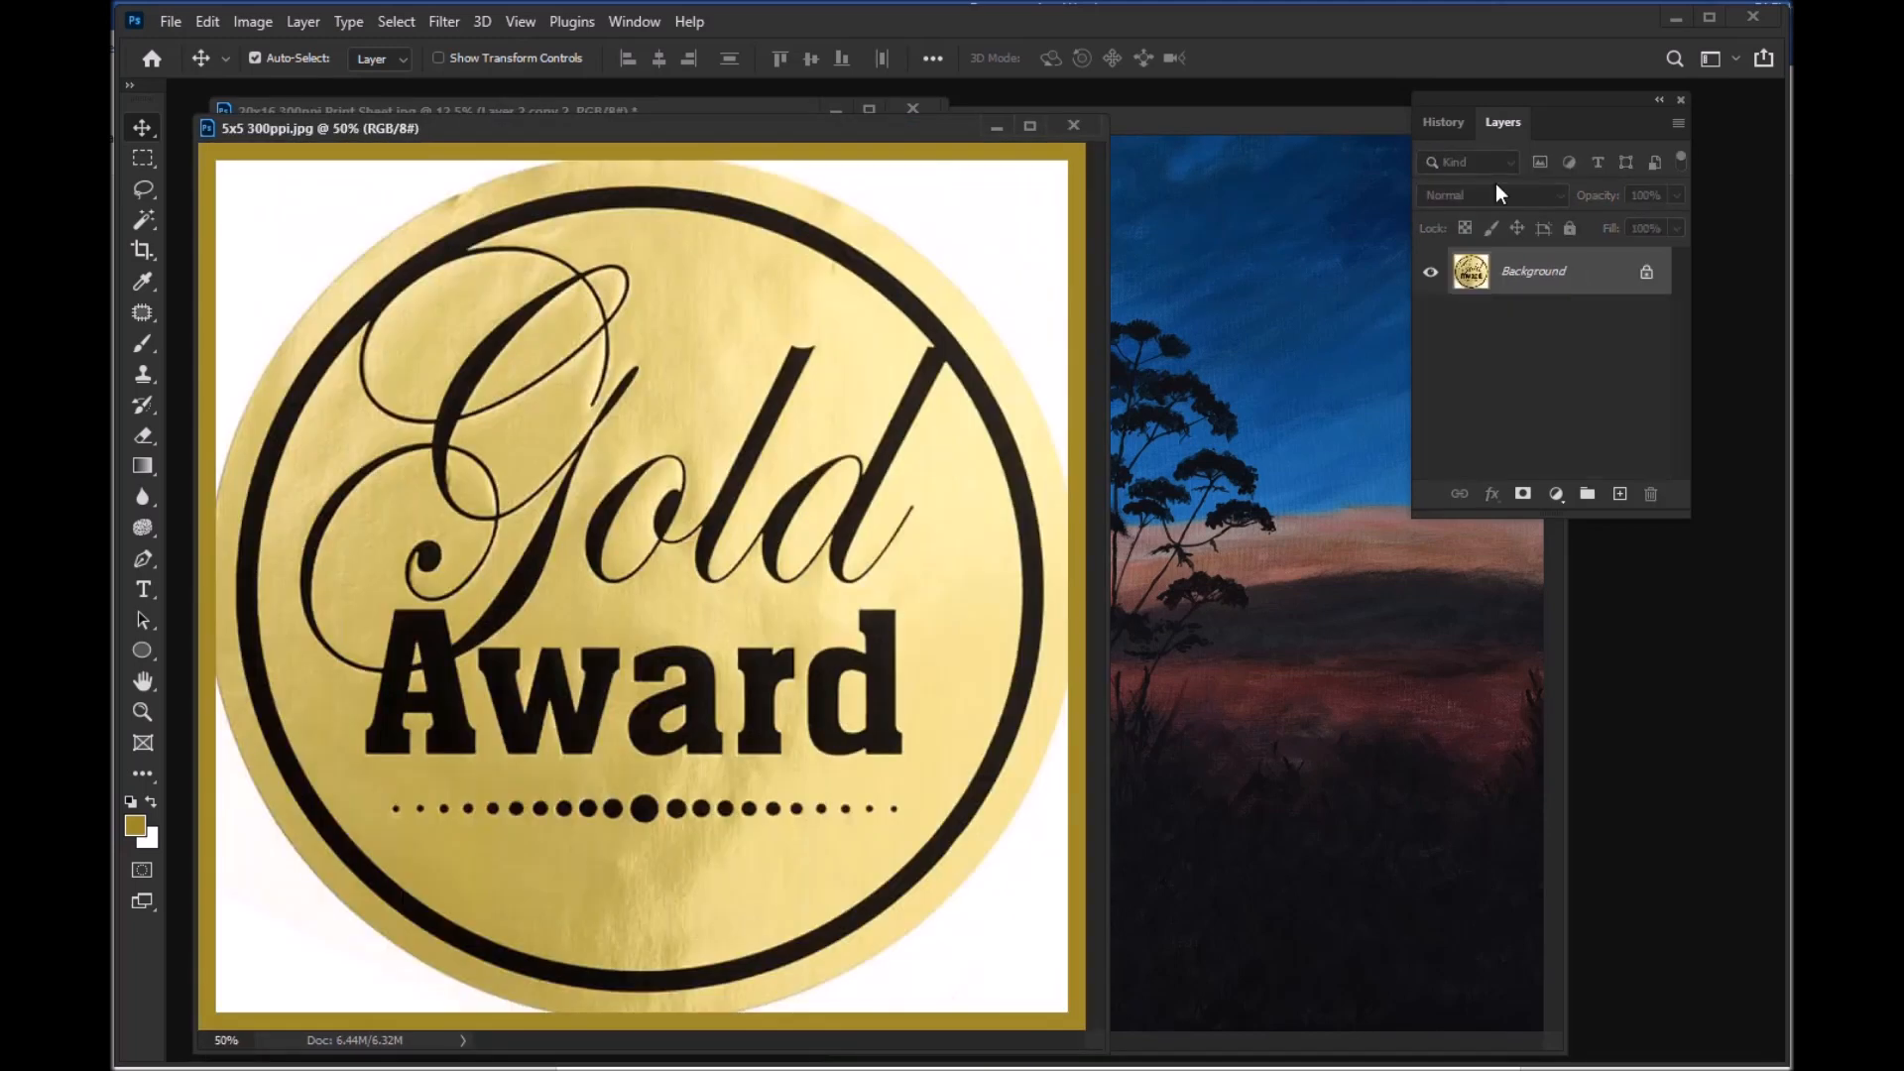
Step: Check the dimensions and resolution of 5x5 300ppi.jpg and move its window clear of the print sheet
{"action": "left_click_drag", "start_coordinate": [724, 129], "coordinate": [925, 105]}
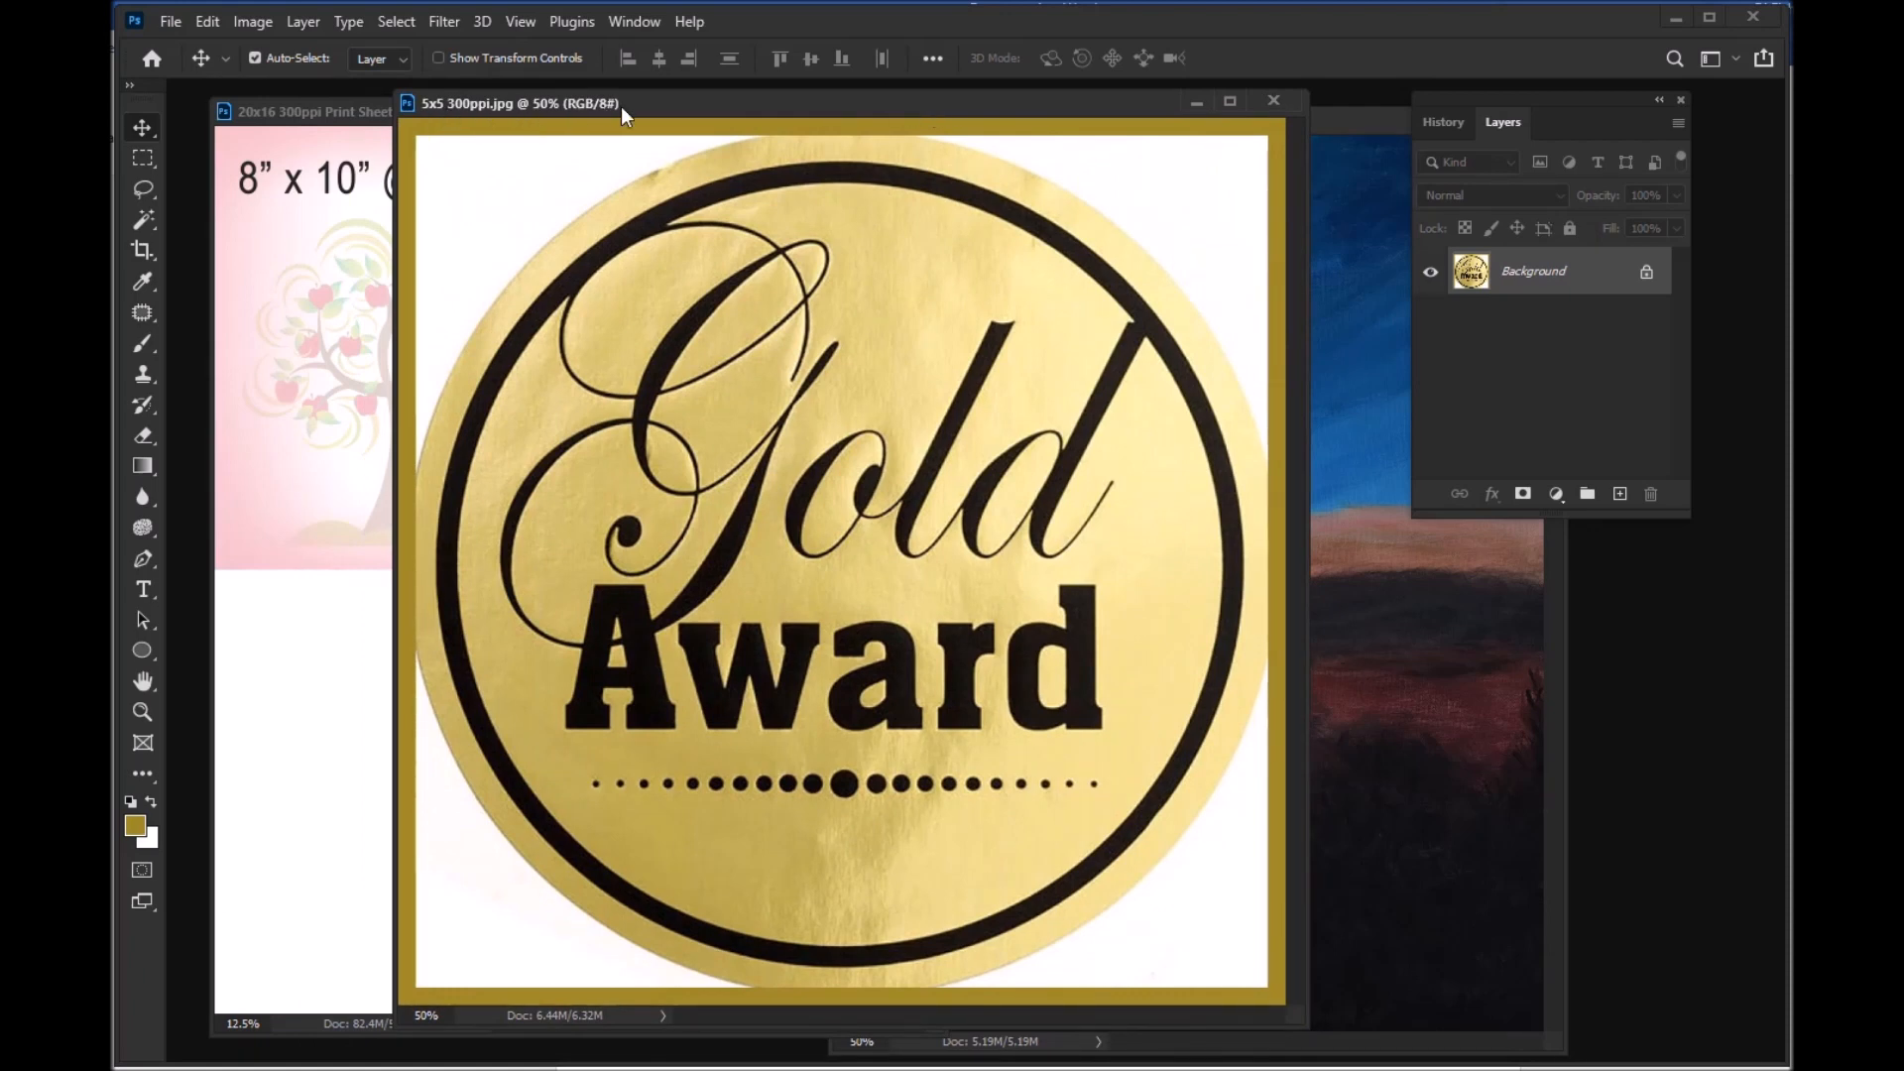
{"action": "left_click", "coordinate": [254, 21]}
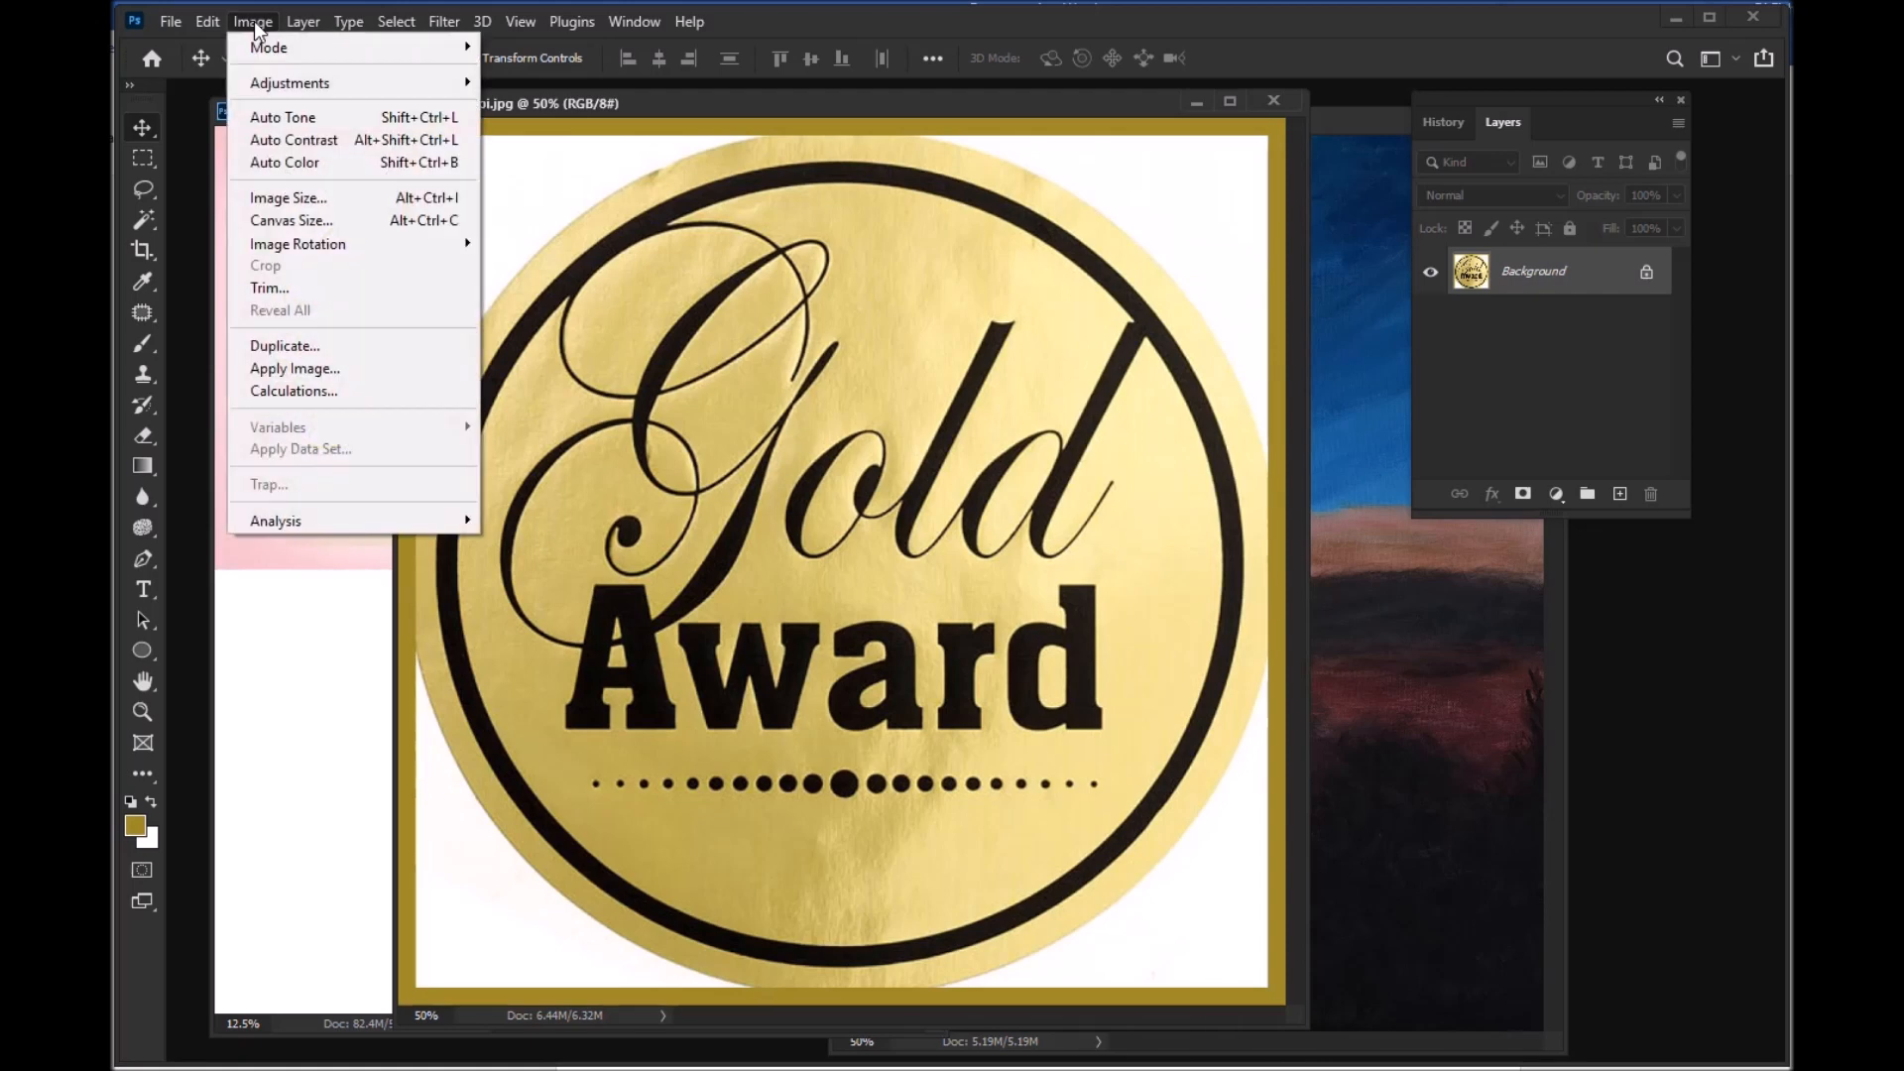
{"action": "left_click", "coordinate": [326, 201]}
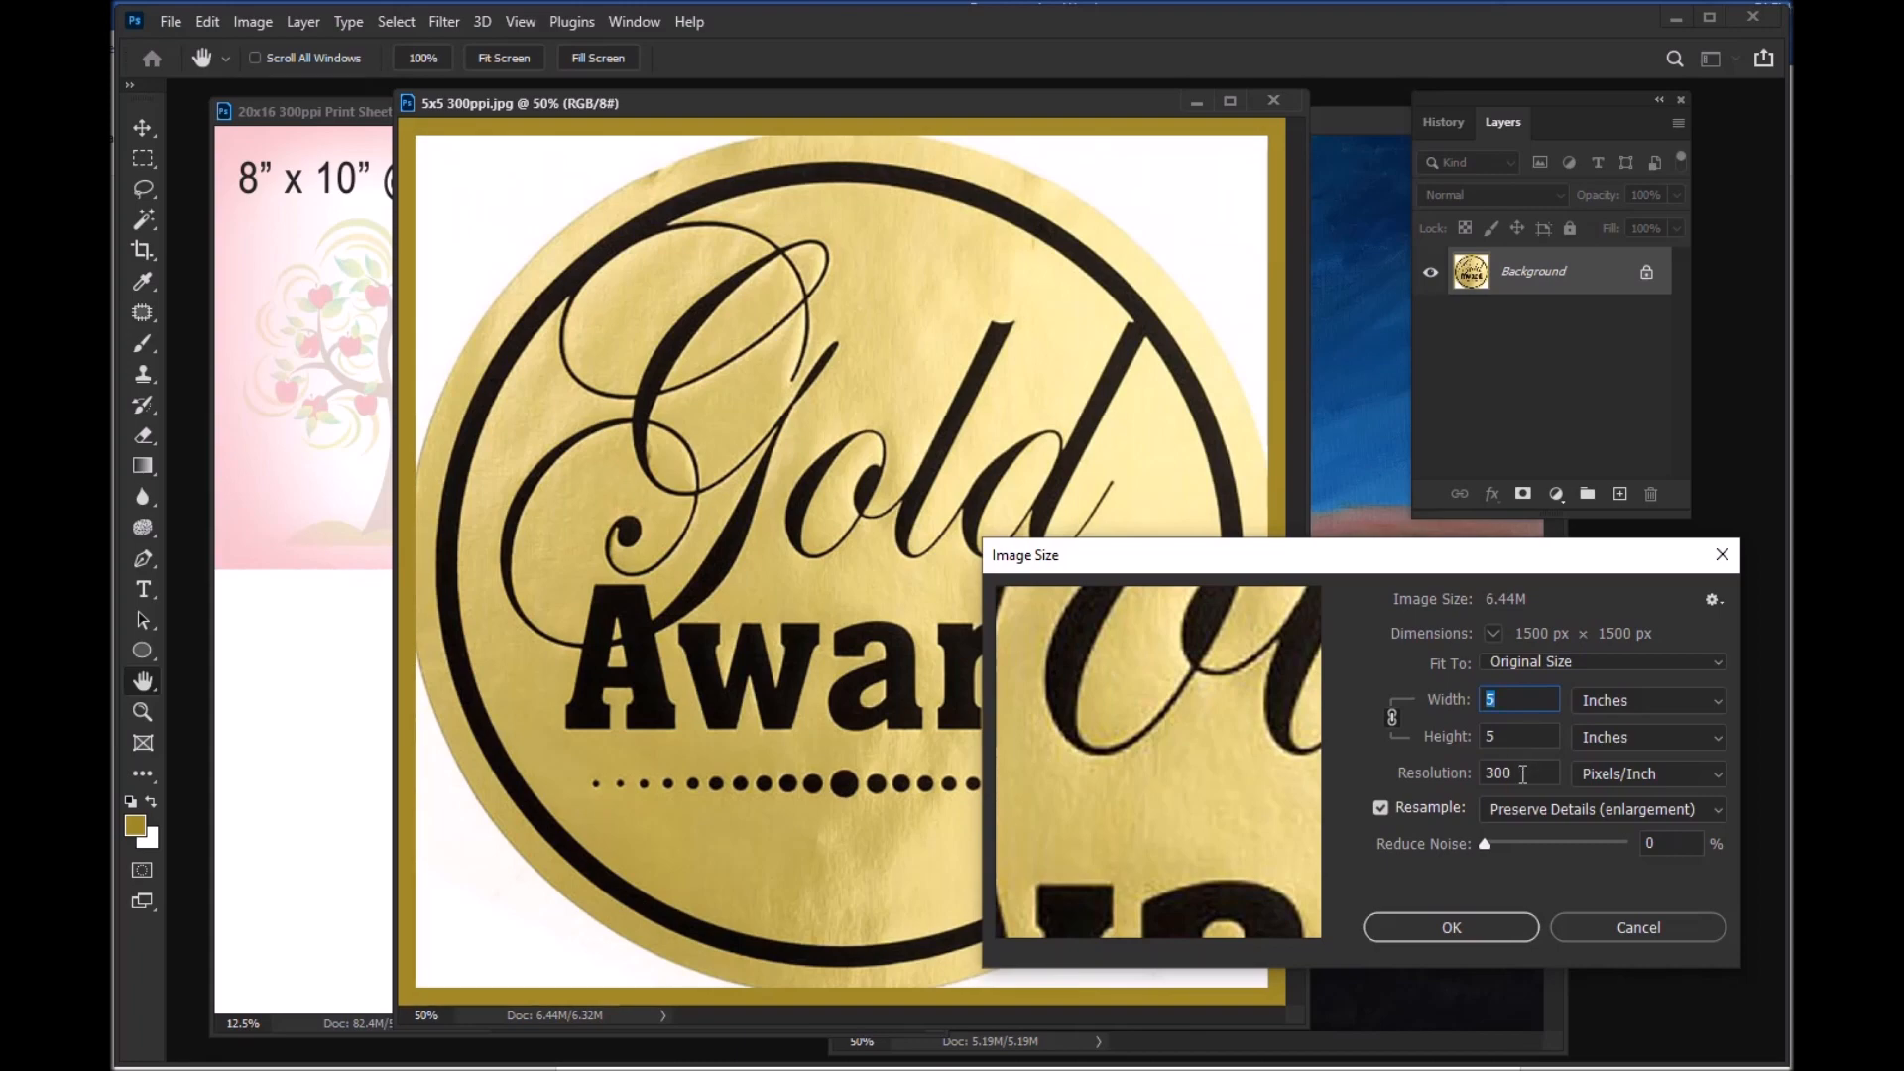
{"action": "left_click", "coordinate": [1451, 927]}
{"action": "key", "text": "v"}
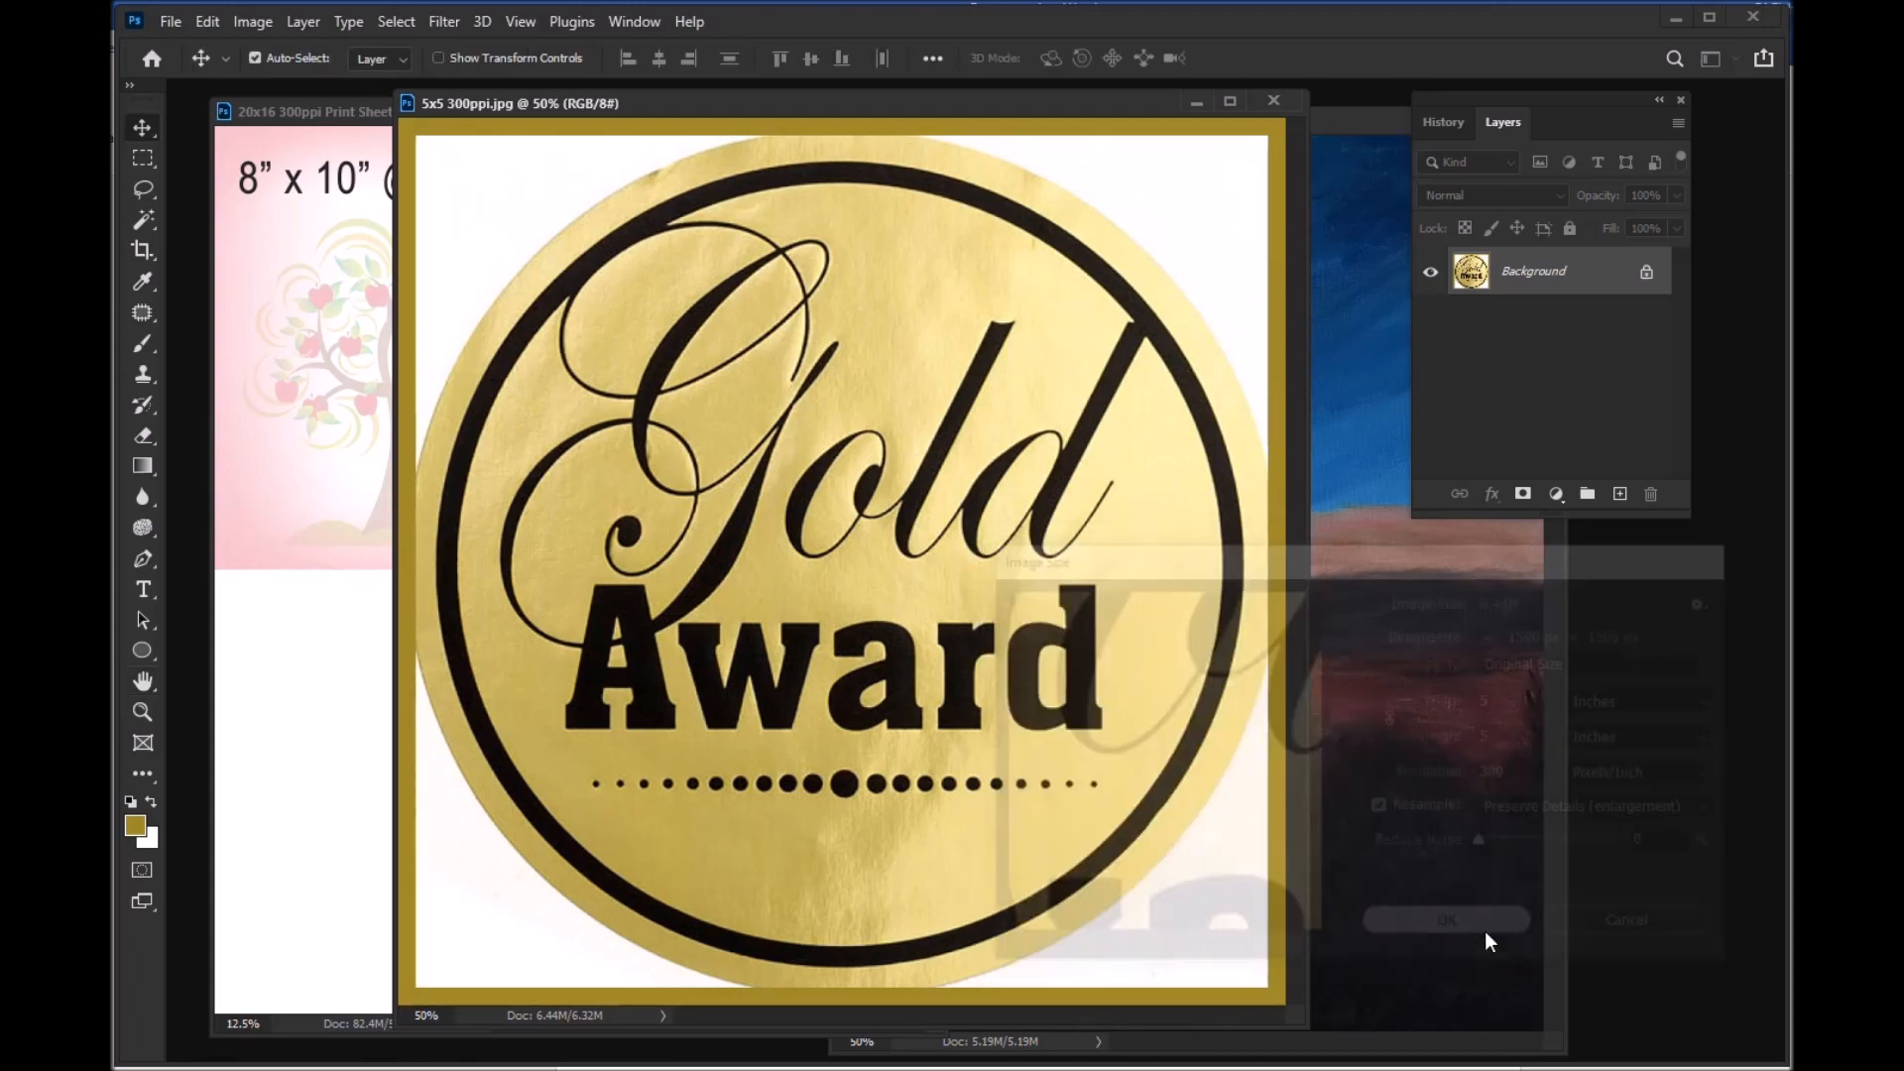
{"action": "left_click_drag", "start_coordinate": [867, 99], "coordinate": [1265, 145]}
Step: Copy the whole 5x5 300ppi.jpg Gold Award image into the print sheet and place it at the left edge directly below the 8x10 image
{"action": "left_click", "coordinate": [384, 118]}
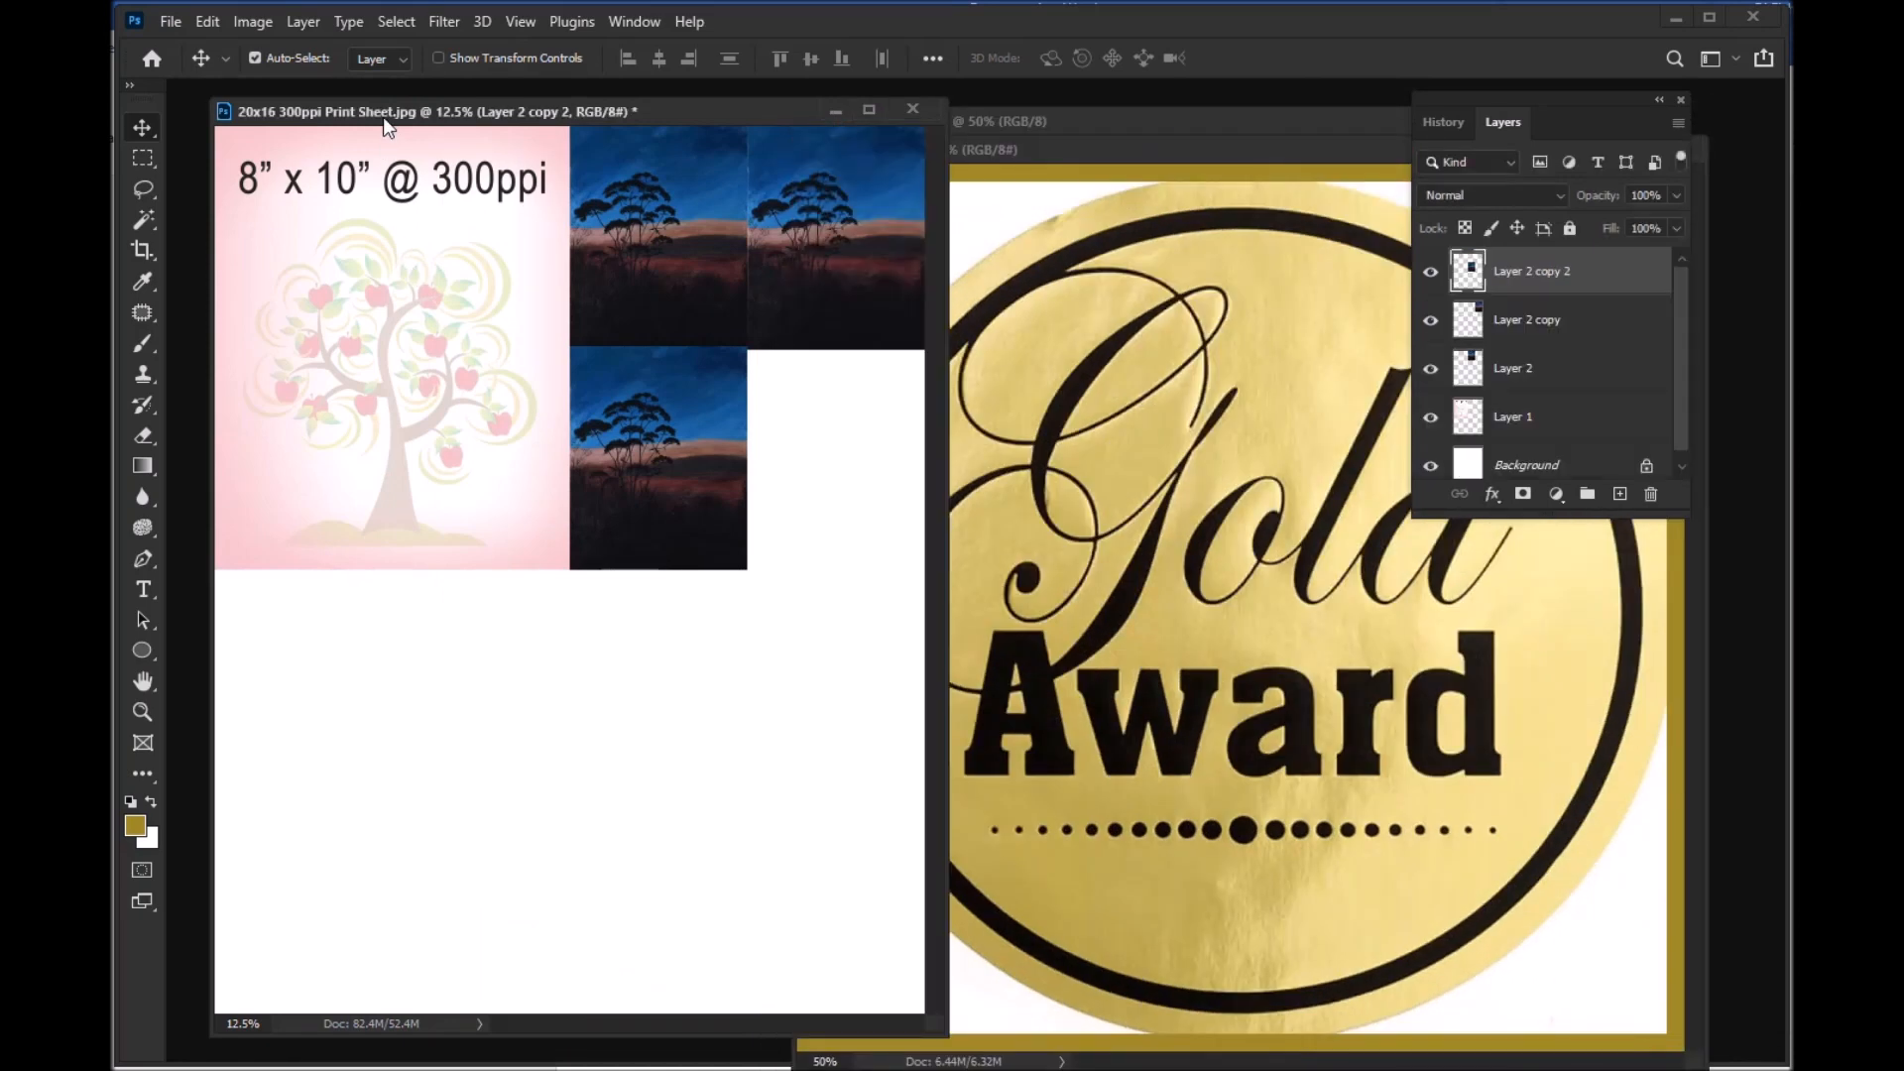
{"action": "left_click", "coordinate": [1205, 155]}
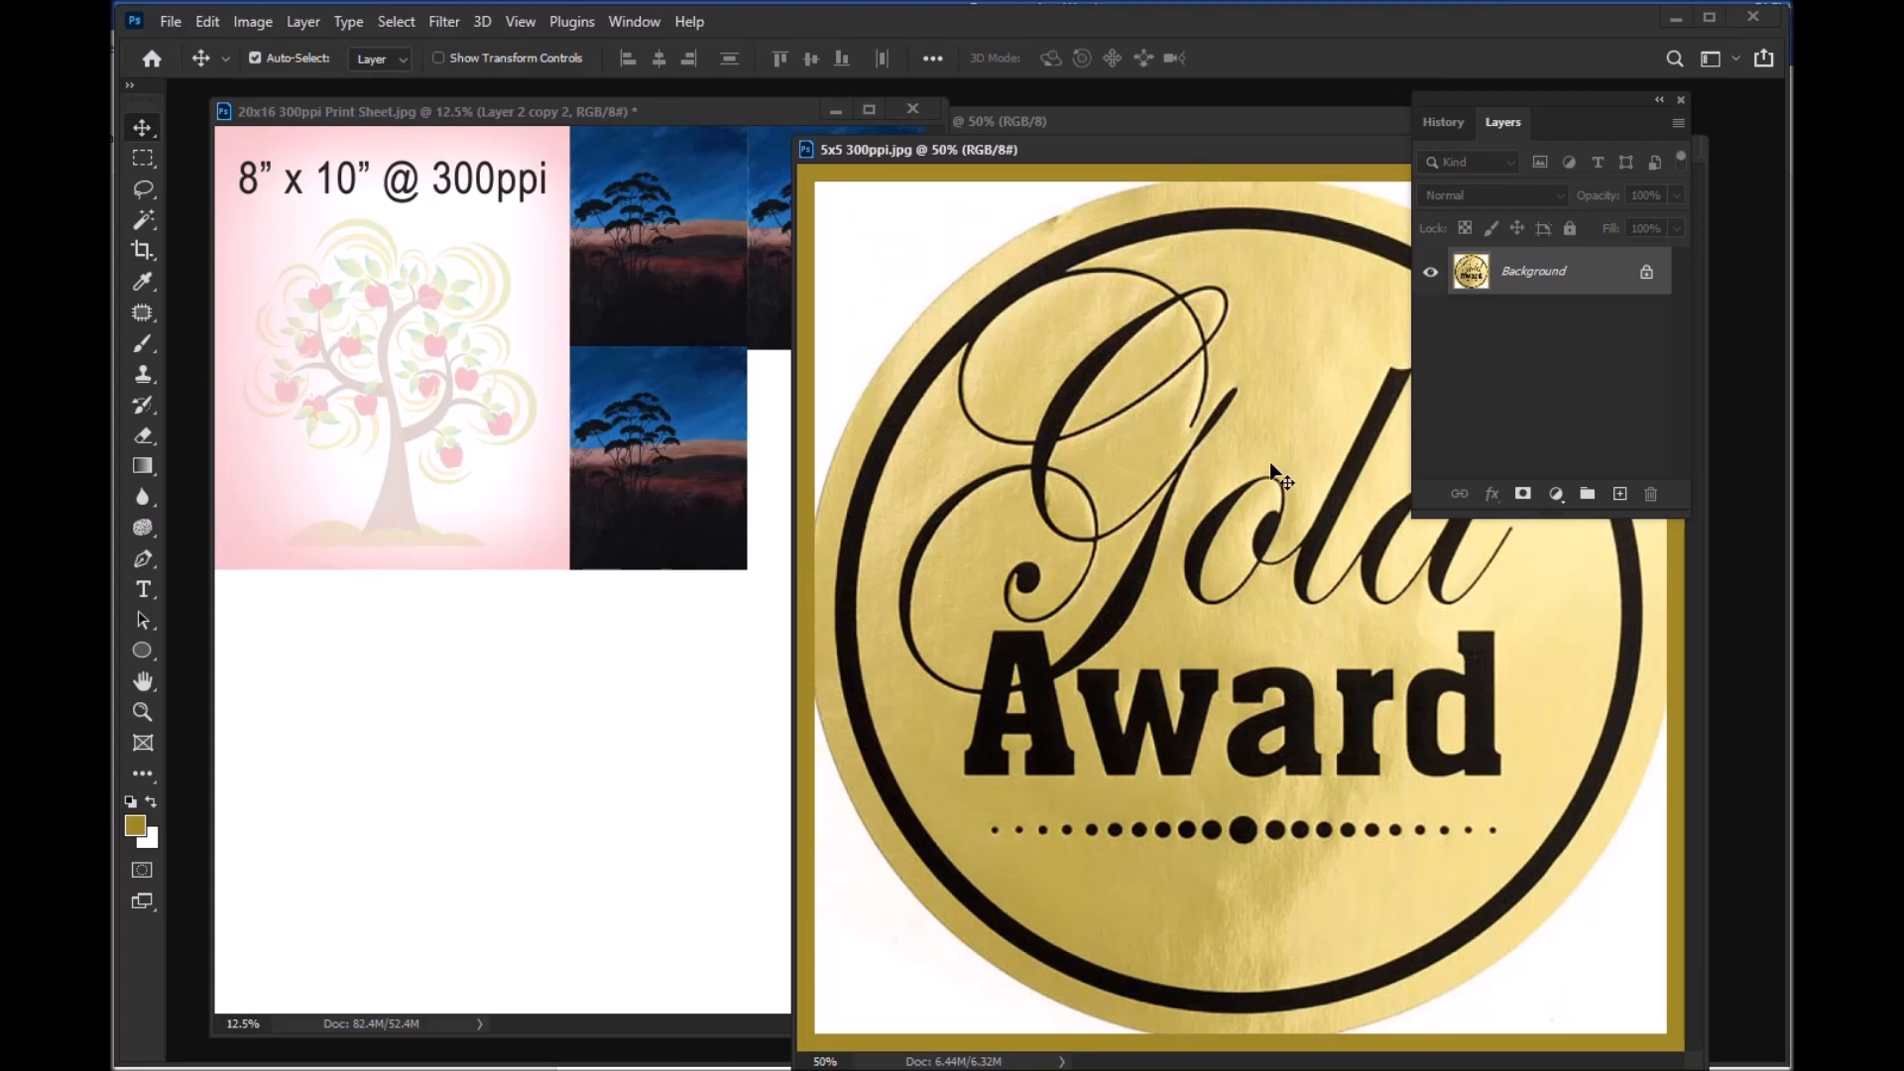
{"action": "key", "text": "ctrl+a"}
{"action": "left_click", "coordinate": [480, 740]}
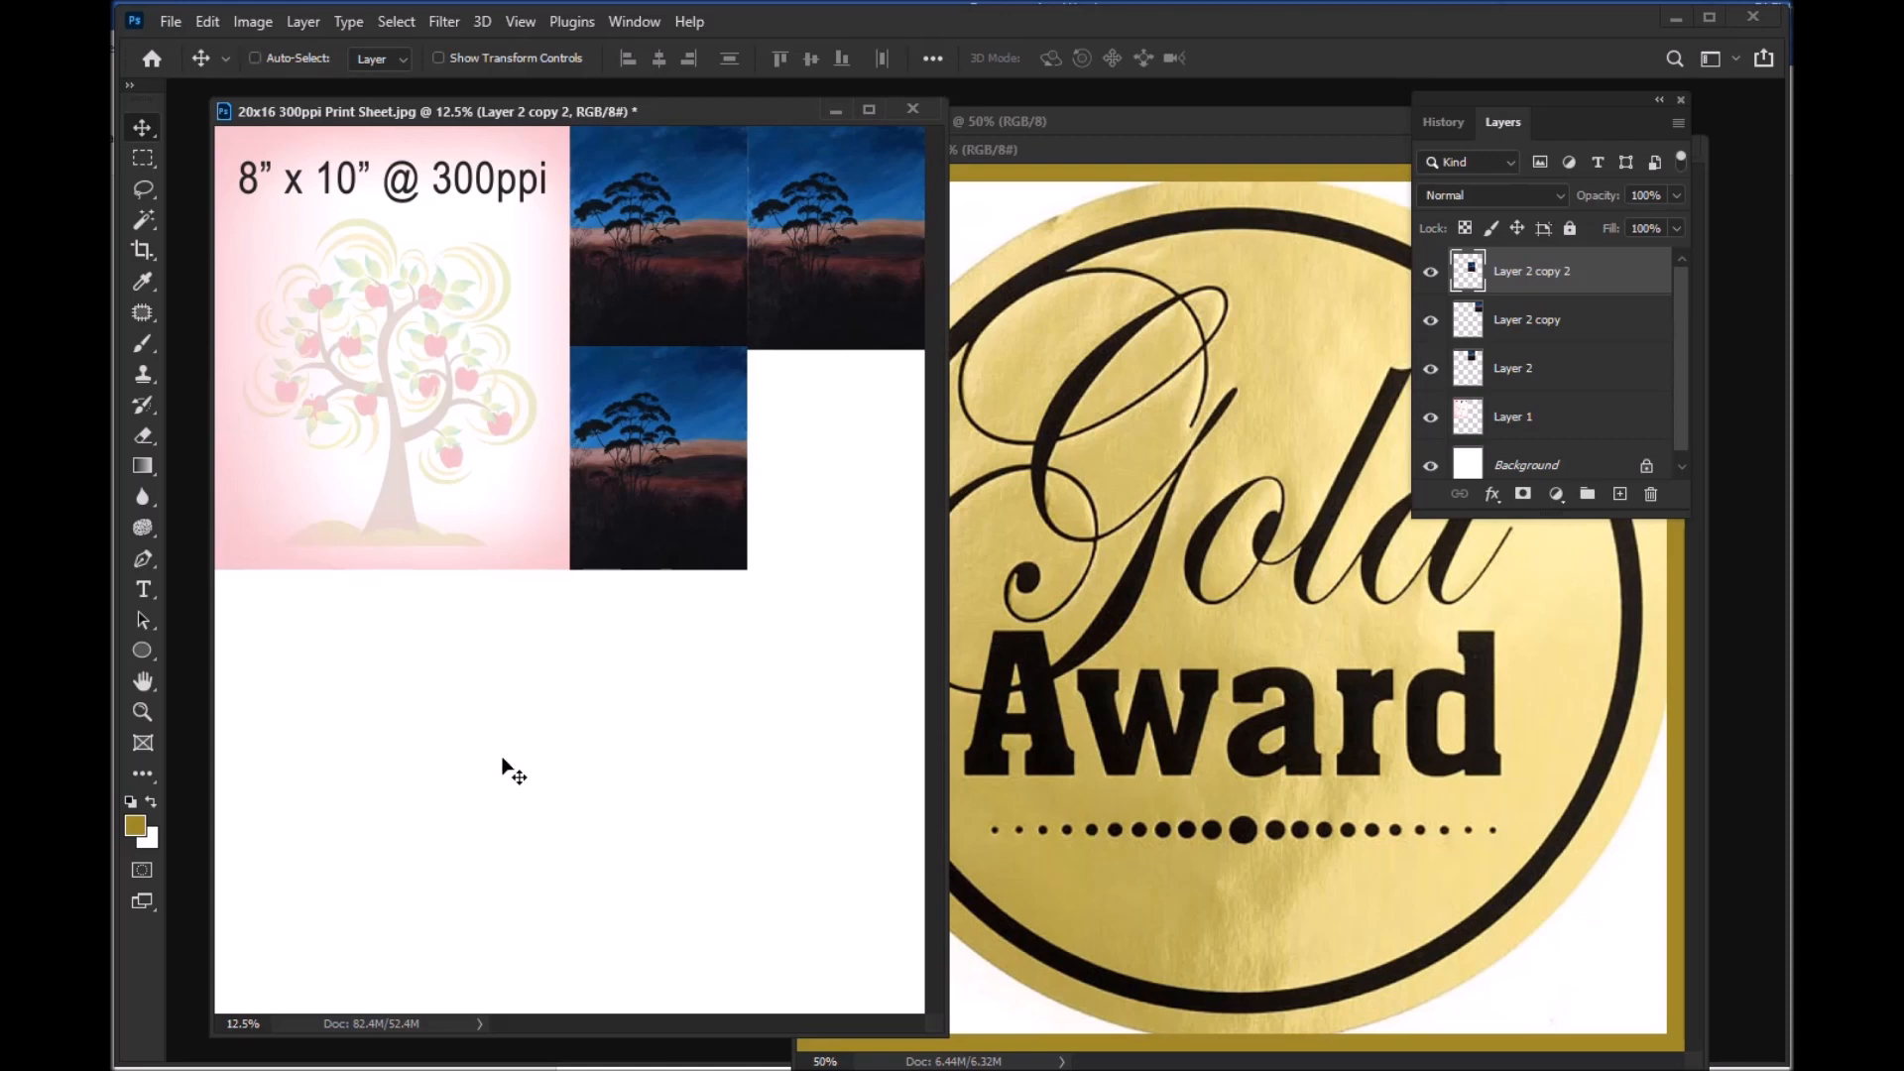
{"action": "key", "text": "ctrl+v"}
{"action": "left_click_drag", "start_coordinate": [591, 548], "coordinate": [351, 668]}
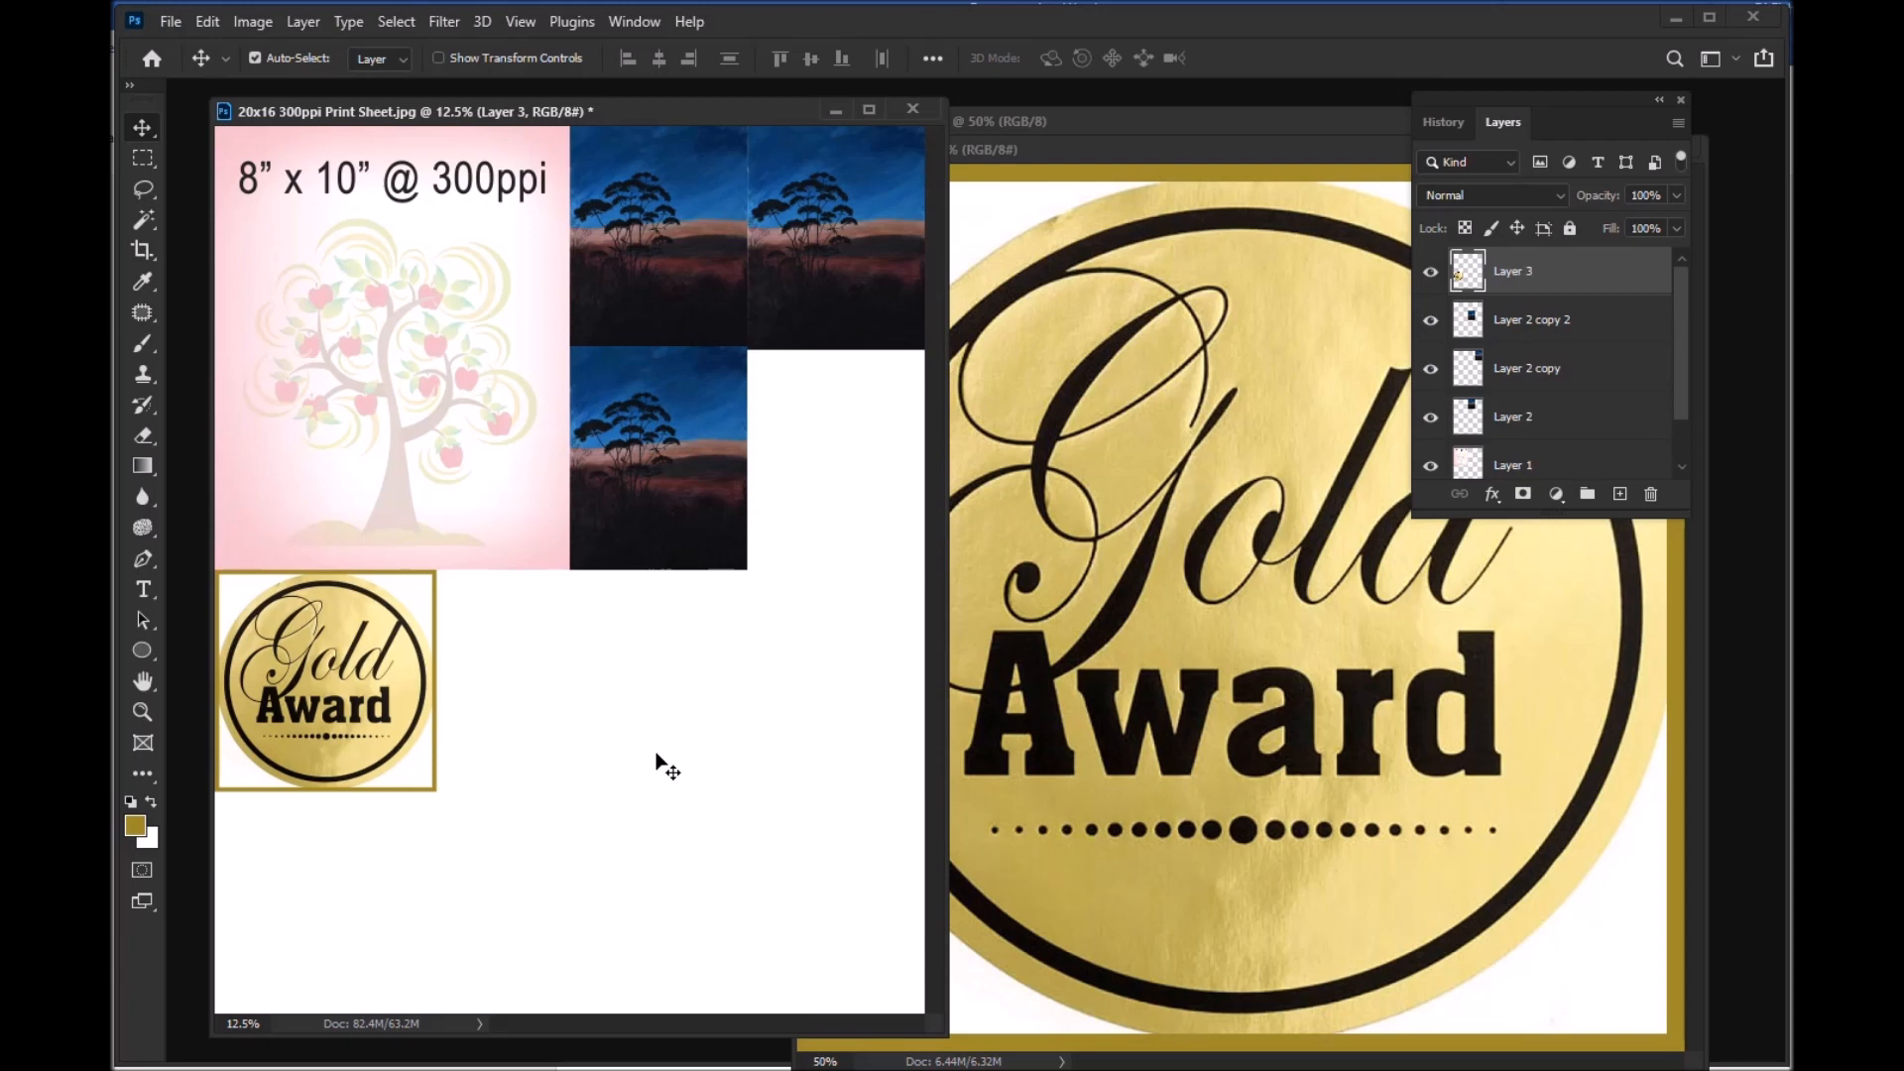
Step: Try the Gold Award image in the gap beside the lower landscape copy, and move it back directly below the 8x10 image
{"action": "left_click_drag", "start_coordinate": [317, 675], "coordinate": [795, 455]}
{"action": "key", "text": "Up"}
{"action": "key", "text": "Up"}
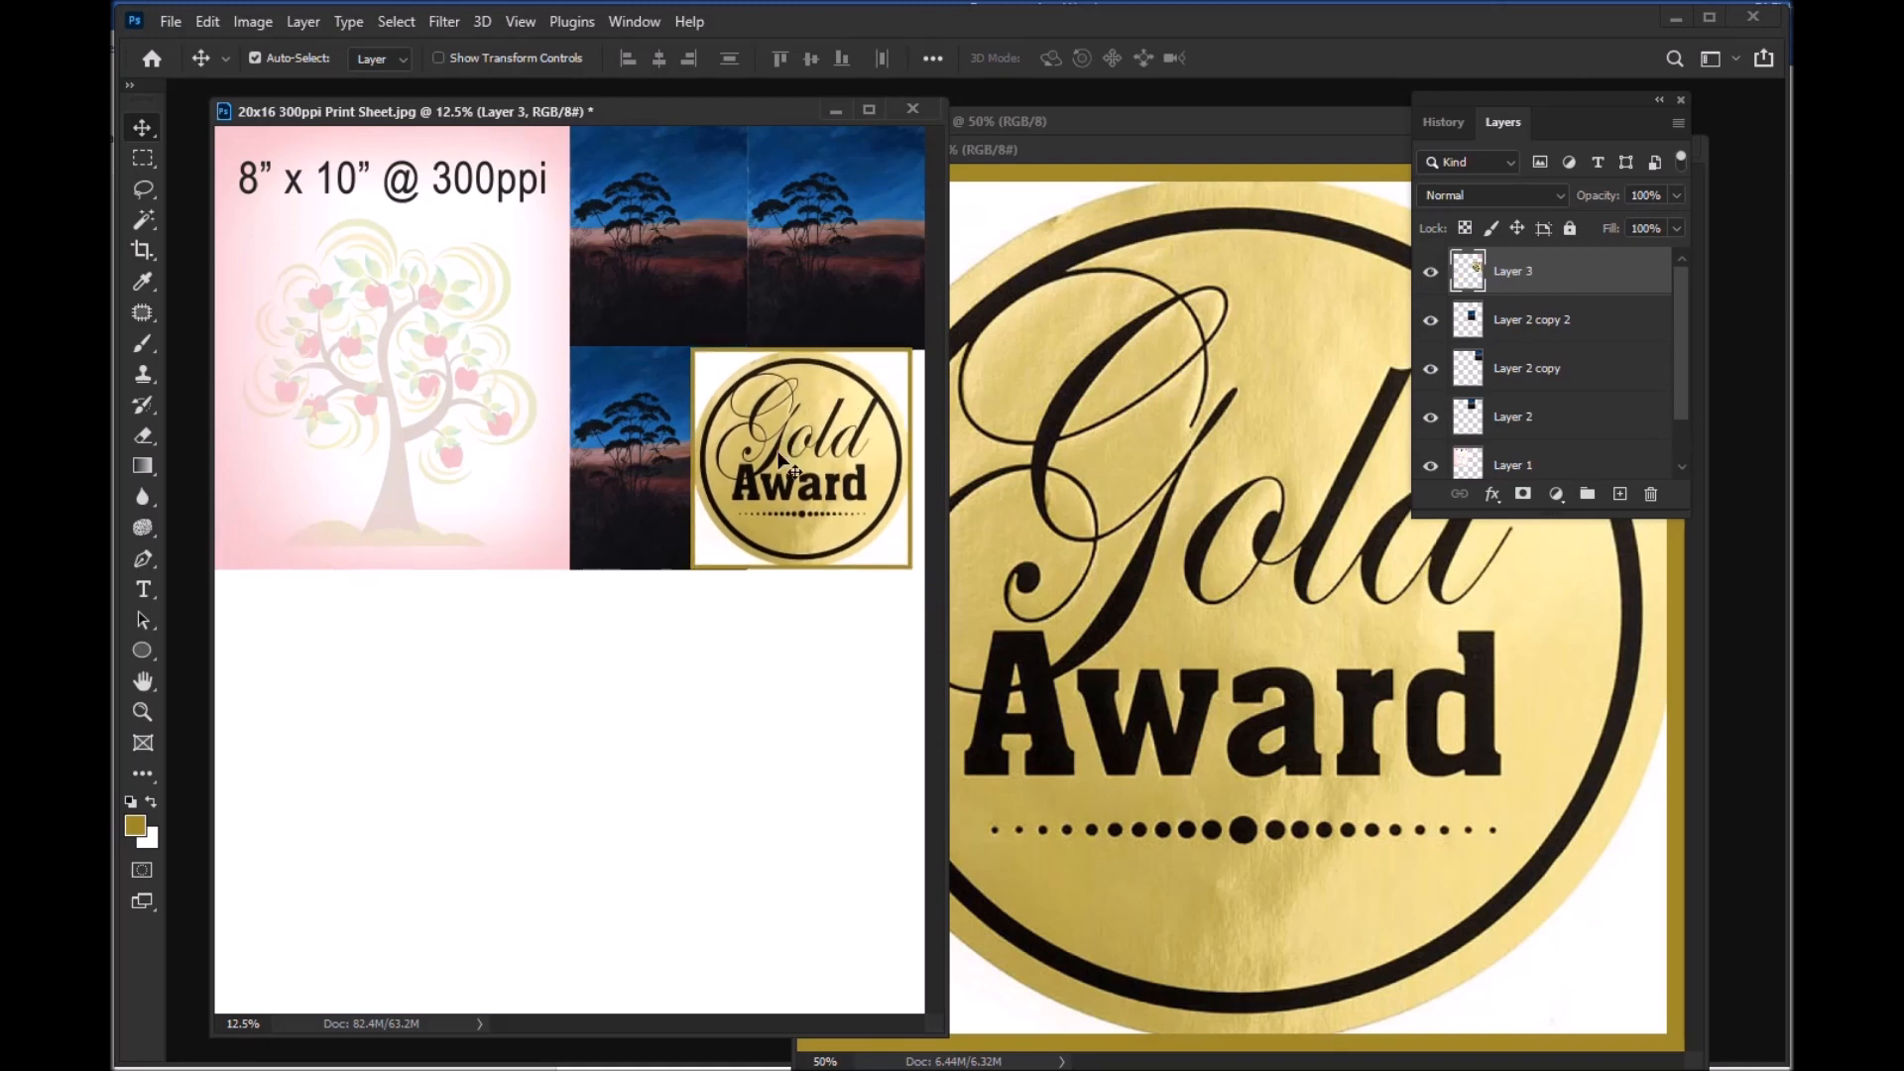
{"action": "key", "text": "Down"}
{"action": "key", "text": "Down"}
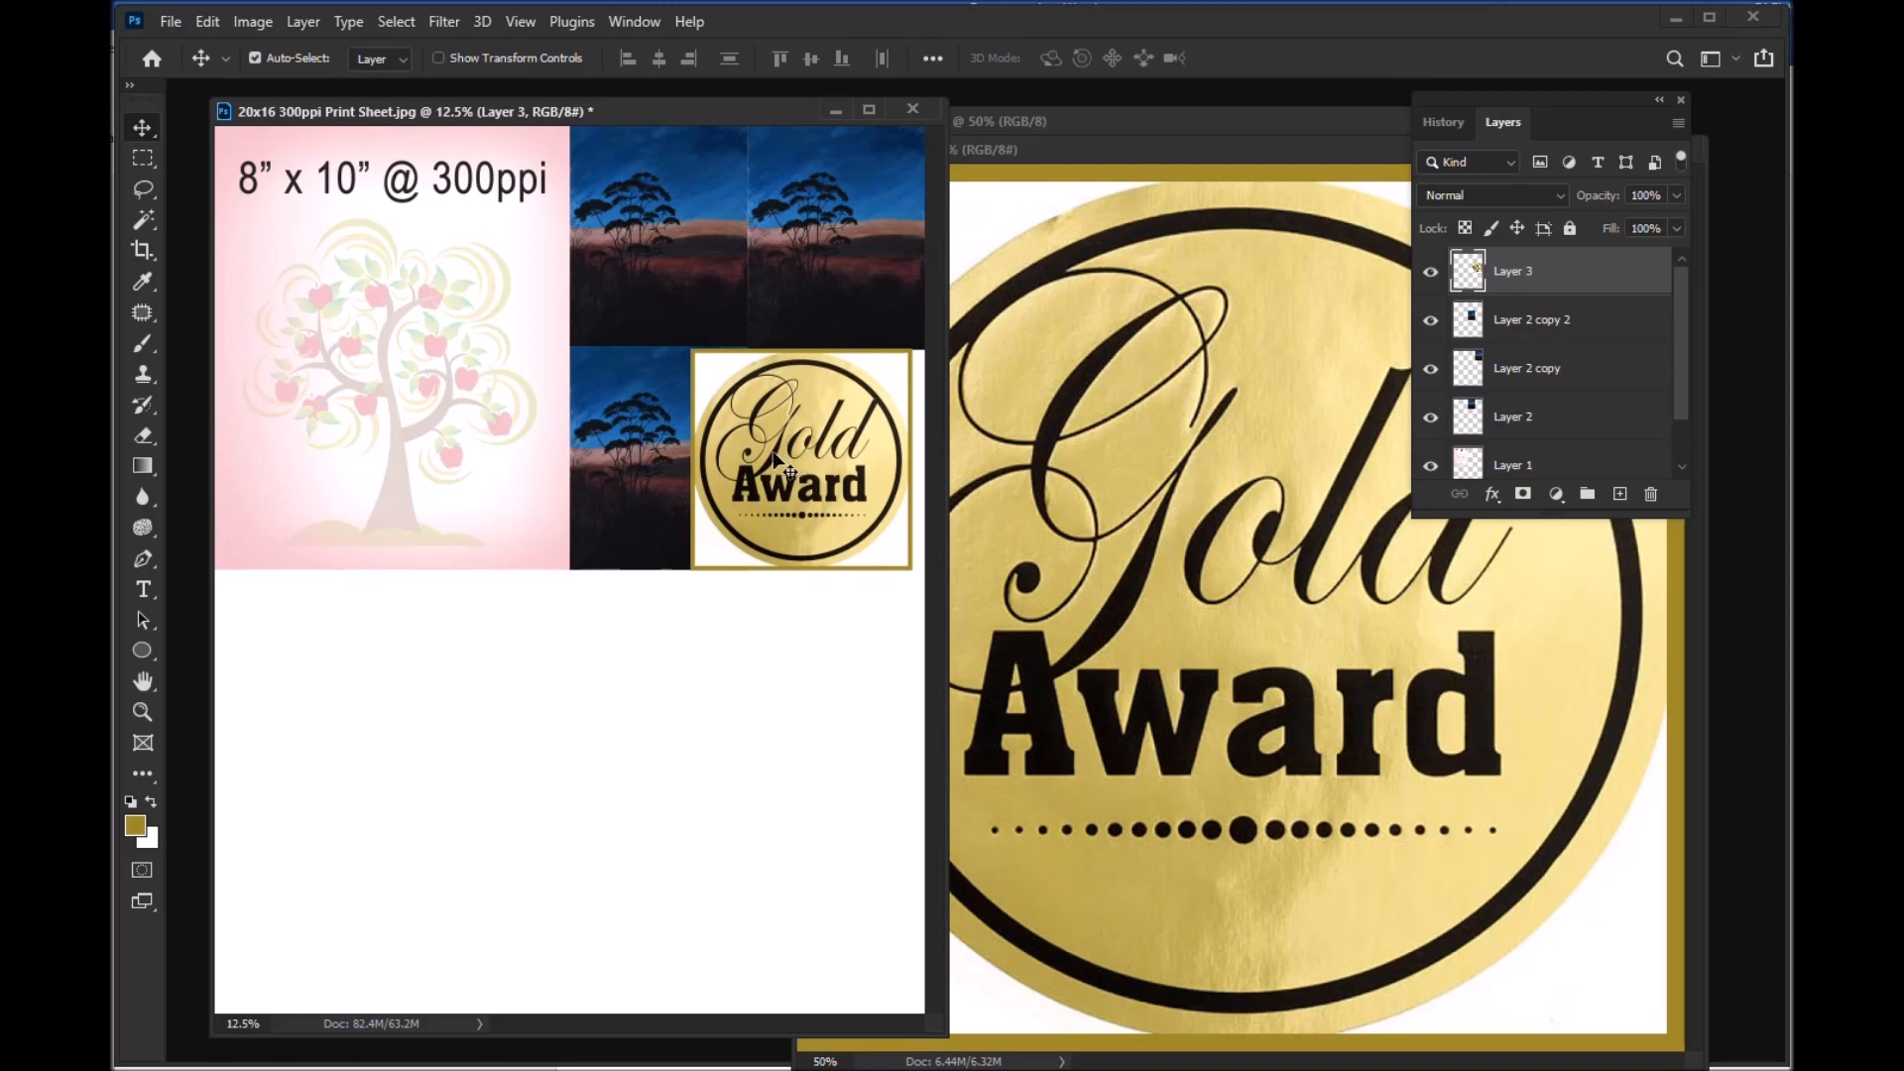
{"action": "left_click_drag", "start_coordinate": [833, 455], "coordinate": [365, 683]}
{"action": "left_click", "coordinate": [599, 703]}
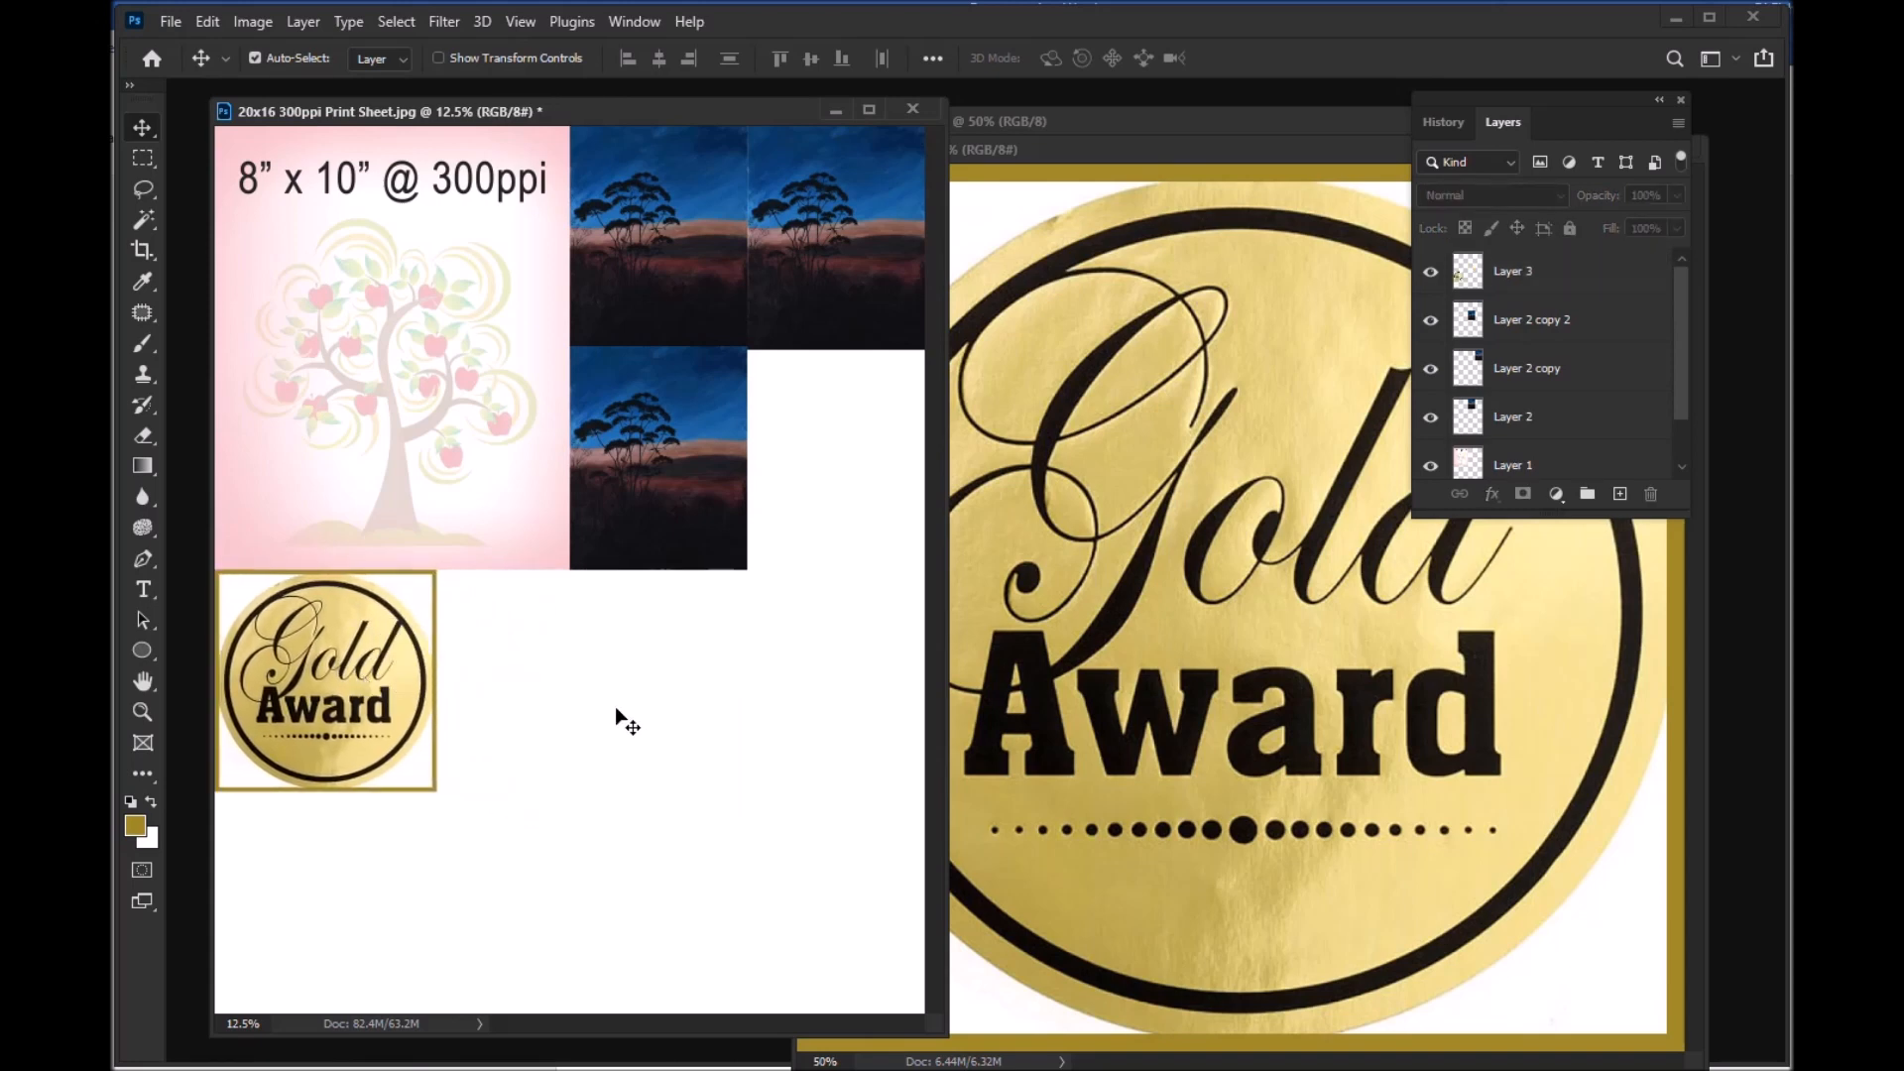
Step: Bring the 5x5 300ppi.jpg document forward and close it
{"action": "left_click", "coordinate": [1324, 275]}
{"action": "left_click_drag", "start_coordinate": [1325, 158], "coordinate": [908, 308]}
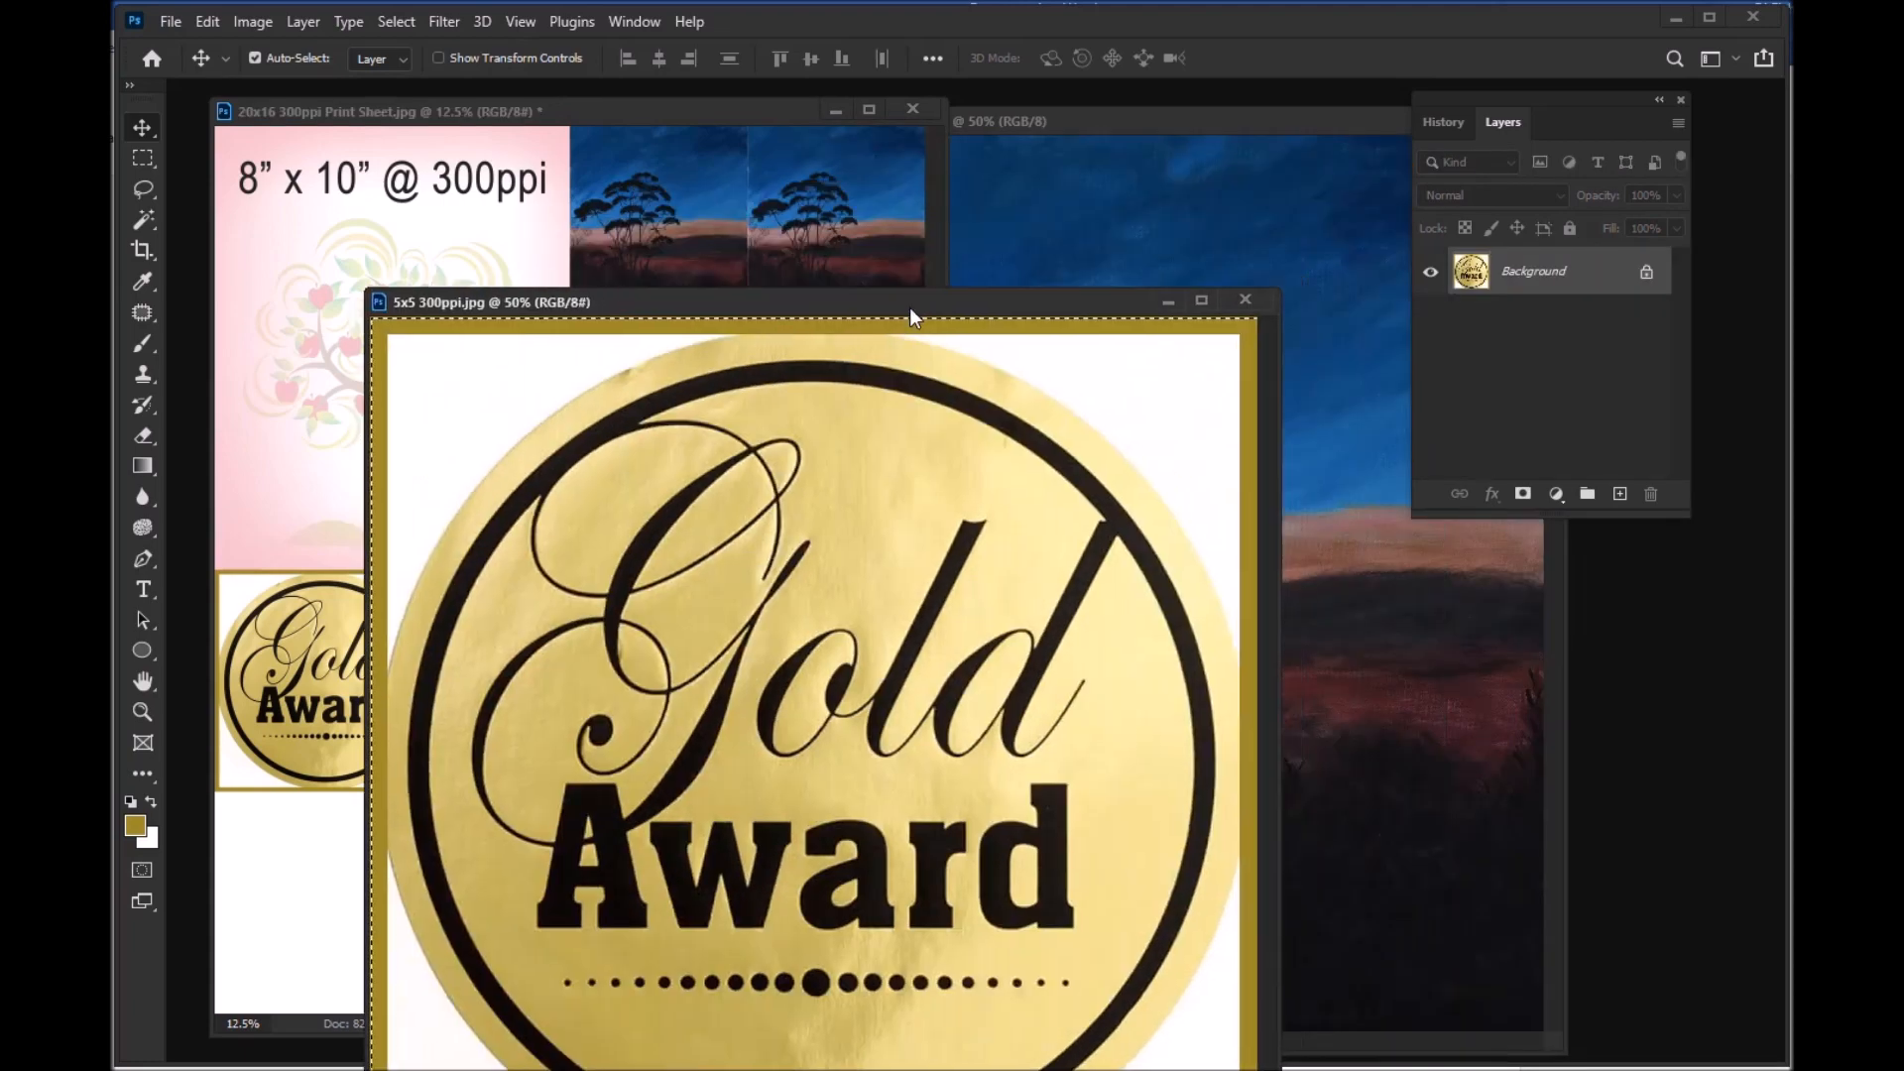
{"action": "left_click", "coordinate": [1248, 300]}
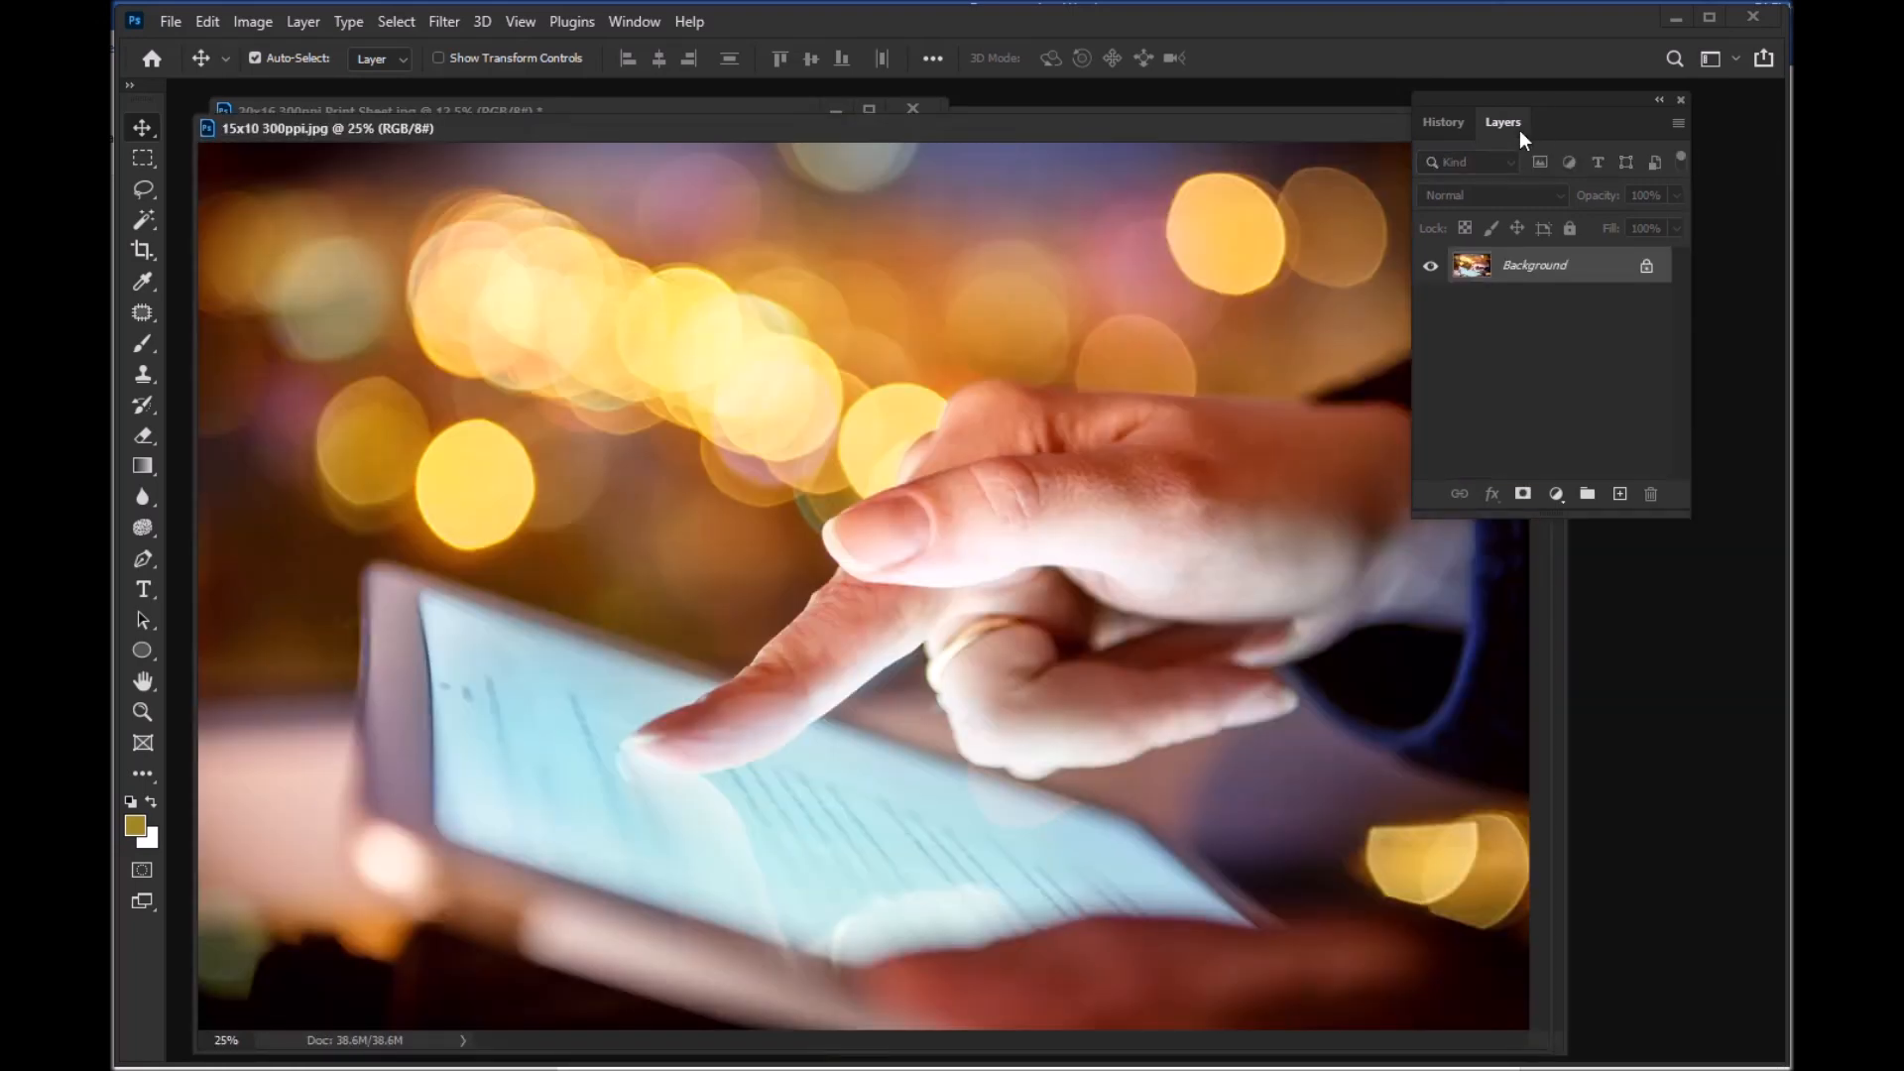
Step: Check the dimensions and resolution of 15x10 300ppi.jpg without changing its size
{"action": "left_click_drag", "start_coordinate": [1329, 123], "coordinate": [1377, 121]}
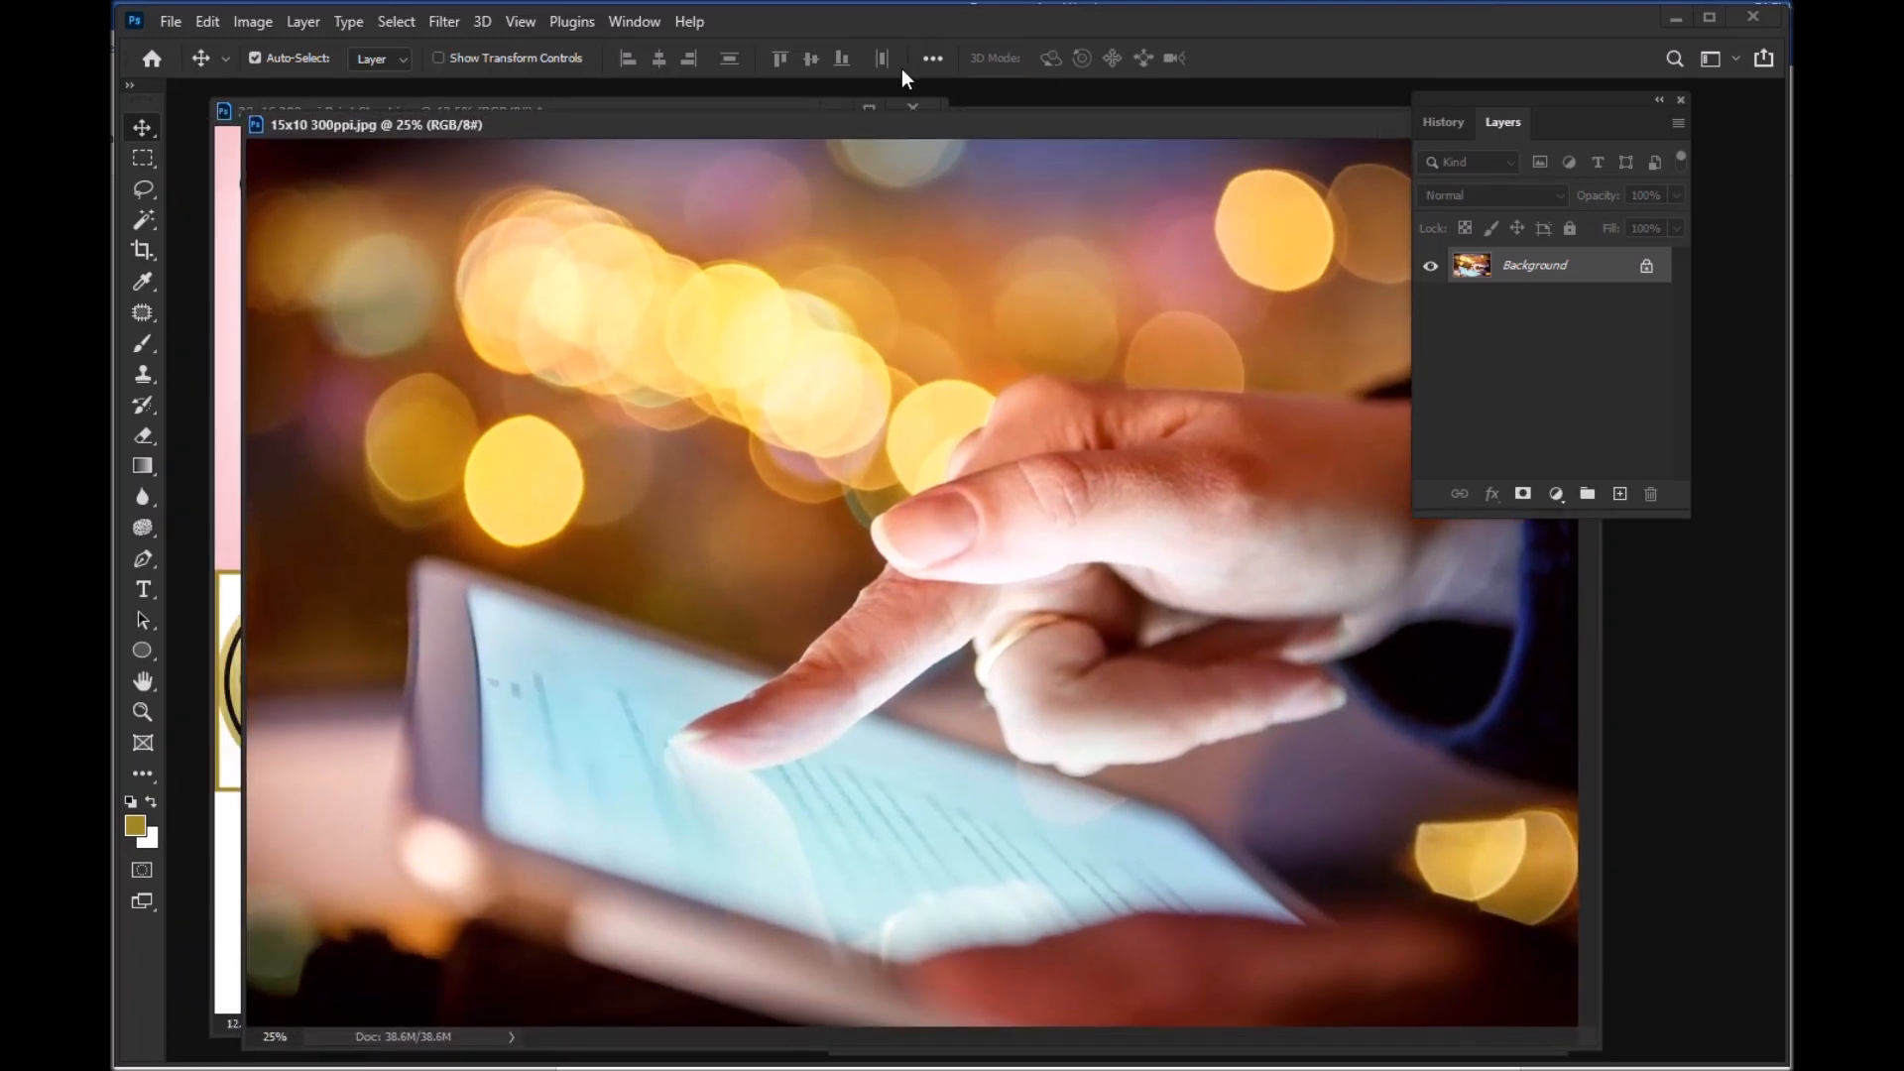
{"action": "left_click", "coordinate": [240, 22]}
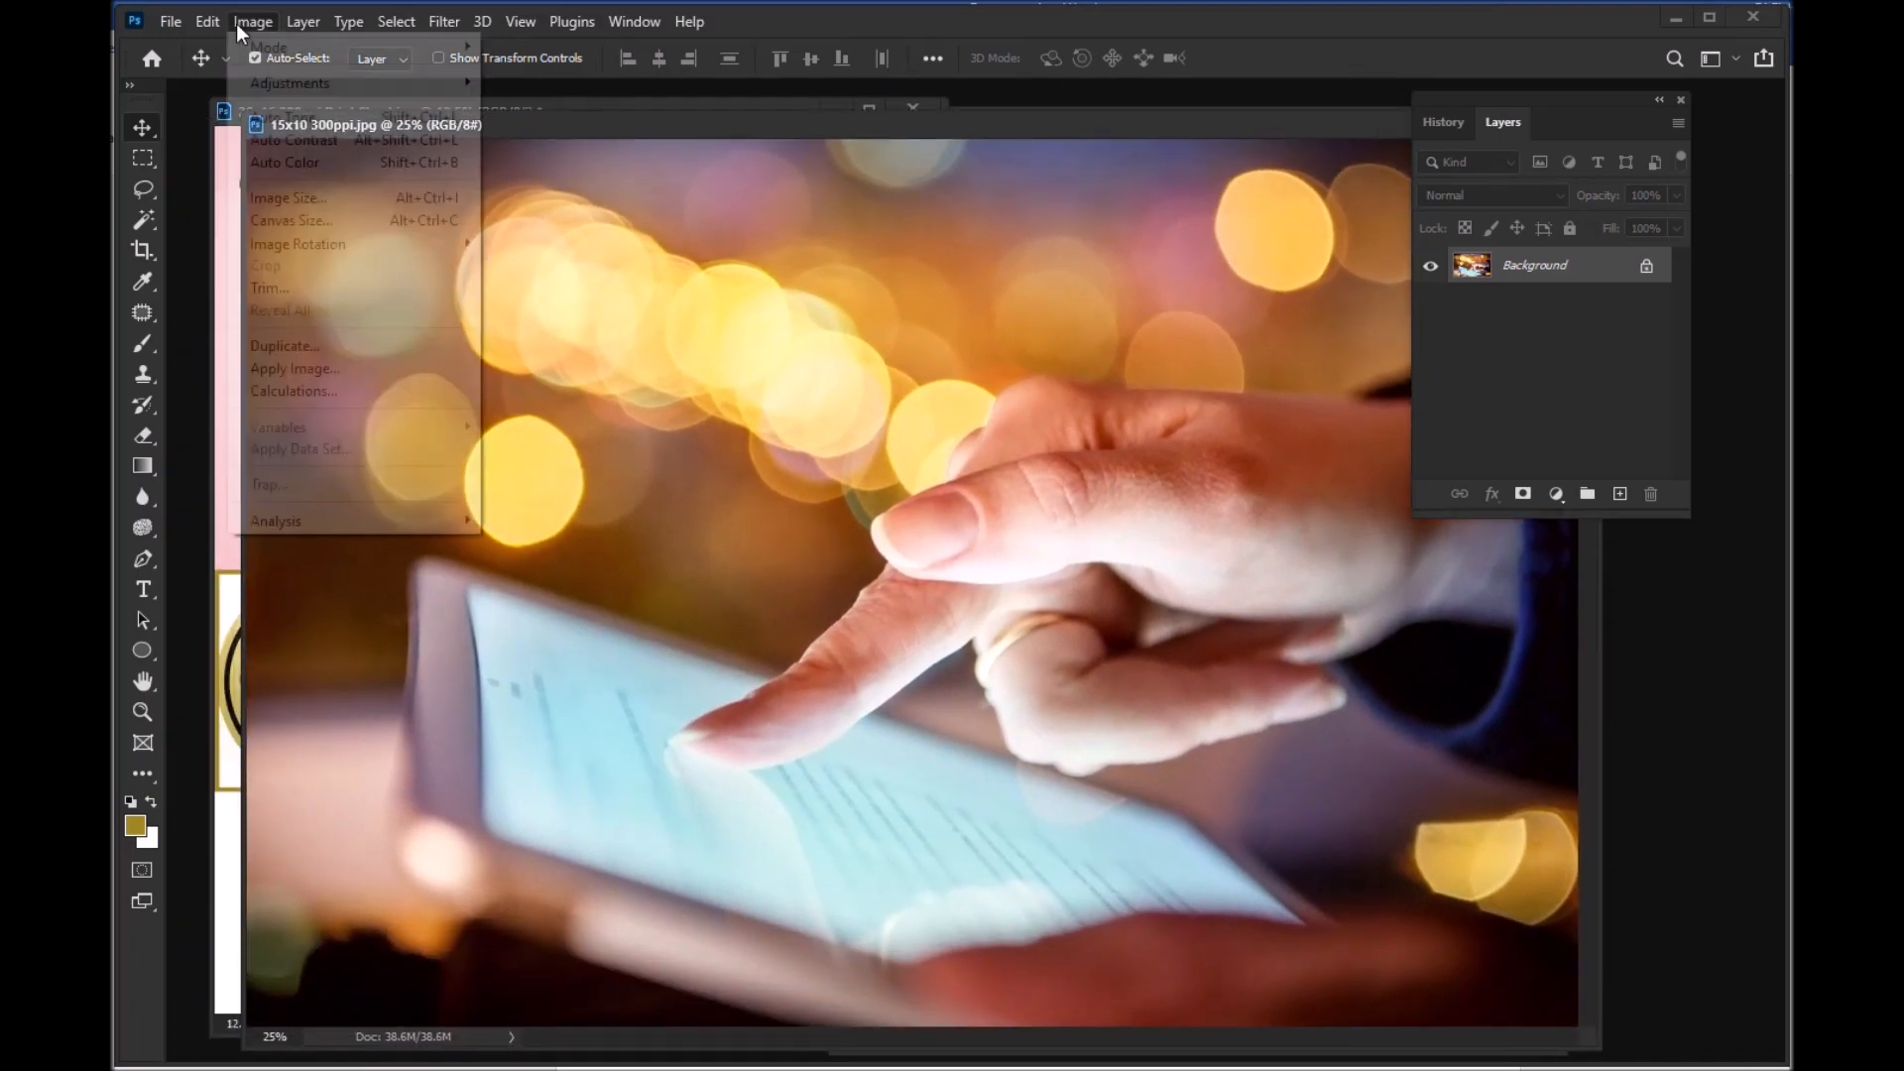
{"action": "left_click", "coordinate": [295, 203]}
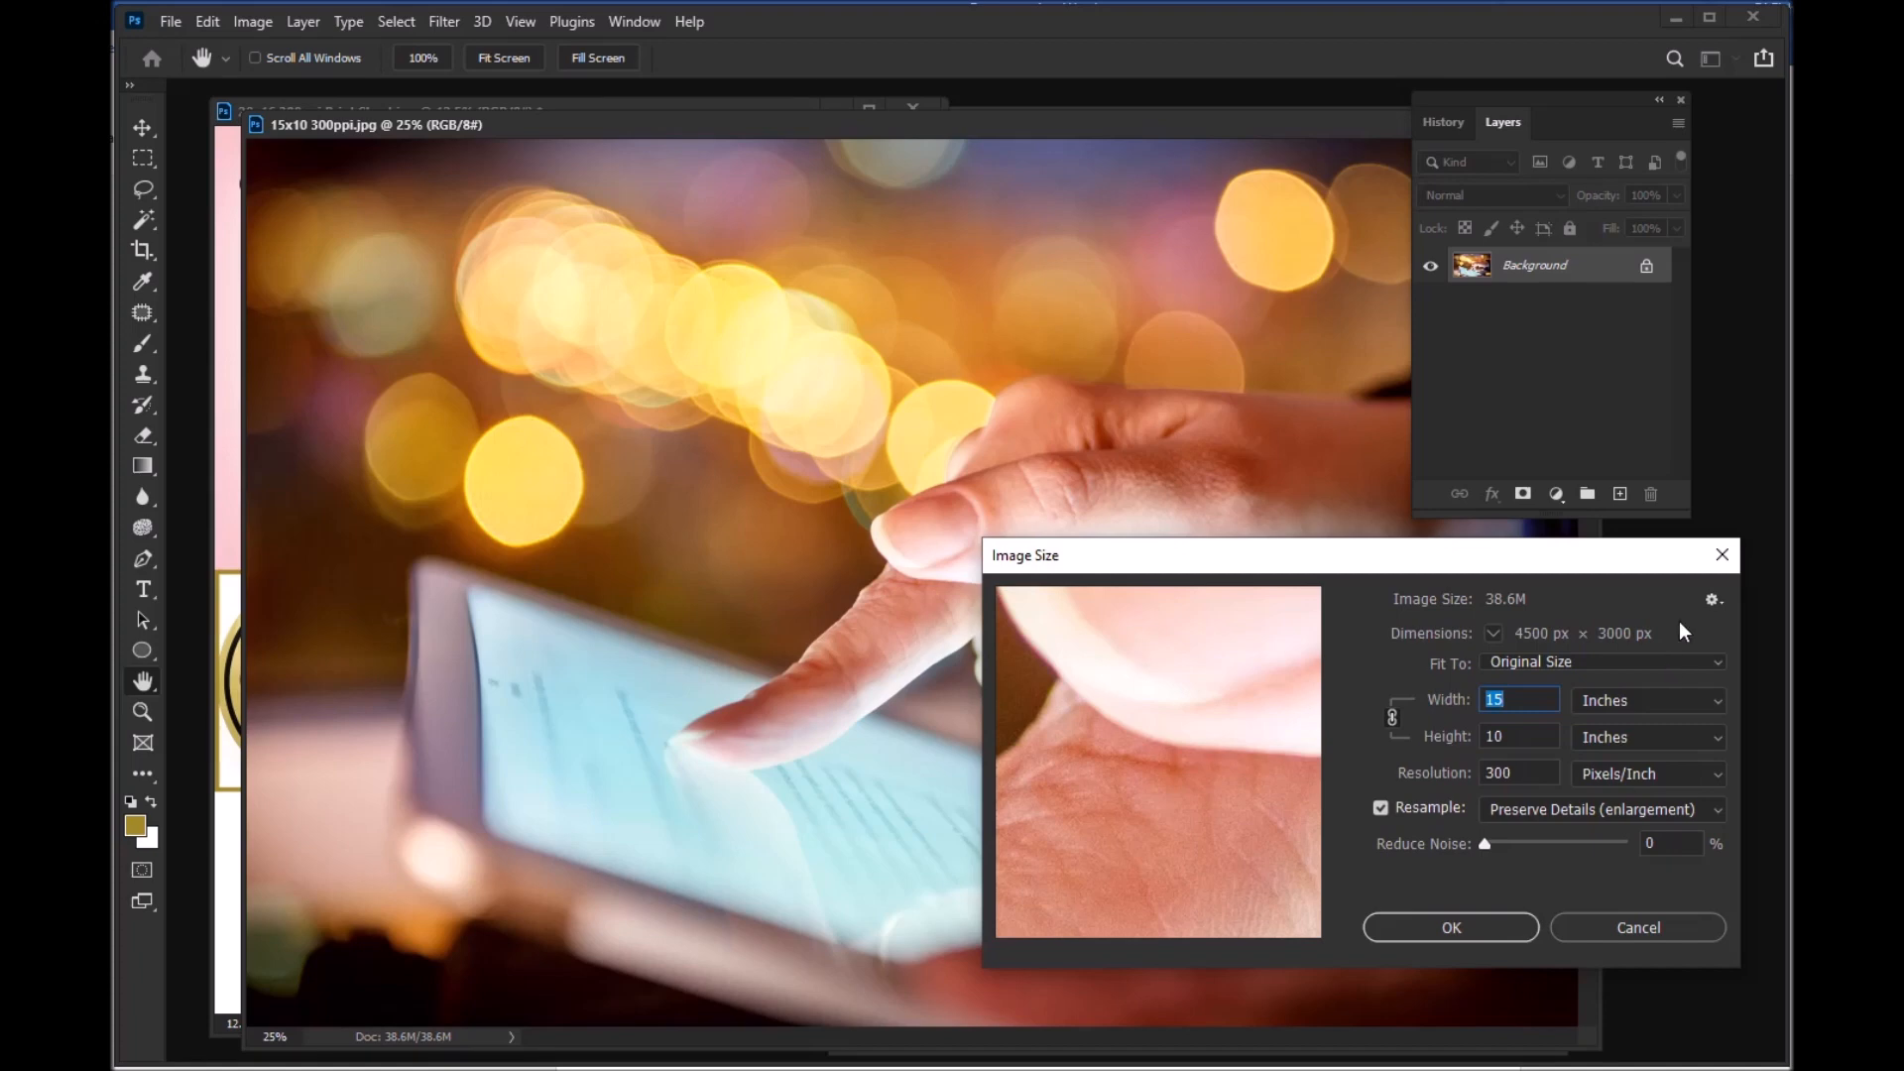
{"action": "left_click", "coordinate": [1723, 557]}
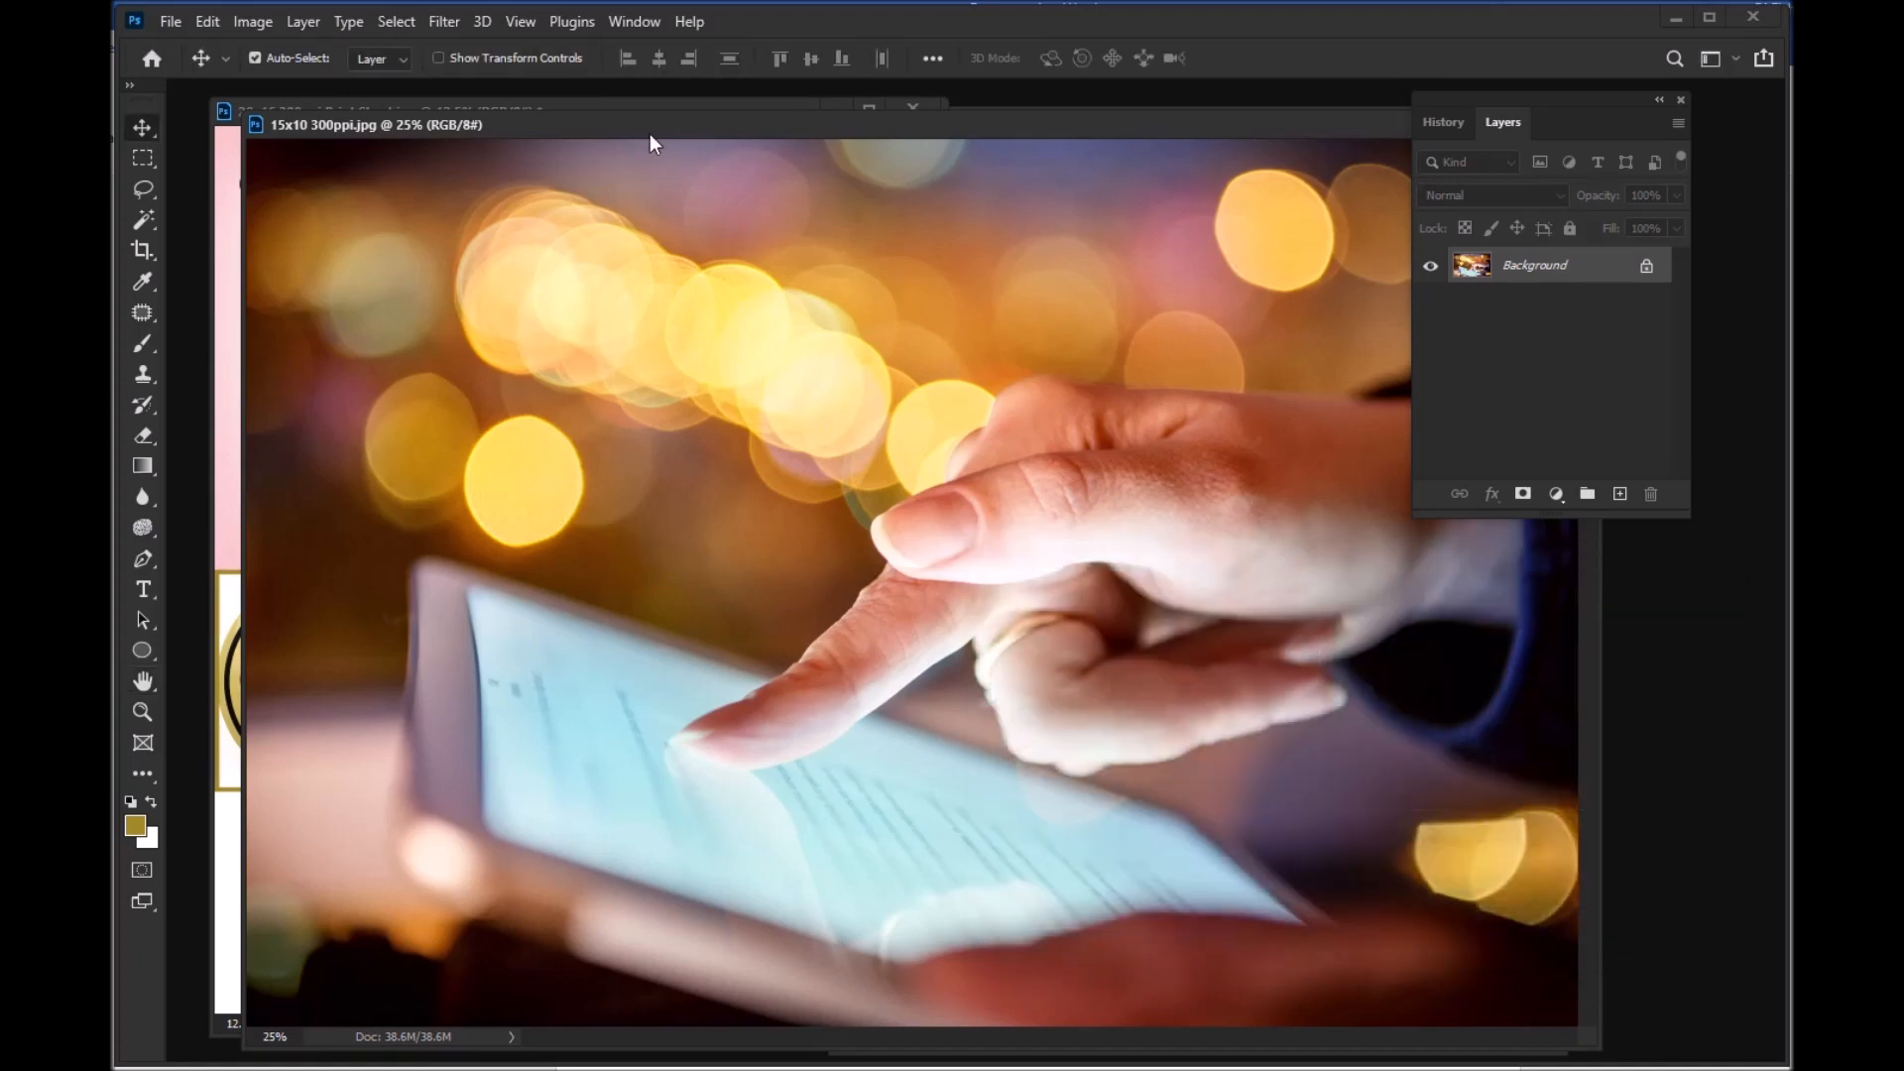
Step: Copy the whole 15x10 300ppi.jpg image into the print sheet below the 8x10 image, and move the Gold Award to the right-edge gap above it
{"action": "key", "text": "ctrl+a"}
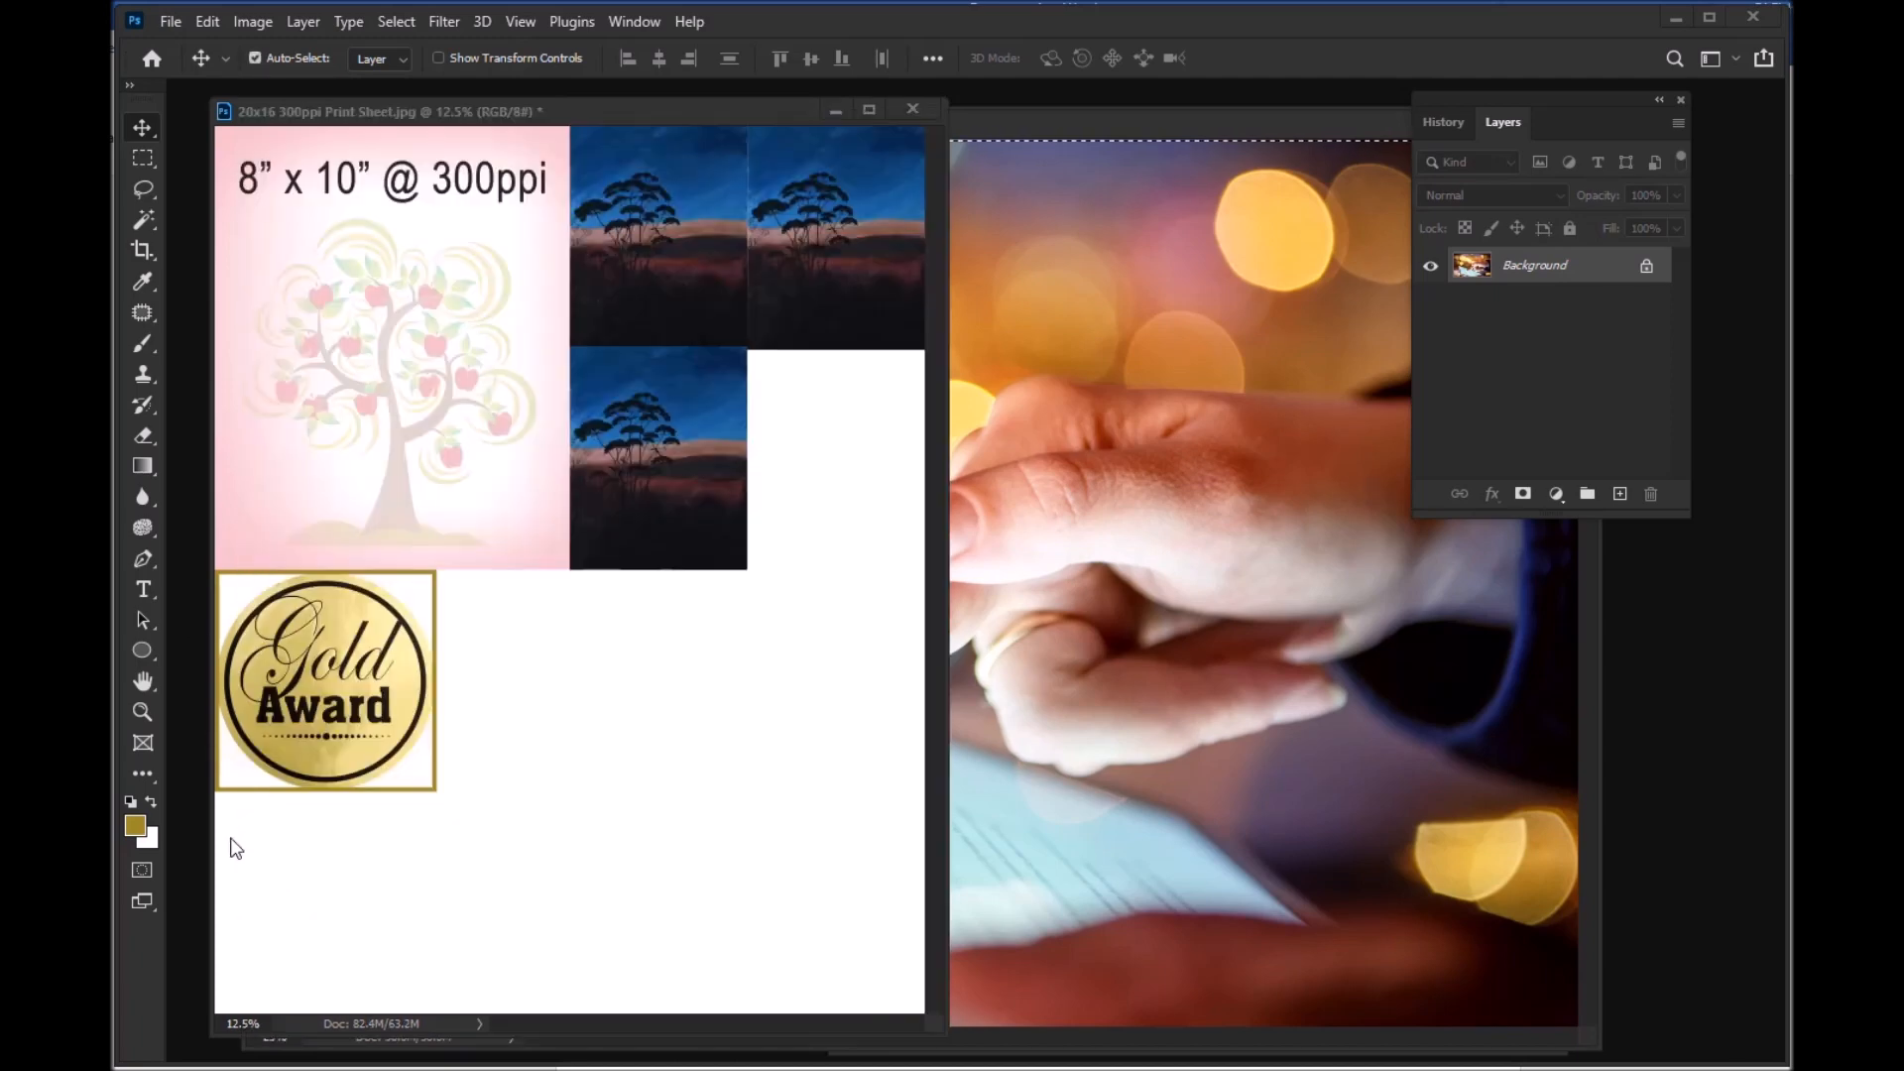
{"action": "left_click", "coordinate": [232, 843]}
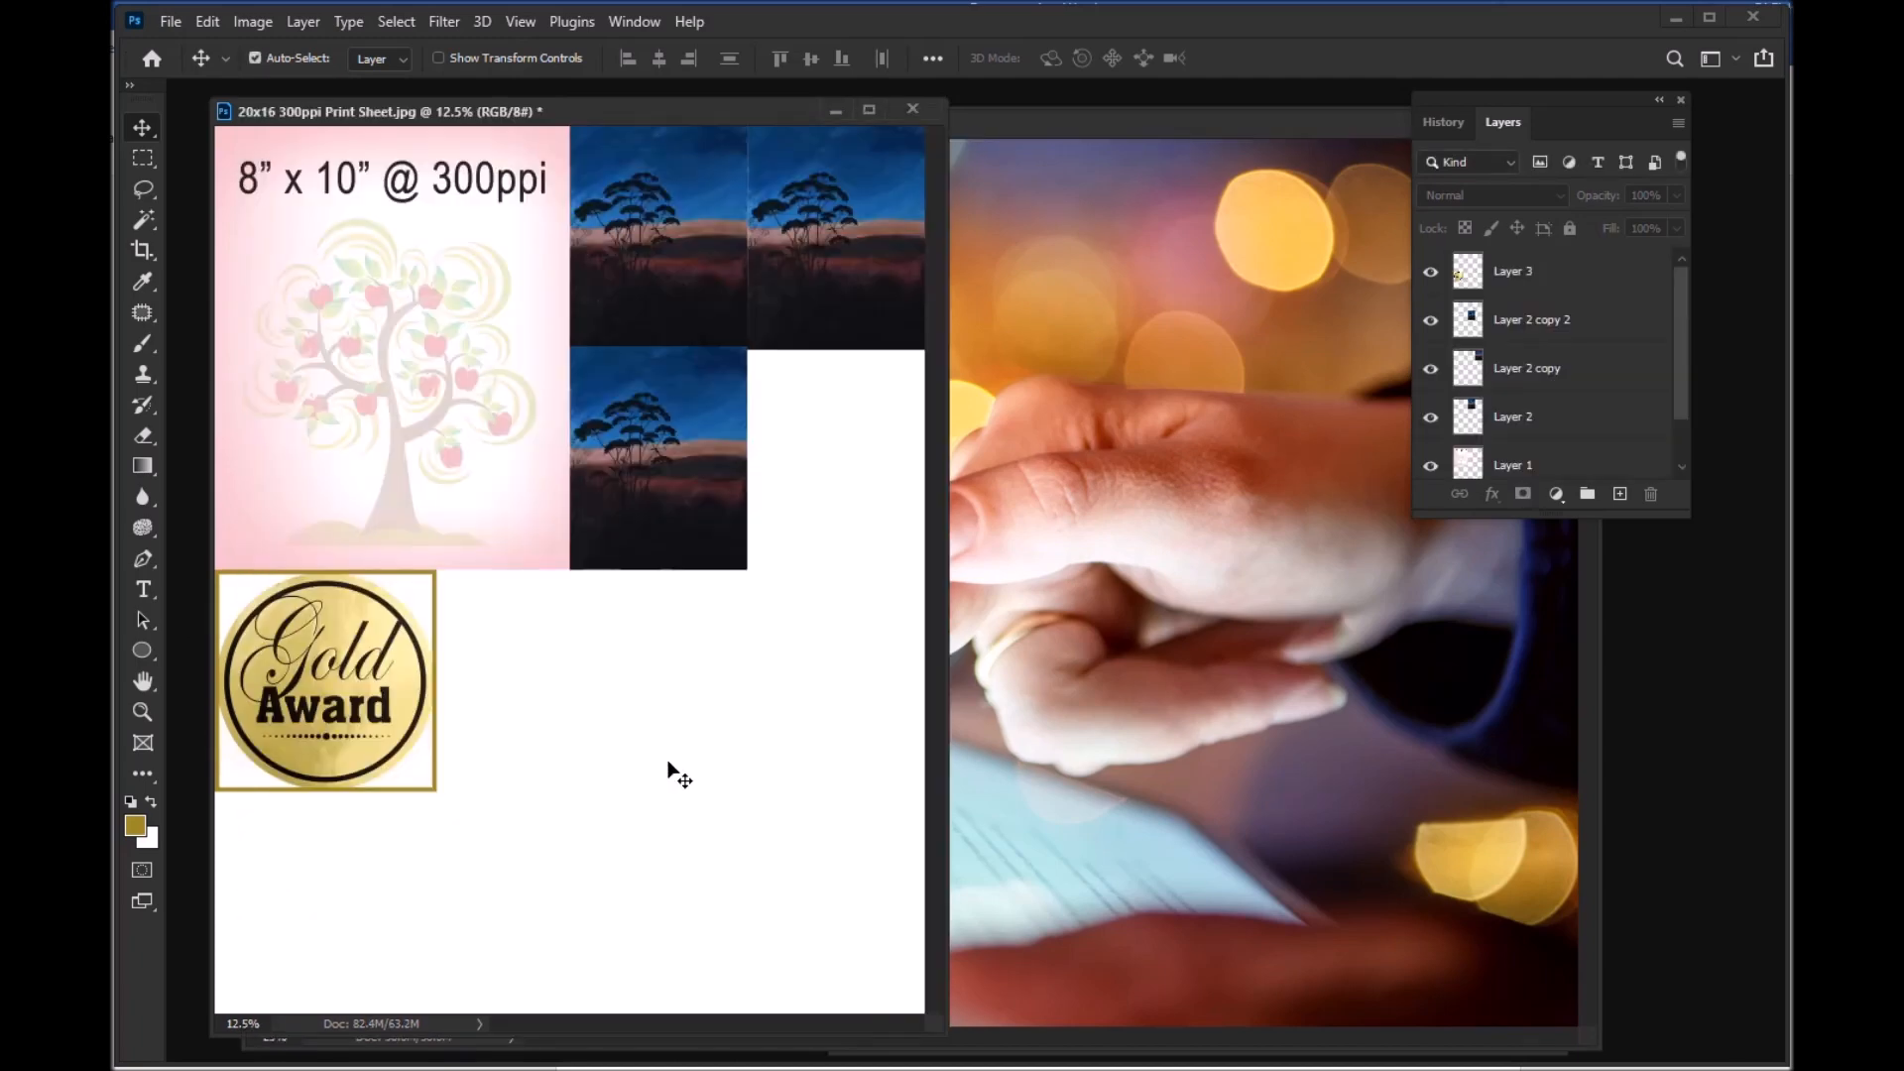
{"action": "key", "text": "ctrl+v"}
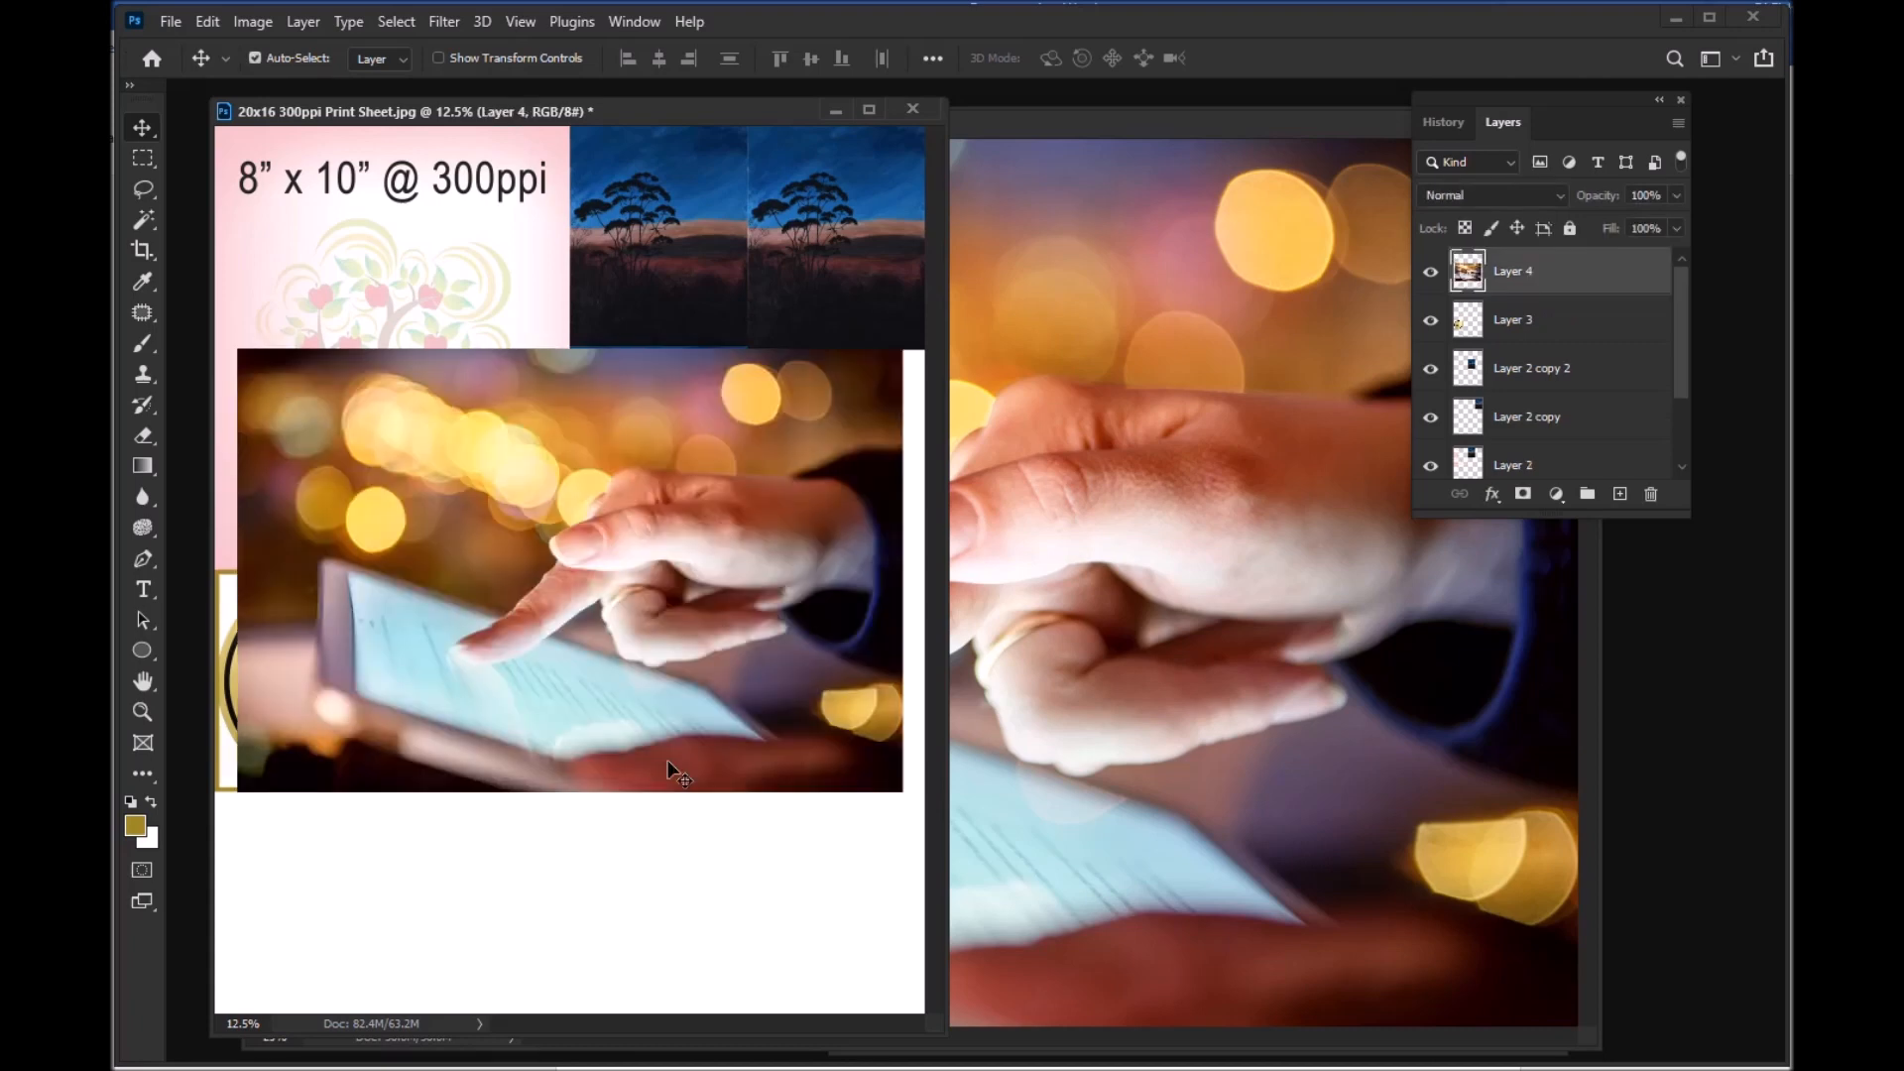
{"action": "left_click_drag", "start_coordinate": [669, 424], "coordinate": [662, 646]}
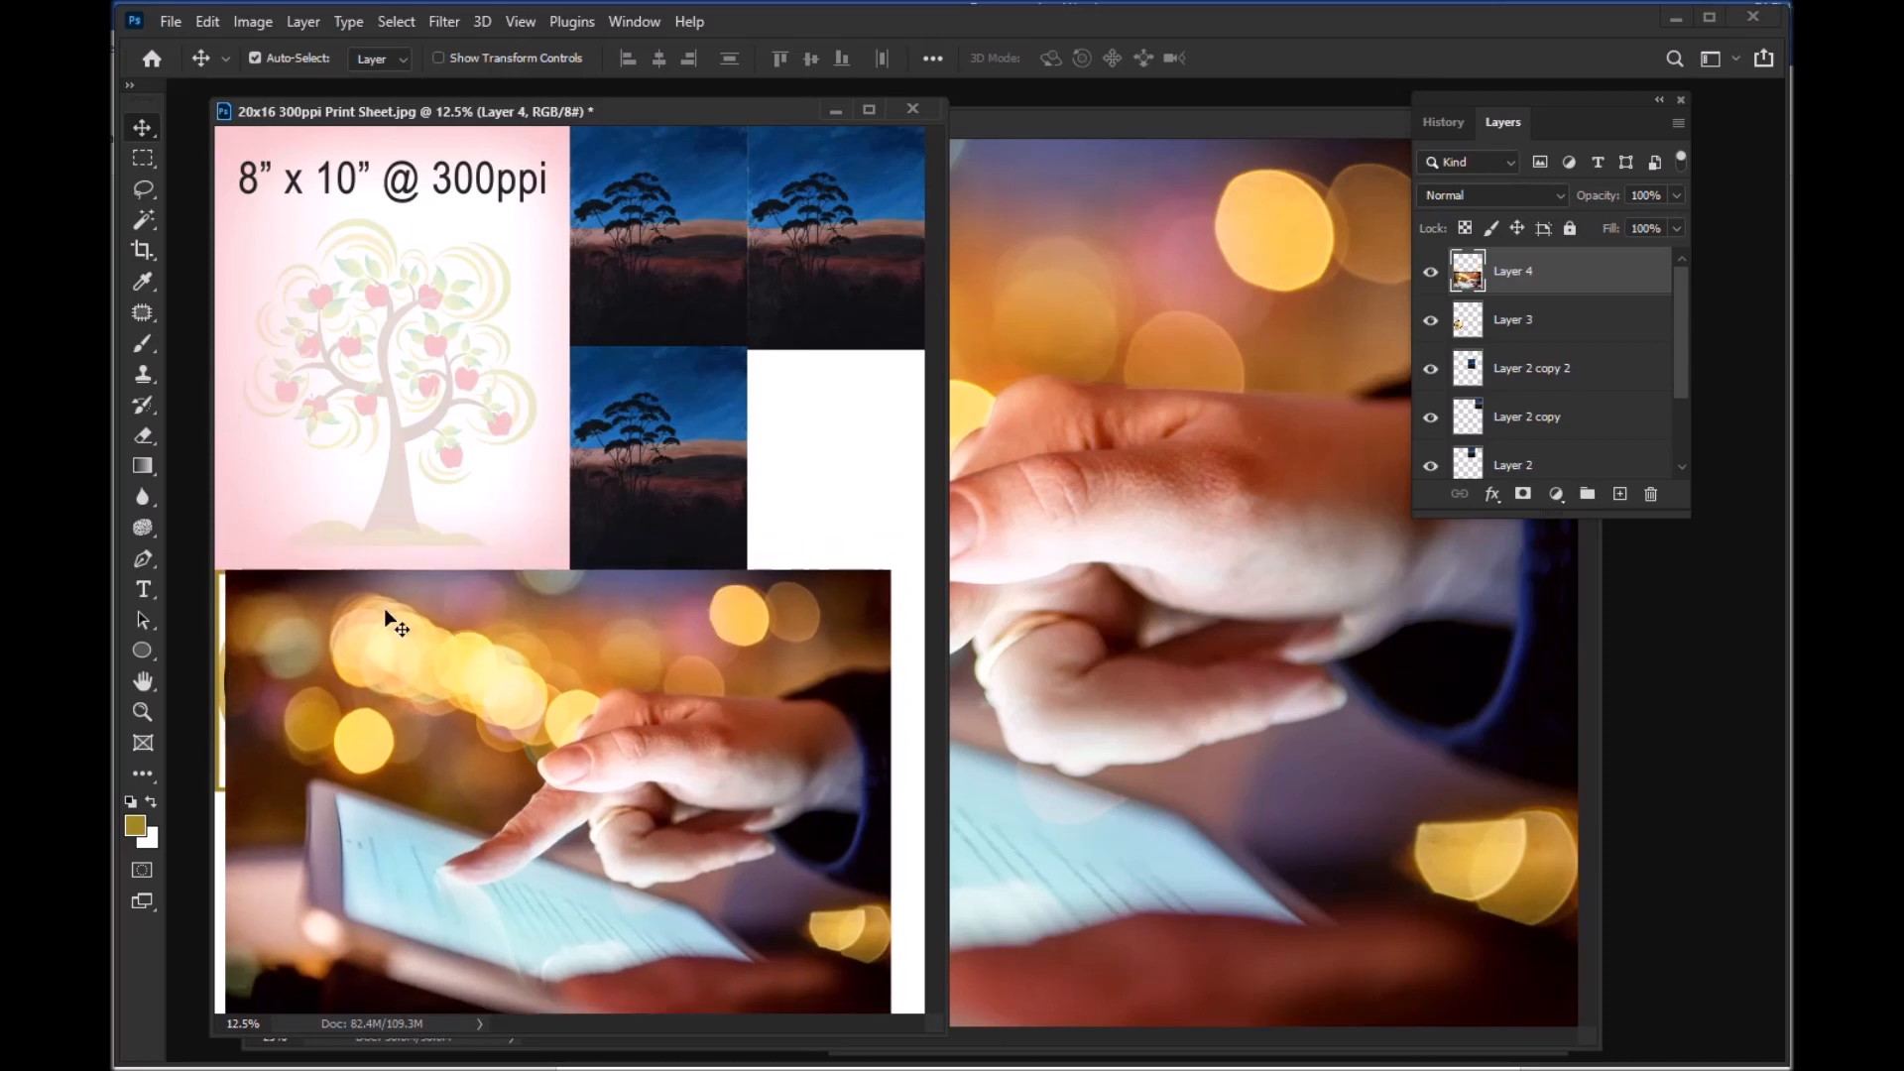
{"action": "left_click_drag", "start_coordinate": [228, 663], "coordinate": [706, 457]}
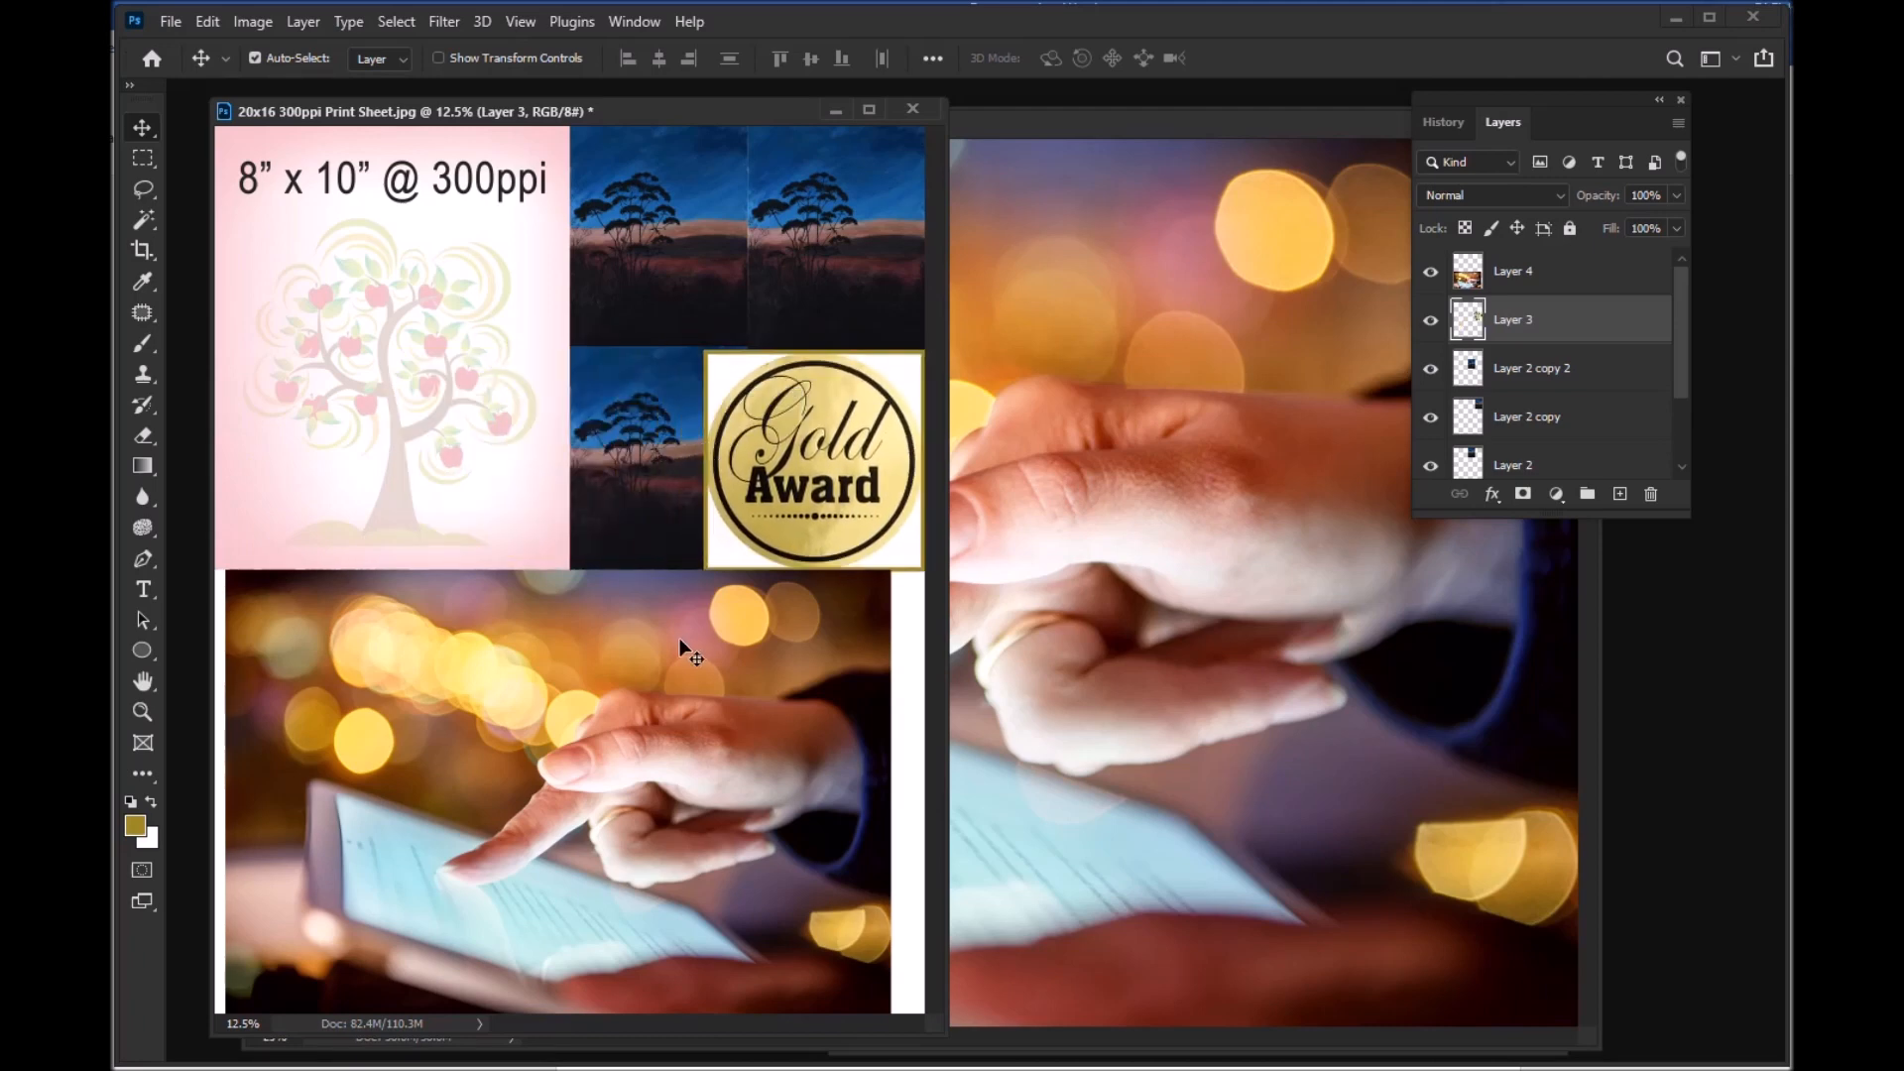
Step: Nudge the 15x10 hand-and-tablet image left until it sits flush with the print sheet's left edge
{"action": "left_click", "coordinate": [680, 643]}
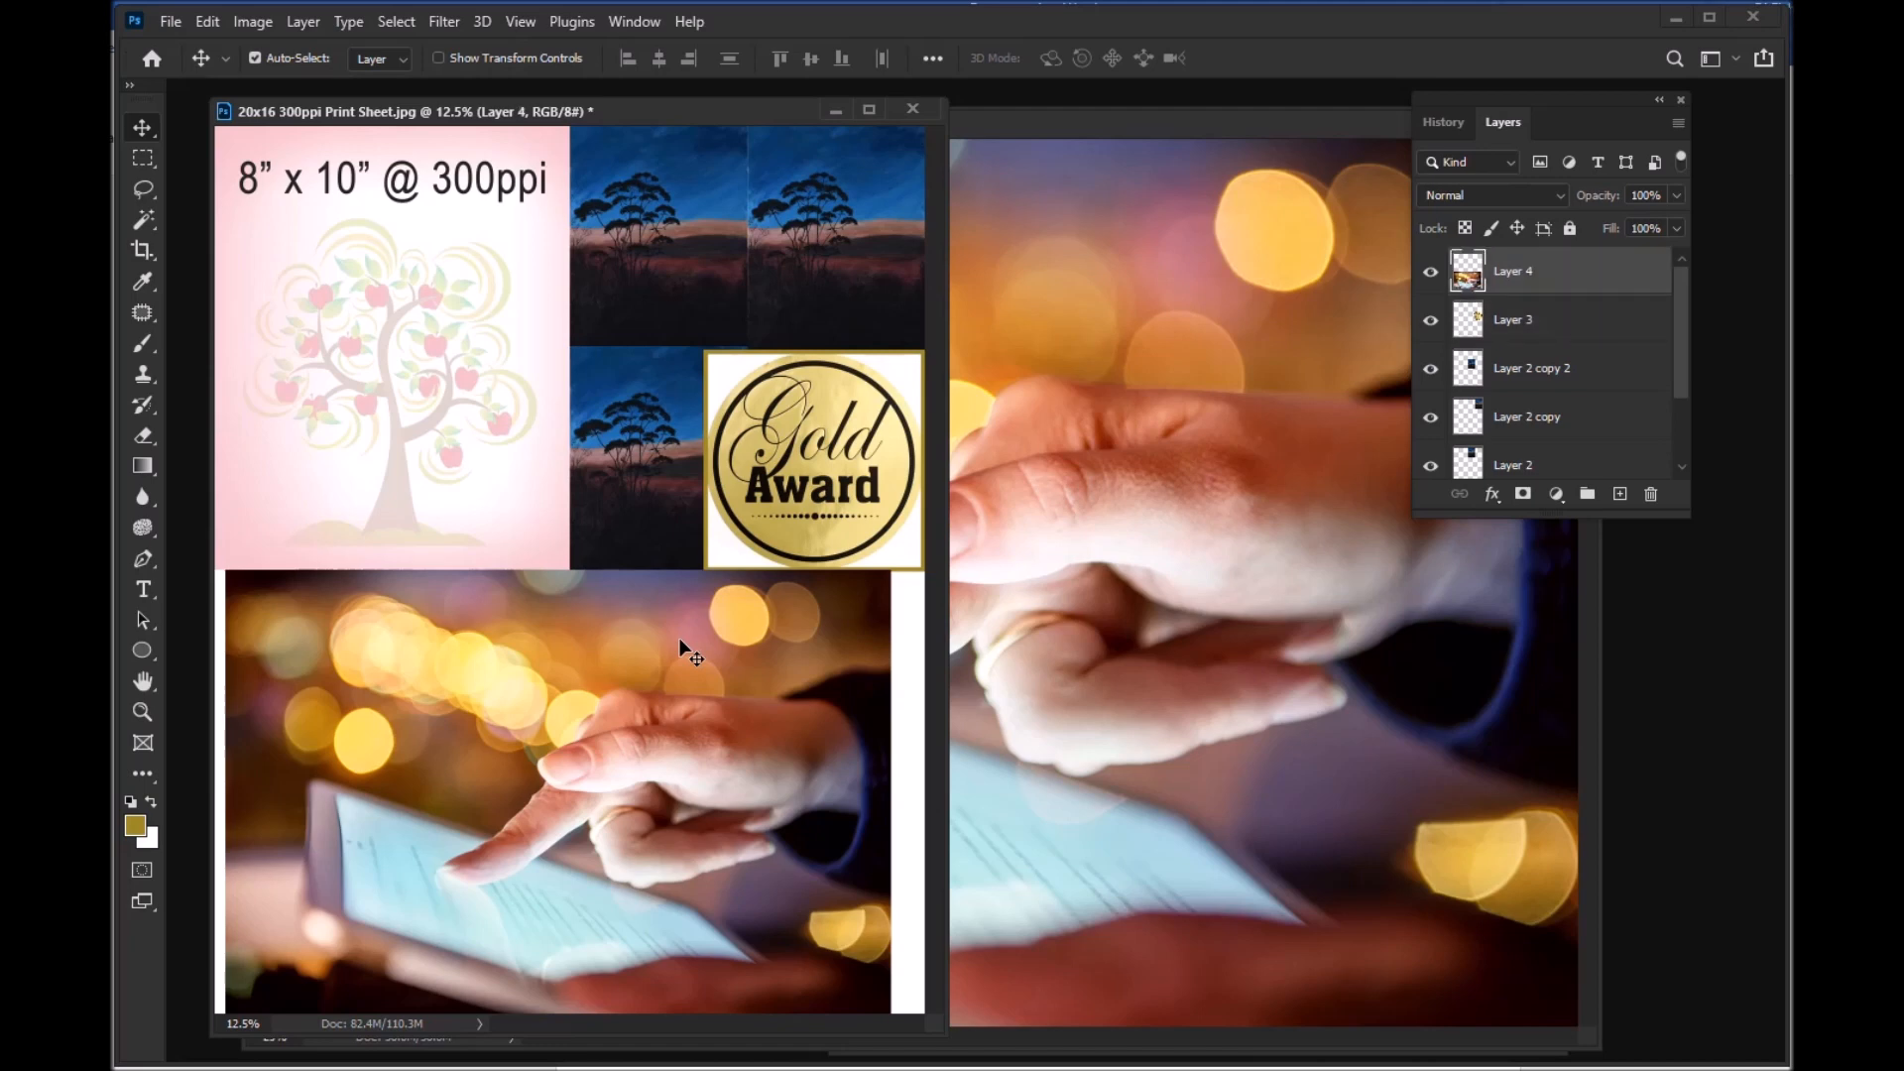
{"action": "key", "text": "shift+Left"}
{"action": "key", "text": "shift+Left"}
{"action": "key", "text": "shift+Left"}
{"action": "key", "text": "shift+Left"}
{"action": "key", "text": "shift+Left"}
{"action": "key", "text": "shift+Left"}
{"action": "key", "text": "shift+Left"}
{"action": "key", "text": "shift+Left"}
{"action": "key", "text": "shift+Left"}
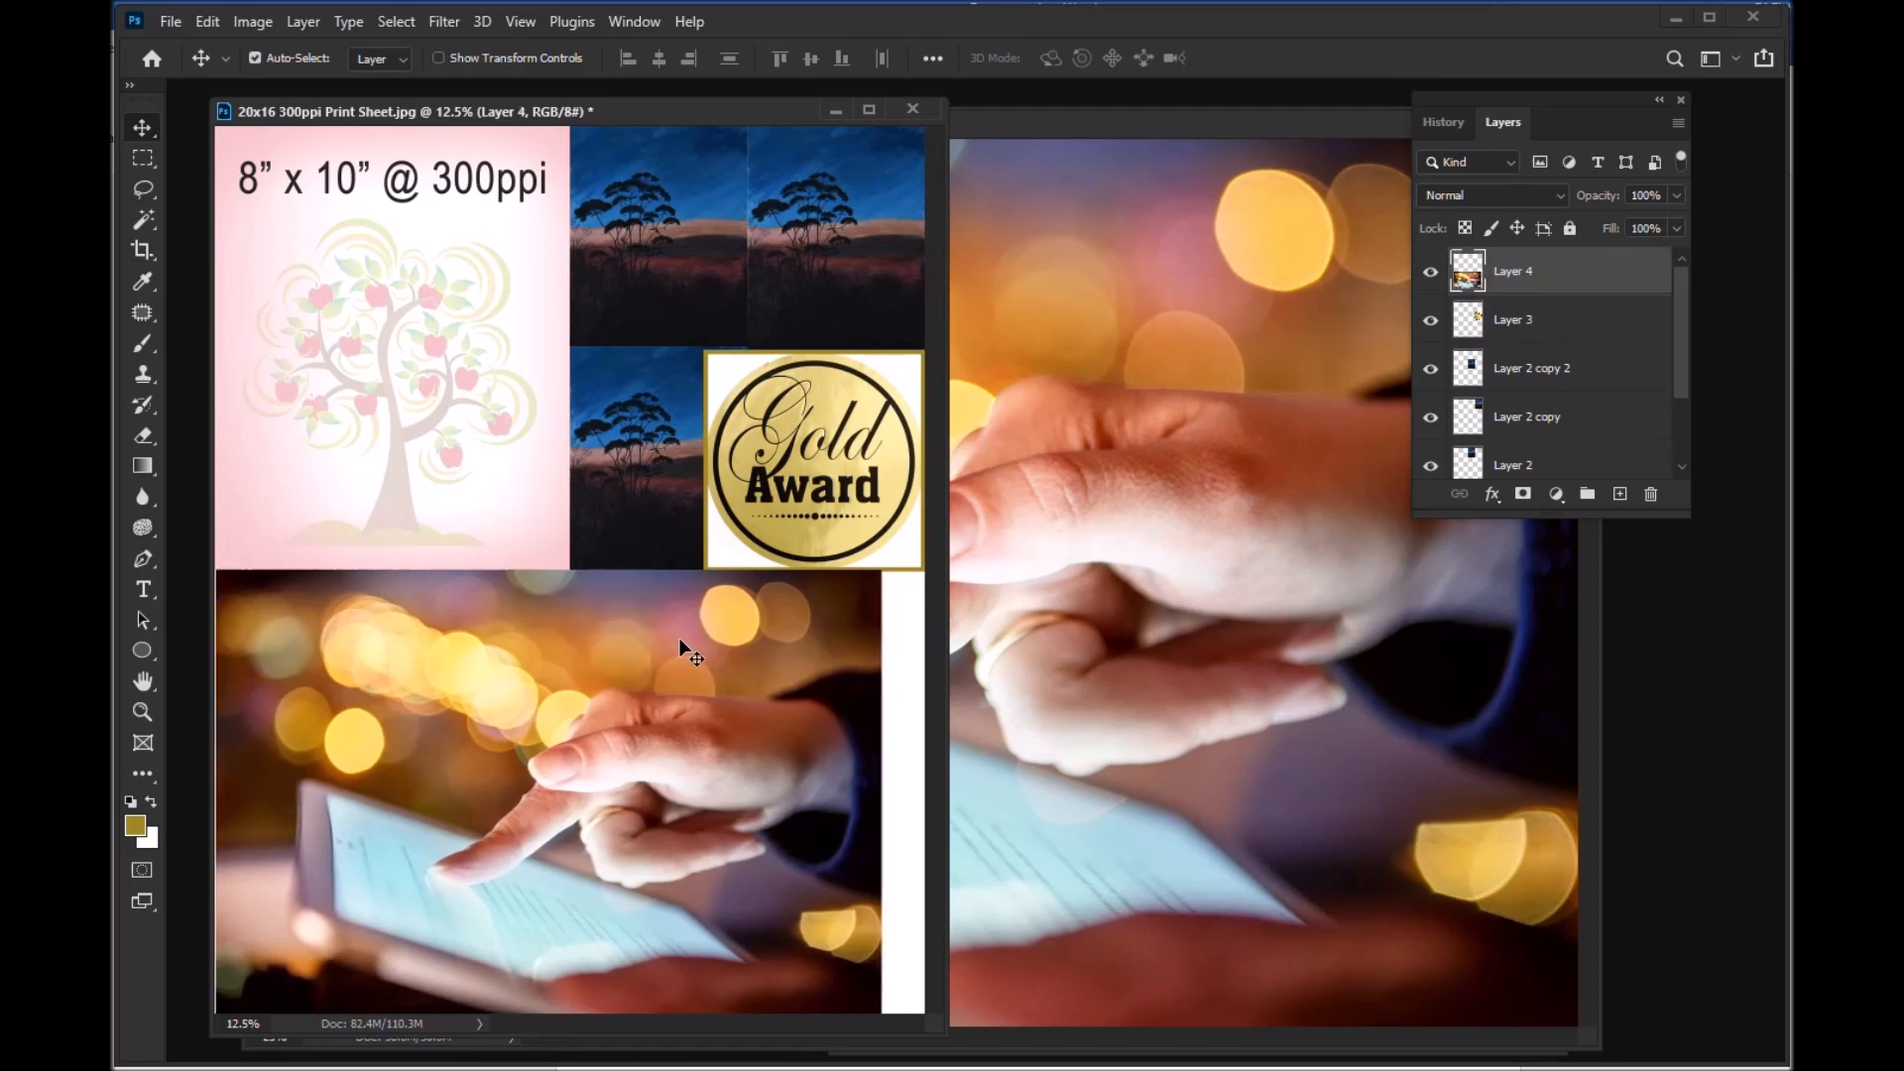
{"action": "key", "text": "shift+Left"}
{"action": "key", "text": "shift+Right"}
{"action": "key", "text": "shift+Right"}
{"action": "key", "text": "shift+Left"}
{"action": "key", "text": "shift+Left"}
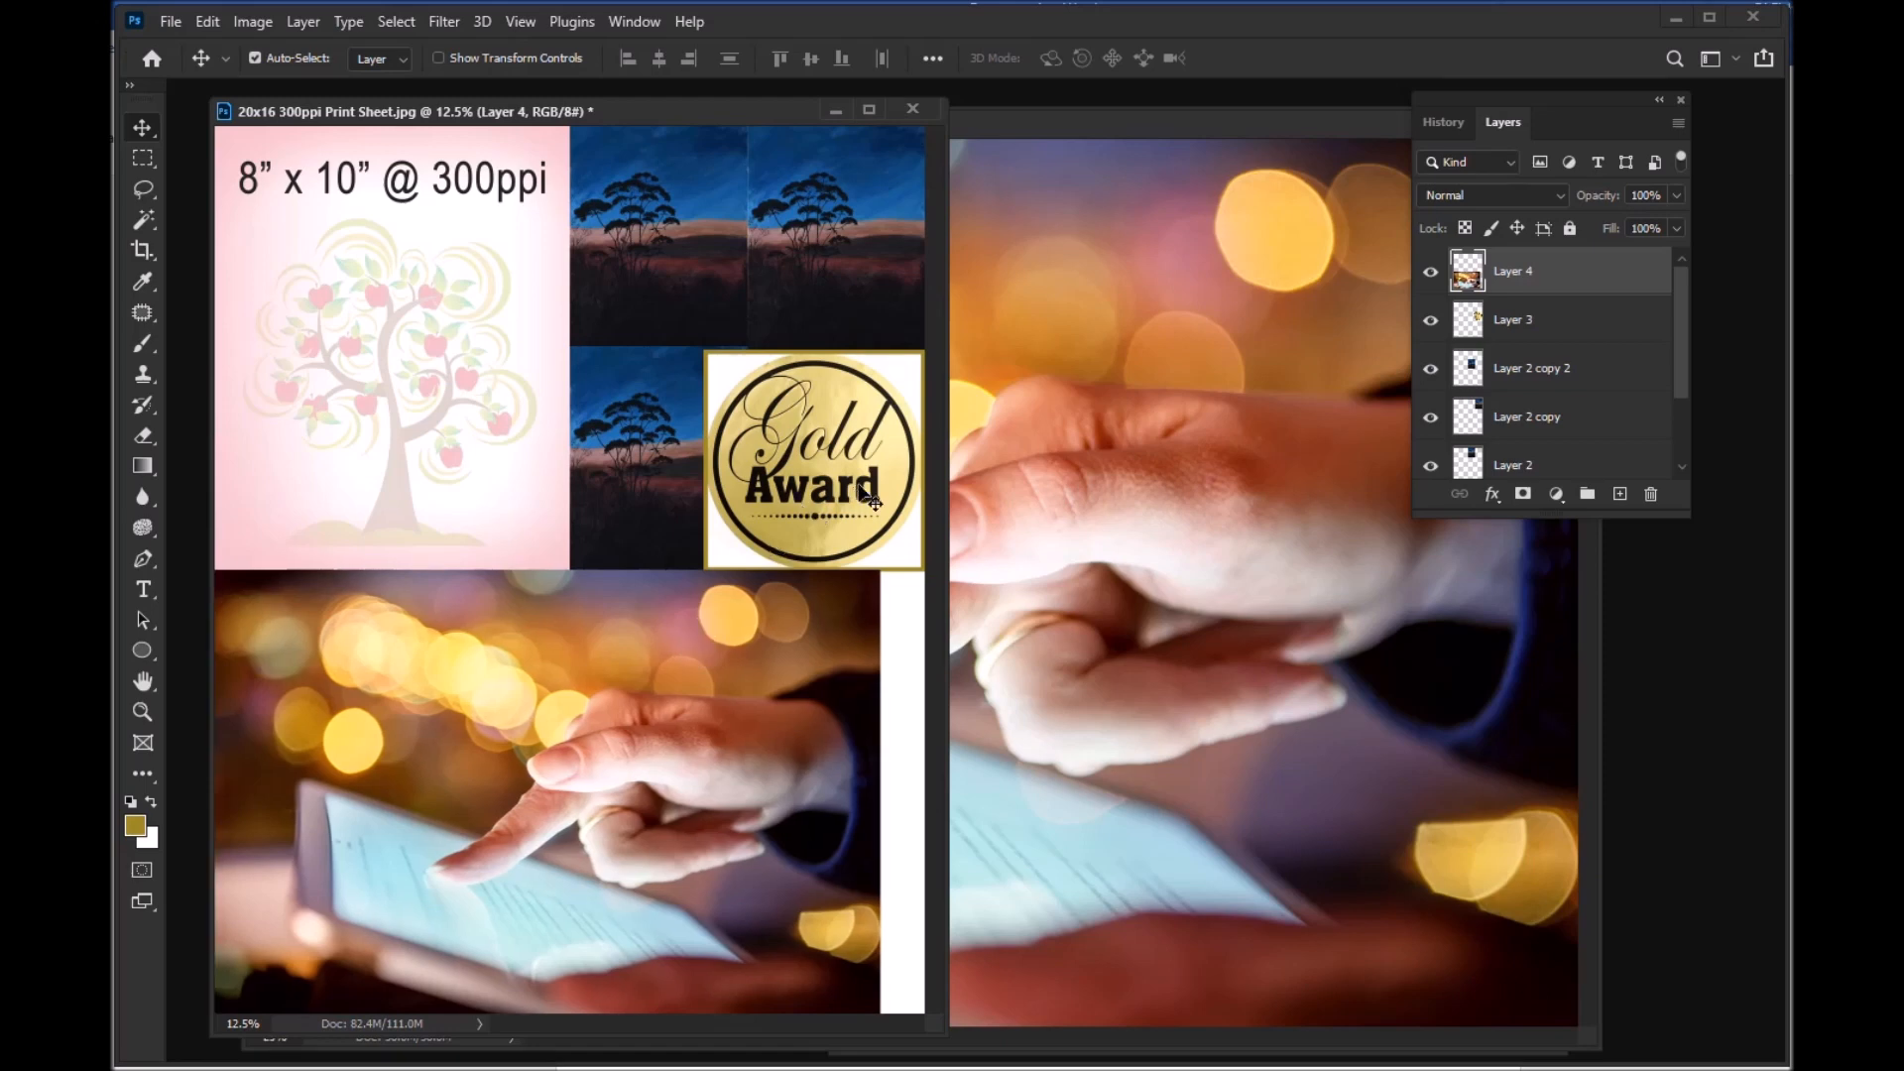
Step: Shift the Gold Award image slightly up and left, and hide its layer
{"action": "mouse_move", "coordinate": [863, 491]}
{"action": "left_mouse_down"}
{"action": "mouse_move", "coordinate": [757, 340]}
{"action": "mouse_move", "coordinate": [820, 371]}
{"action": "mouse_move", "coordinate": [791, 312]}
{"action": "mouse_move", "coordinate": [887, 453]}
{"action": "mouse_move", "coordinate": [867, 486]}
{"action": "left_mouse_up"}
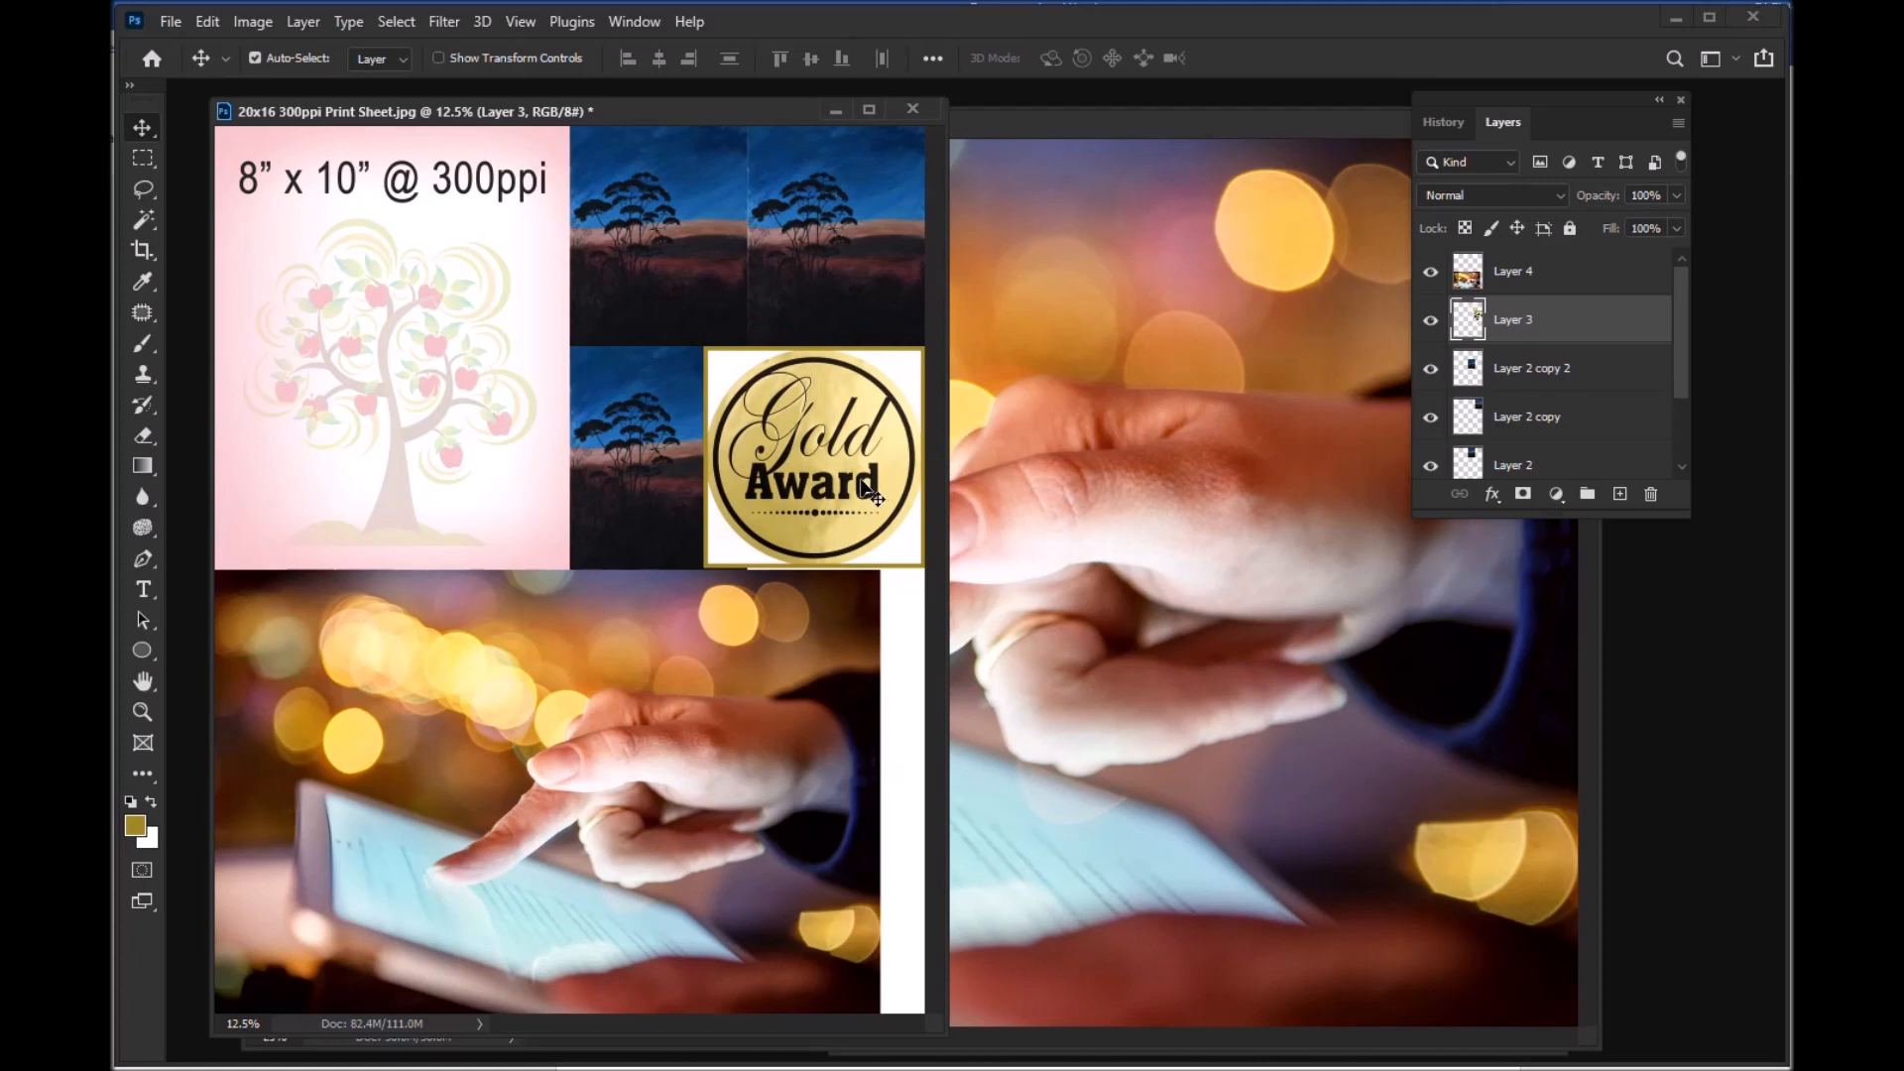
{"action": "left_click_drag", "start_coordinate": [833, 466], "coordinate": [811, 442]}
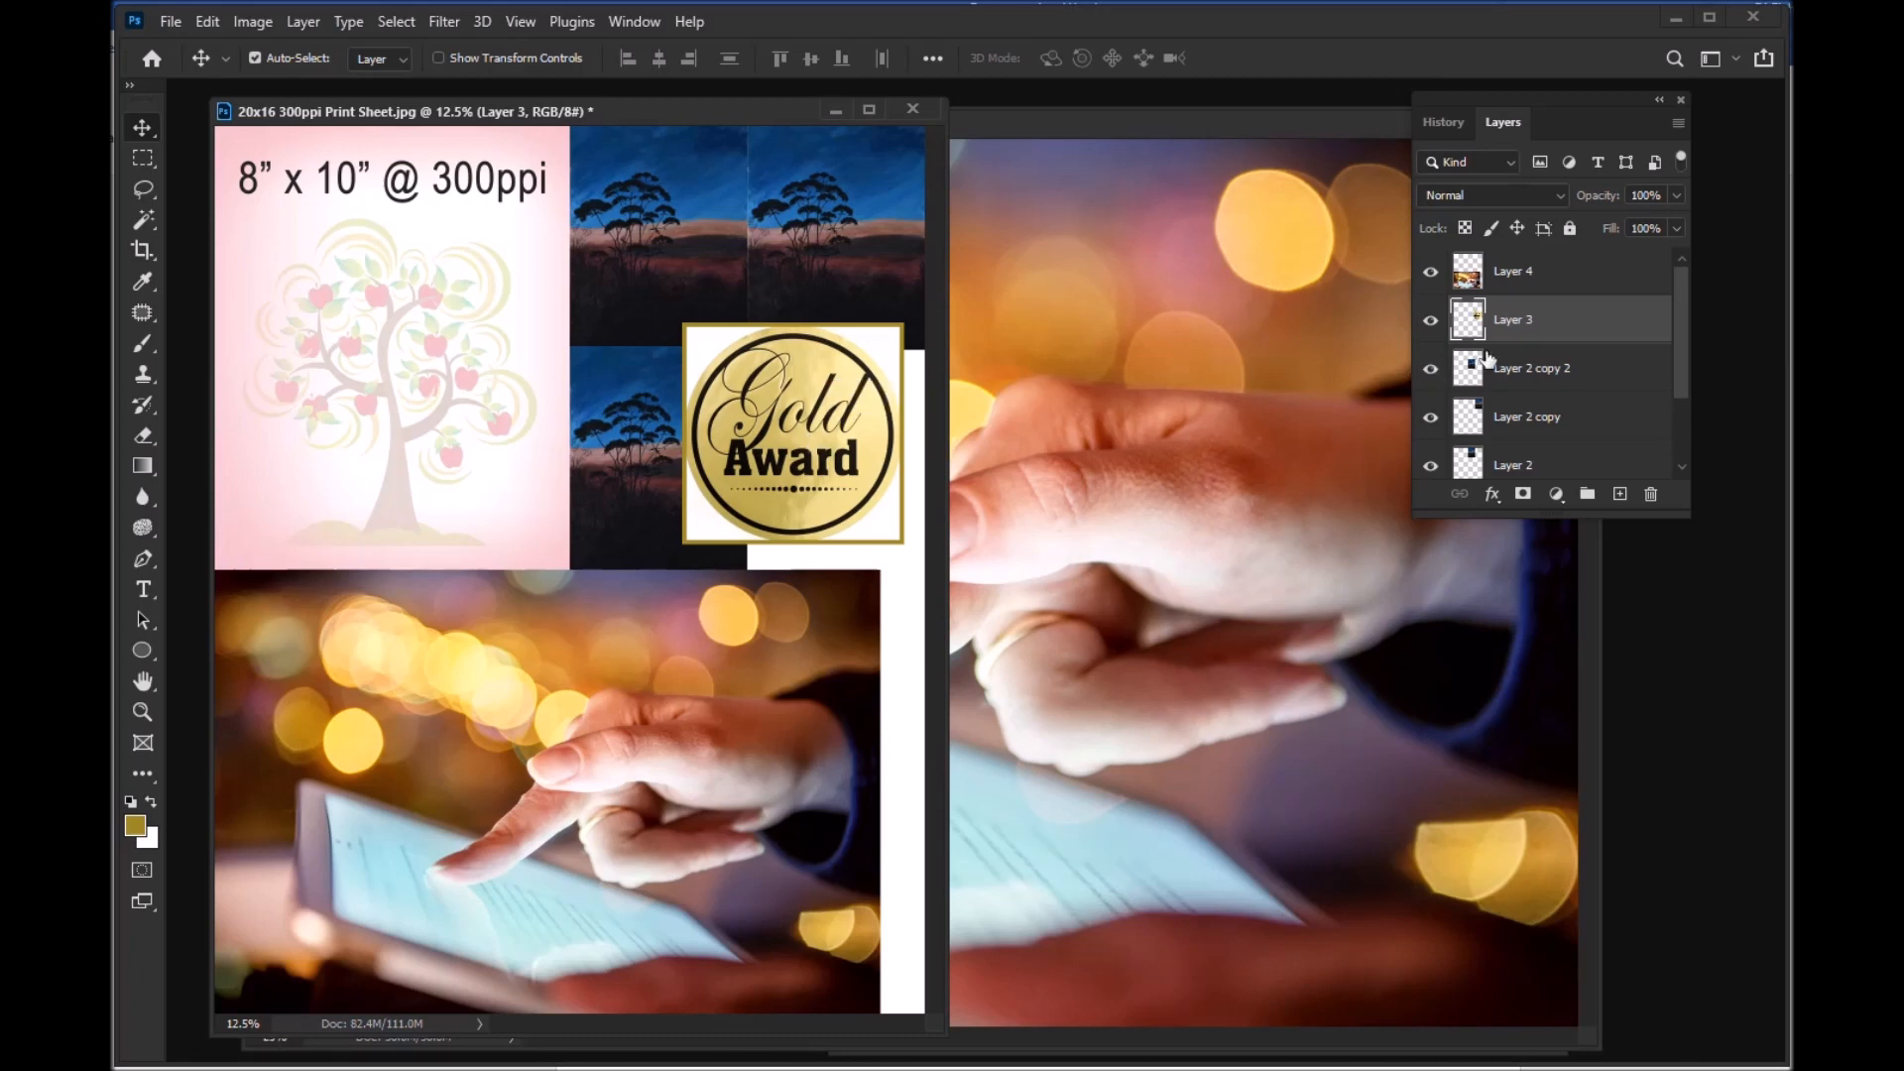
{"action": "left_click", "coordinate": [1431, 322]}
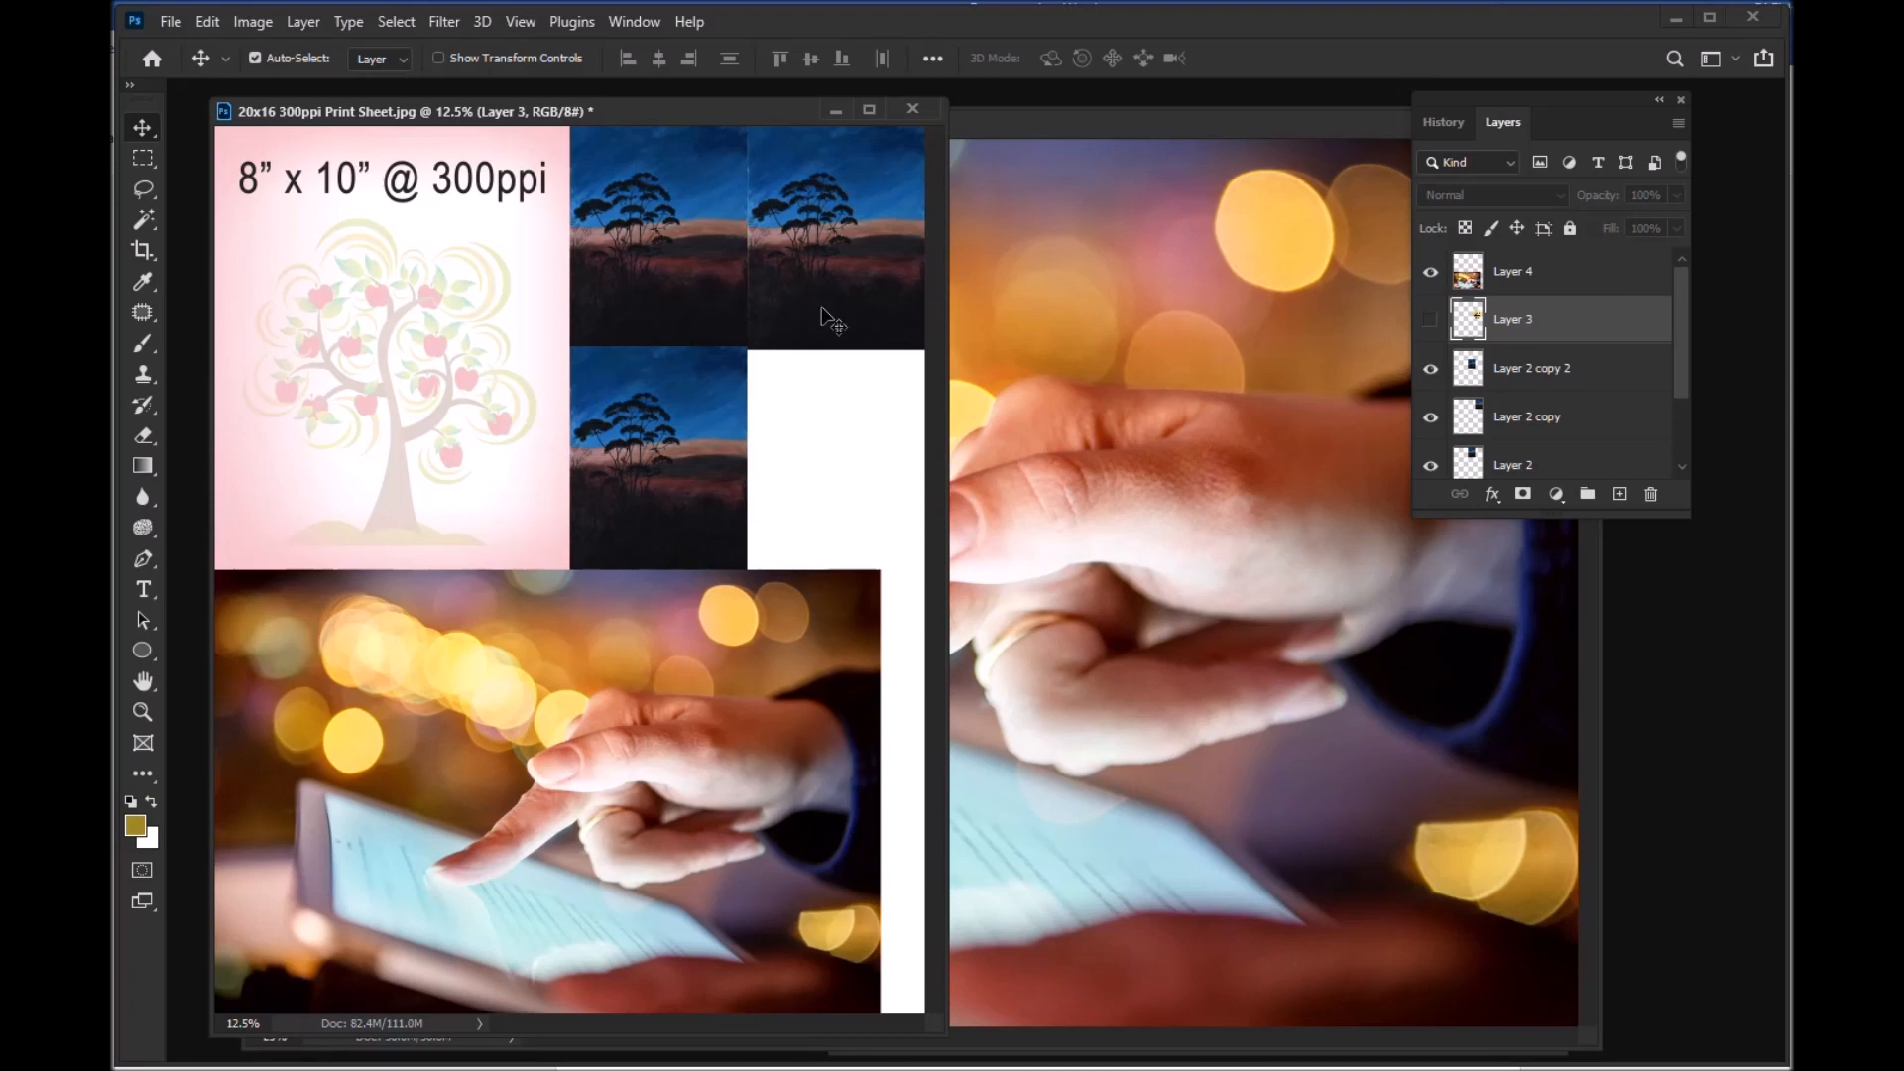
Step: Duplicate the lower landscape image and place the copy directly to its right, filling the gap under the upper-right landscape
{"action": "left_click", "coordinate": [682, 433]}
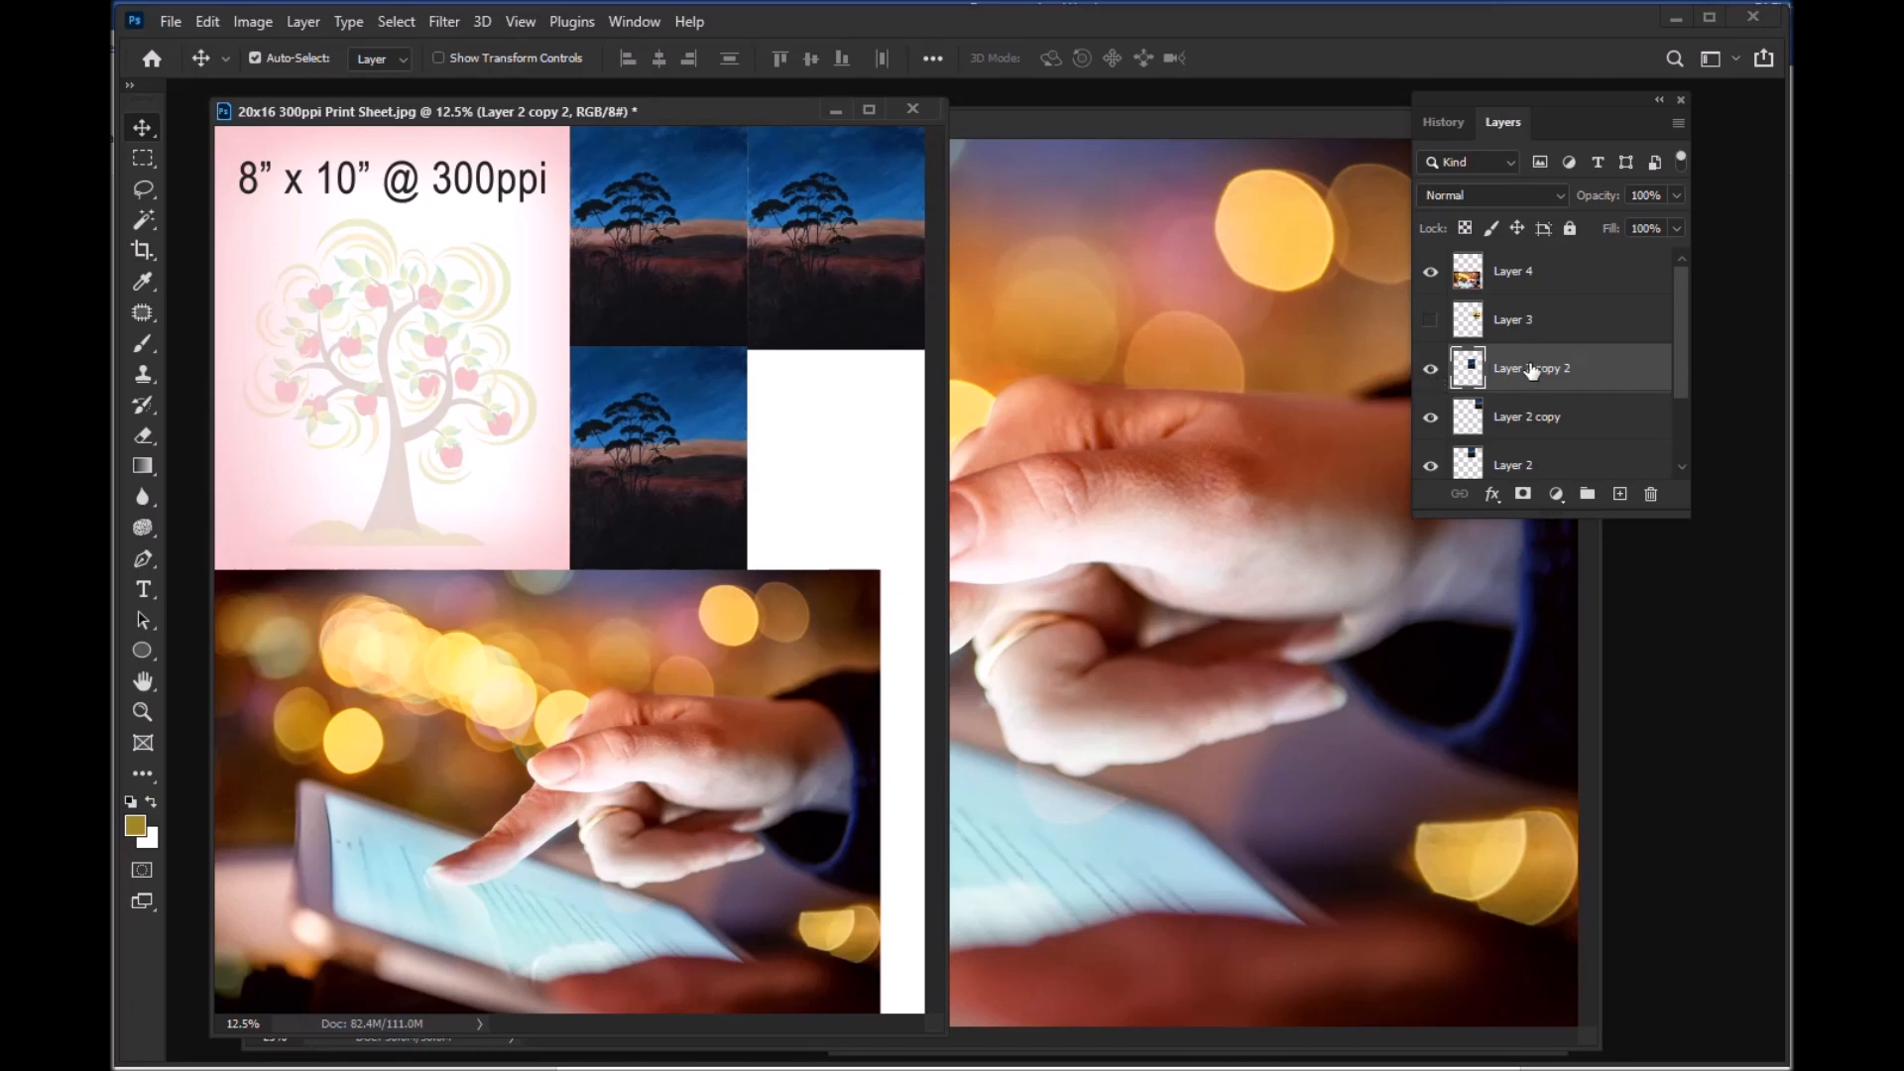
{"action": "key", "text": "ctrl+j"}
{"action": "left_click_drag", "start_coordinate": [669, 417], "coordinate": [843, 434]}
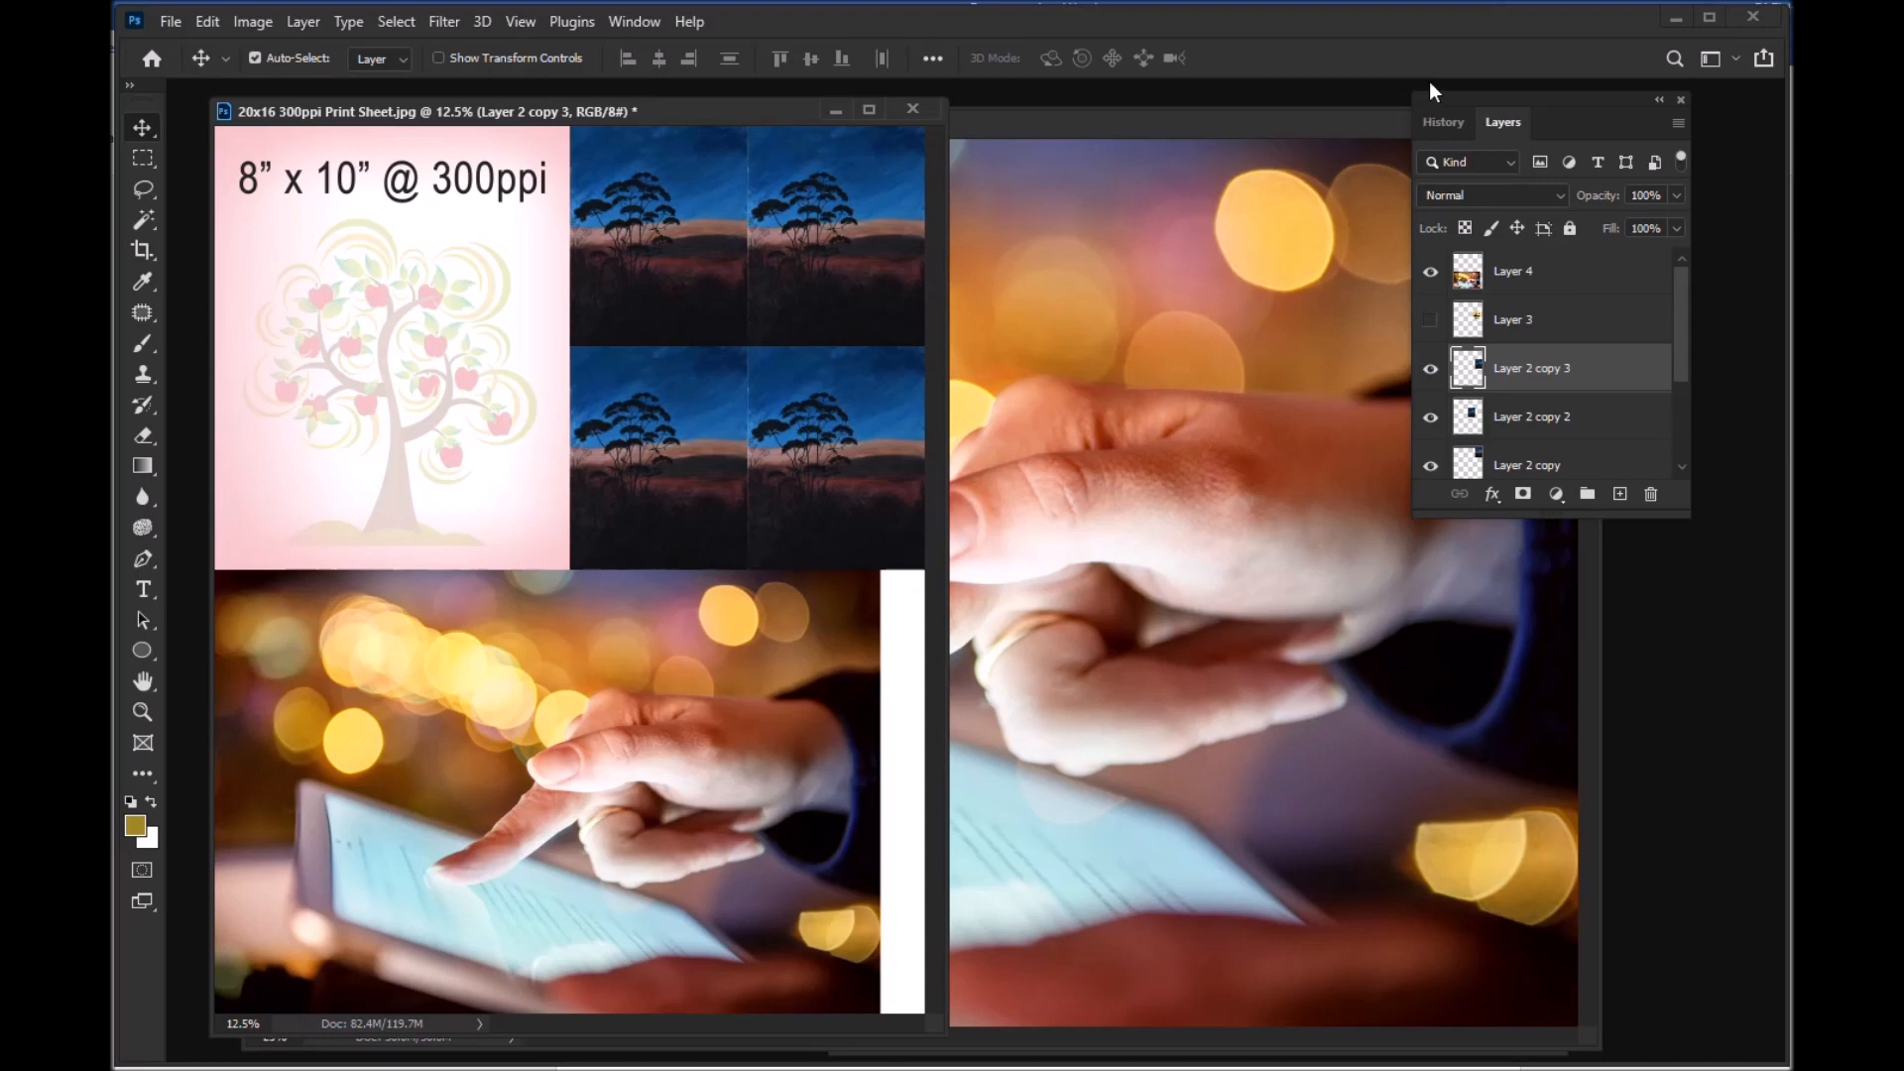
Step: Close the 15x10 300ppi.jpg and 5x4 300ppi.jpg documents and move the print sheet window toward the middle of the workspace
{"action": "left_click_drag", "start_coordinate": [1373, 117], "coordinate": [974, 240]}
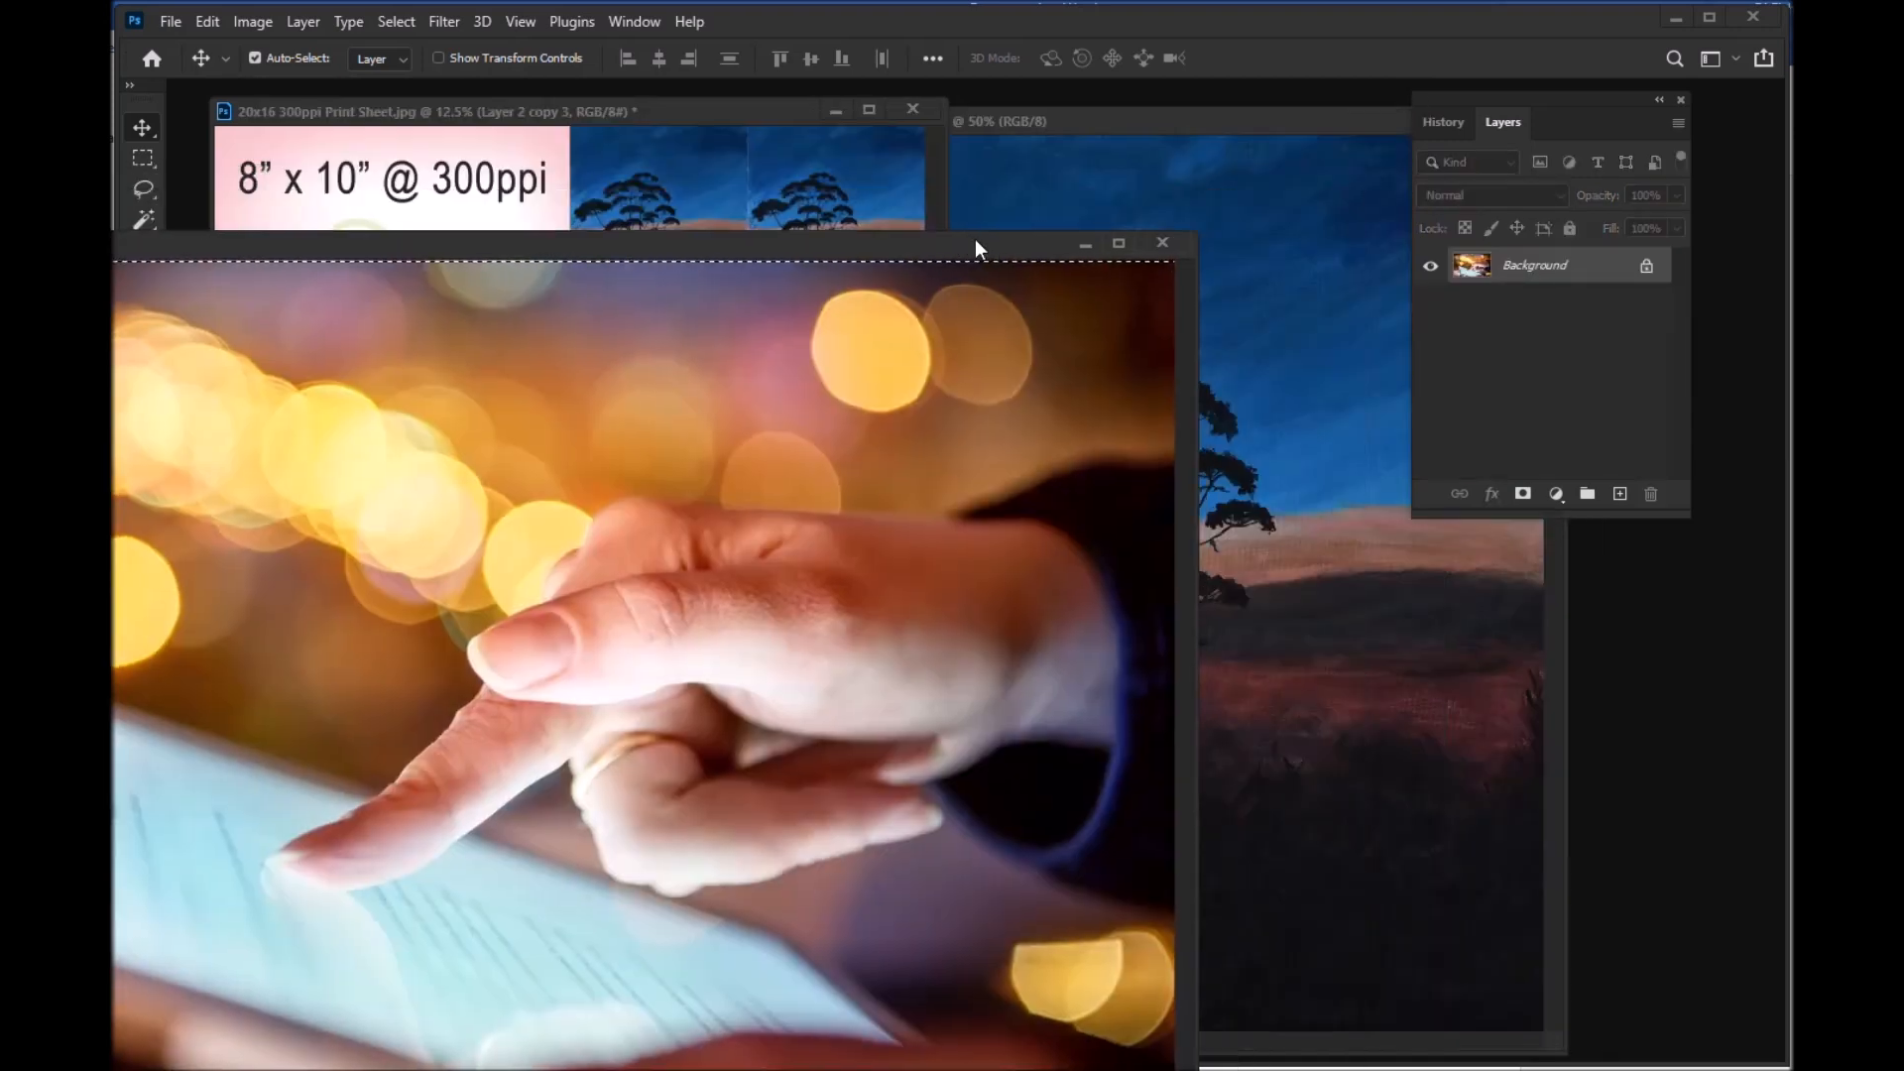
{"action": "left_click", "coordinate": [1162, 241]}
{"action": "left_click_drag", "start_coordinate": [1294, 125], "coordinate": [918, 246]}
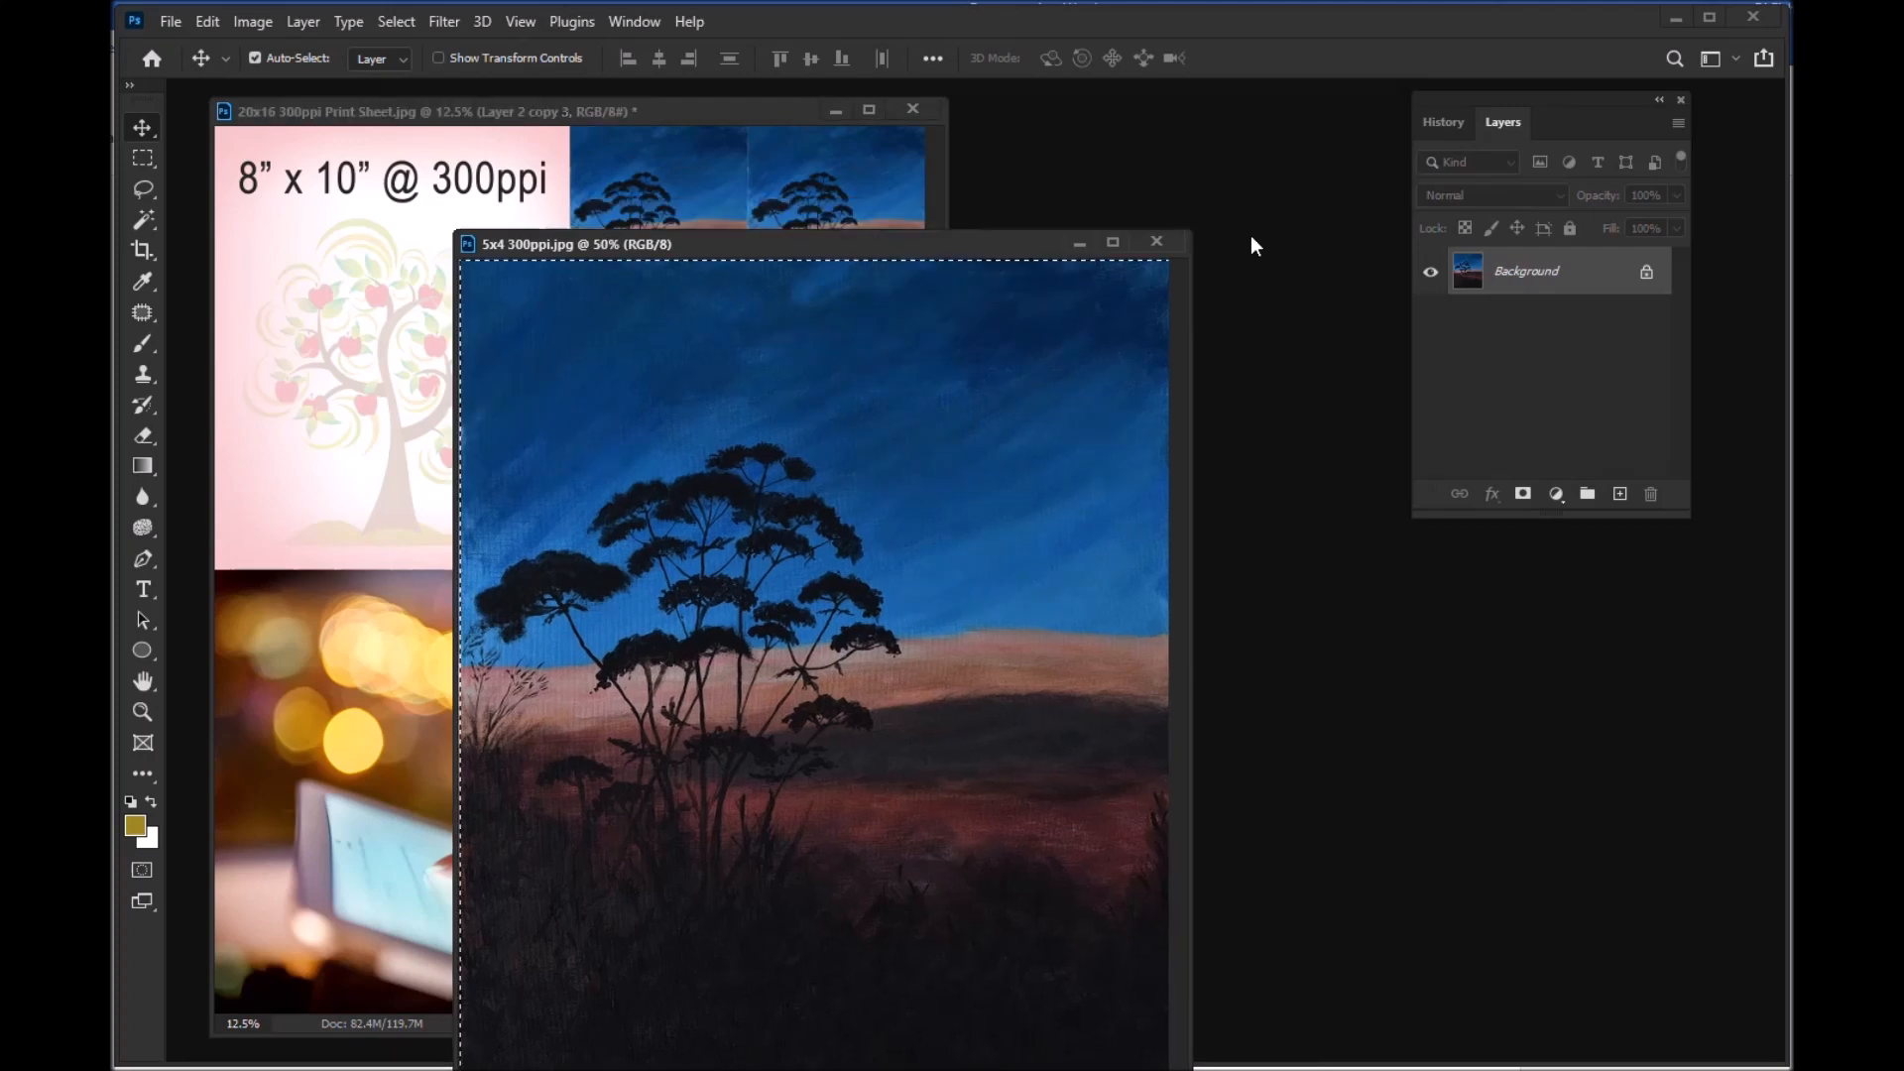
{"action": "left_click", "coordinate": [1167, 241]}
{"action": "left_click_drag", "start_coordinate": [768, 110], "coordinate": [900, 110]}
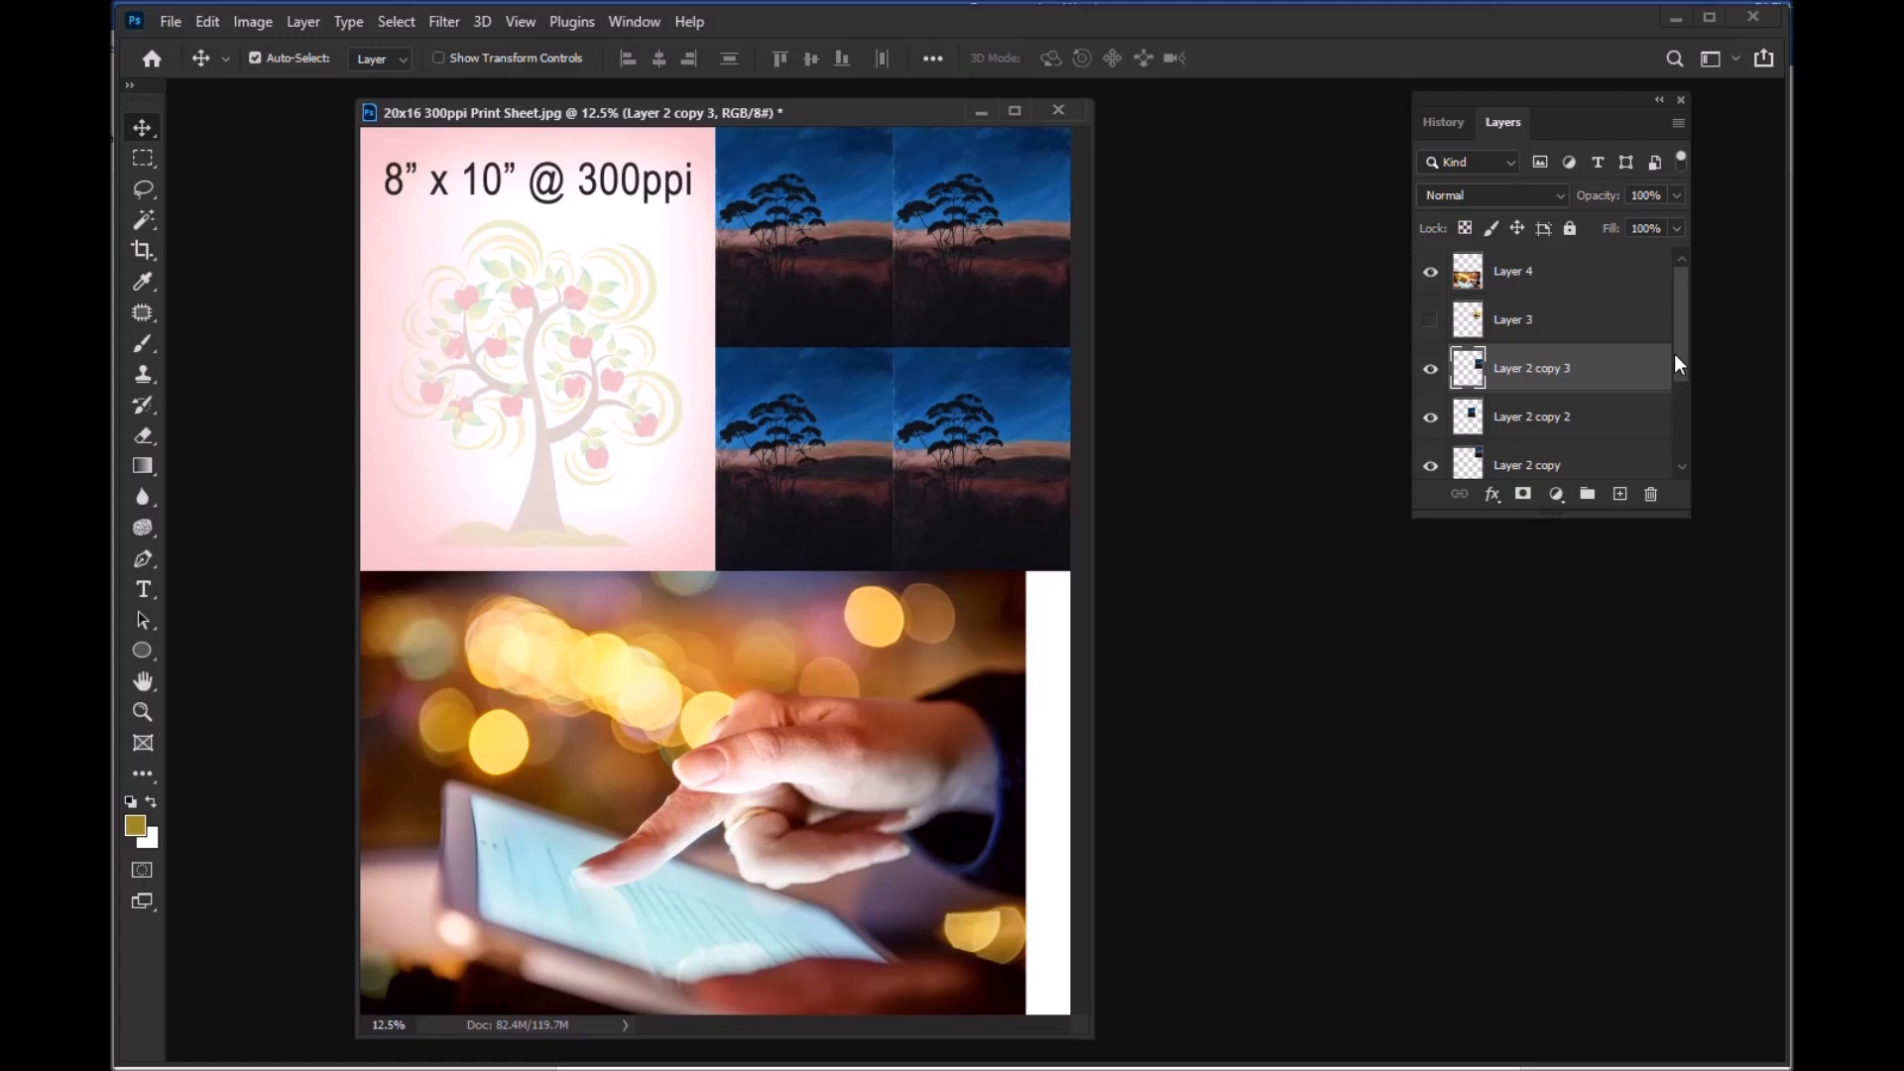
Step: Toggle the visibility of Layer 1, Layer 2 and Layer 4 off and on to check which image each holds
{"action": "left_click_drag", "start_coordinate": [1680, 345], "coordinate": [1674, 437]}
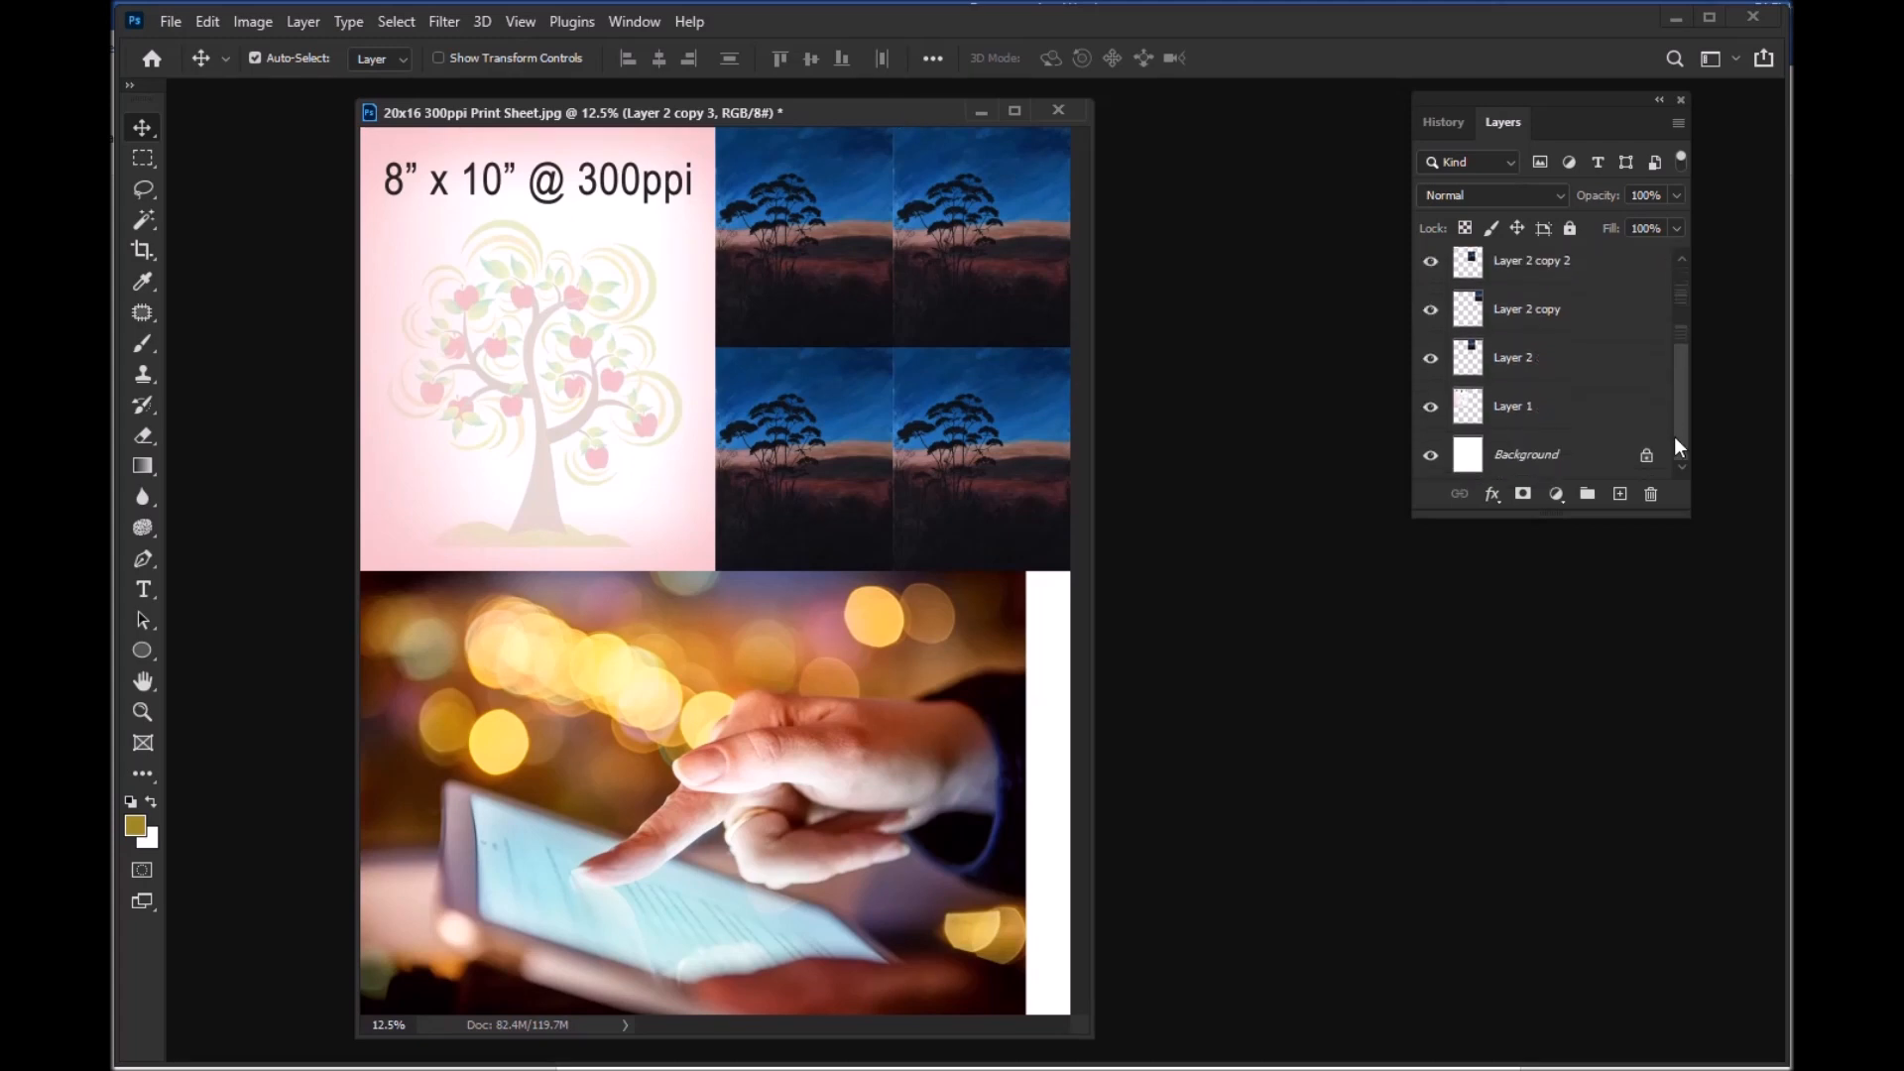
{"action": "left_click", "coordinate": [1512, 417]}
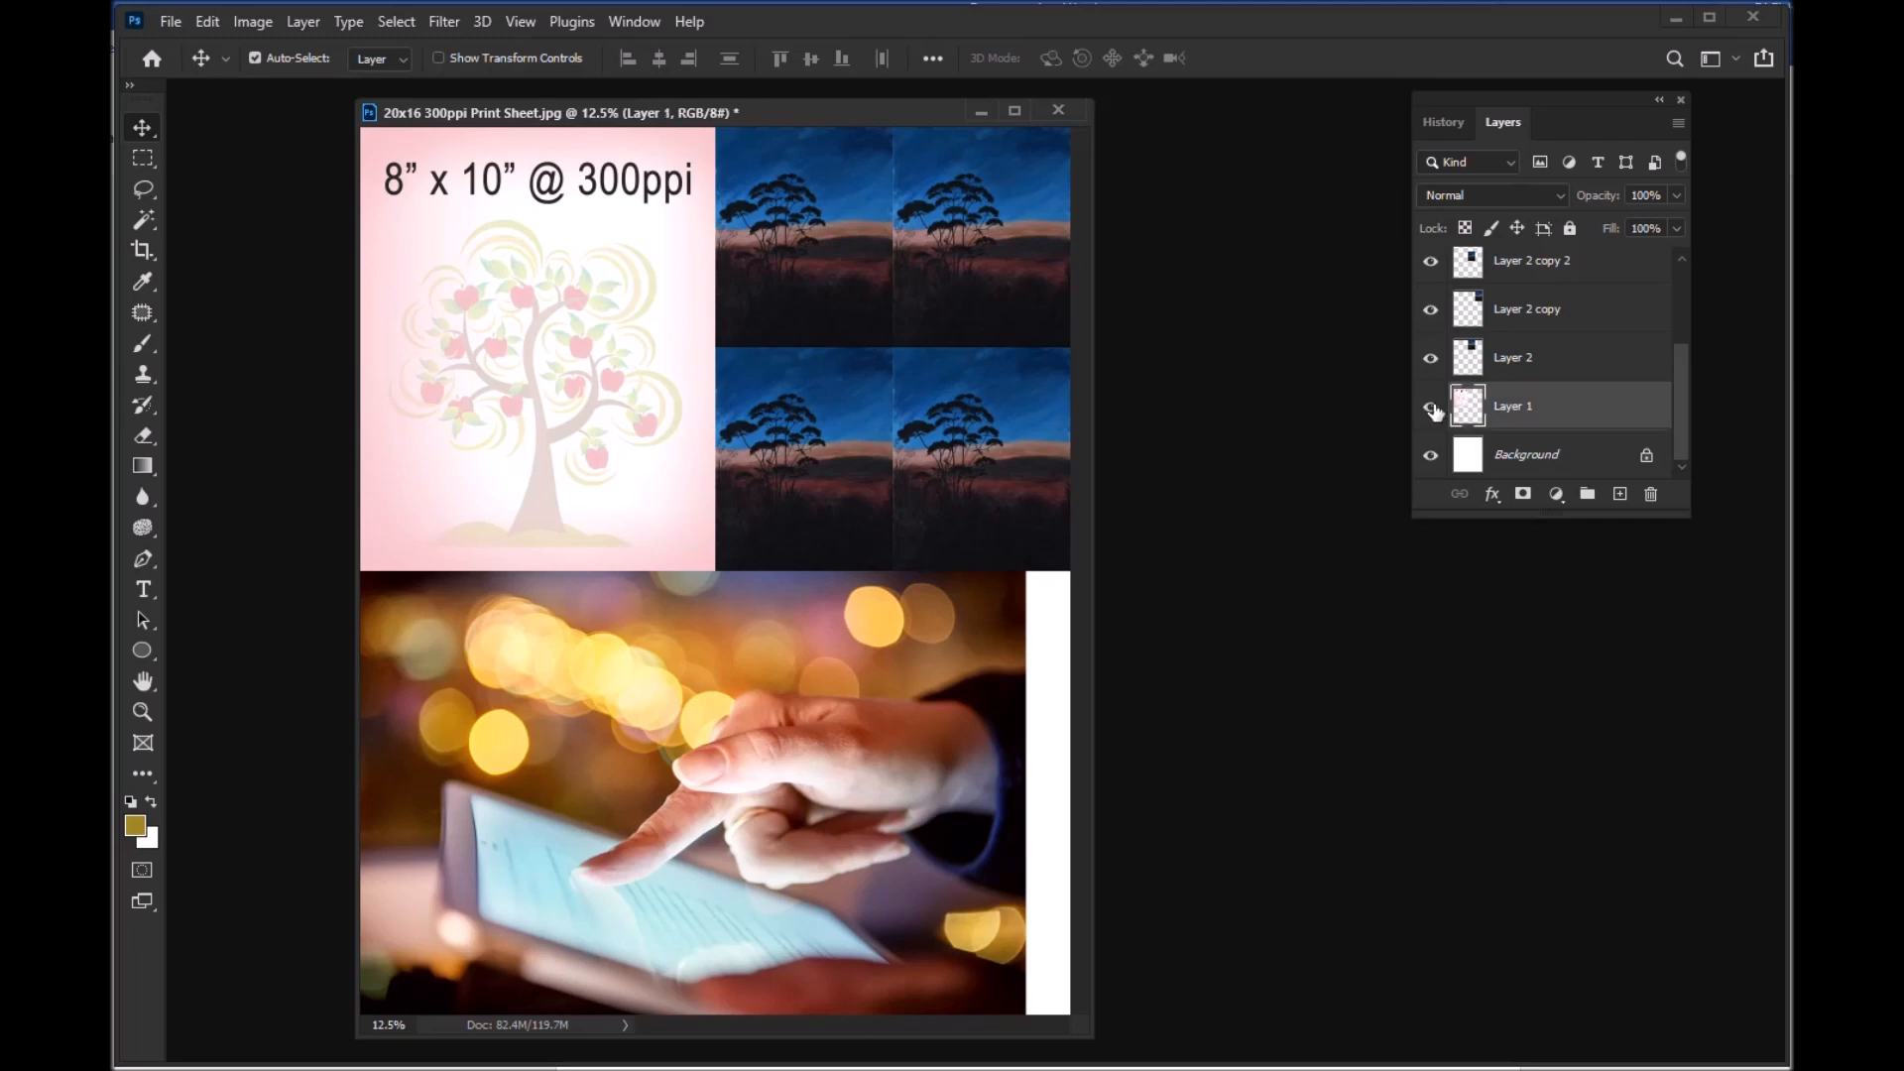
{"action": "left_click", "coordinate": [1431, 408]}
{"action": "left_click", "coordinate": [1432, 408]}
{"action": "left_click", "coordinate": [1523, 365]}
{"action": "left_click", "coordinate": [1430, 360]}
{"action": "left_click", "coordinate": [1430, 360]}
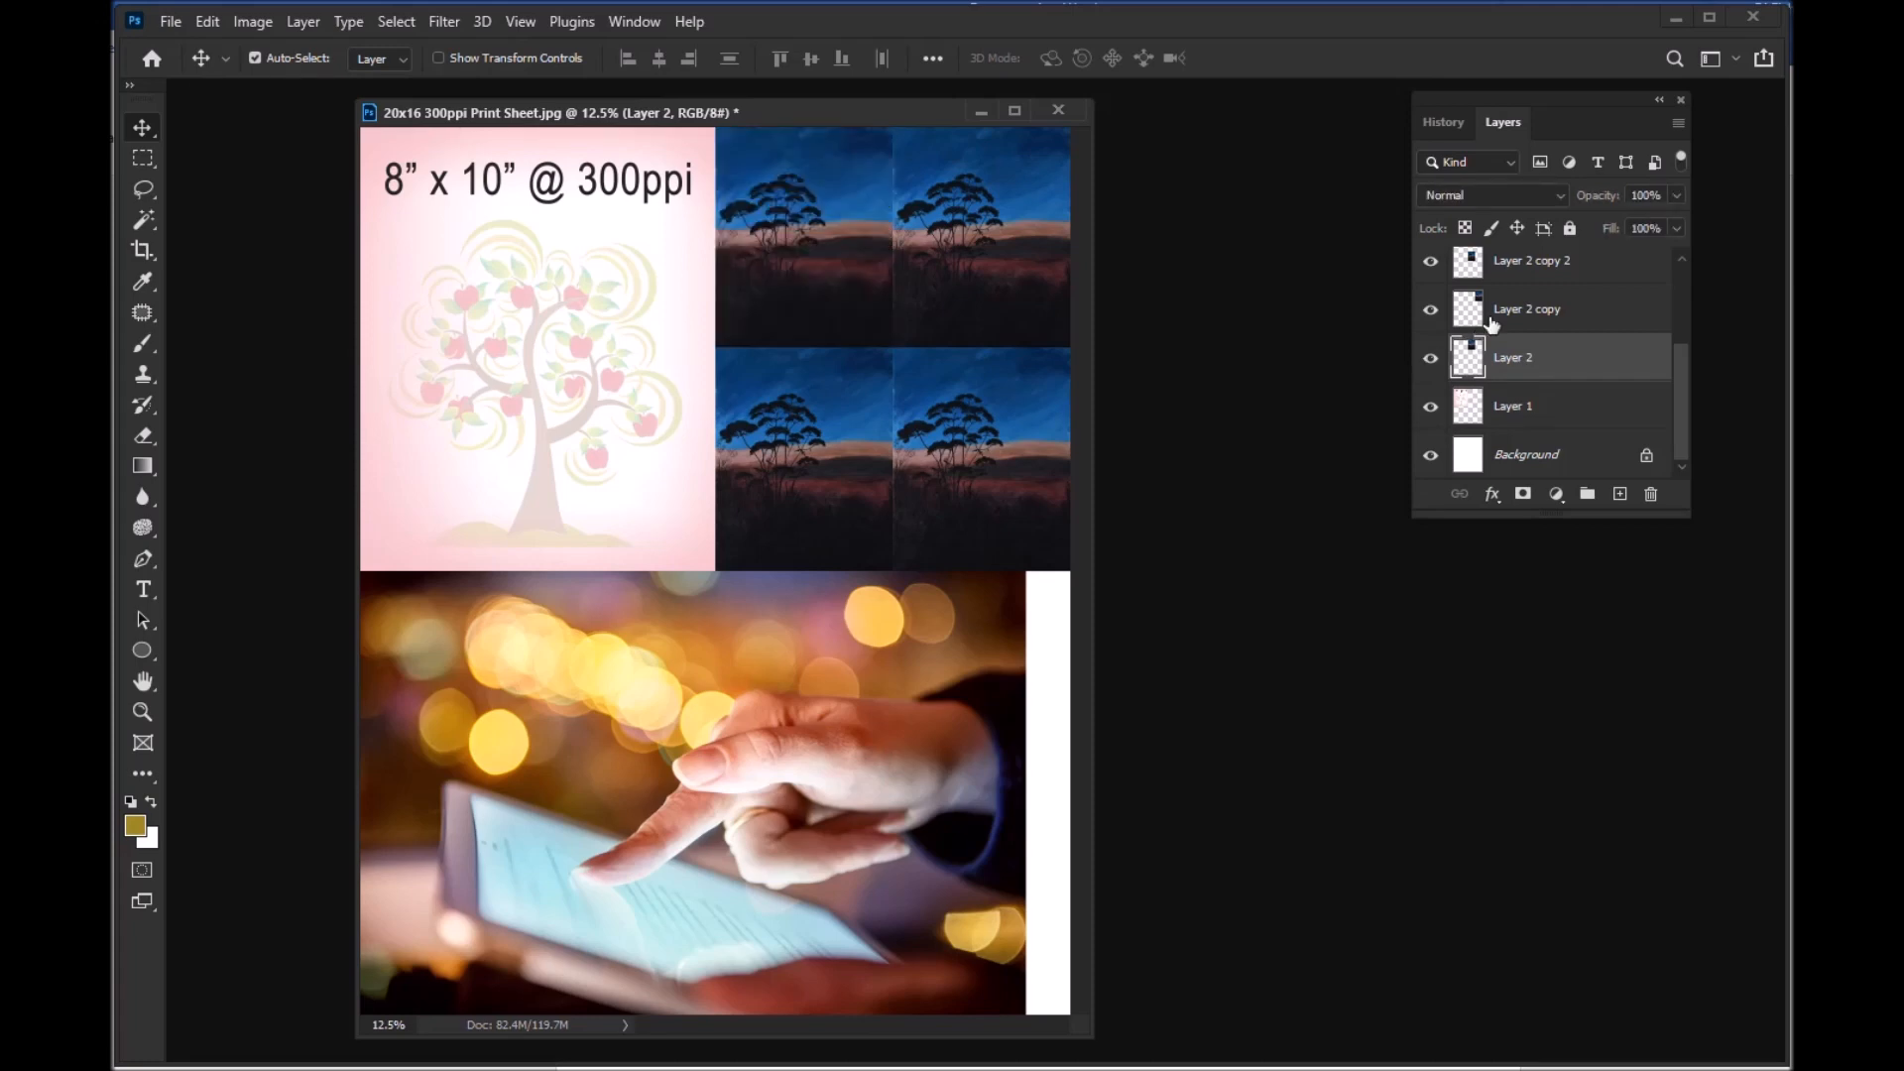
{"action": "left_click_drag", "start_coordinate": [1680, 400], "coordinate": [1673, 308]}
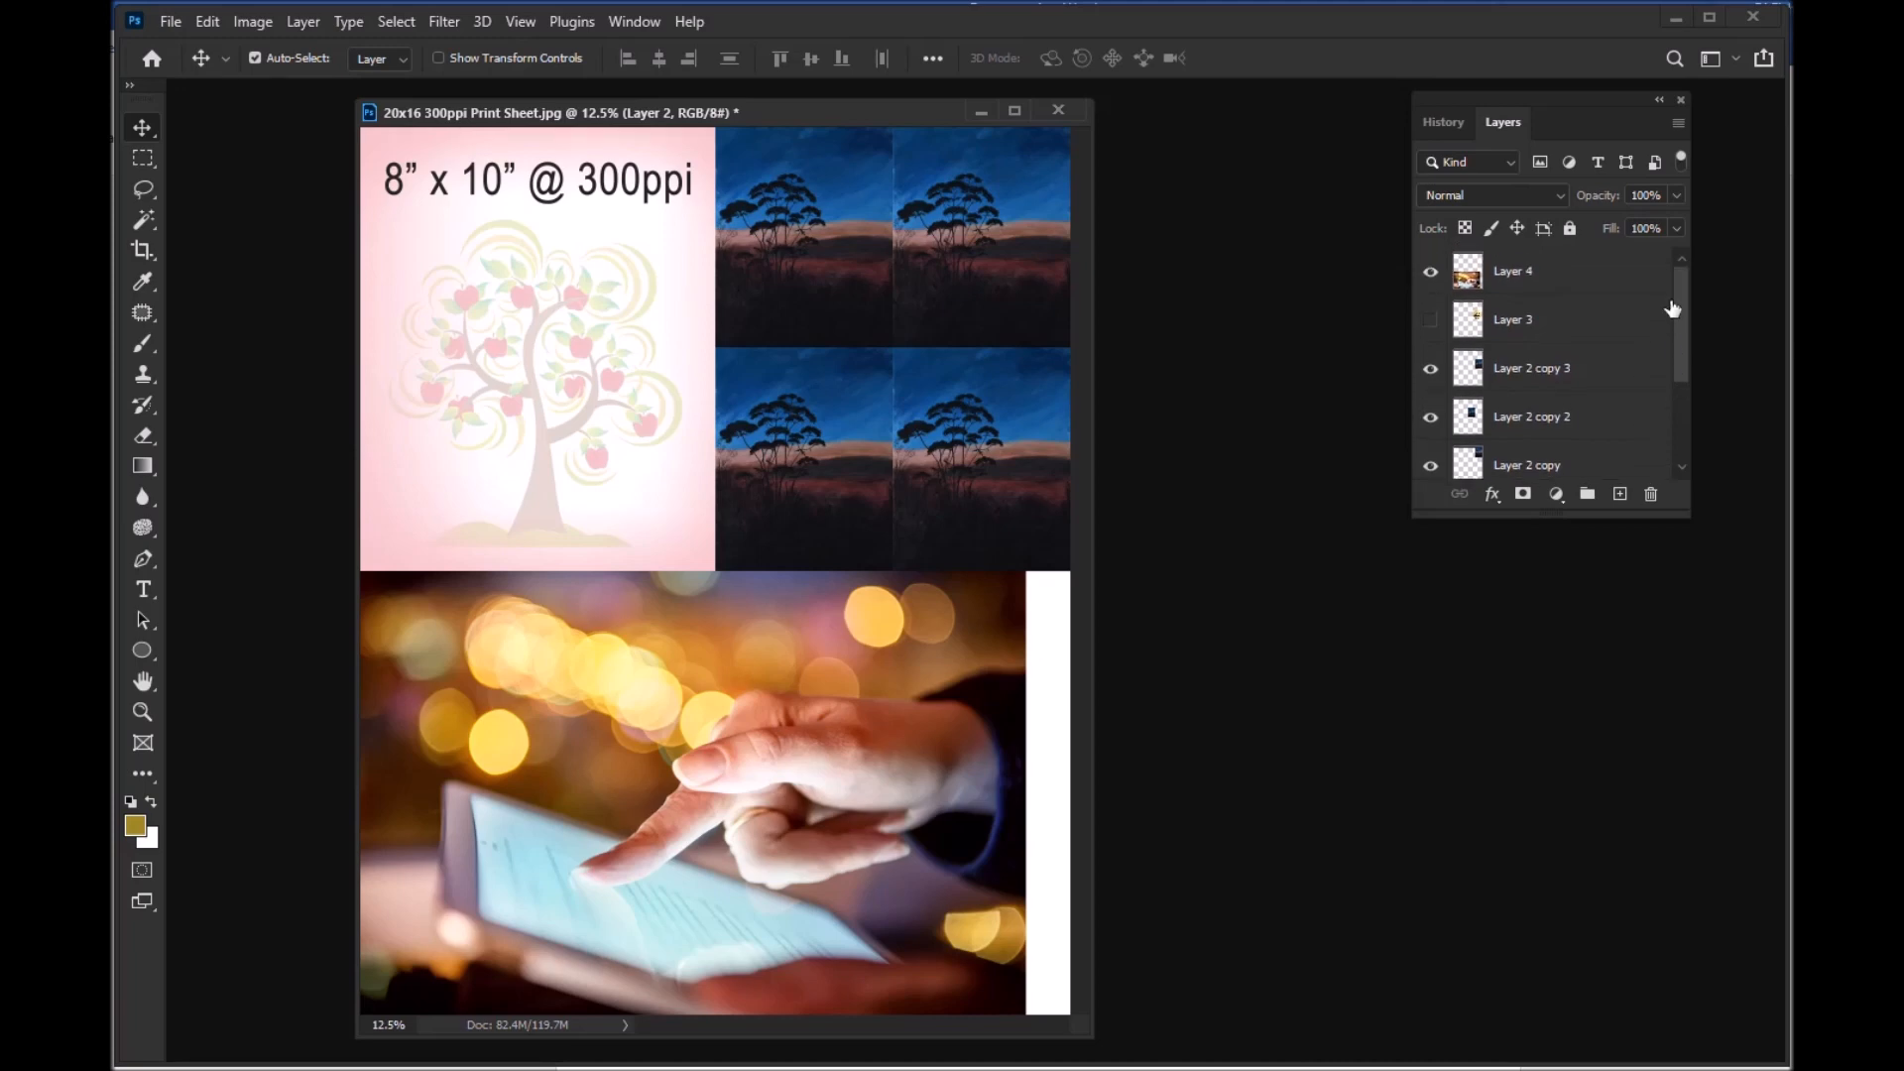
{"action": "left_click", "coordinate": [1518, 283]}
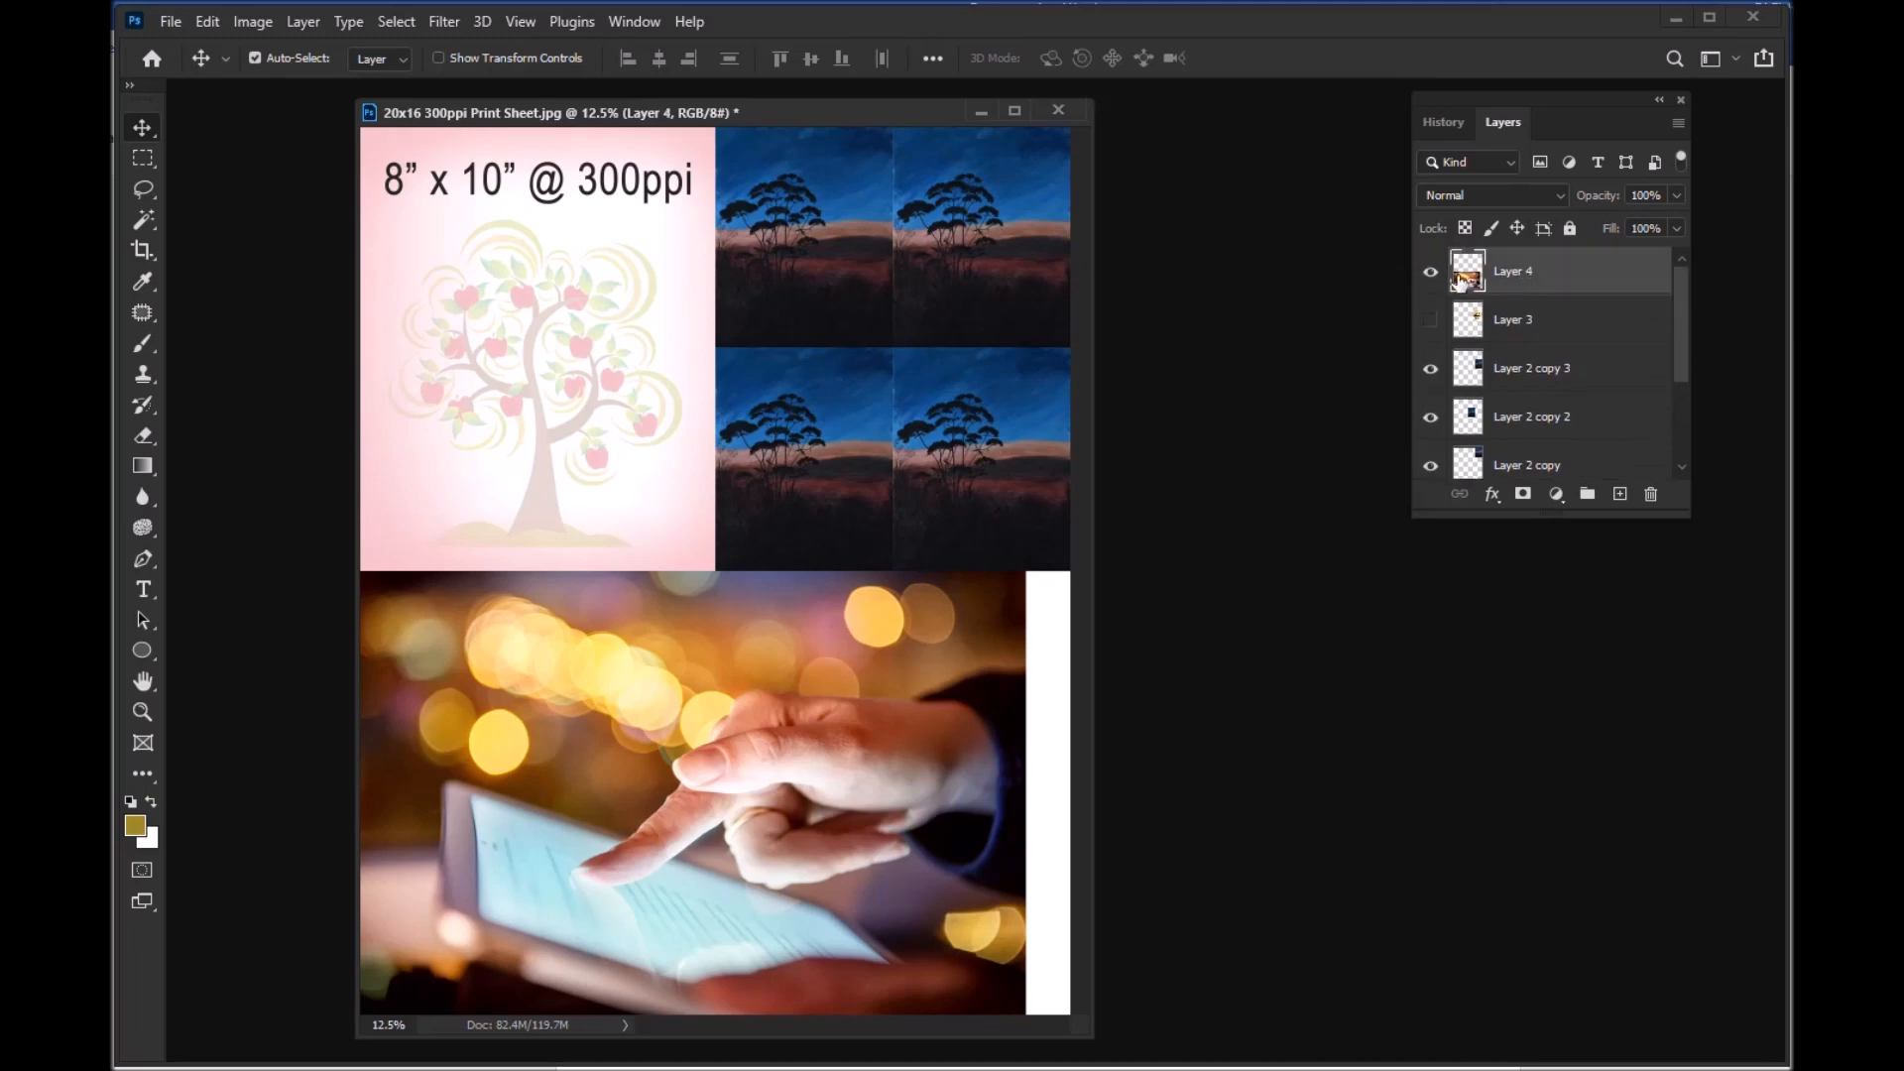
{"action": "left_click", "coordinate": [1431, 277]}
{"action": "left_click", "coordinate": [1432, 277]}
Step: Open the print settings for the sheet and review the EPSON ET-2750 Series properties, including the document size, keeping the existing options
{"action": "key", "text": "ctrl+minus"}
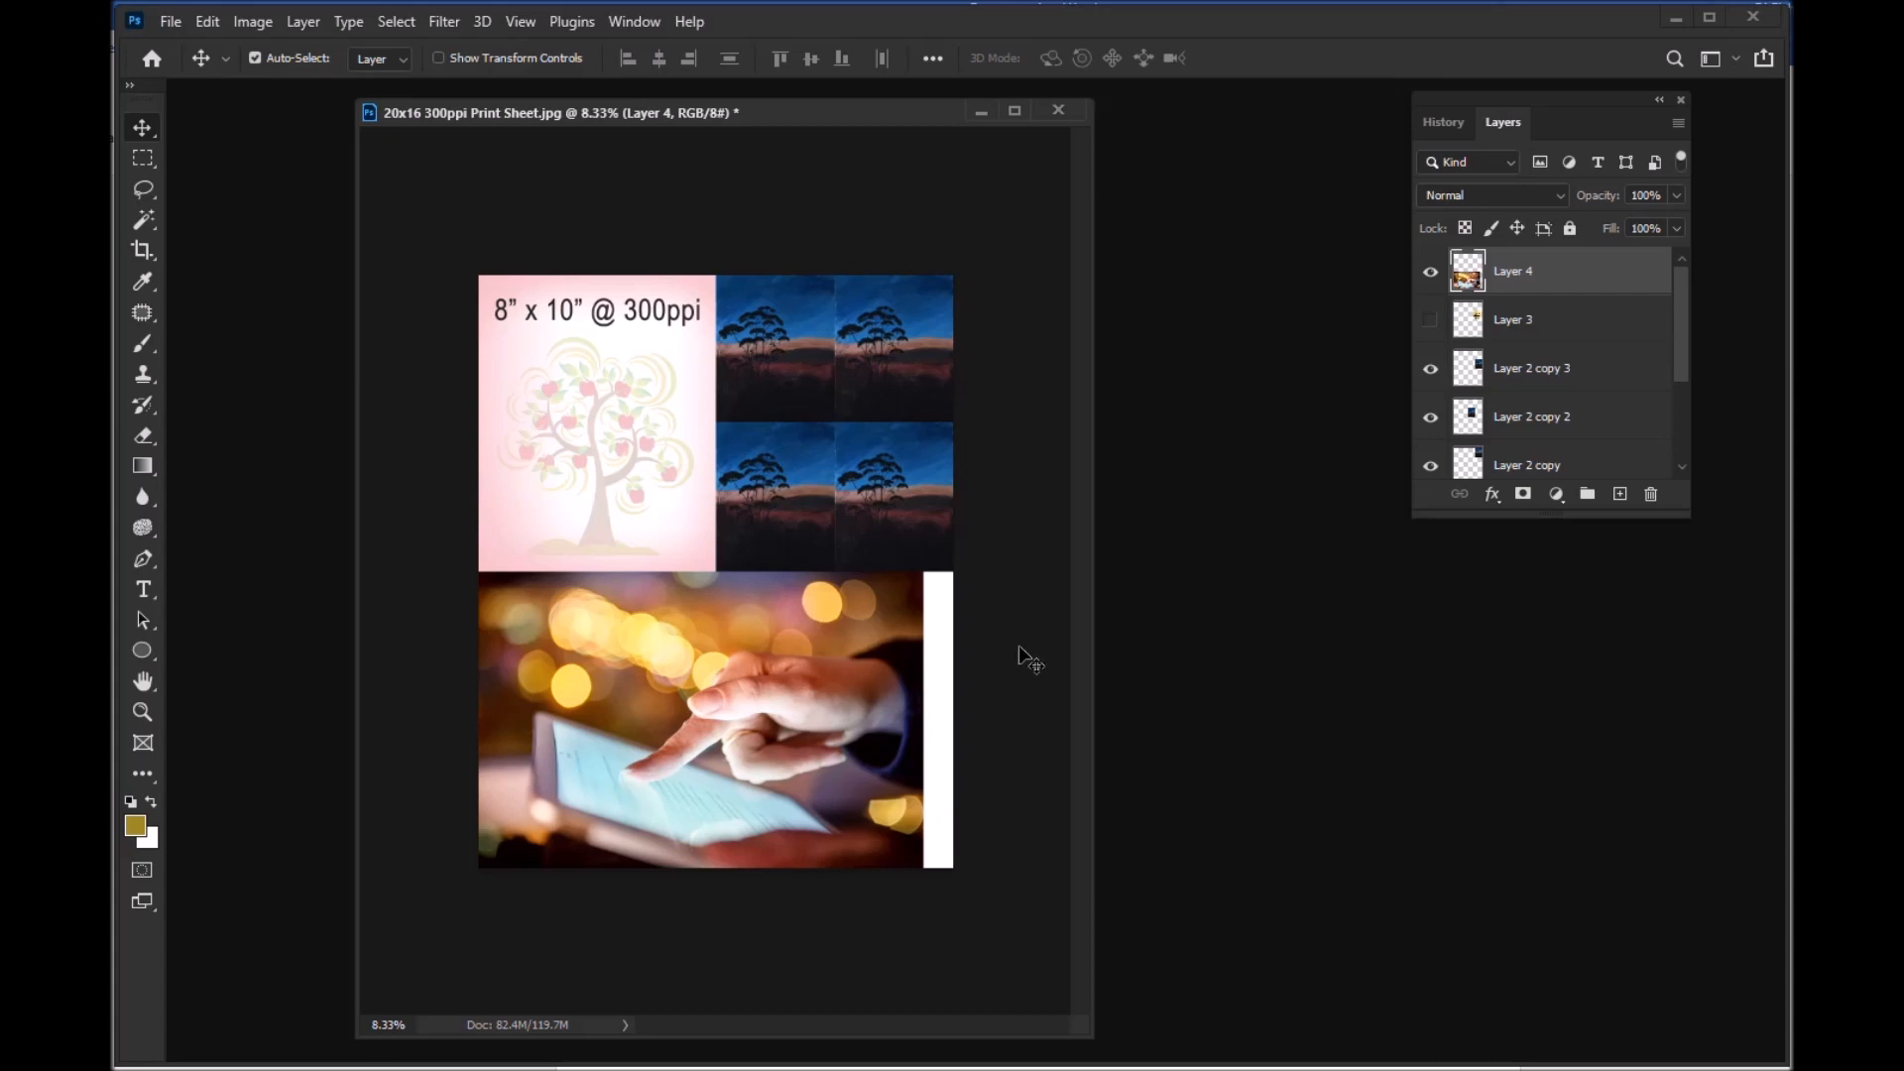
{"action": "left_click_drag", "start_coordinate": [908, 120], "coordinate": [853, 116]}
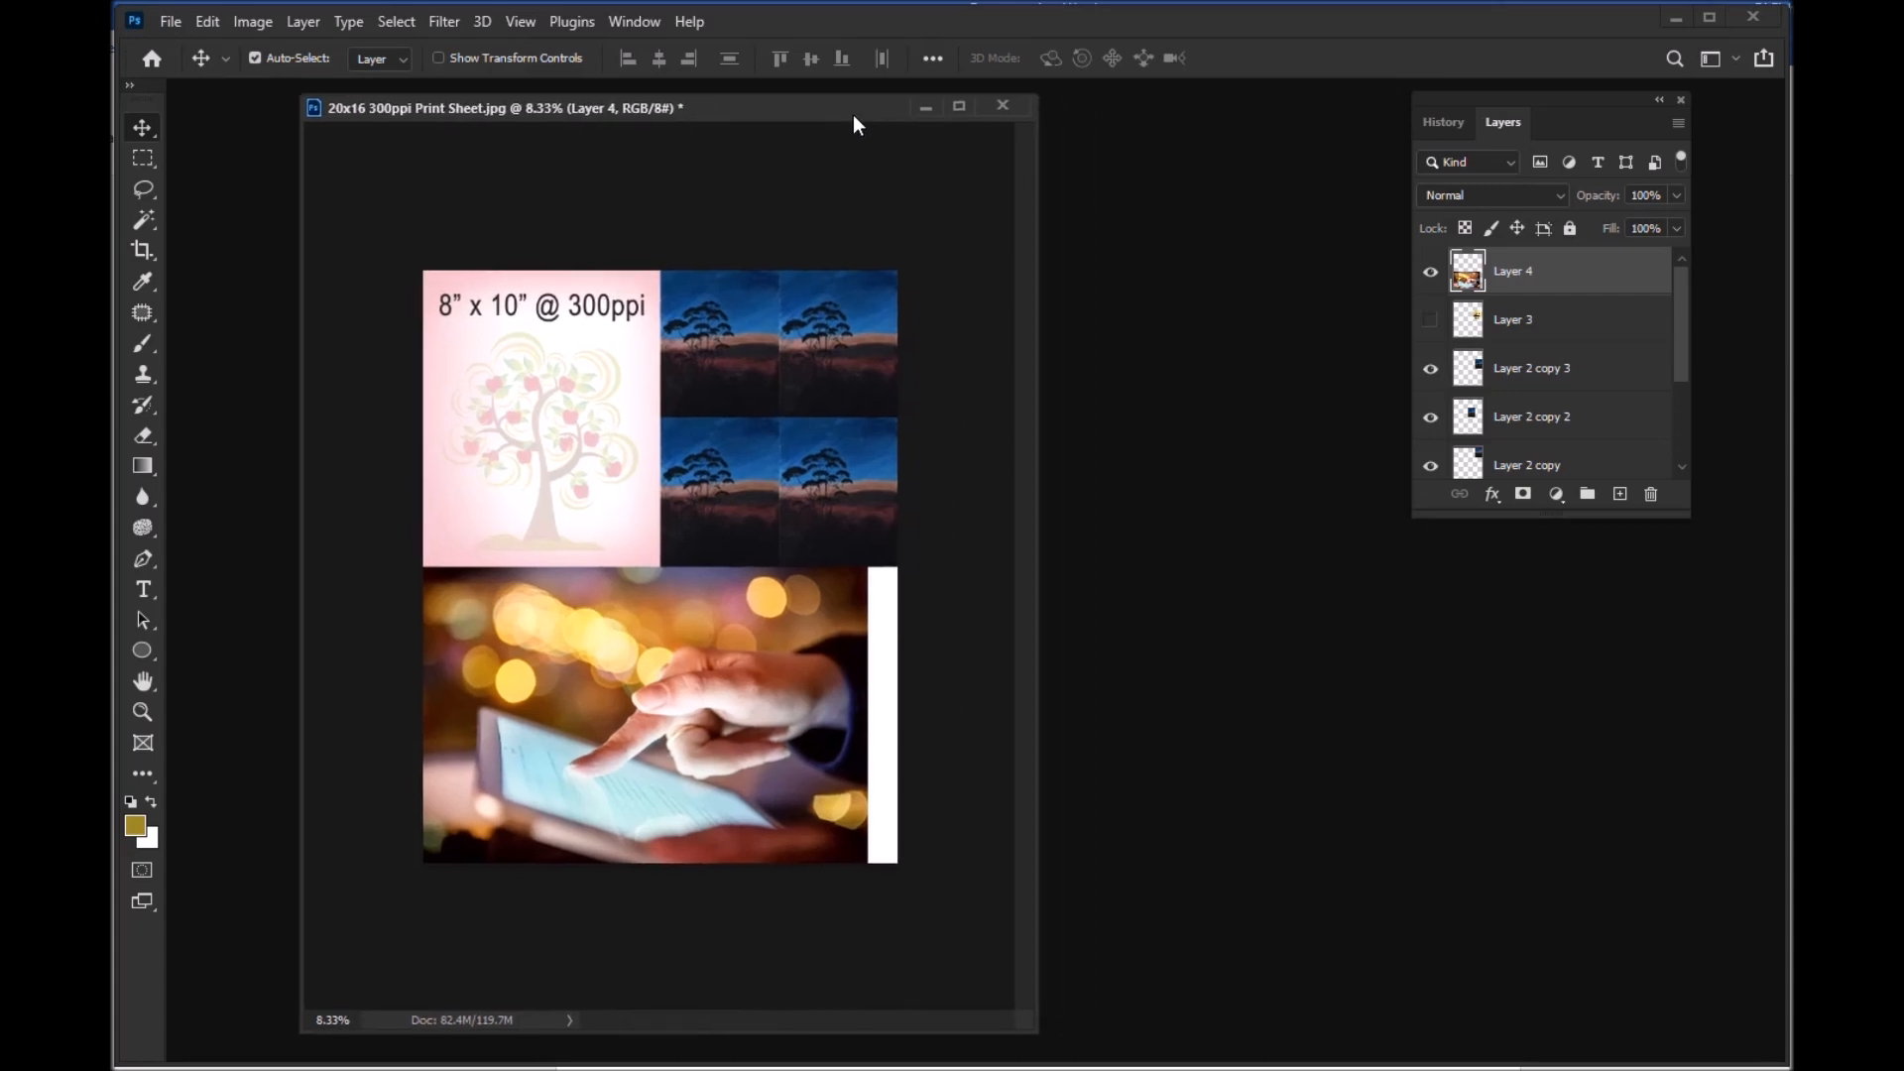
{"action": "left_click", "coordinate": [175, 20]}
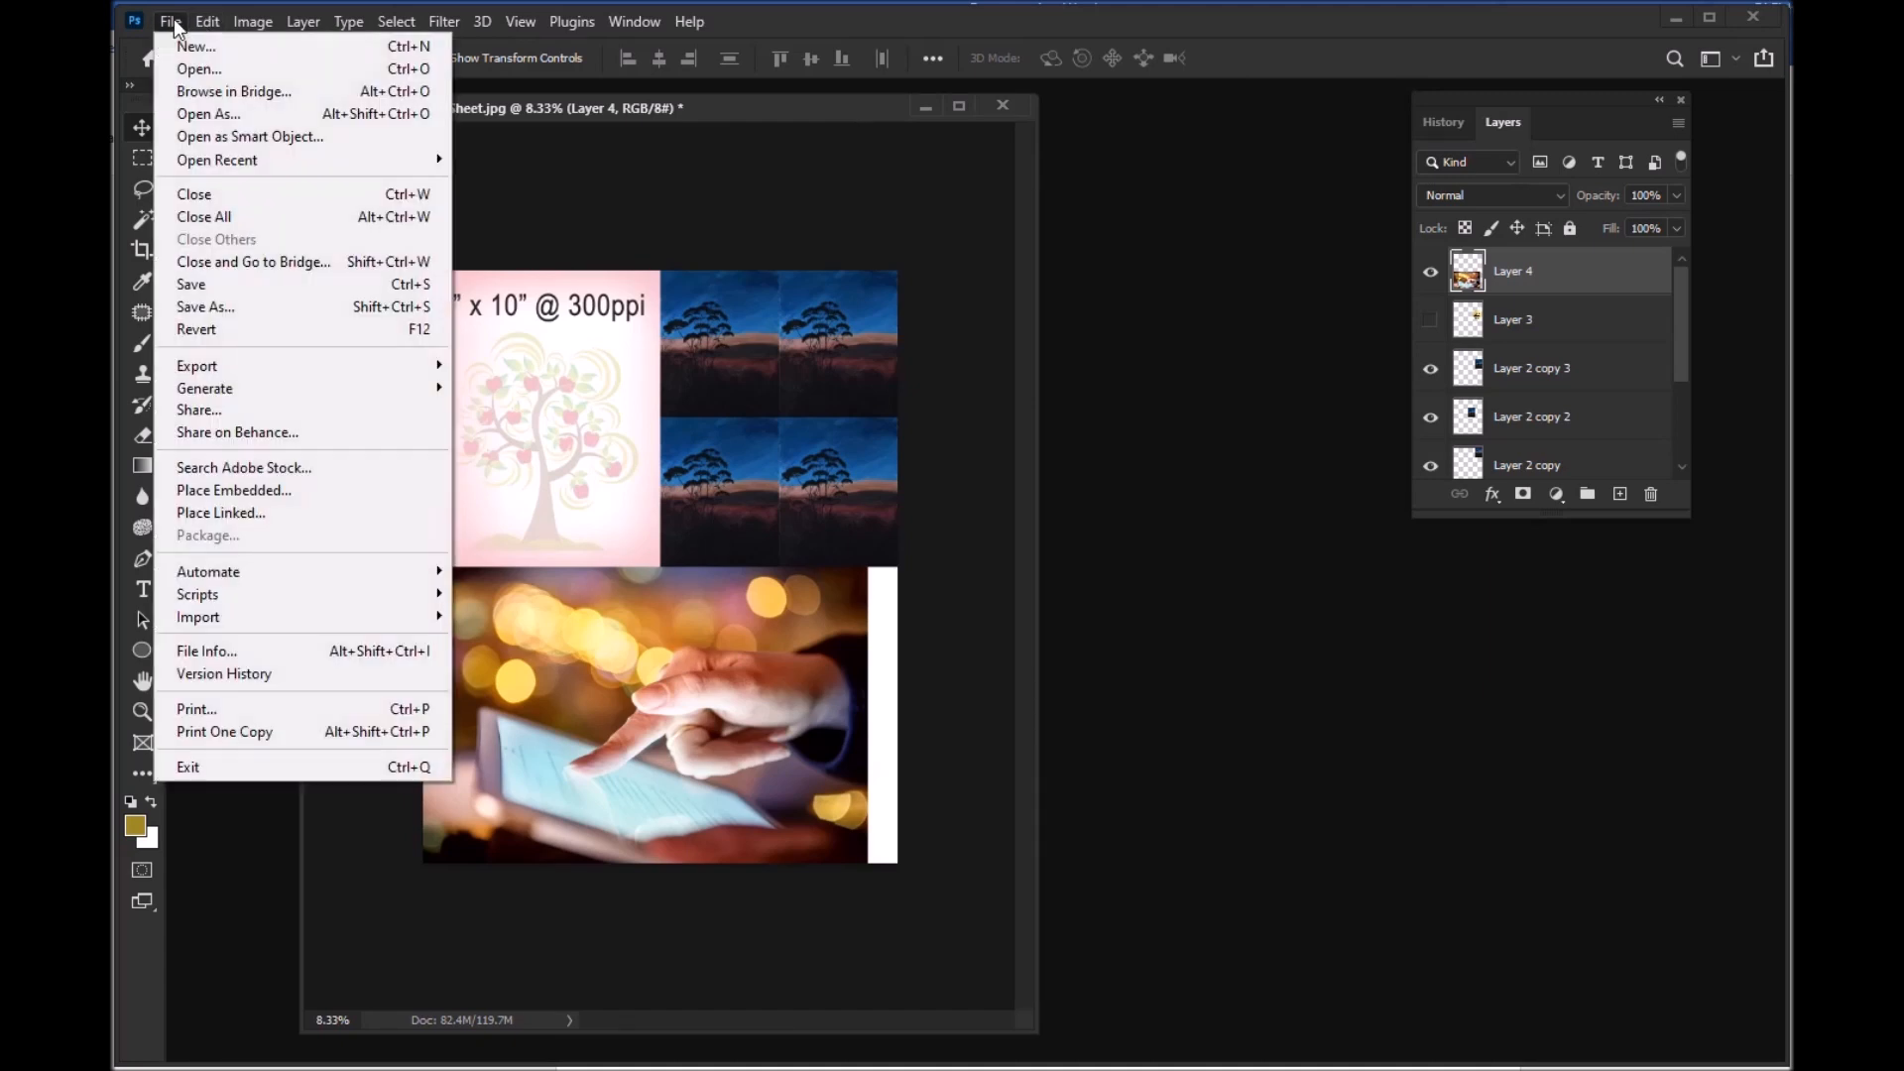
{"action": "left_click", "coordinate": [226, 712]}
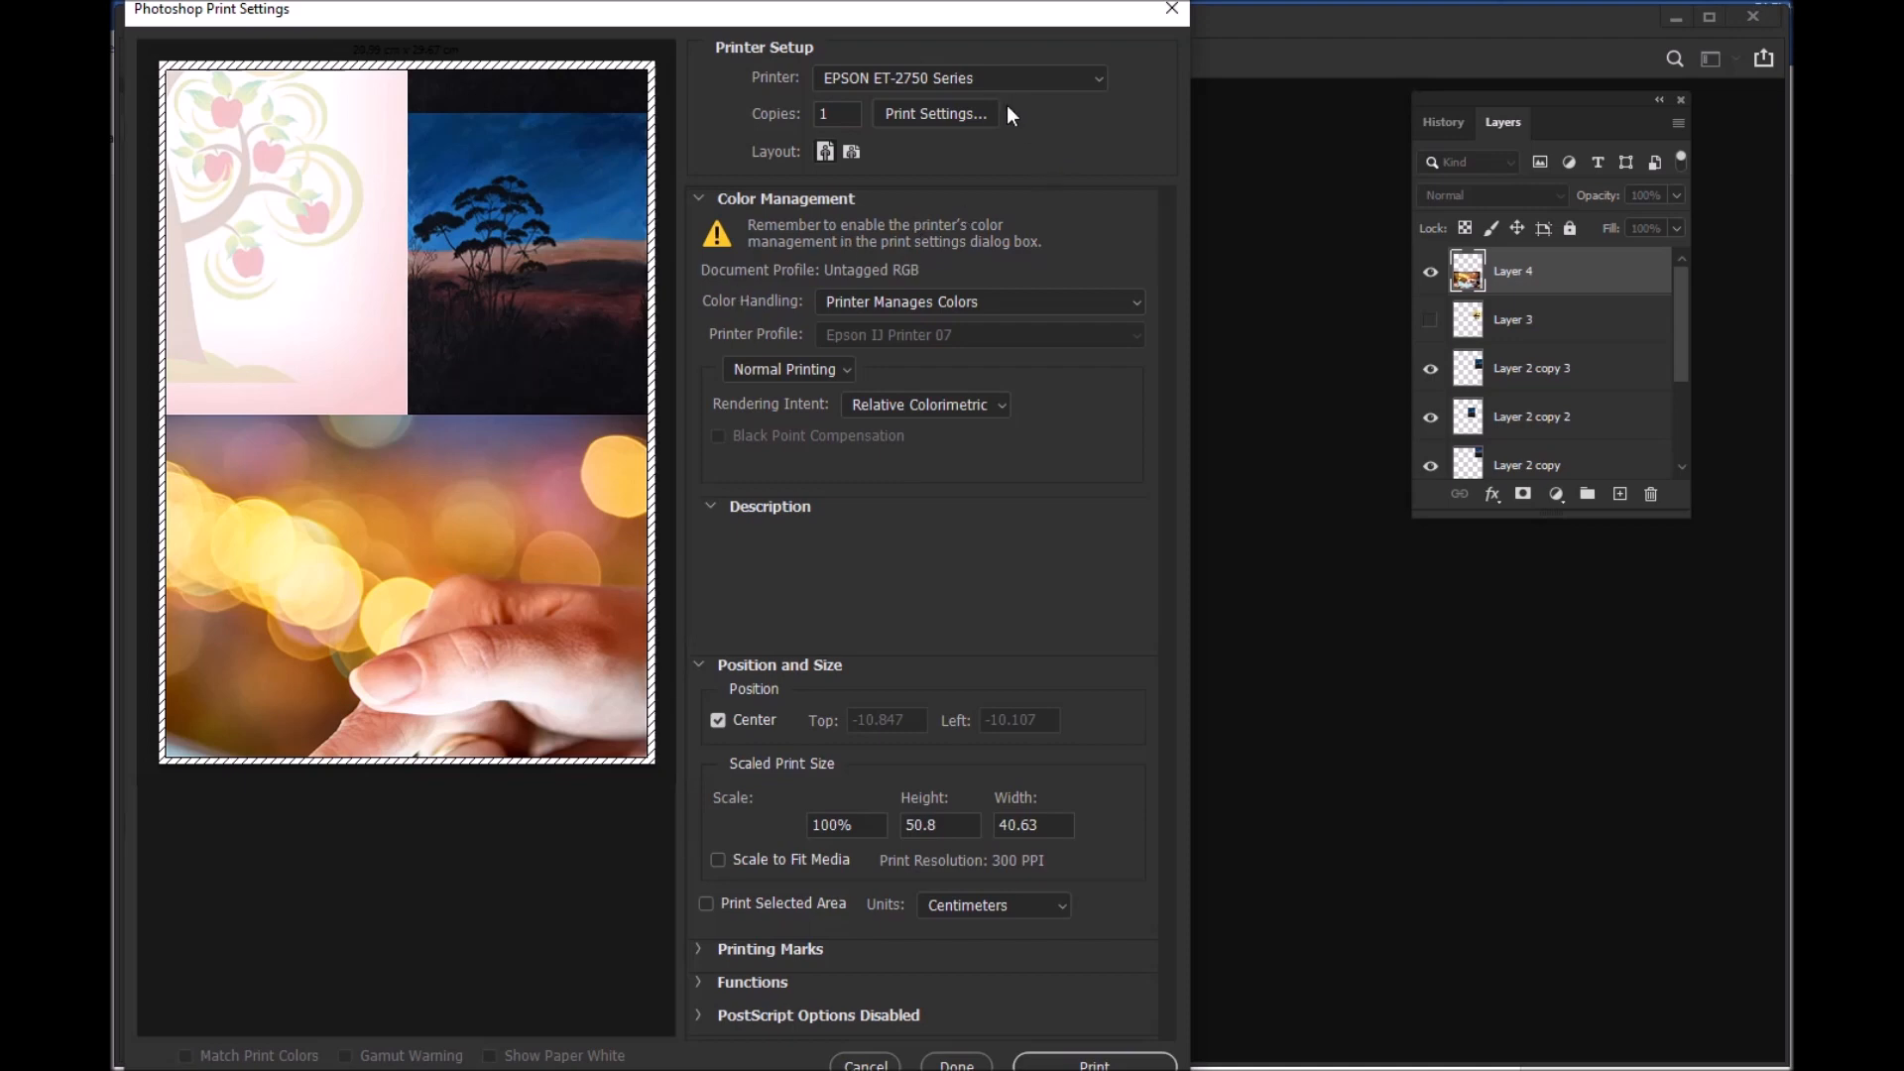
{"action": "left_click", "coordinate": [954, 109]}
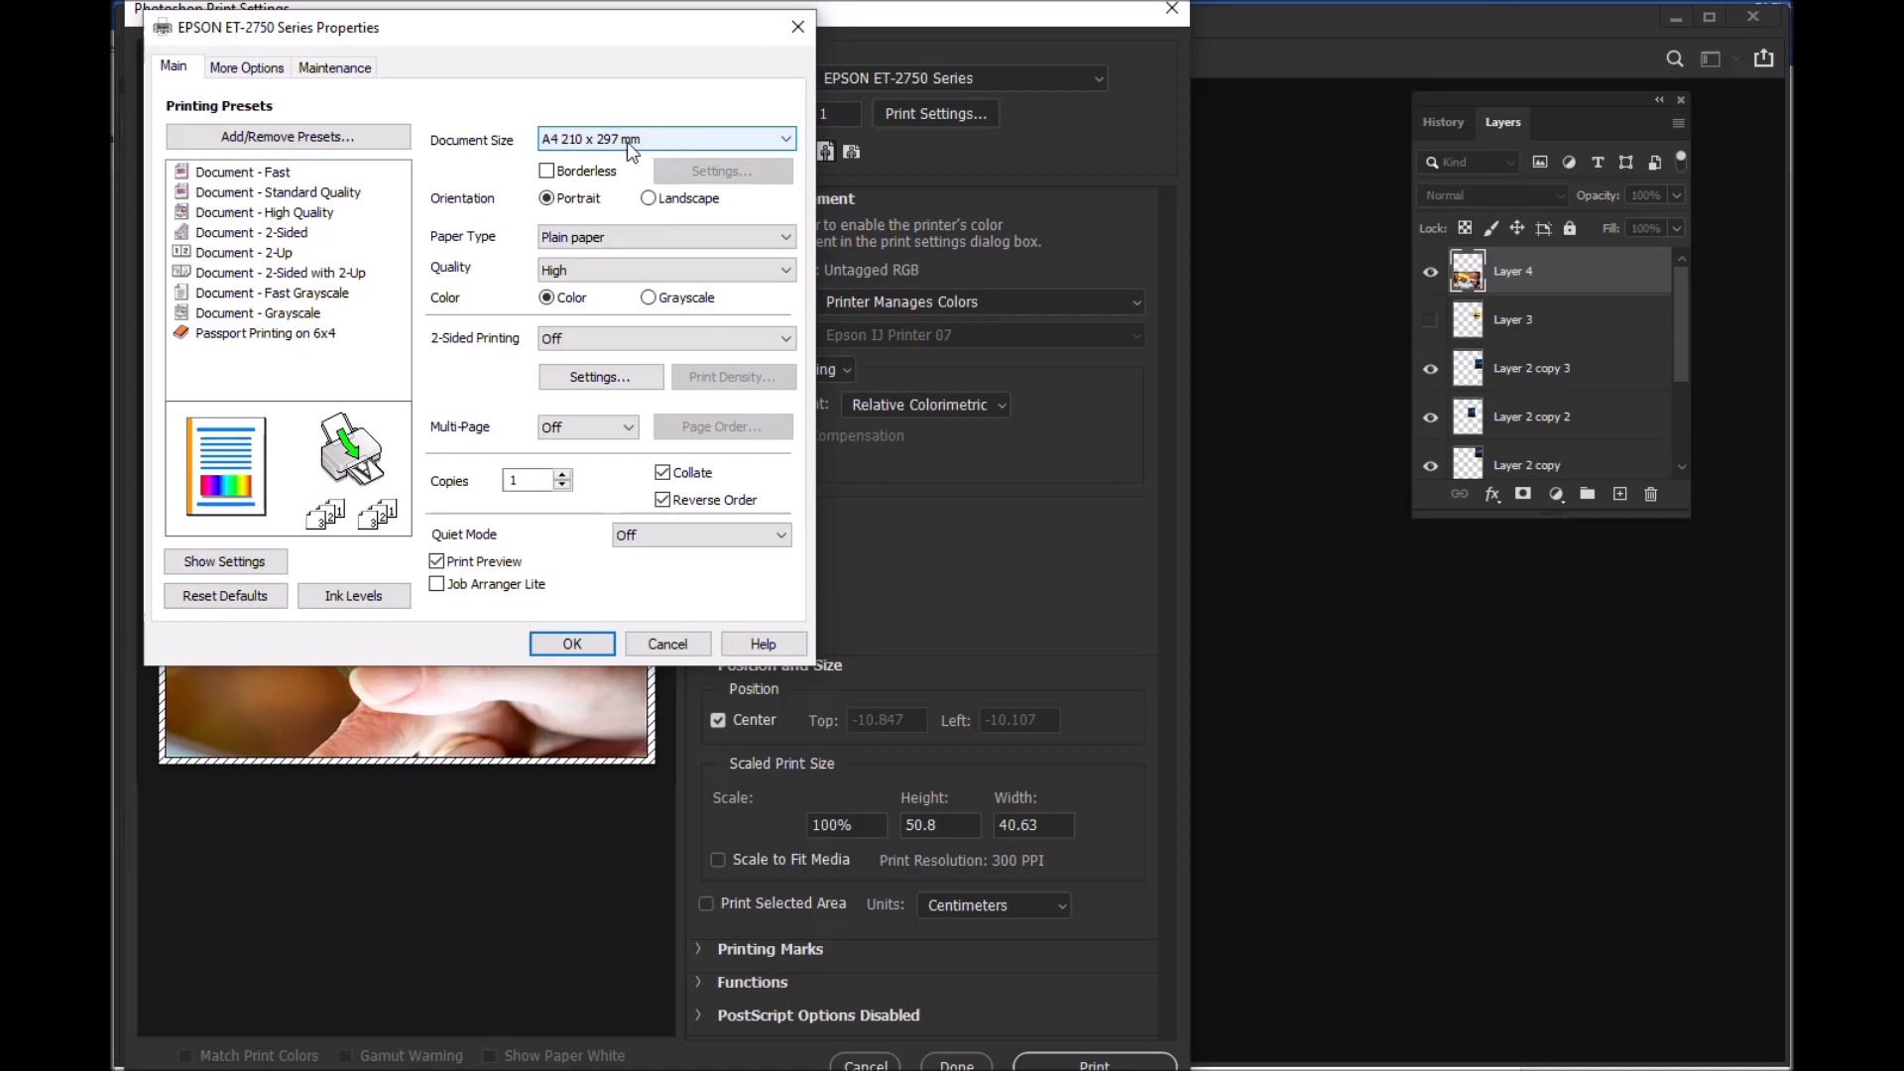
{"action": "left_click", "coordinate": [567, 645]}
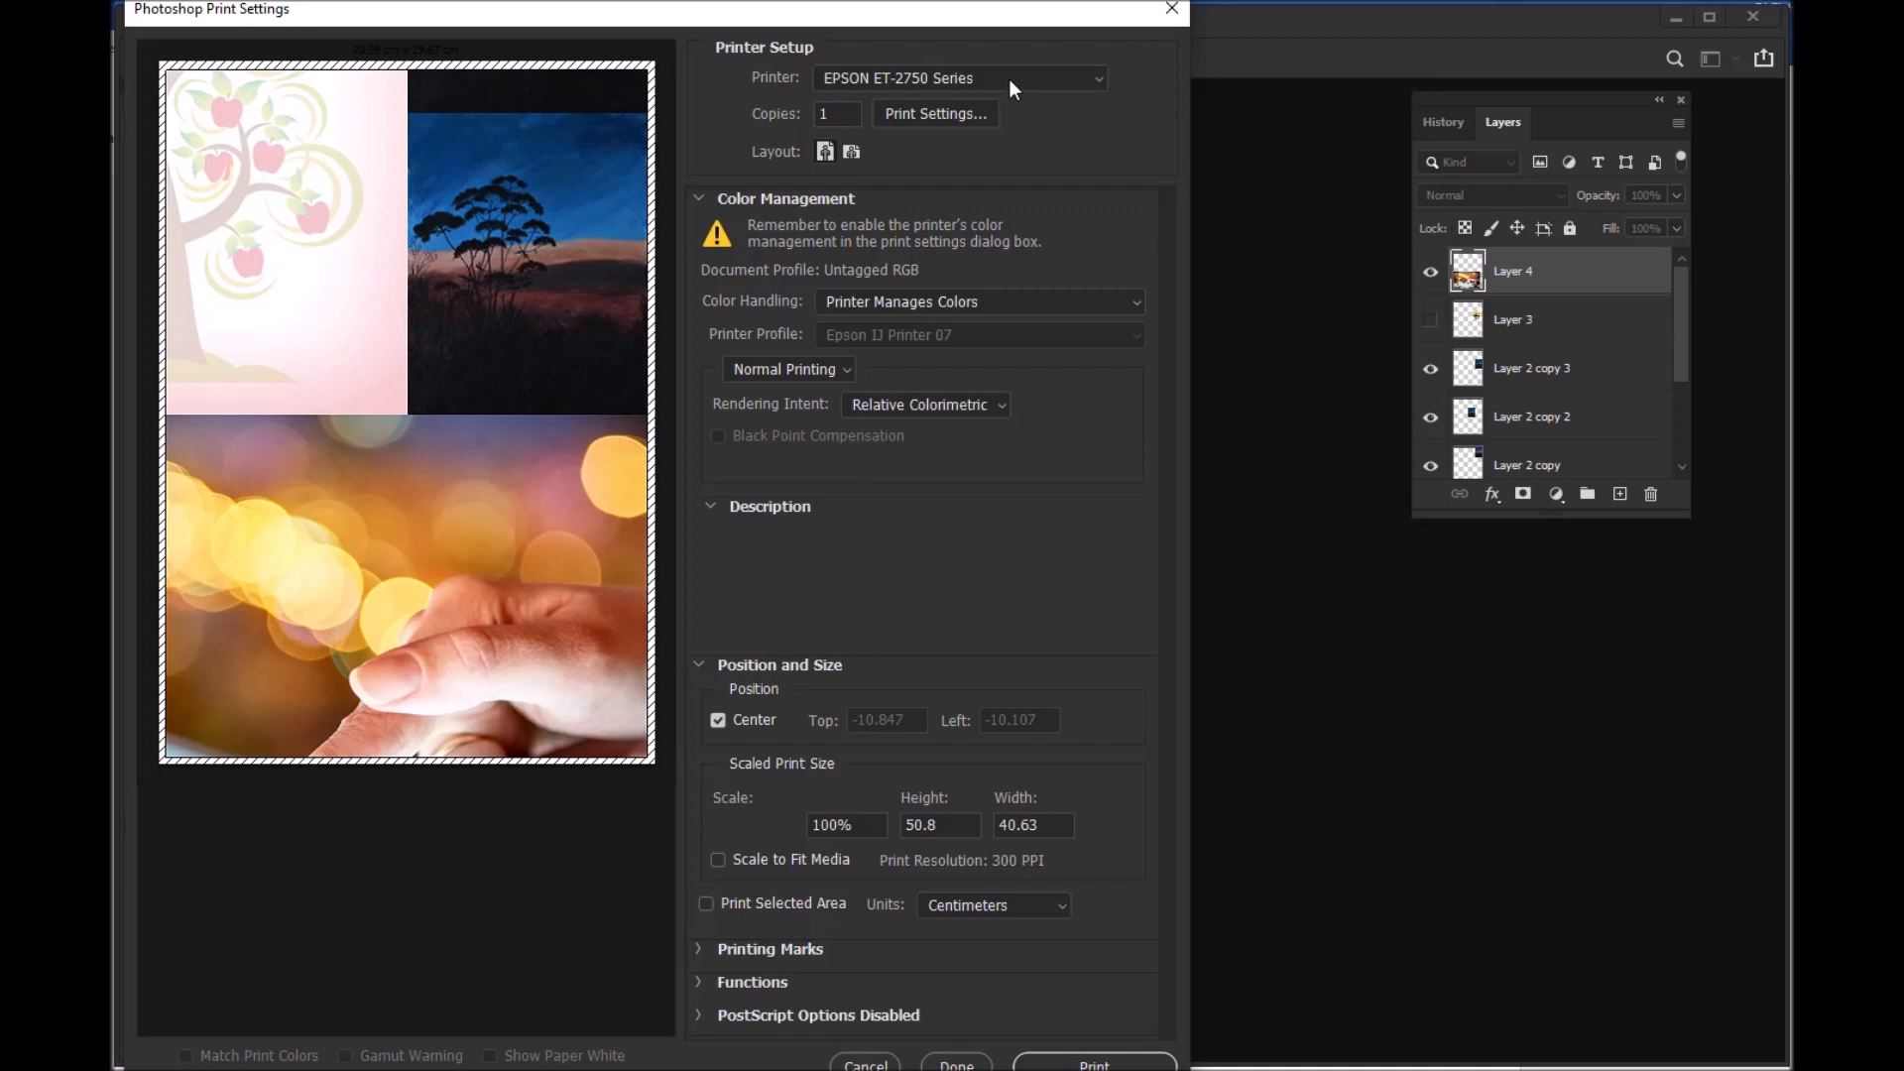
Step: Leave the print settings without printing and shift the print sheet window slightly toward the left of the workspace
{"action": "left_click", "coordinate": [1172, 13]}
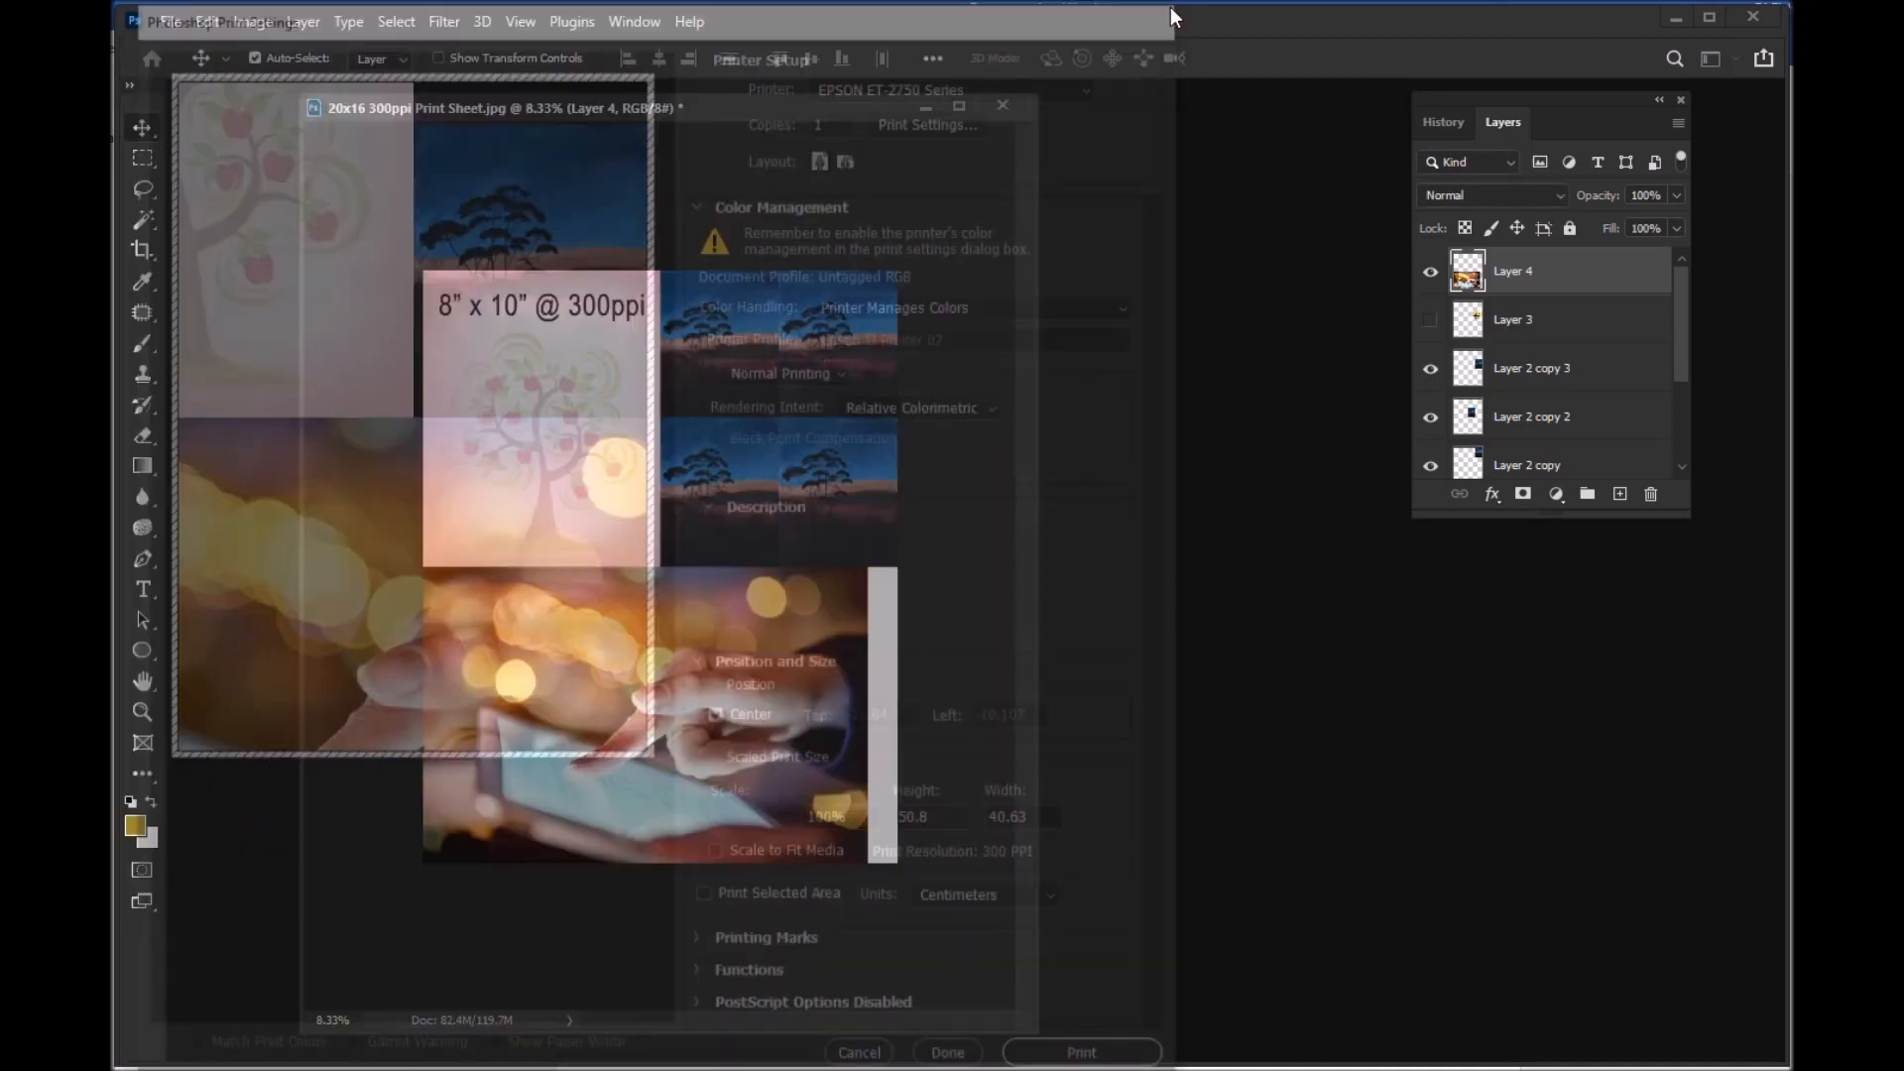
{"action": "left_click_drag", "start_coordinate": [873, 116], "coordinate": [796, 109]}
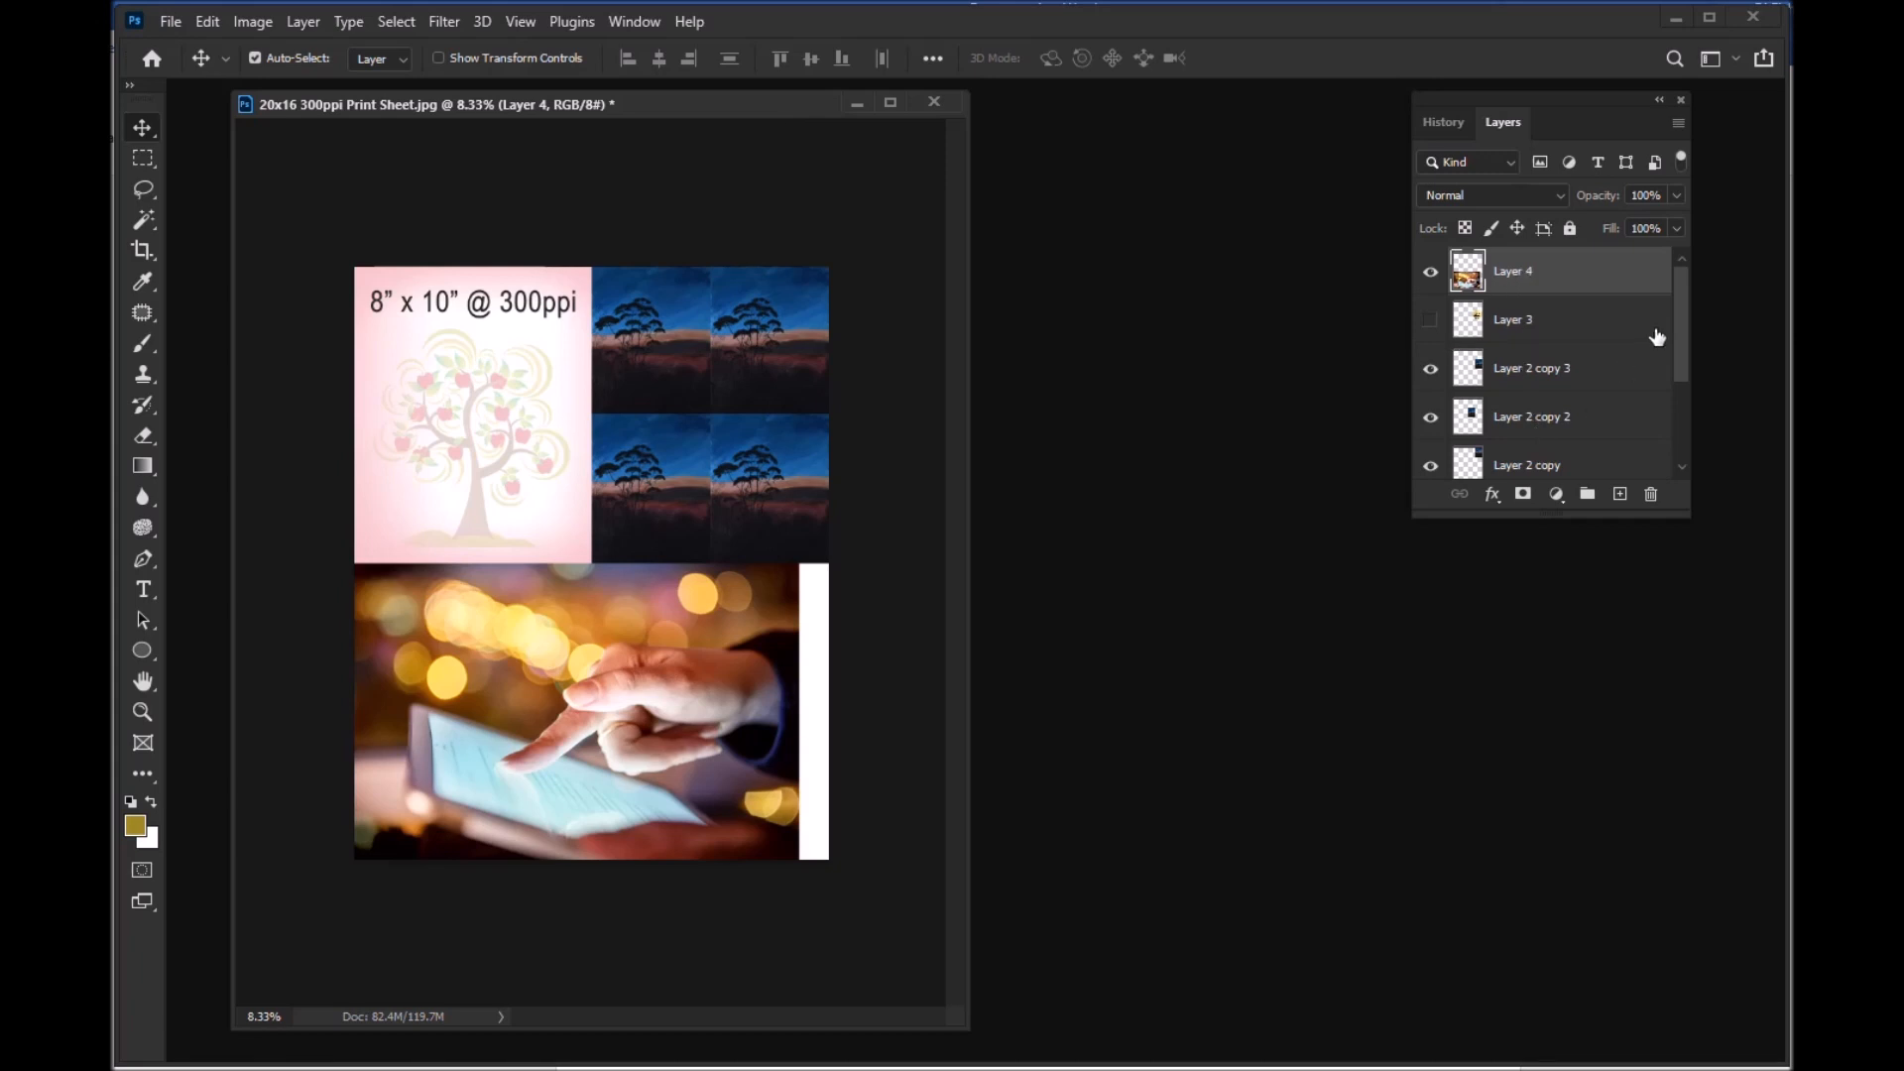
{"action": "left_click_drag", "start_coordinate": [1678, 312], "coordinate": [1688, 412]}
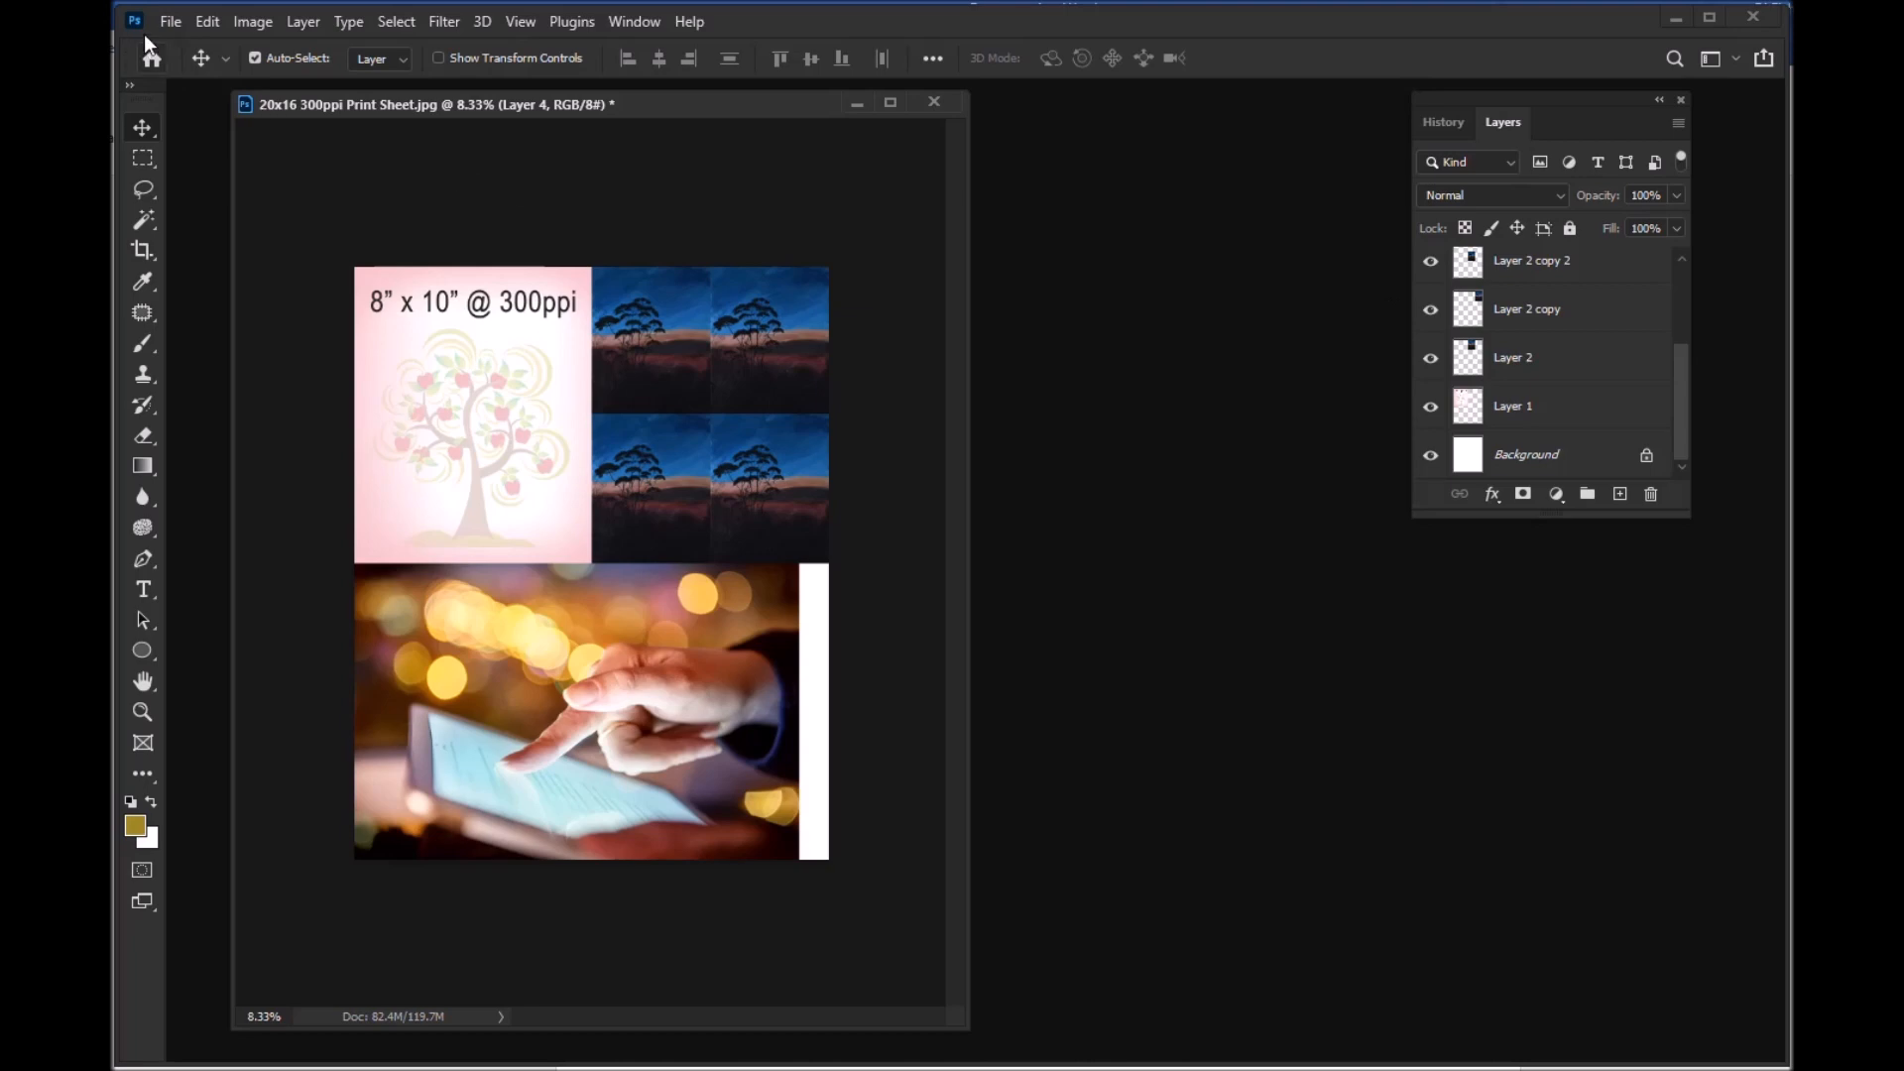
Step: Save the layered sheet in Photoshop format as 20x16 300ppi Print Sheet Full 01.psd in the Giclee Printer Setup folder
{"action": "left_click", "coordinate": [178, 20]}
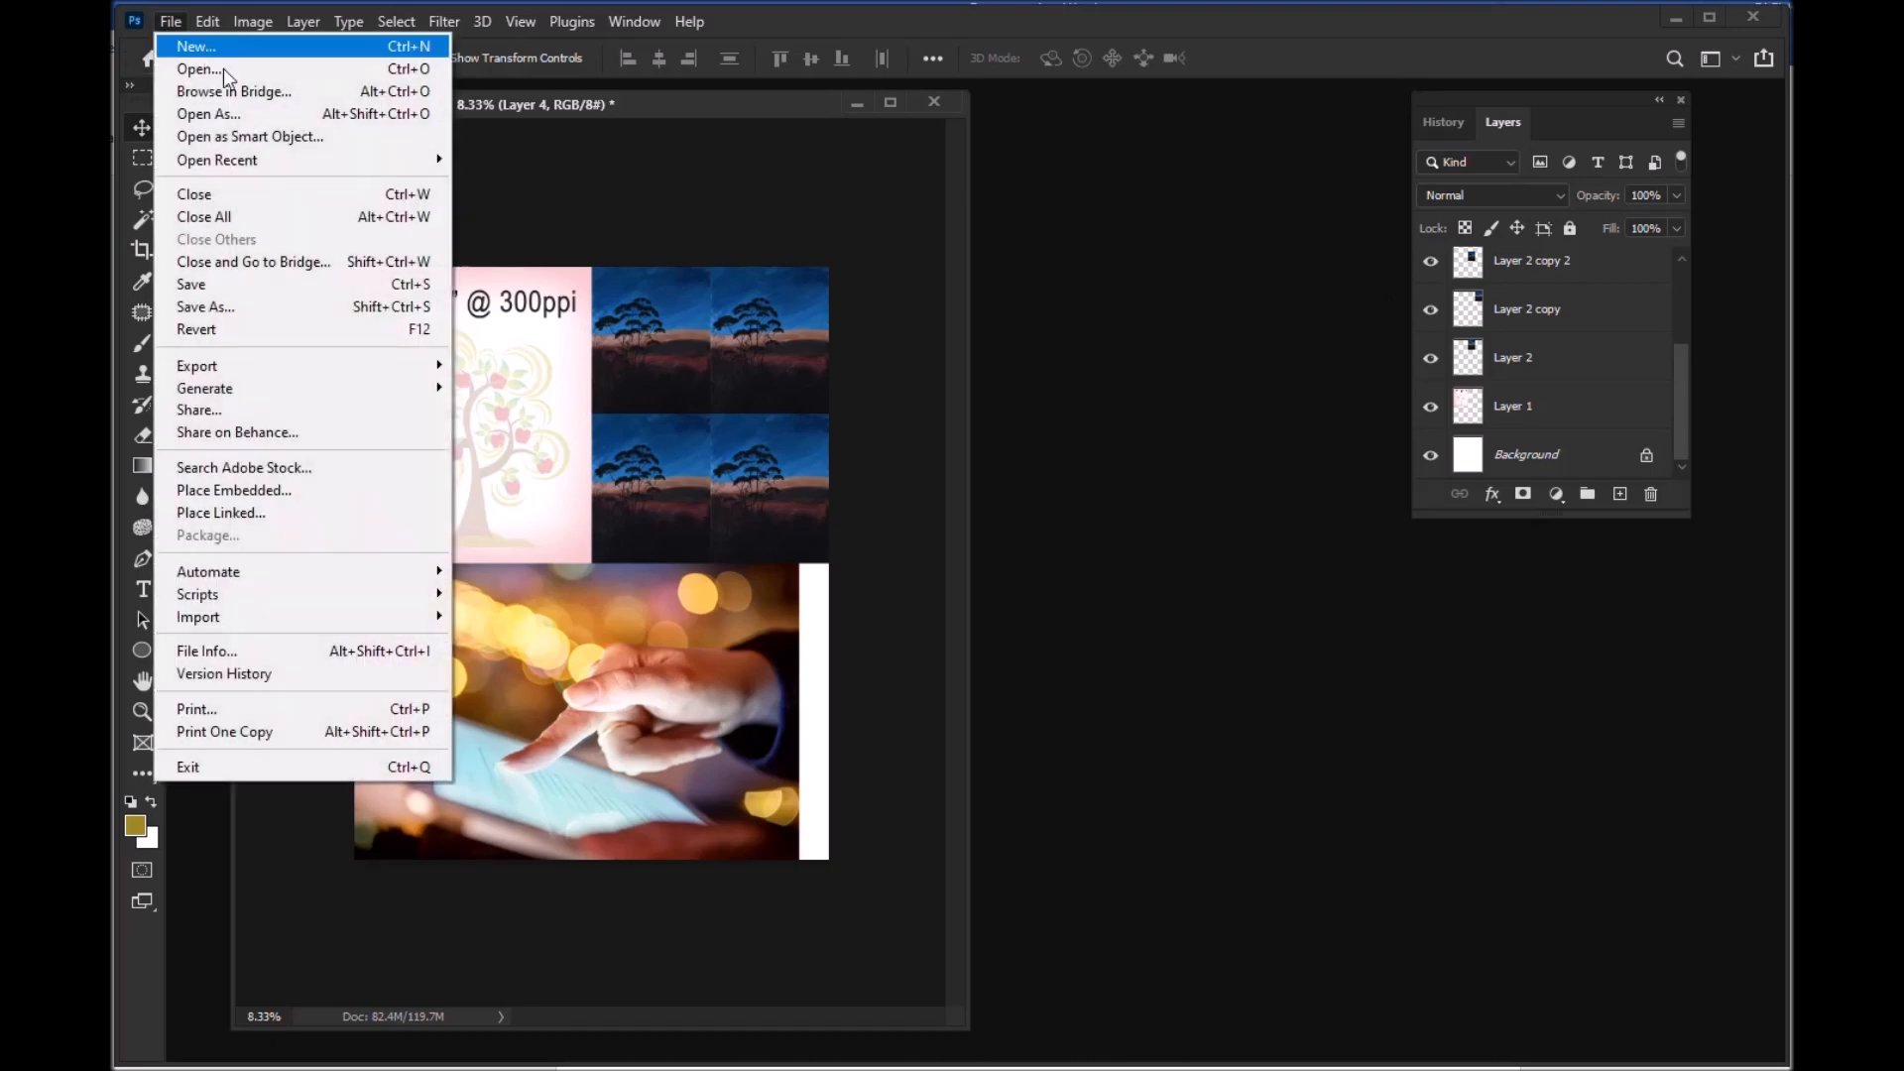
{"action": "left_click", "coordinate": [230, 308]}
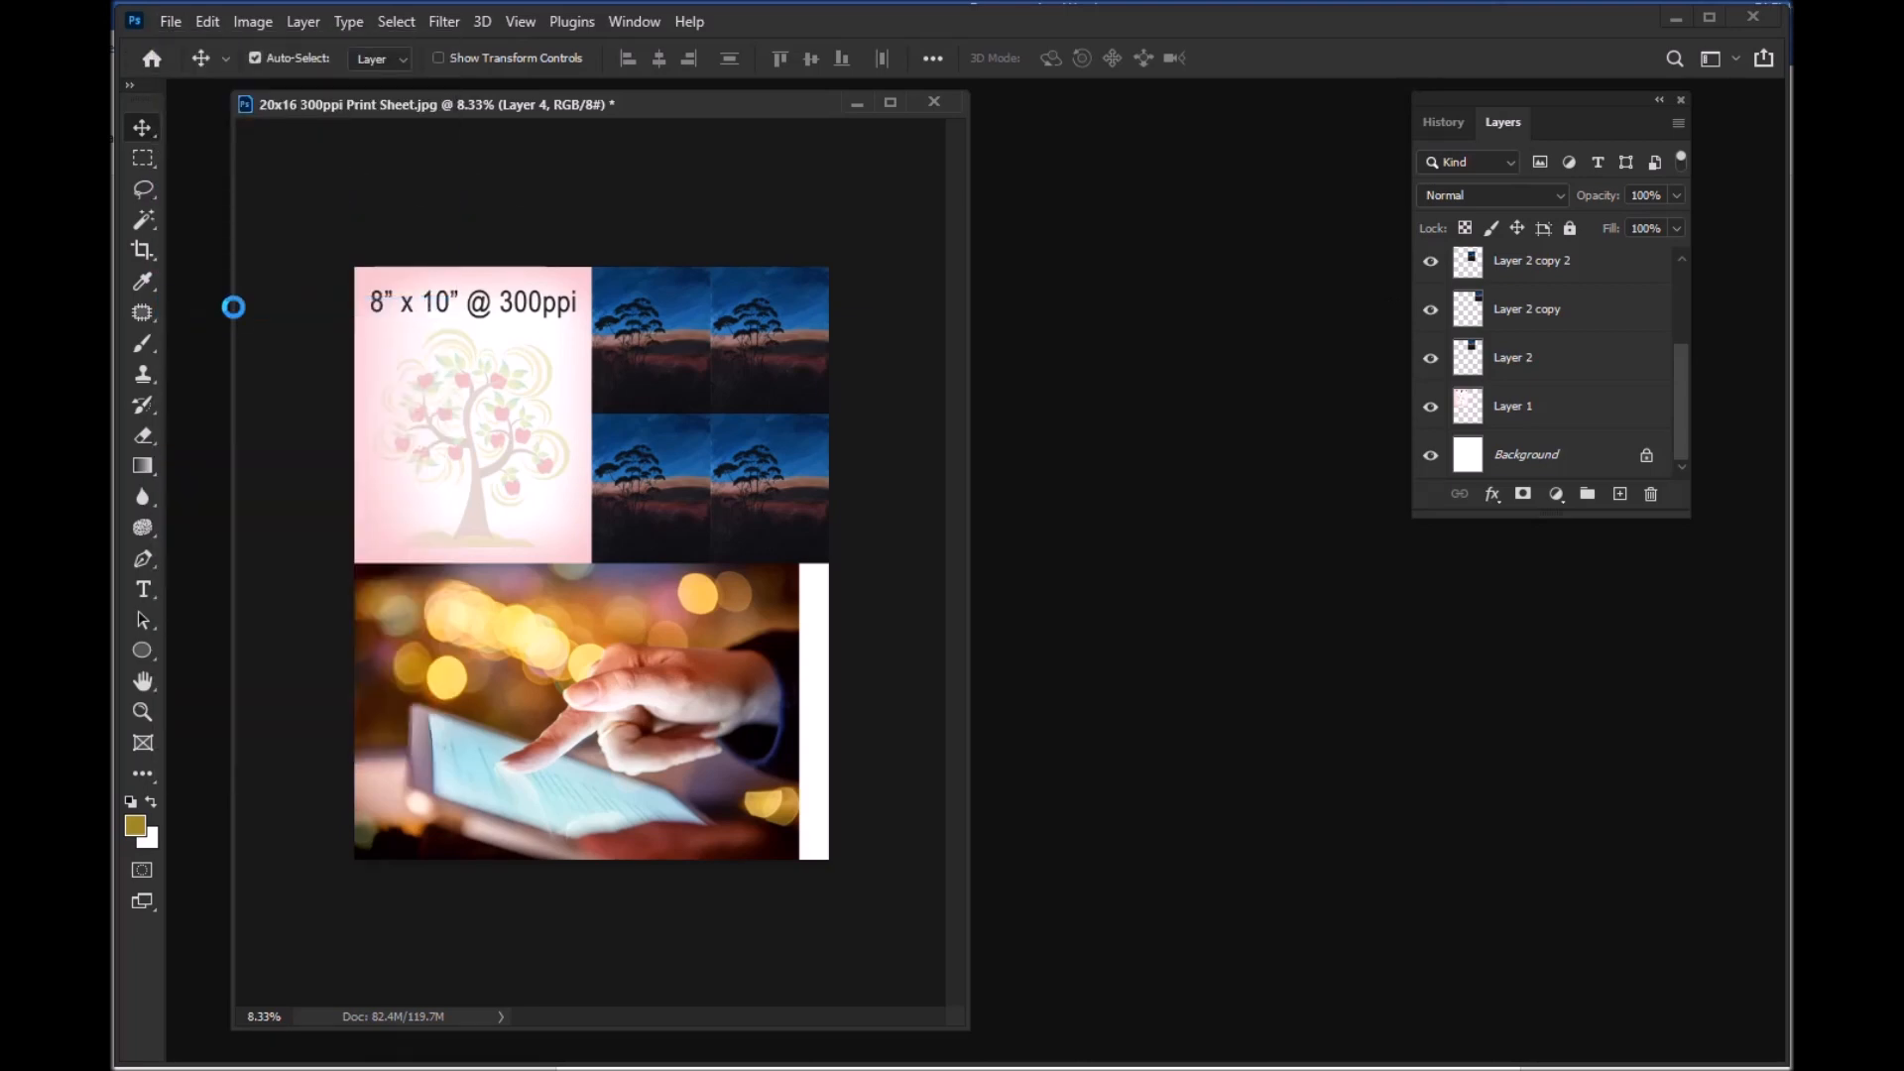
{"action": "scroll", "coordinate": [239, 318], "scroll_direction": "down", "scroll_amount": 2}
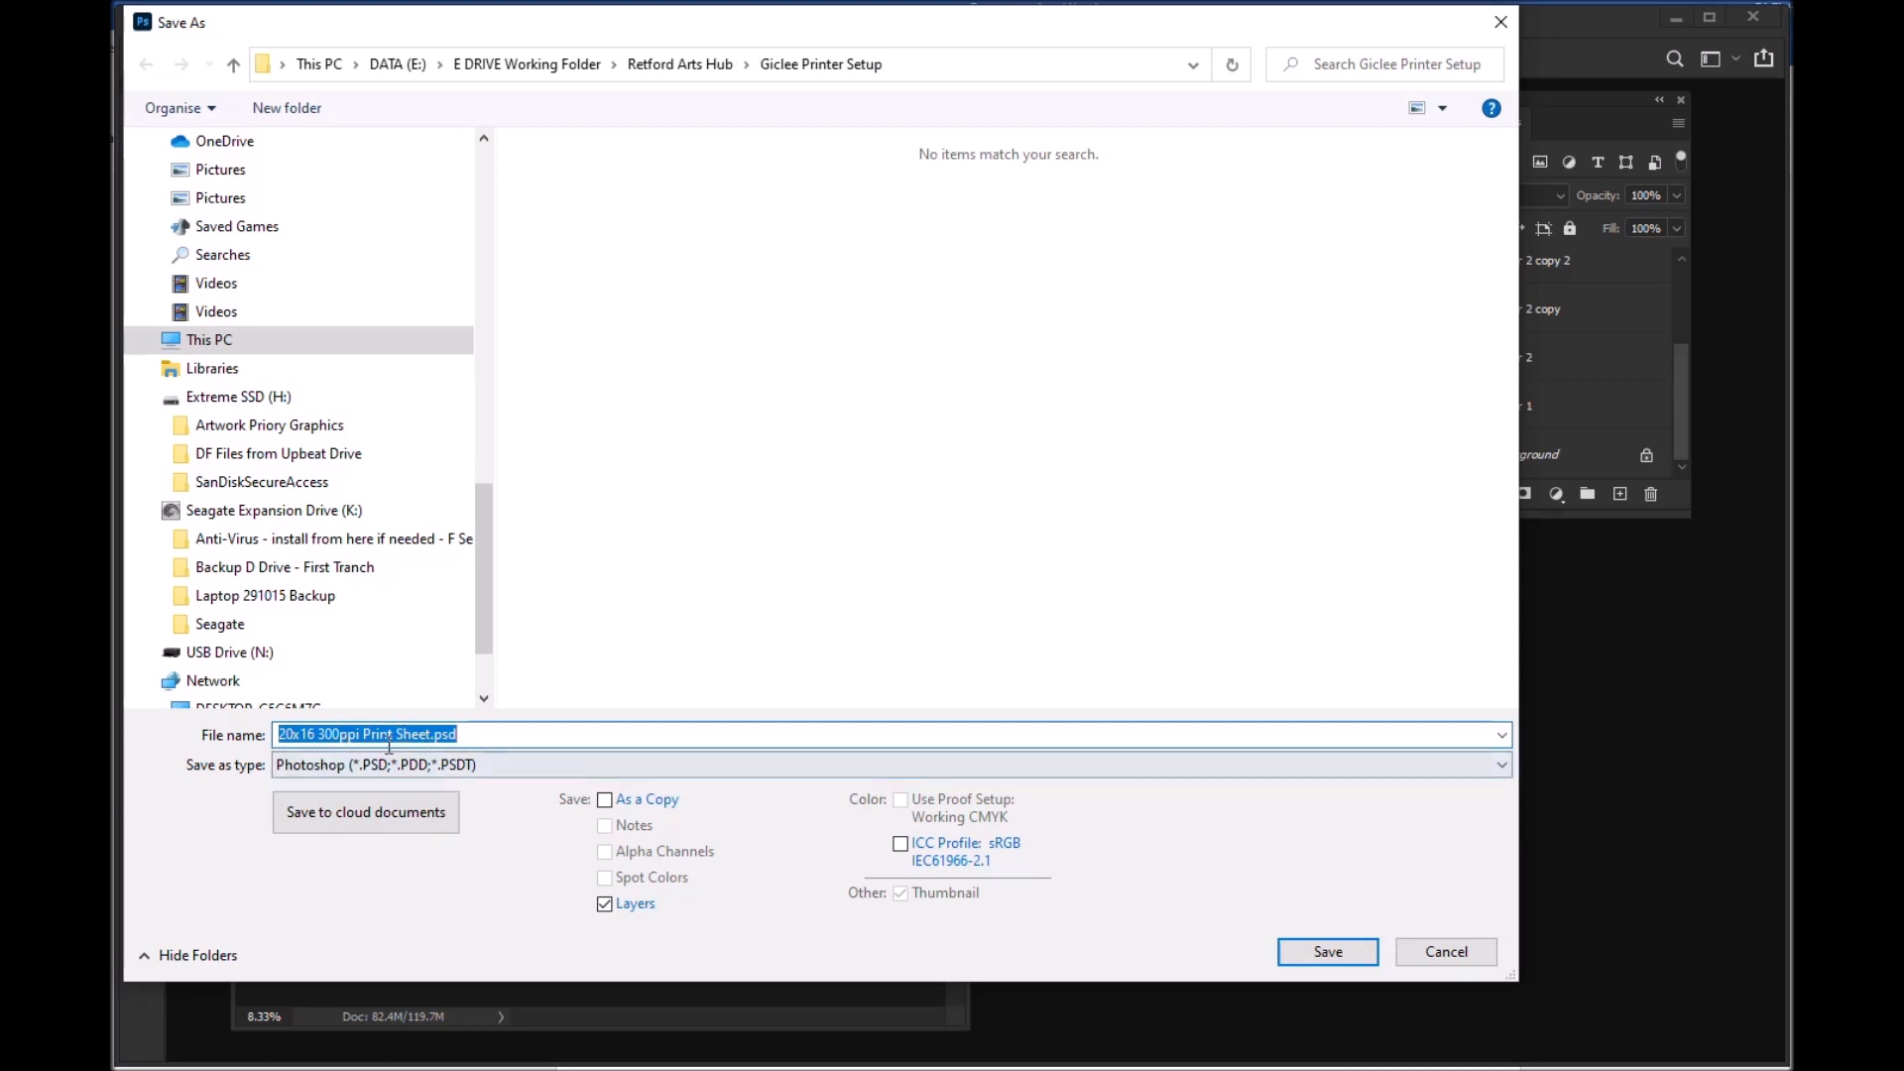
{"action": "left_click", "coordinate": [429, 735]}
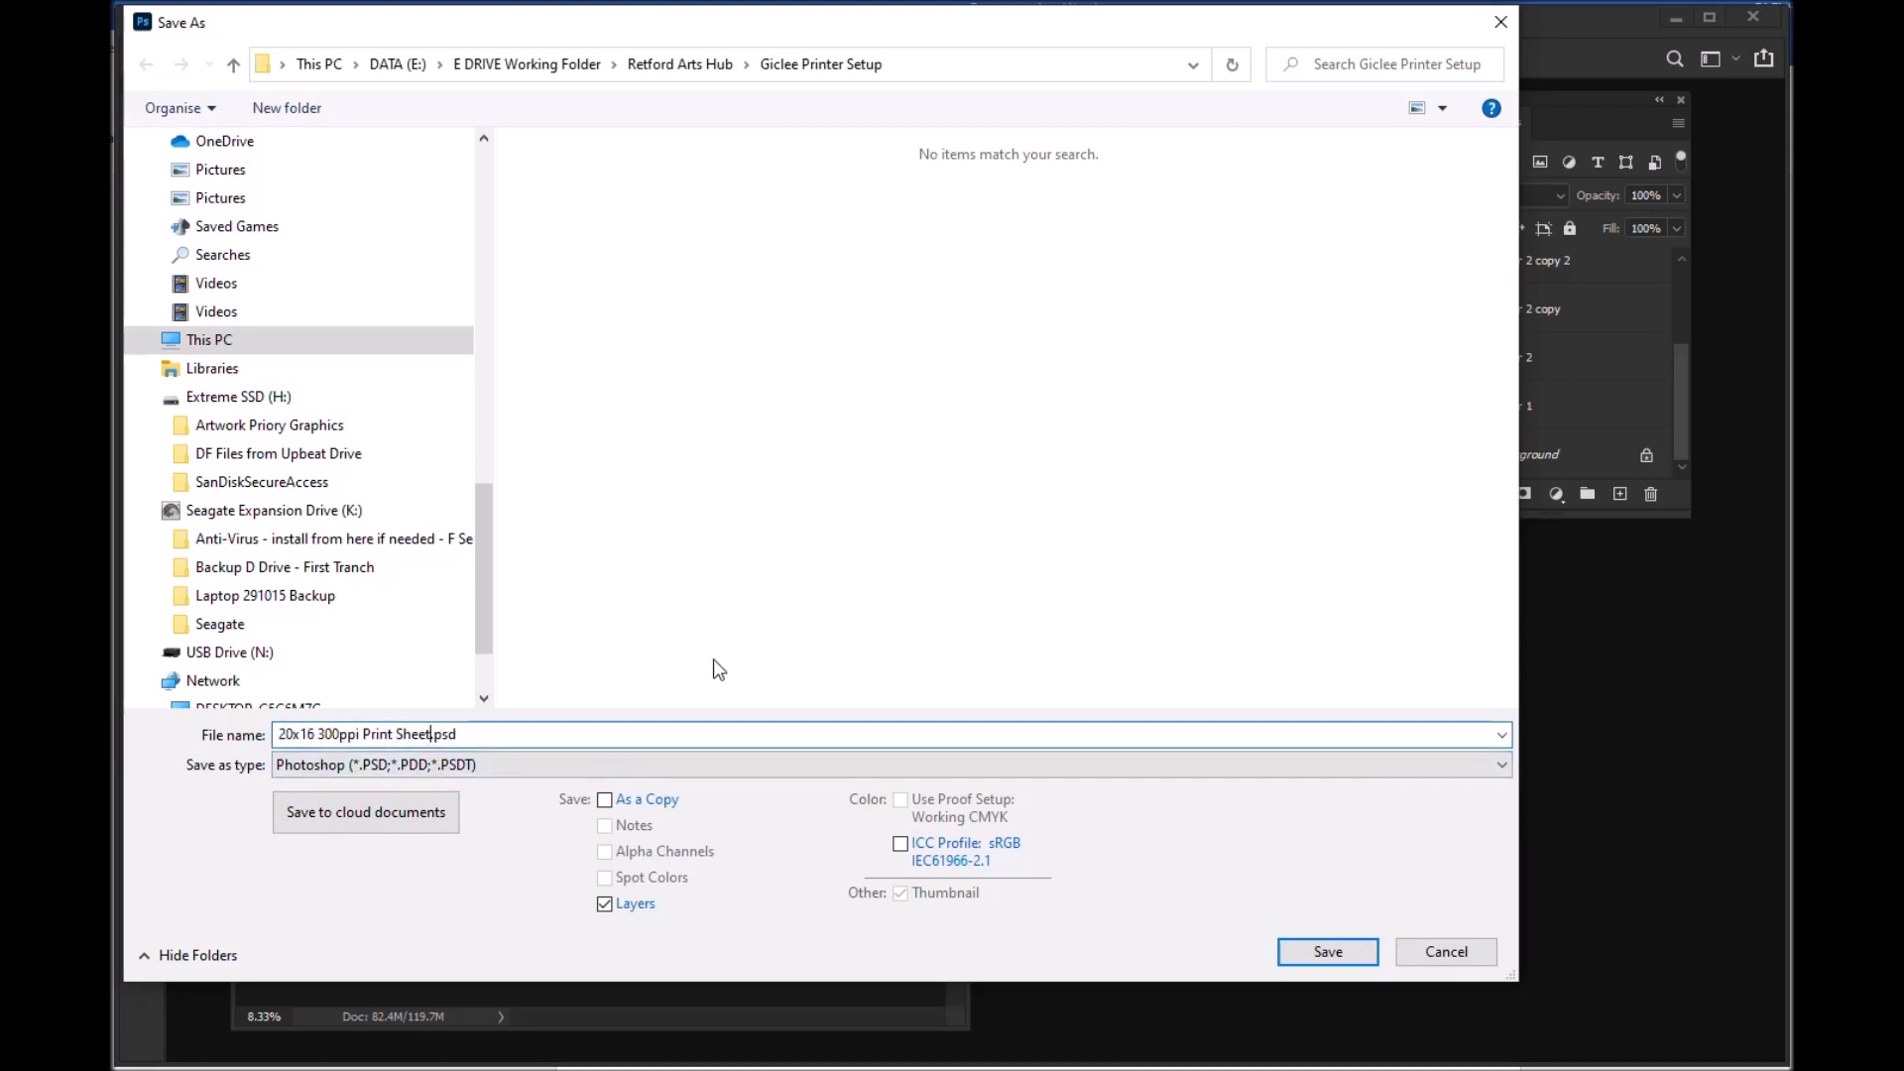
{"action": "type", "text": "Full 01"}
{"action": "left_click", "coordinate": [1319, 954]}
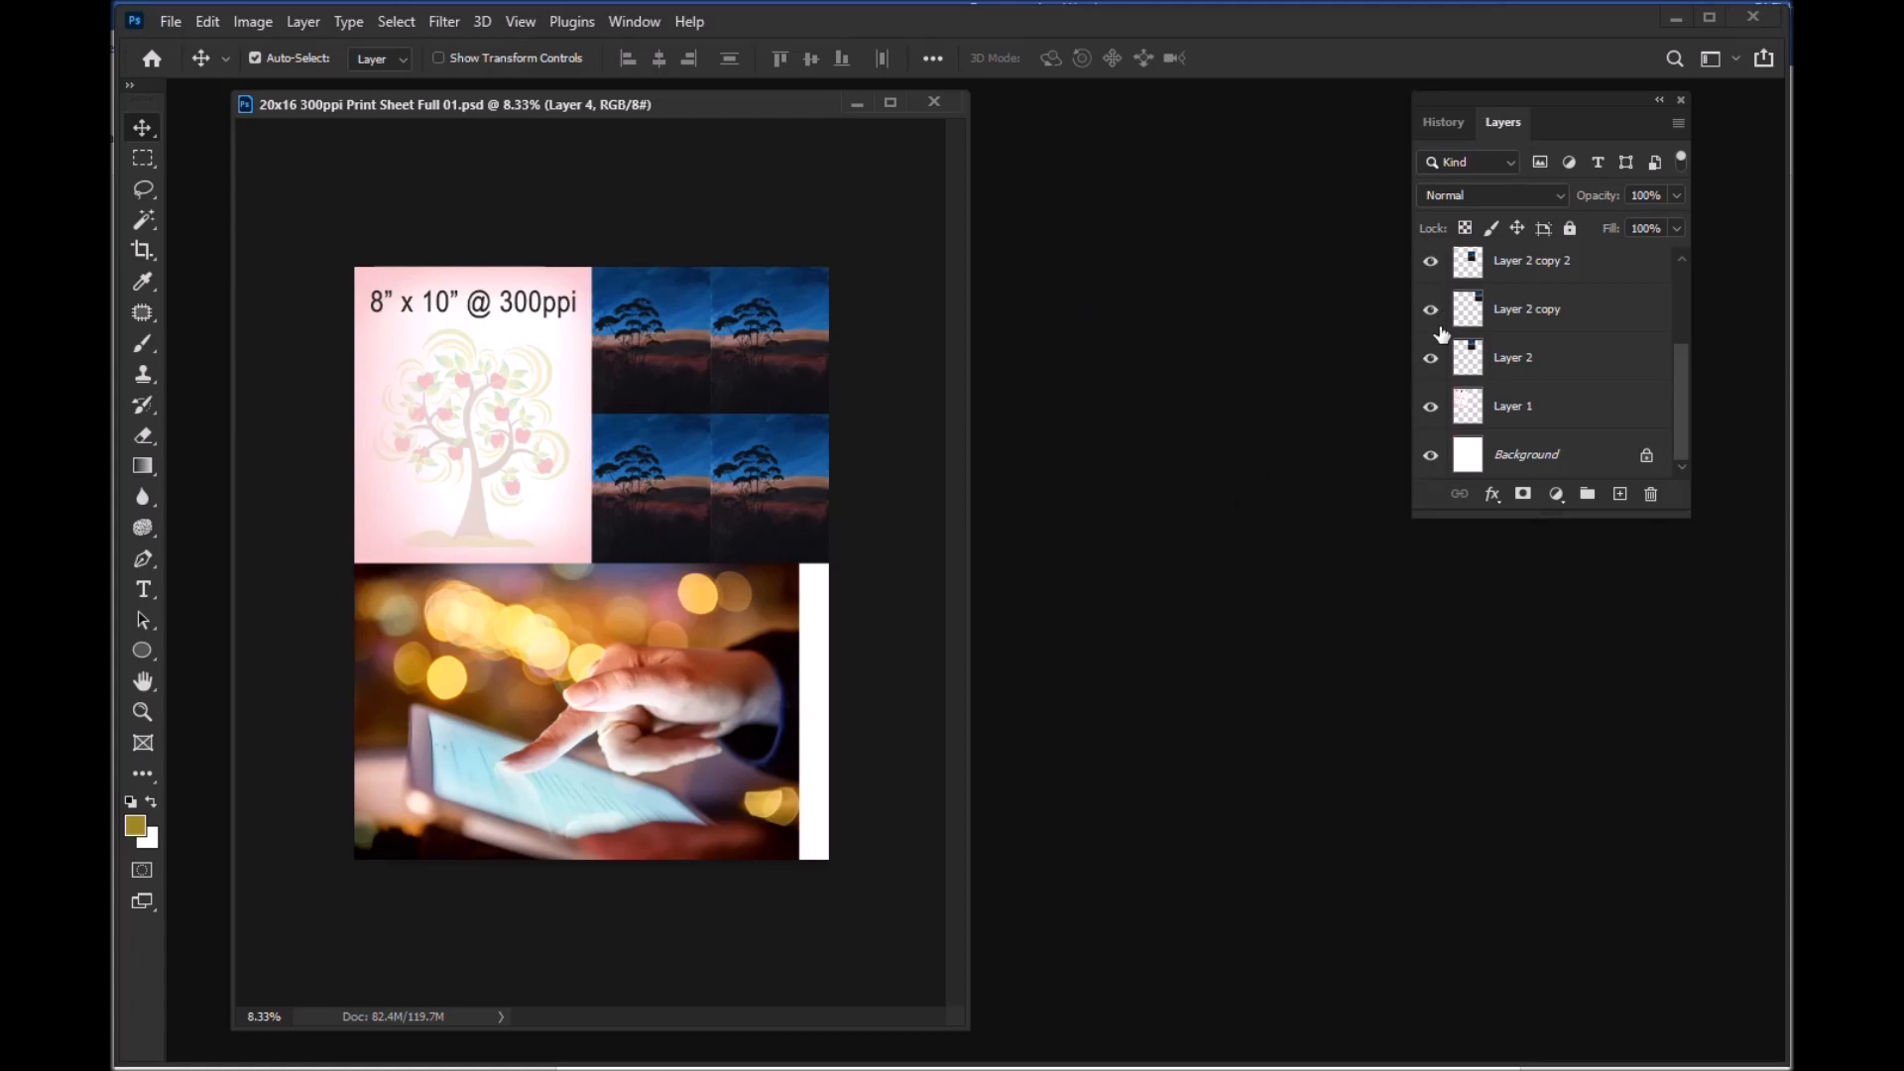
Step: Check Layer 2 copy 2 by toggling its visibility off and on, and flatten the sheet, discarding the hidden layers
{"action": "left_click", "coordinate": [1429, 262]}
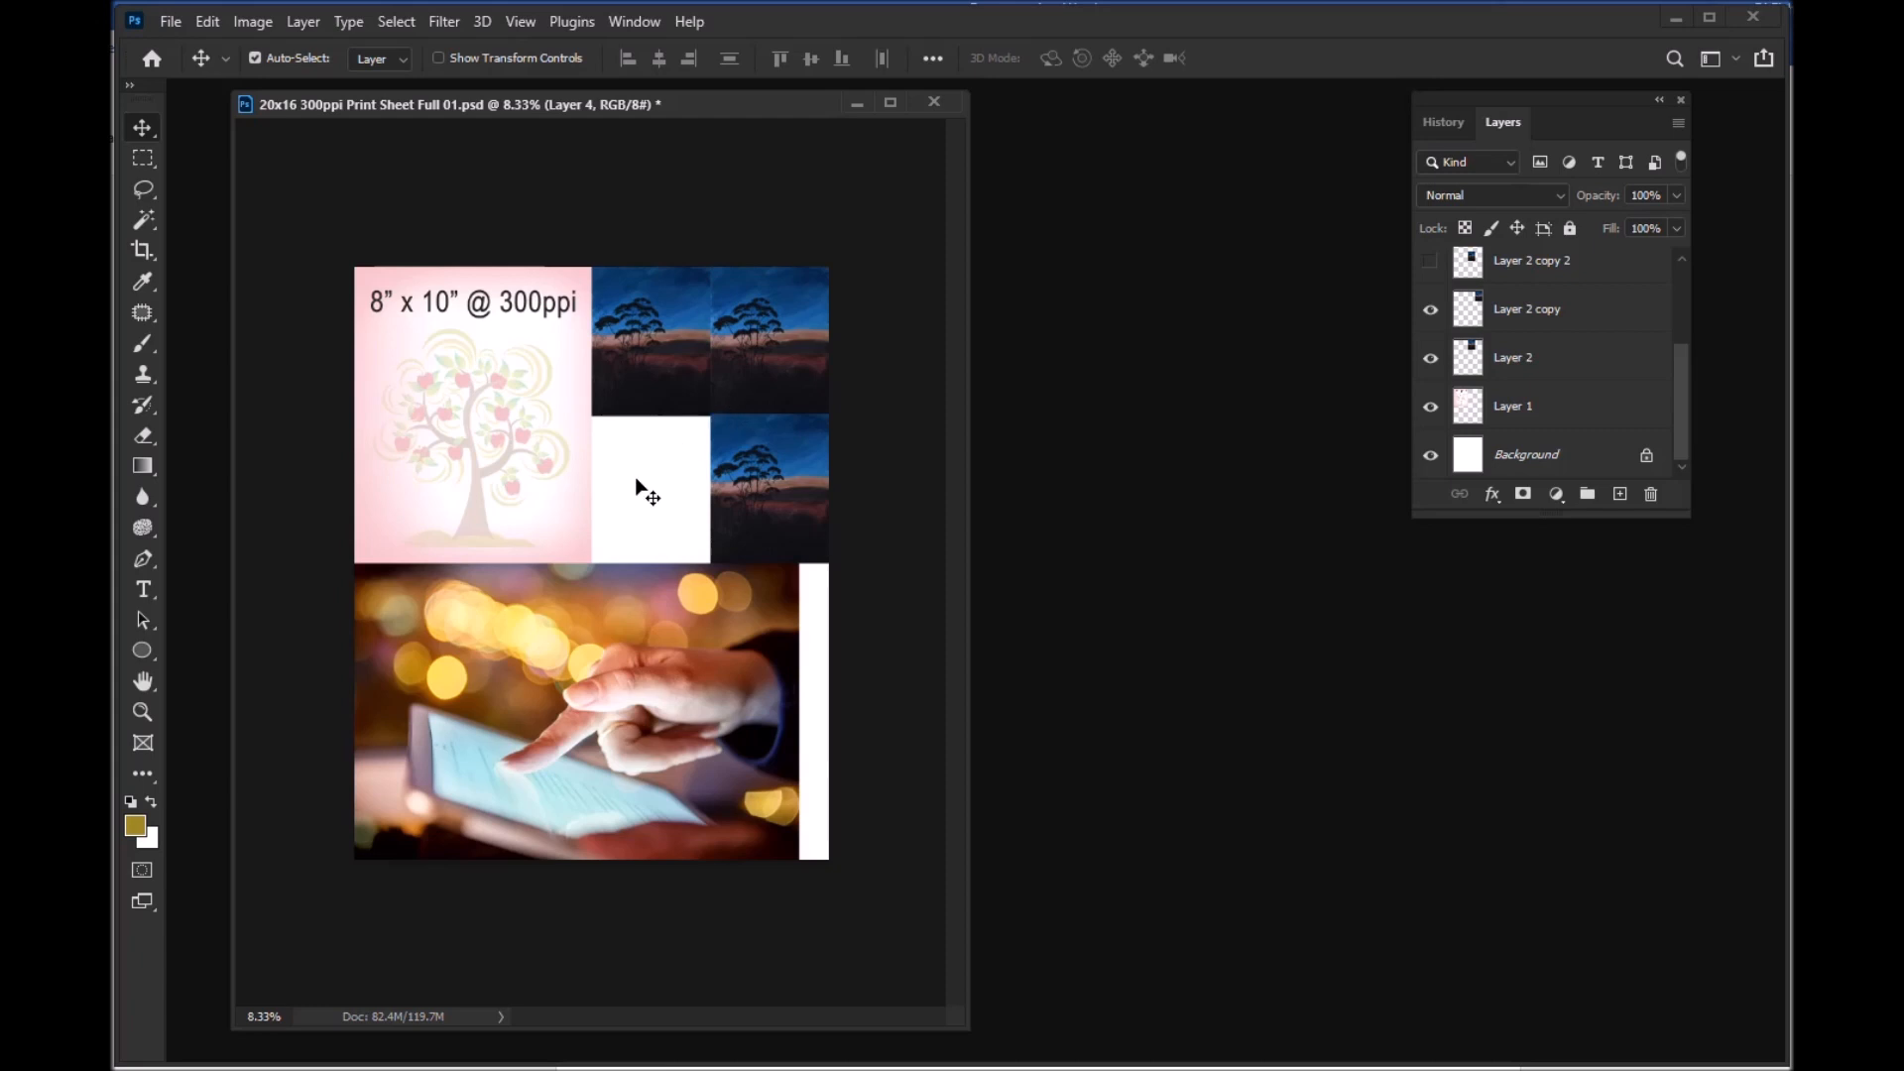
{"action": "left_click", "coordinate": [1431, 261]}
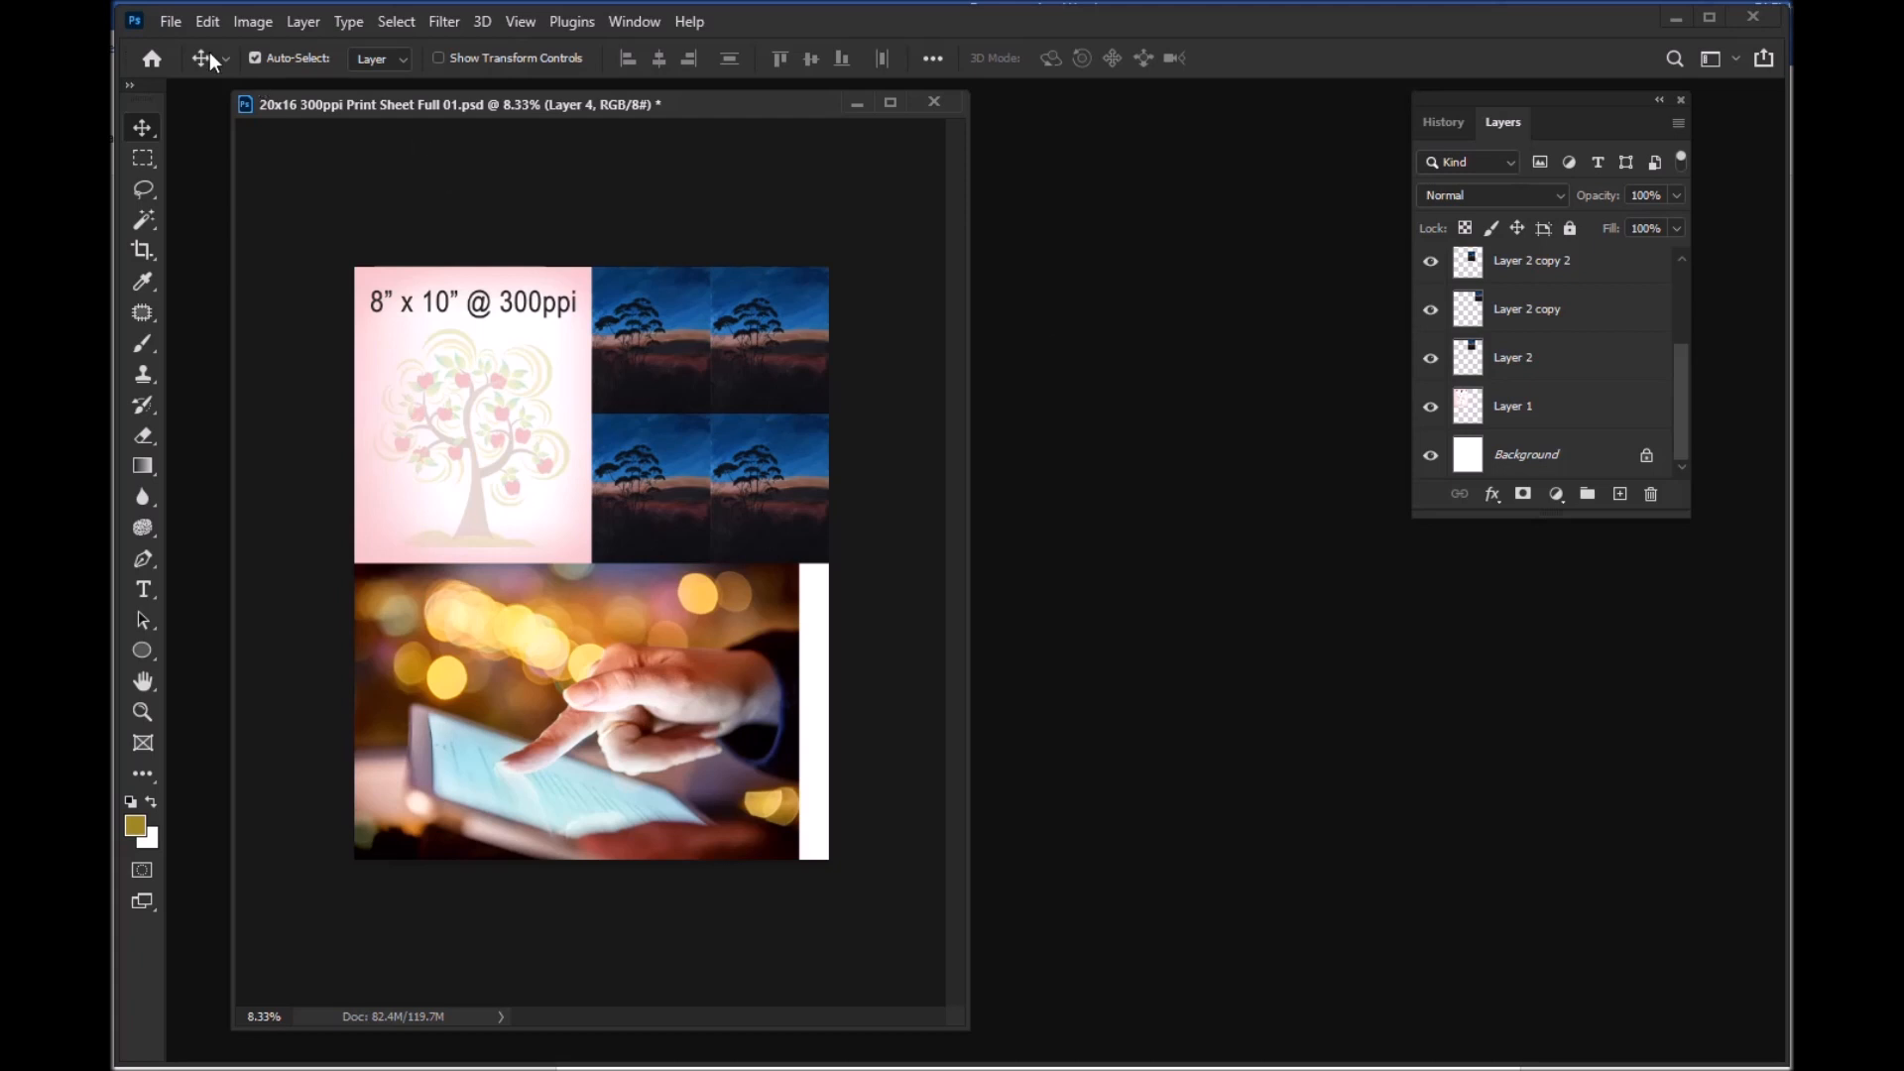
{"action": "left_click", "coordinate": [303, 21]}
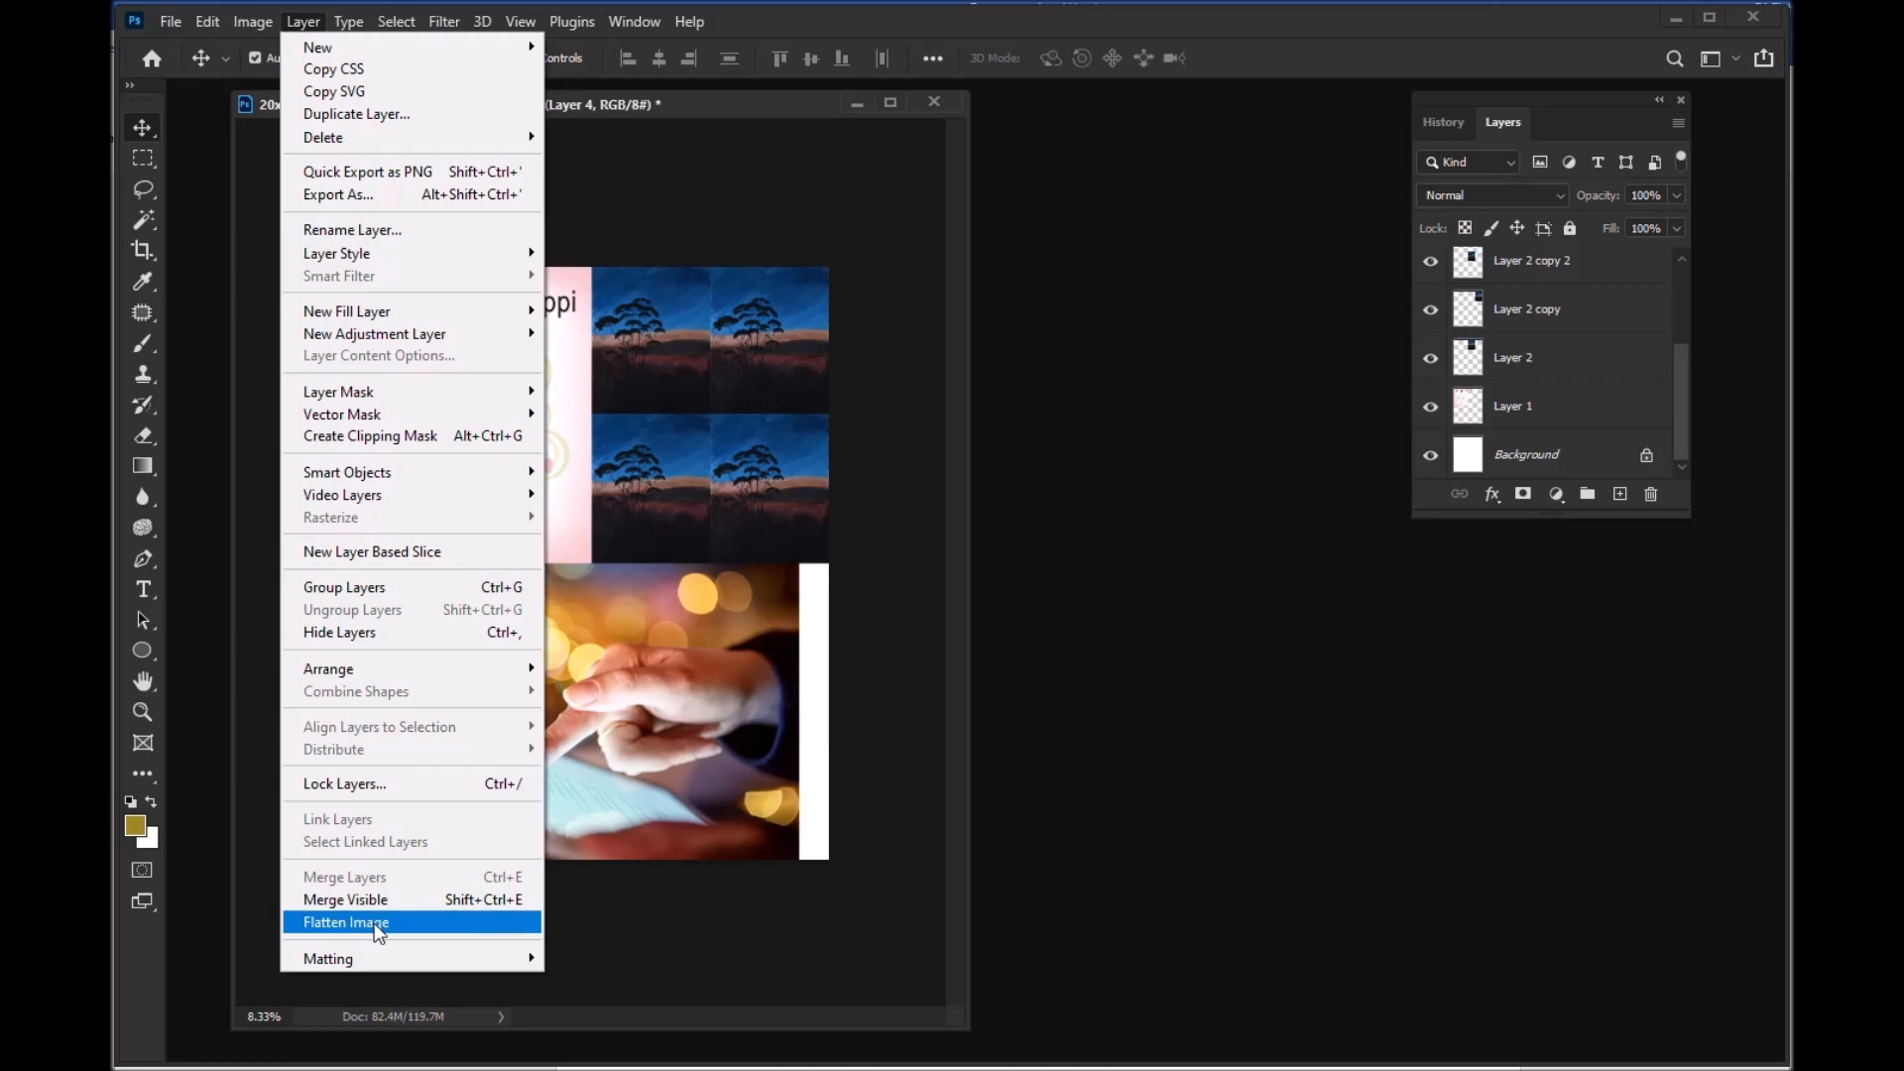
{"action": "left_click", "coordinate": [717, 924]}
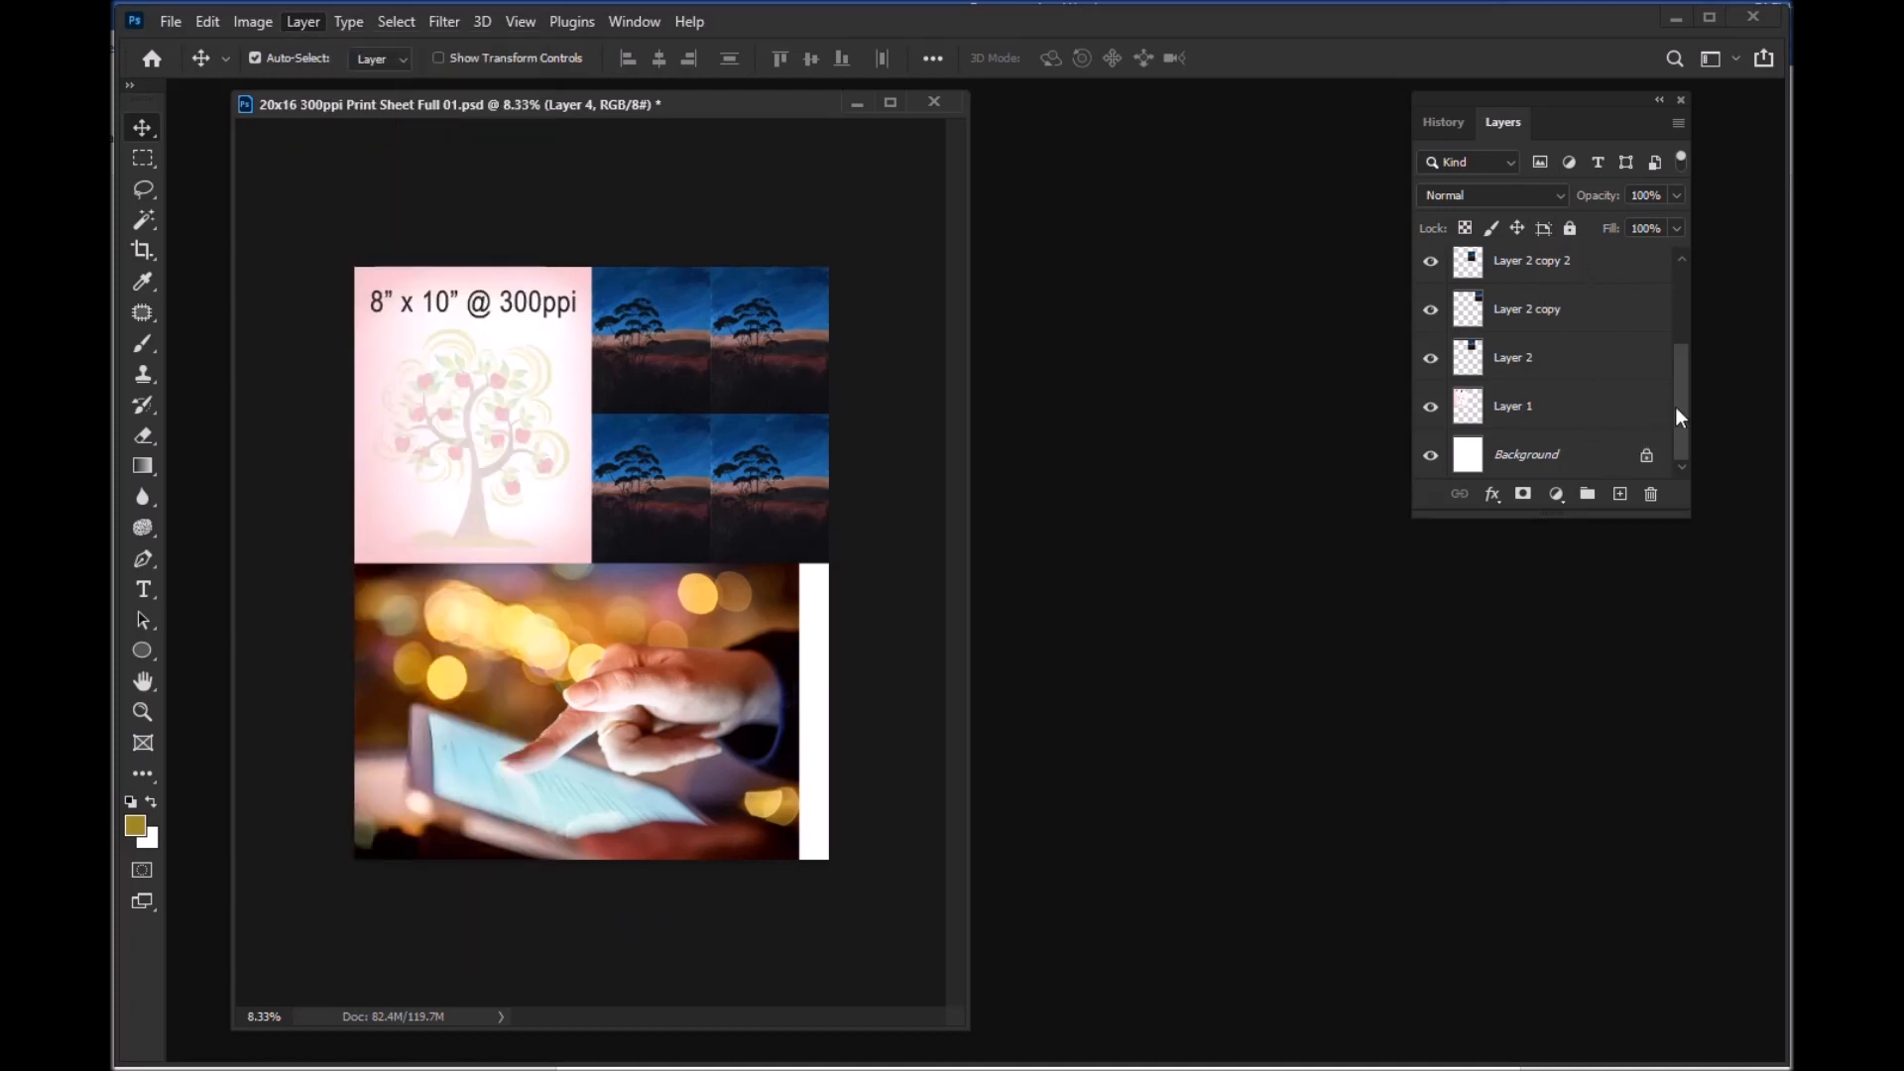
{"action": "mouse_move", "coordinate": [1686, 396]}
{"action": "left_mouse_down"}
{"action": "mouse_move", "coordinate": [1673, 286]}
{"action": "mouse_move", "coordinate": [1674, 426]}
{"action": "left_mouse_up"}
{"action": "left_click", "coordinate": [304, 22]}
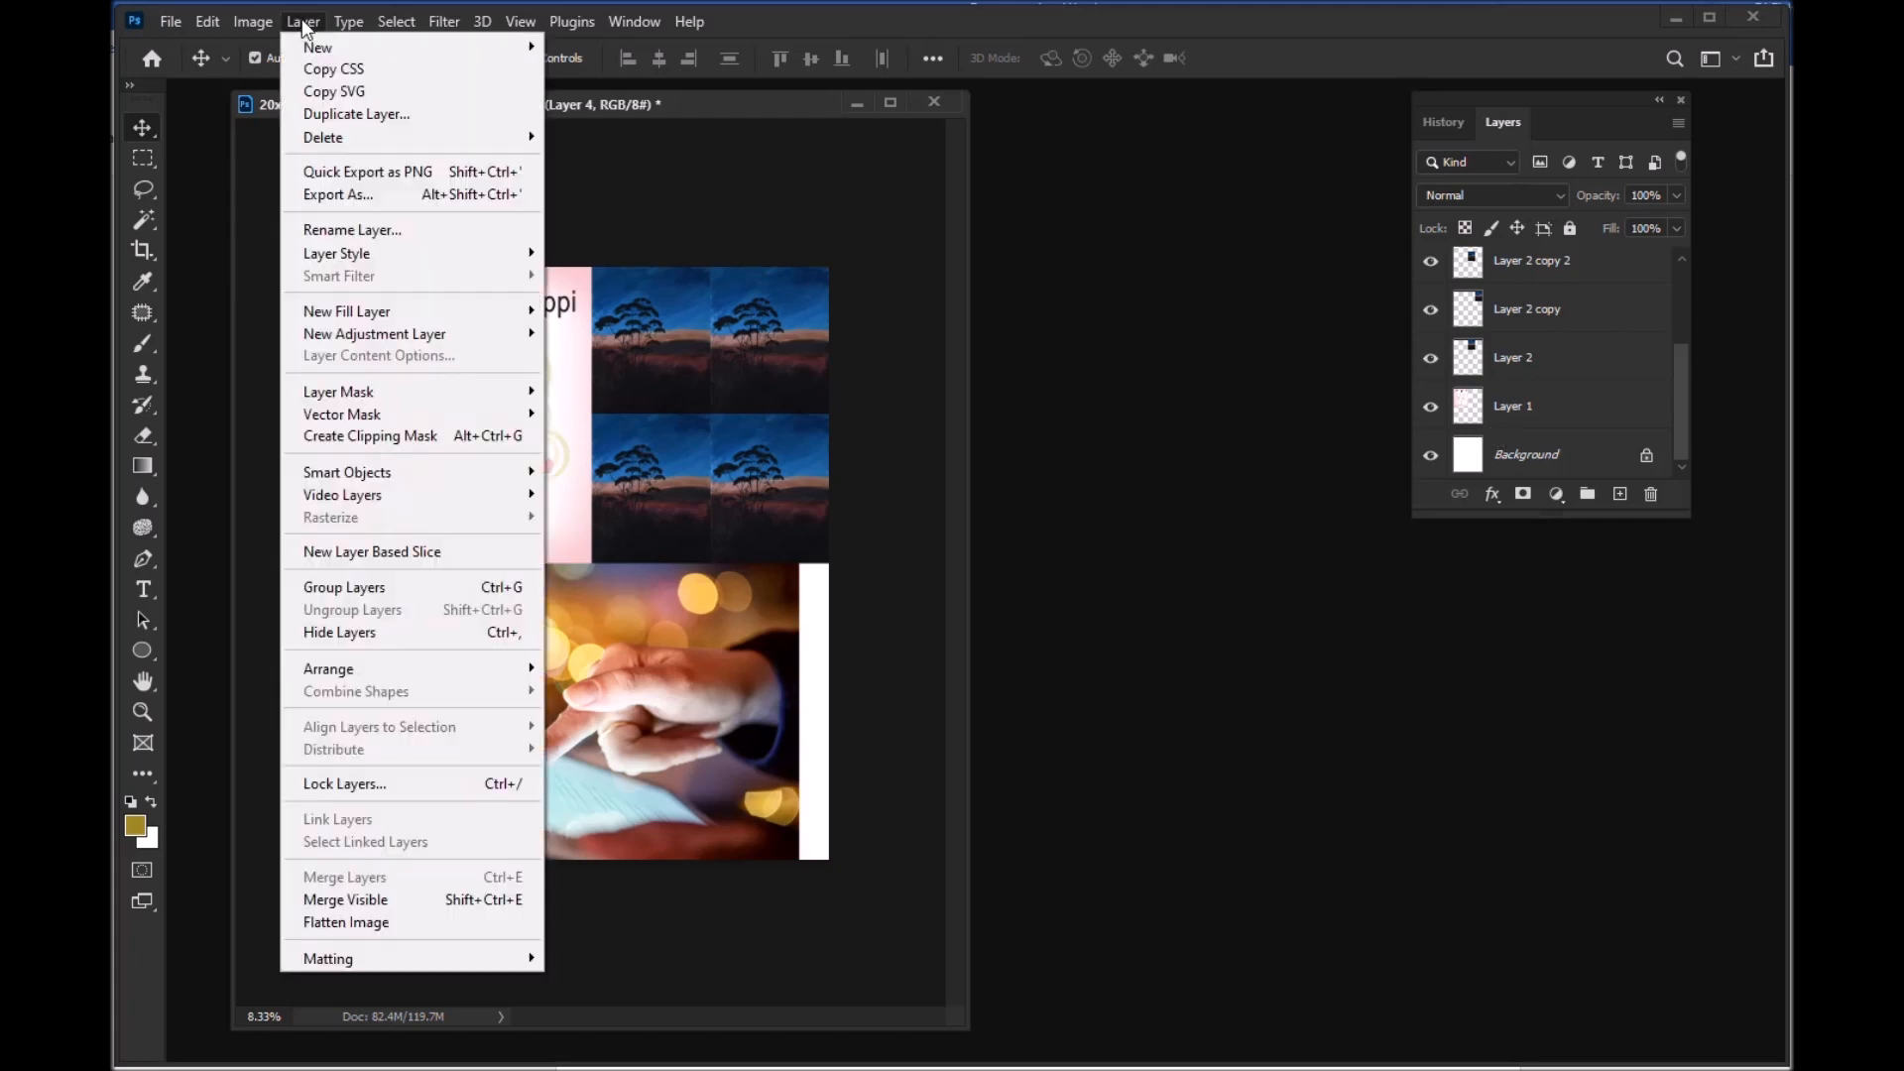
{"action": "left_click", "coordinate": [385, 925]}
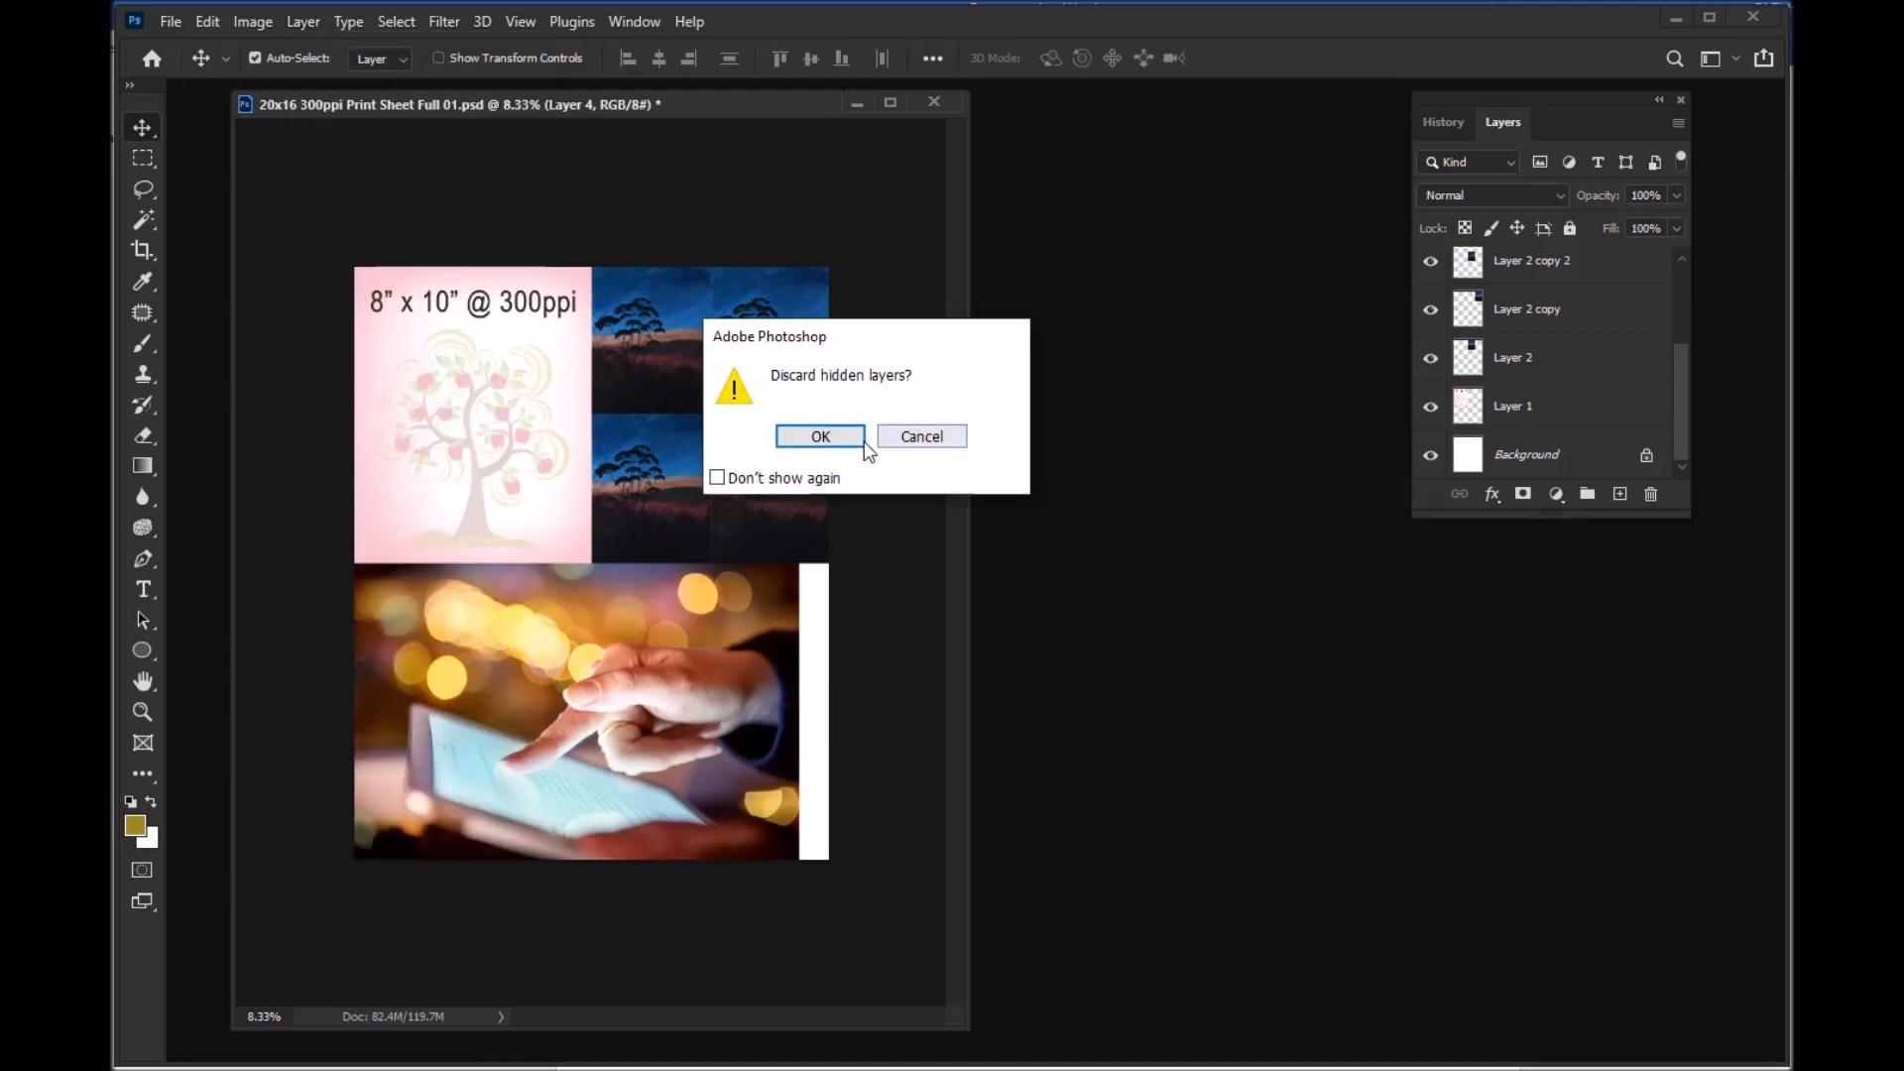
{"action": "left_click", "coordinate": [821, 438]}
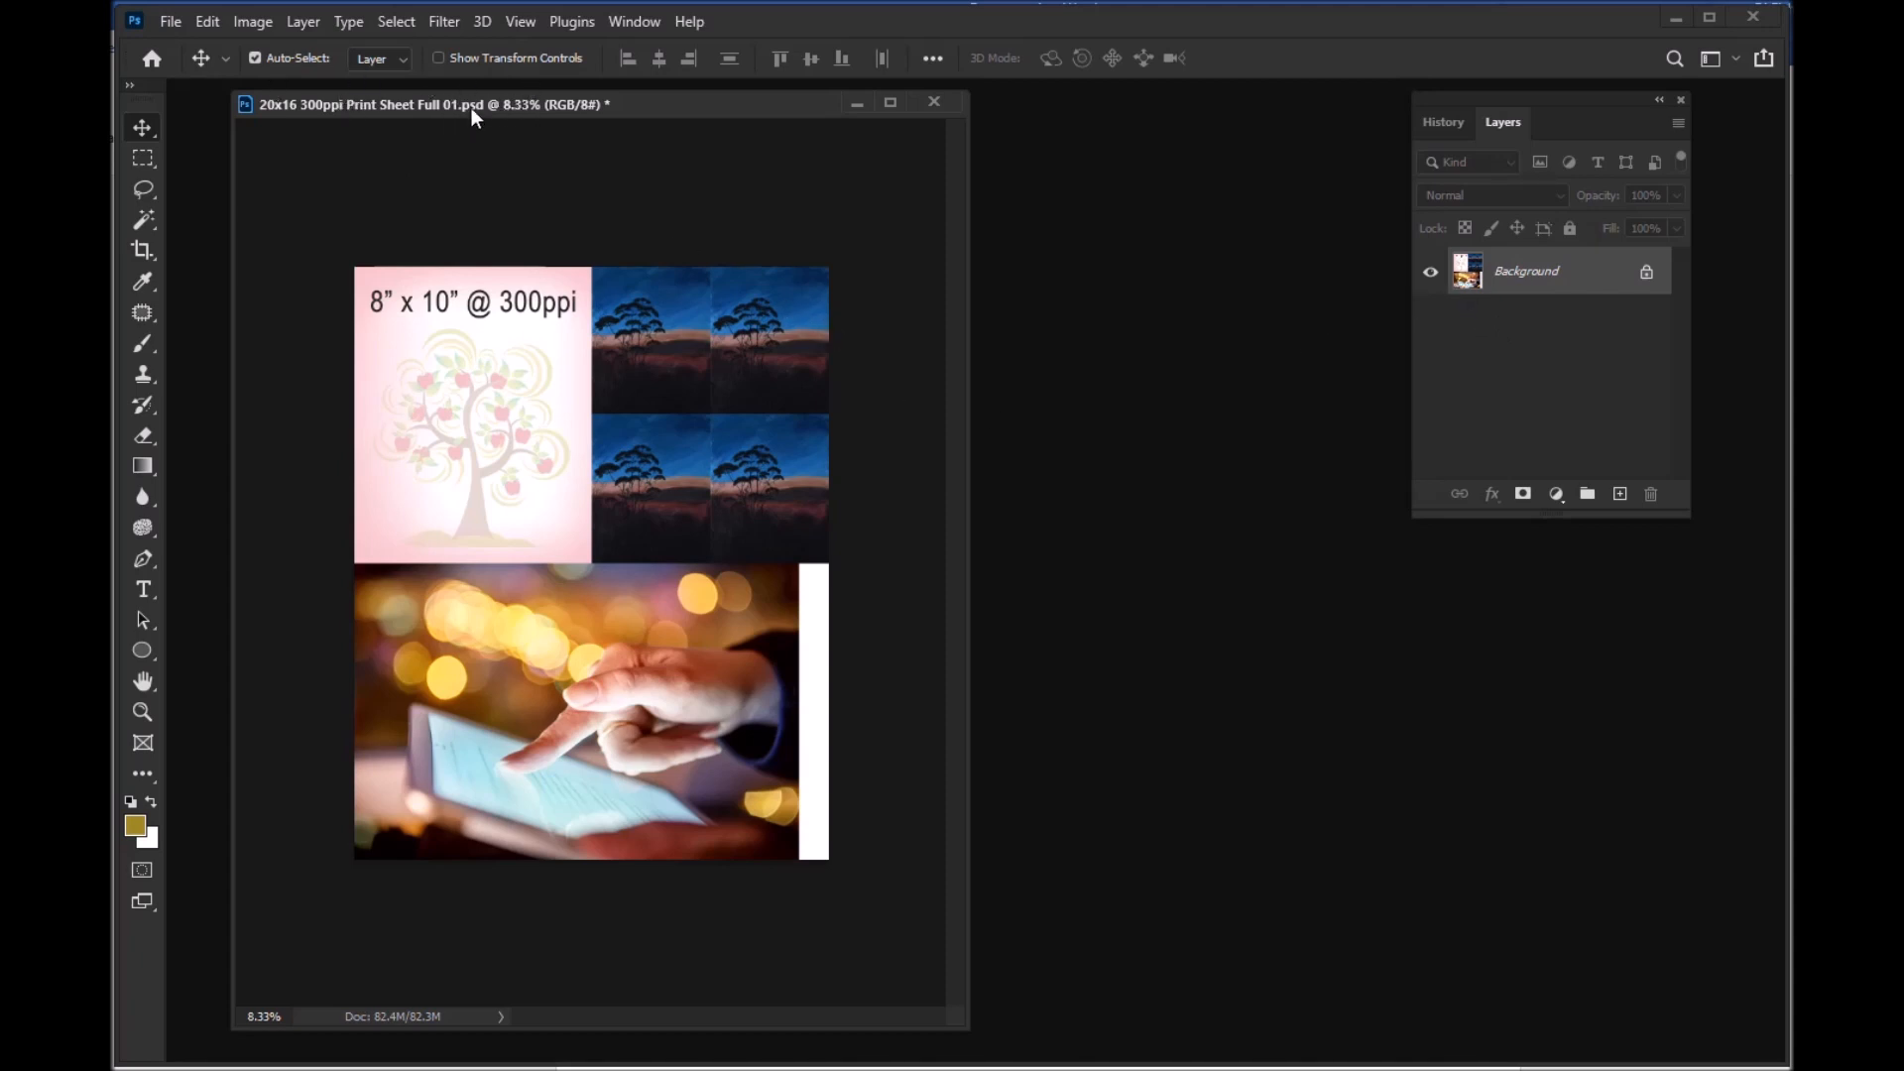
Step: Save the flattened sheet as the JPEG 20x16 300ppi Print Sheet Full 01.jpg at the highest quality
{"action": "left_click", "coordinate": [170, 21]}
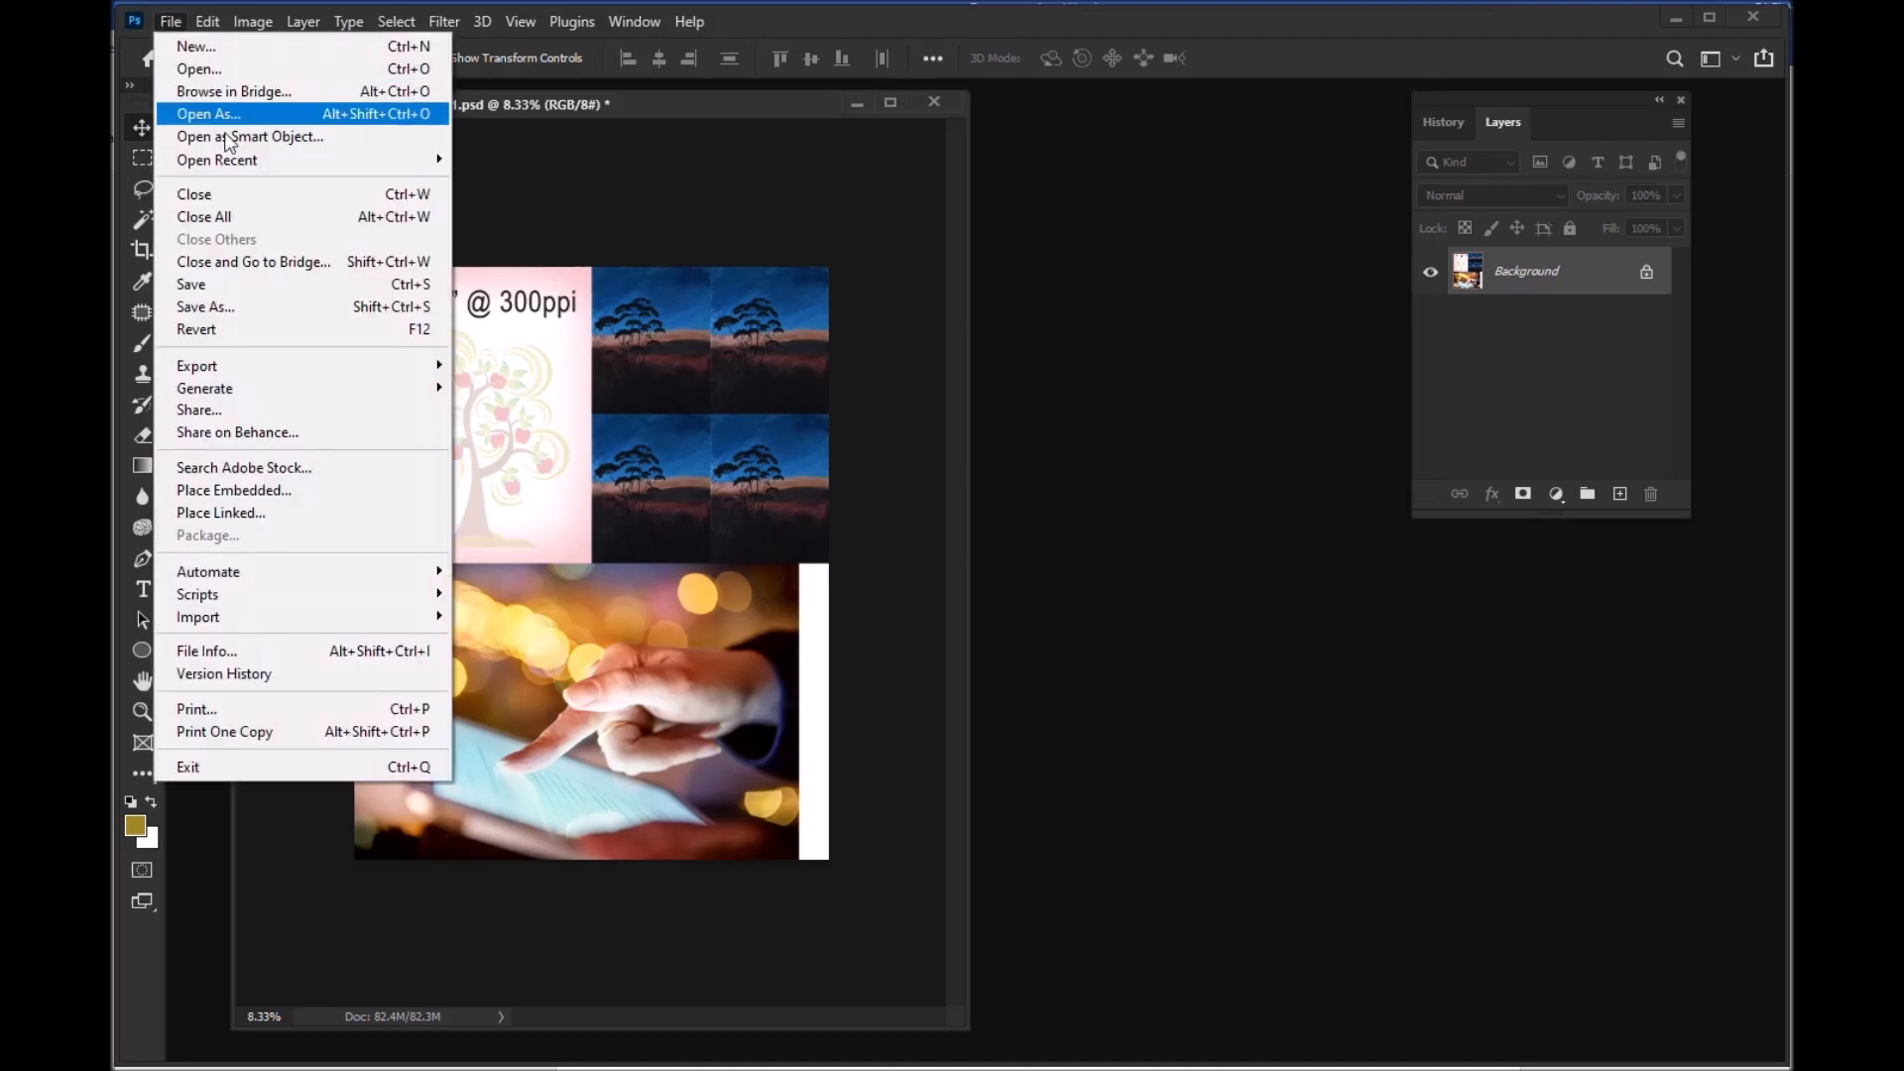
{"action": "left_click", "coordinate": [256, 308]}
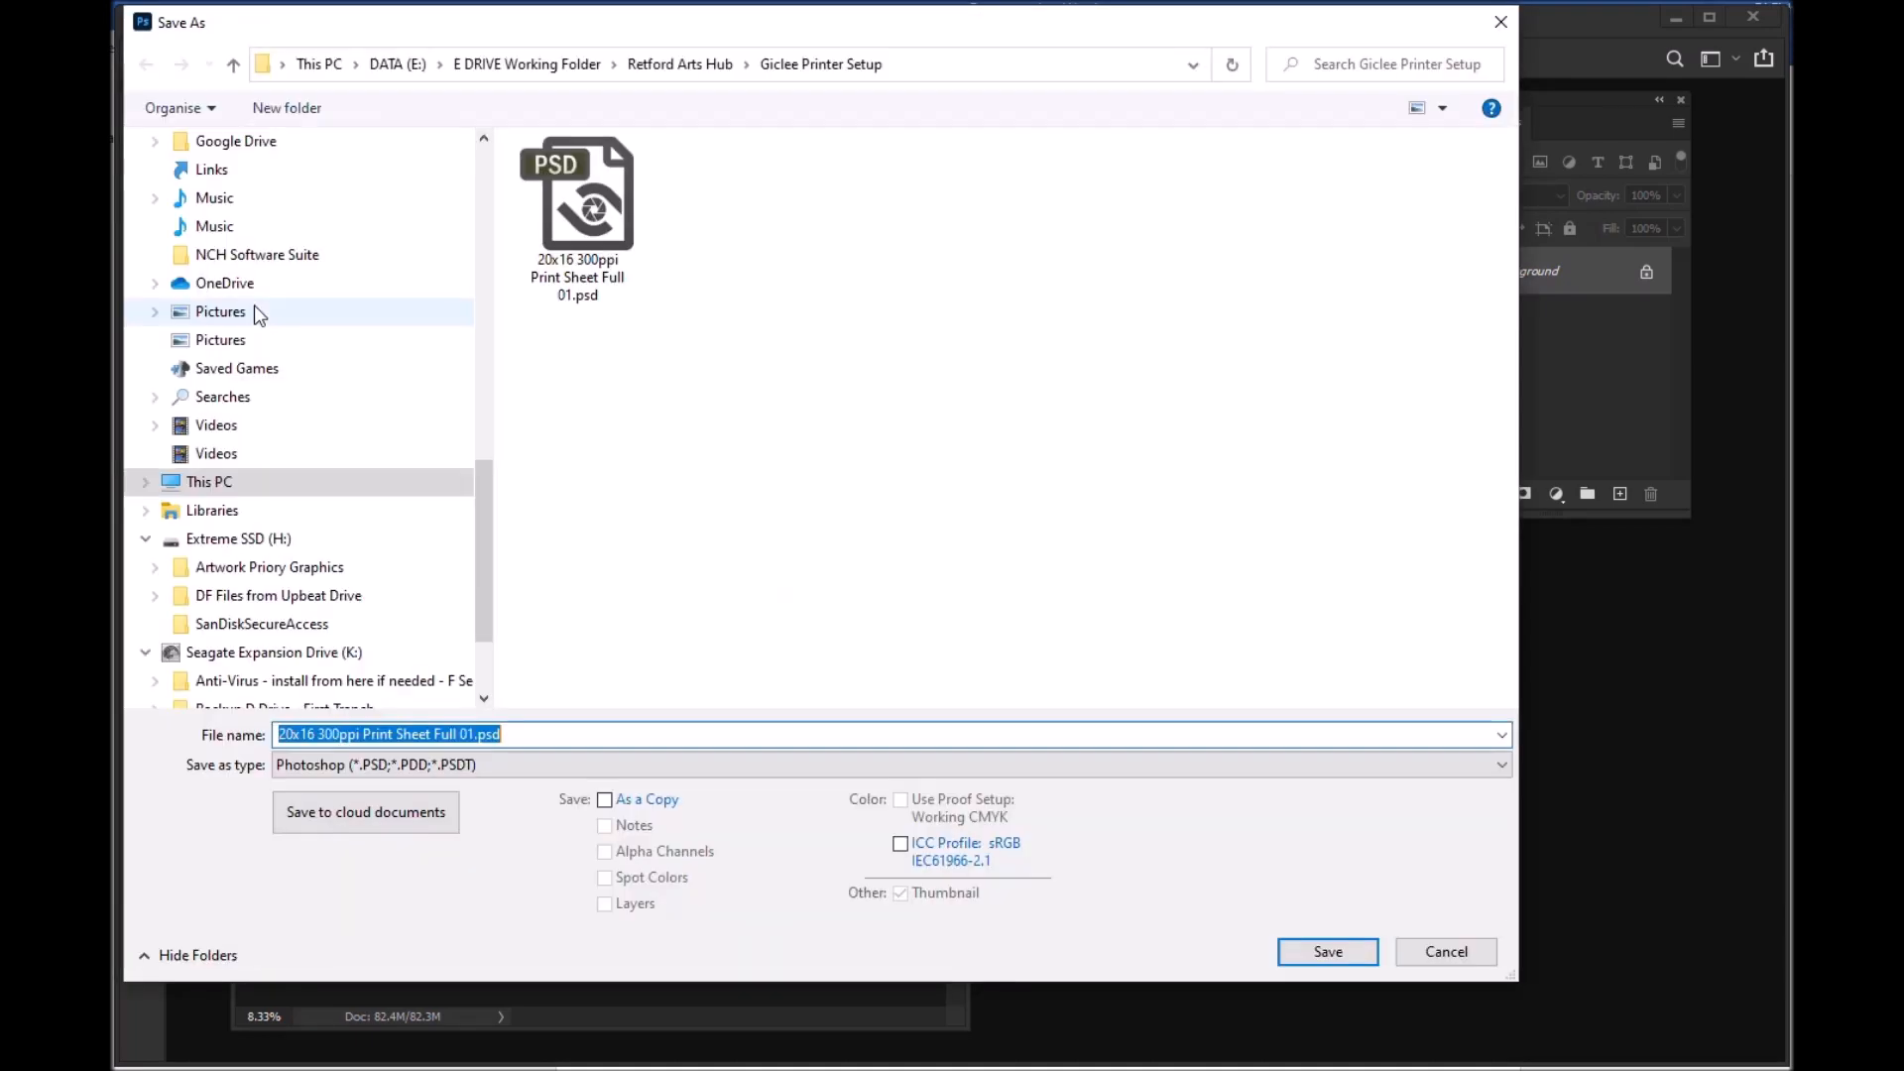
{"action": "scroll", "coordinate": [255, 310], "scroll_direction": "down", "scroll_amount": 2}
{"action": "left_click", "coordinate": [510, 766]}
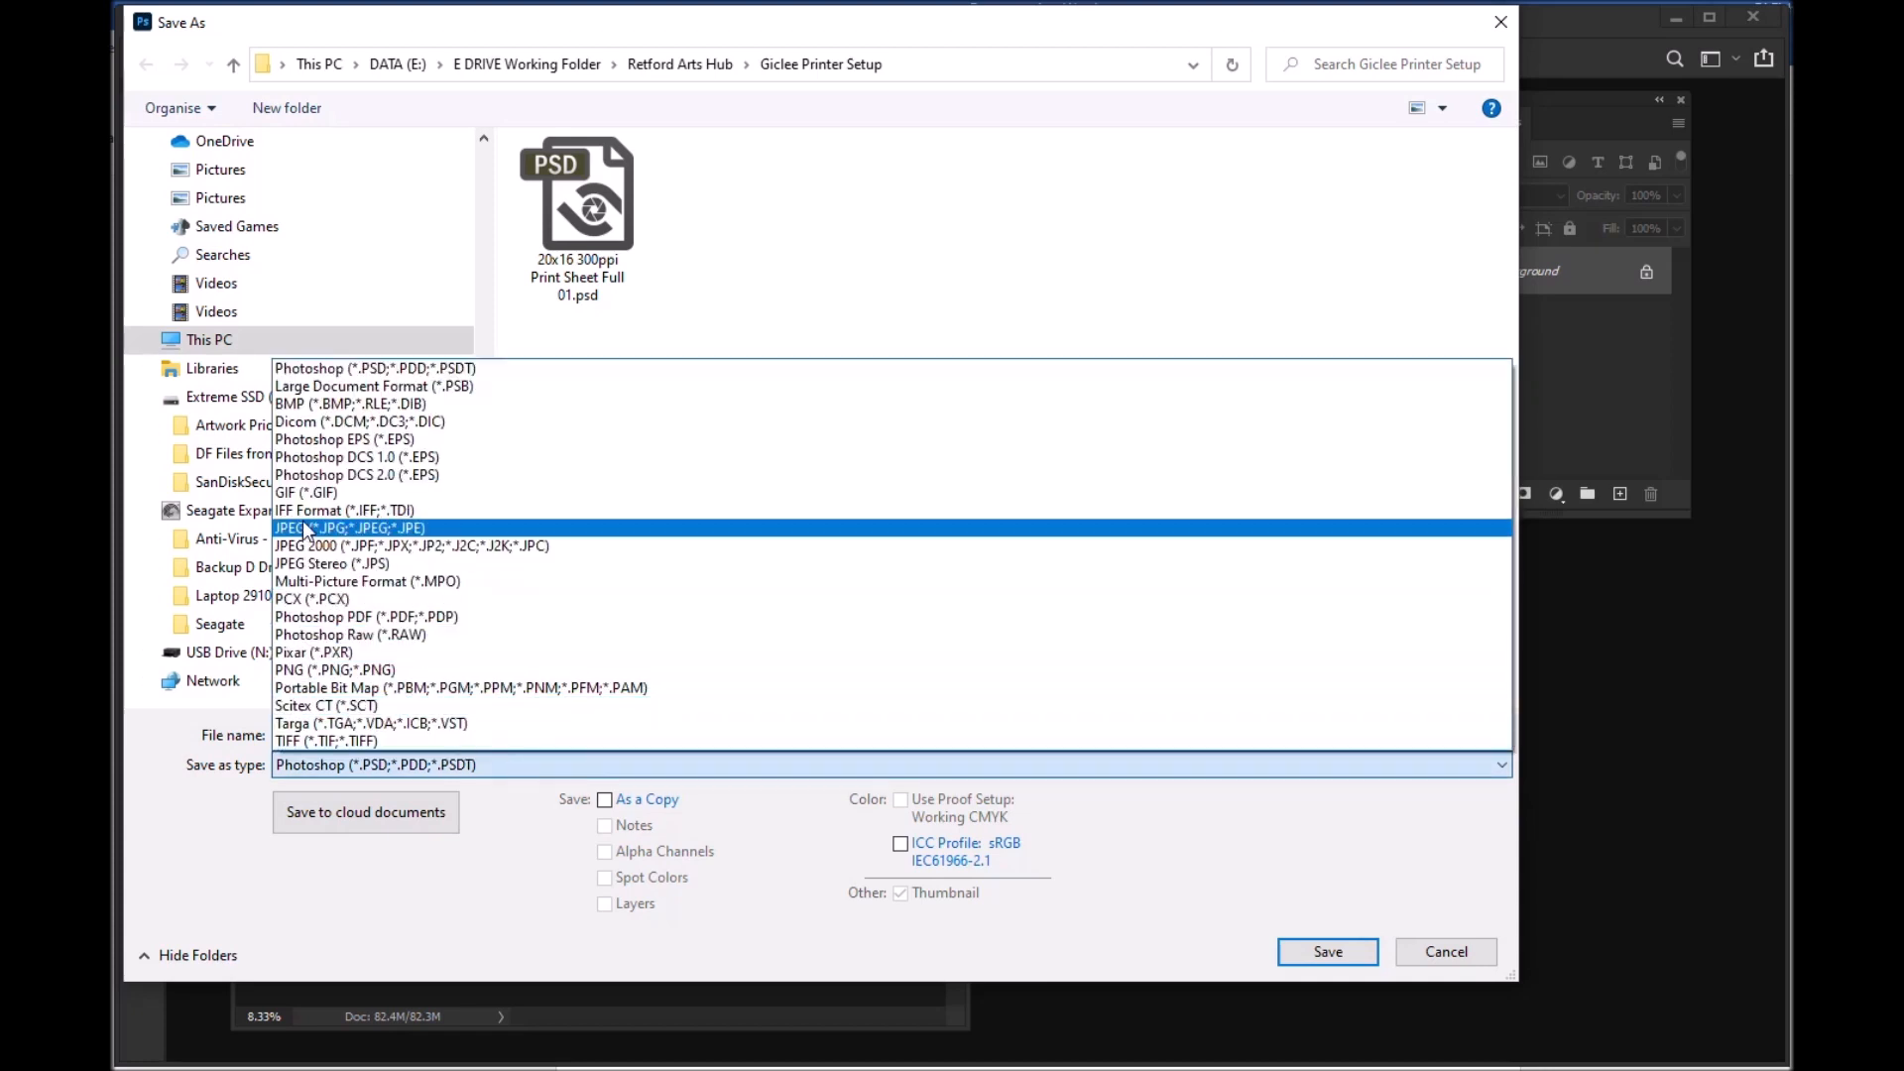
{"action": "left_click", "coordinate": [301, 529]}
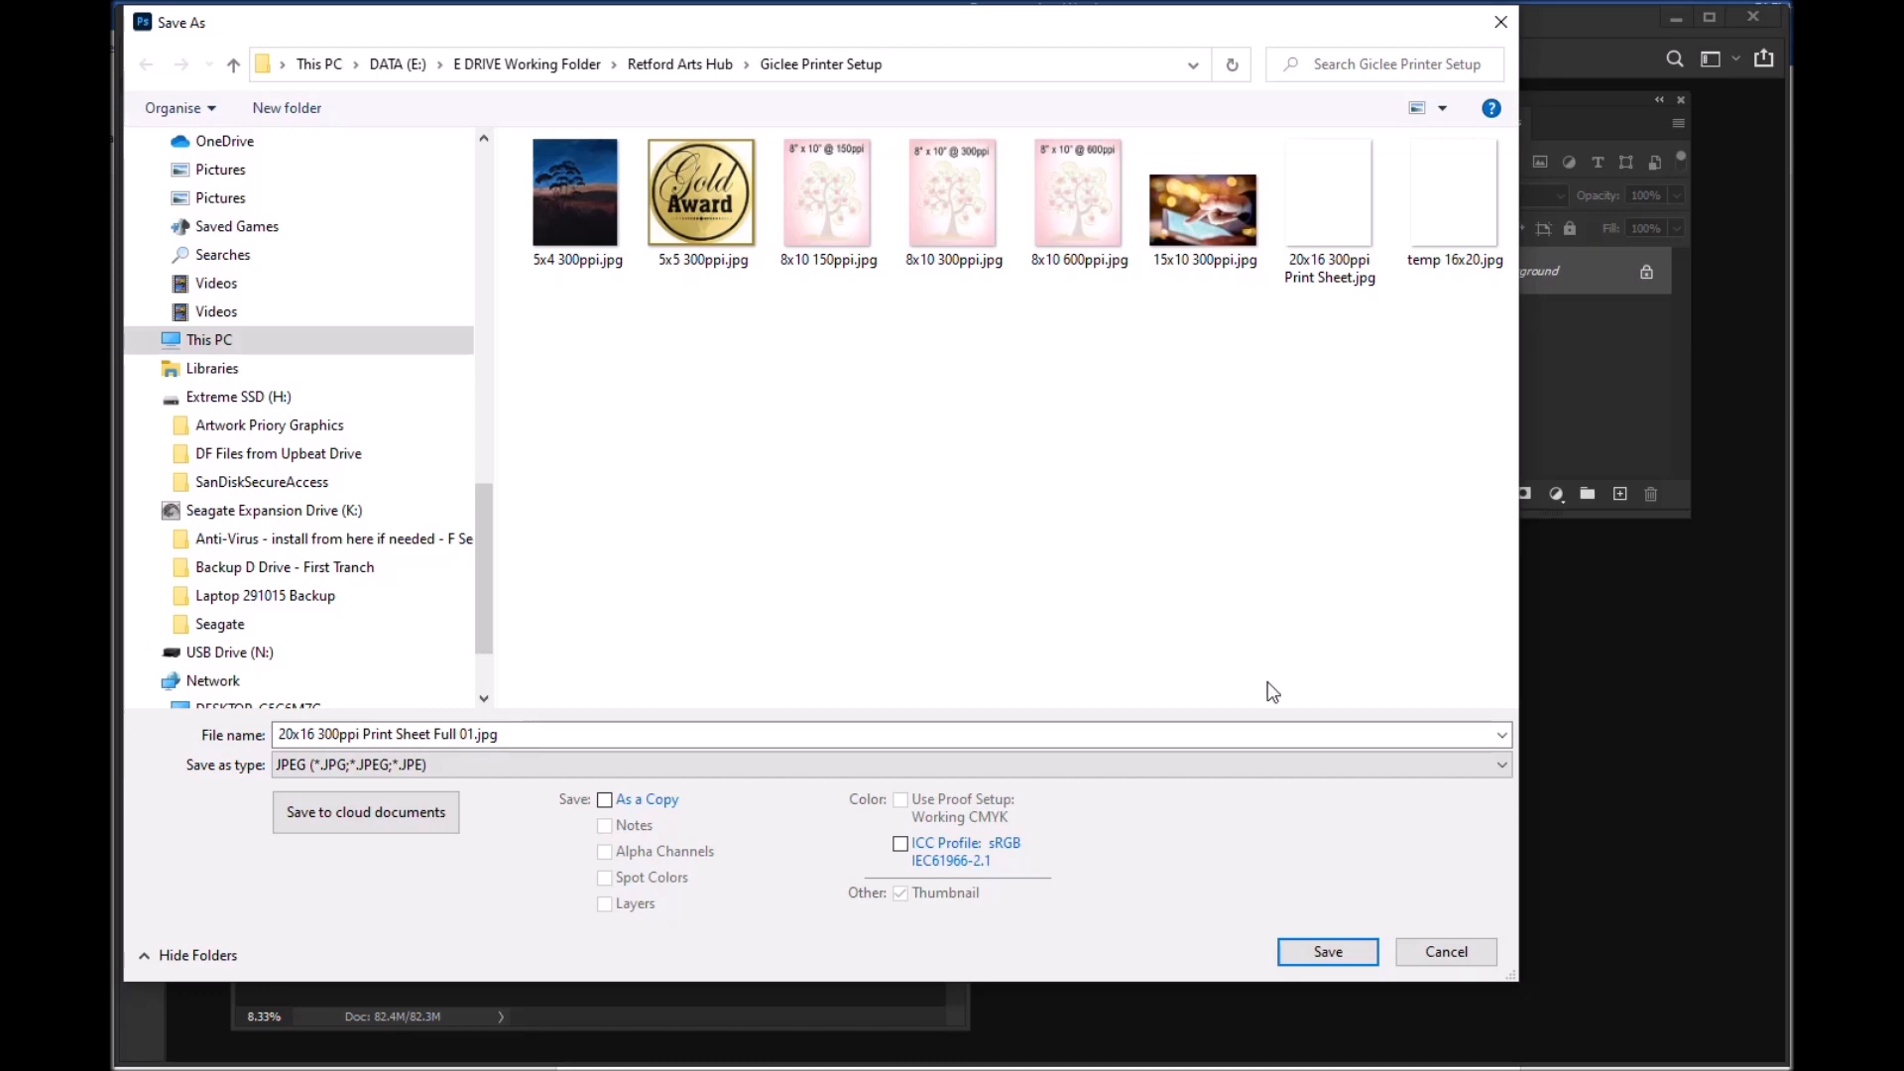
{"action": "left_click", "coordinate": [1326, 952]}
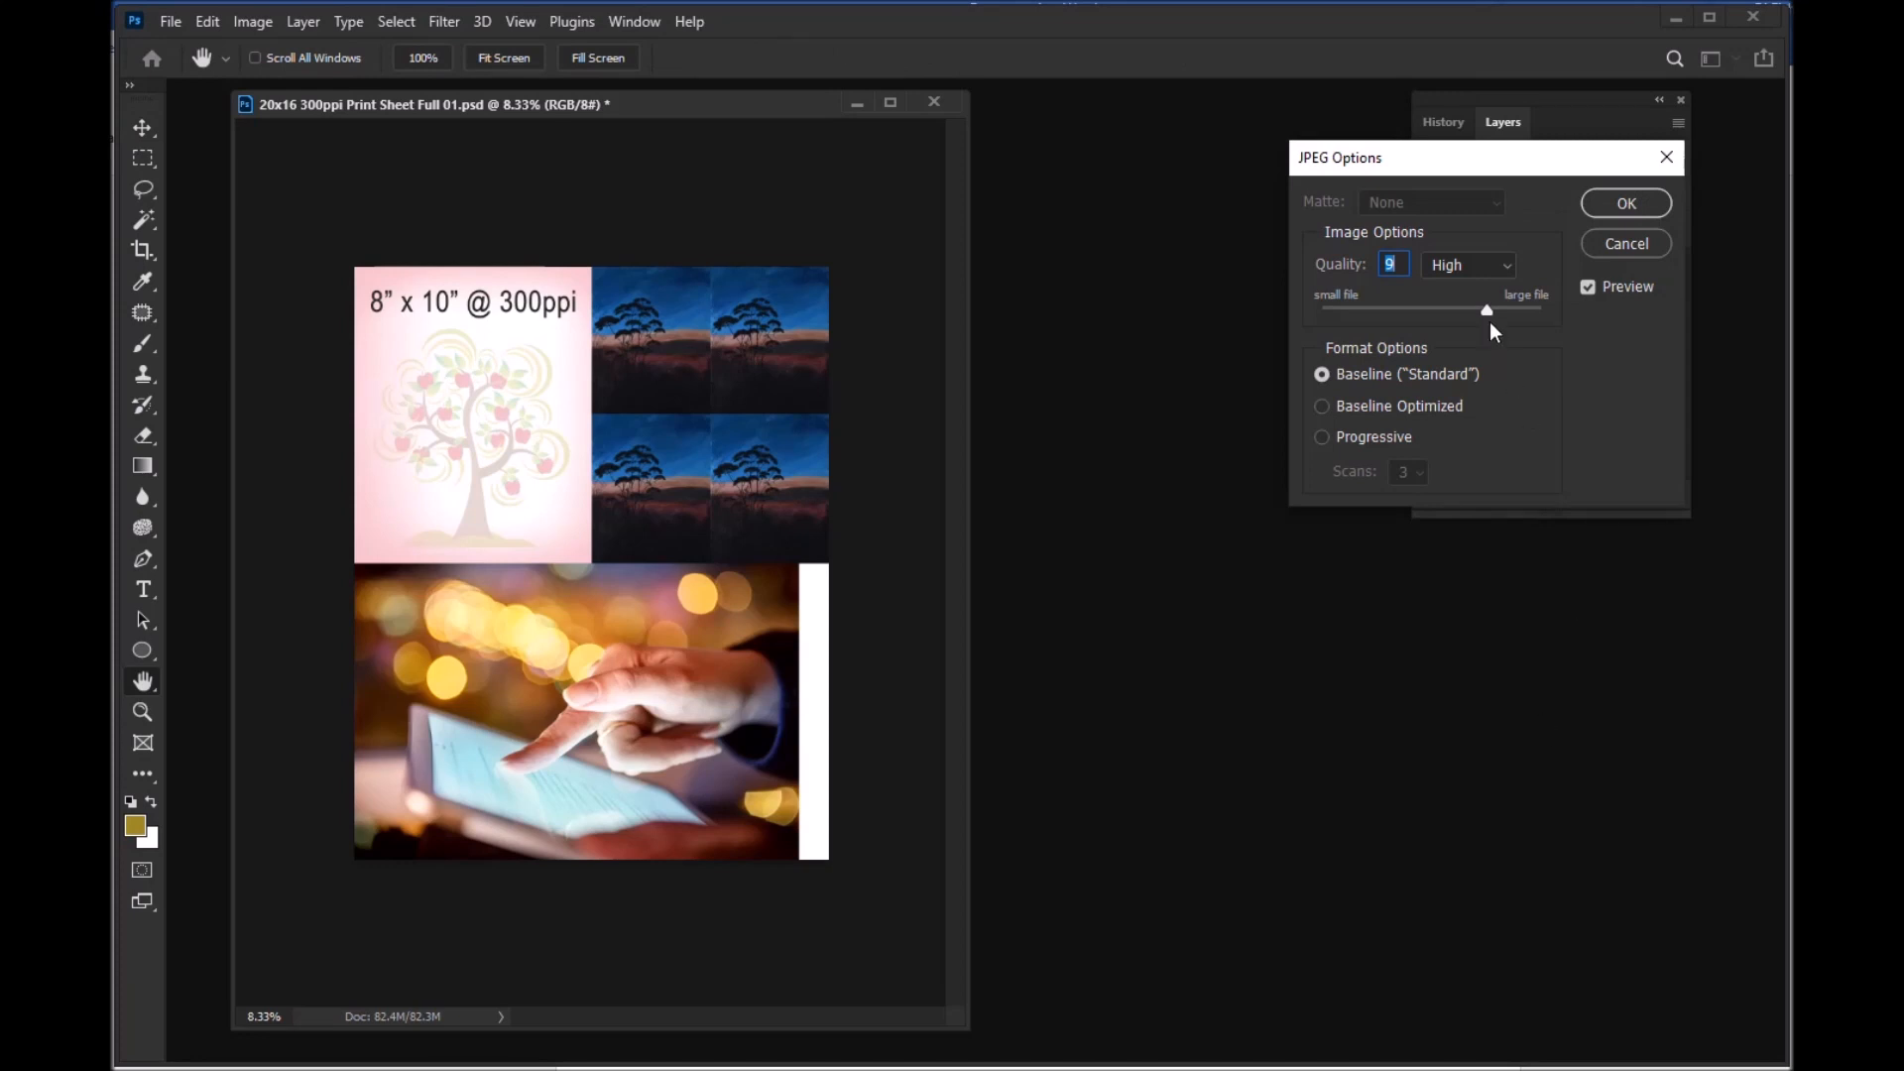
{"action": "left_click_drag", "start_coordinate": [1488, 309], "coordinate": [1543, 308]}
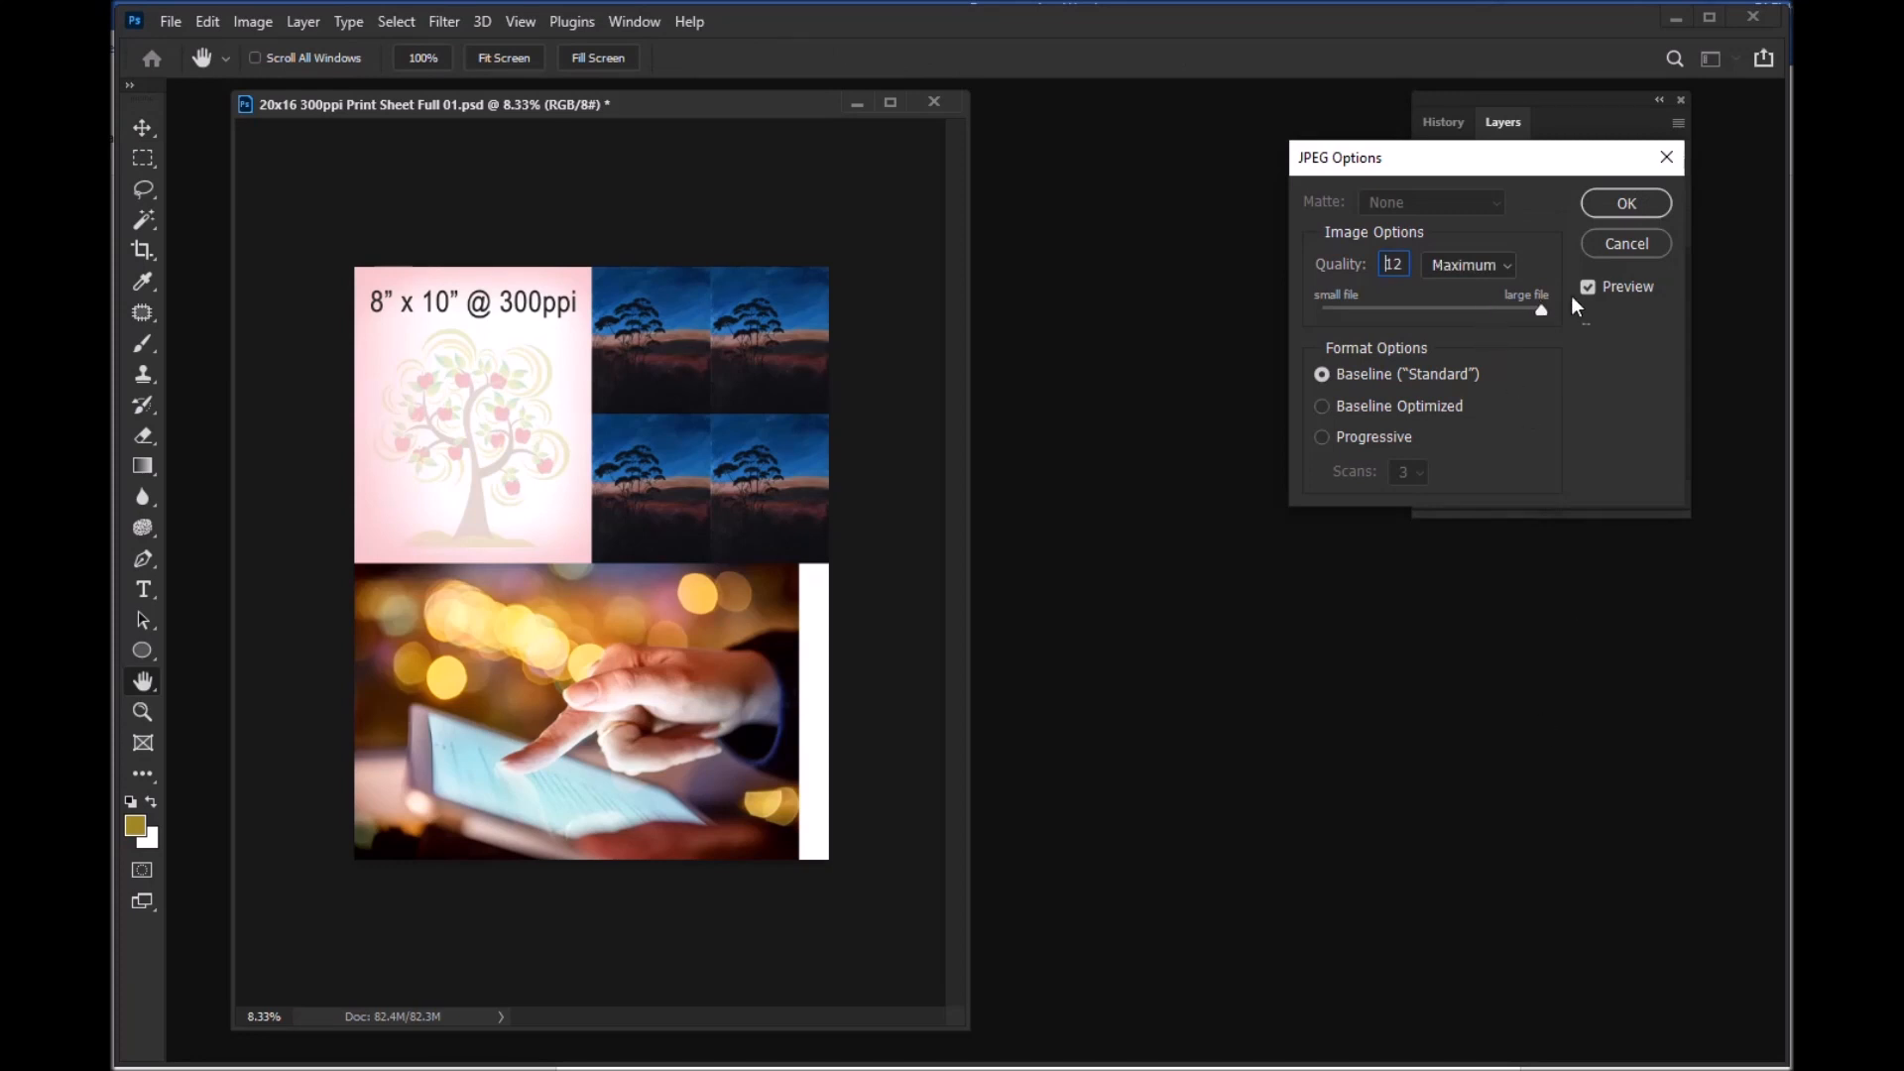
{"action": "left_click", "coordinate": [1627, 203]}
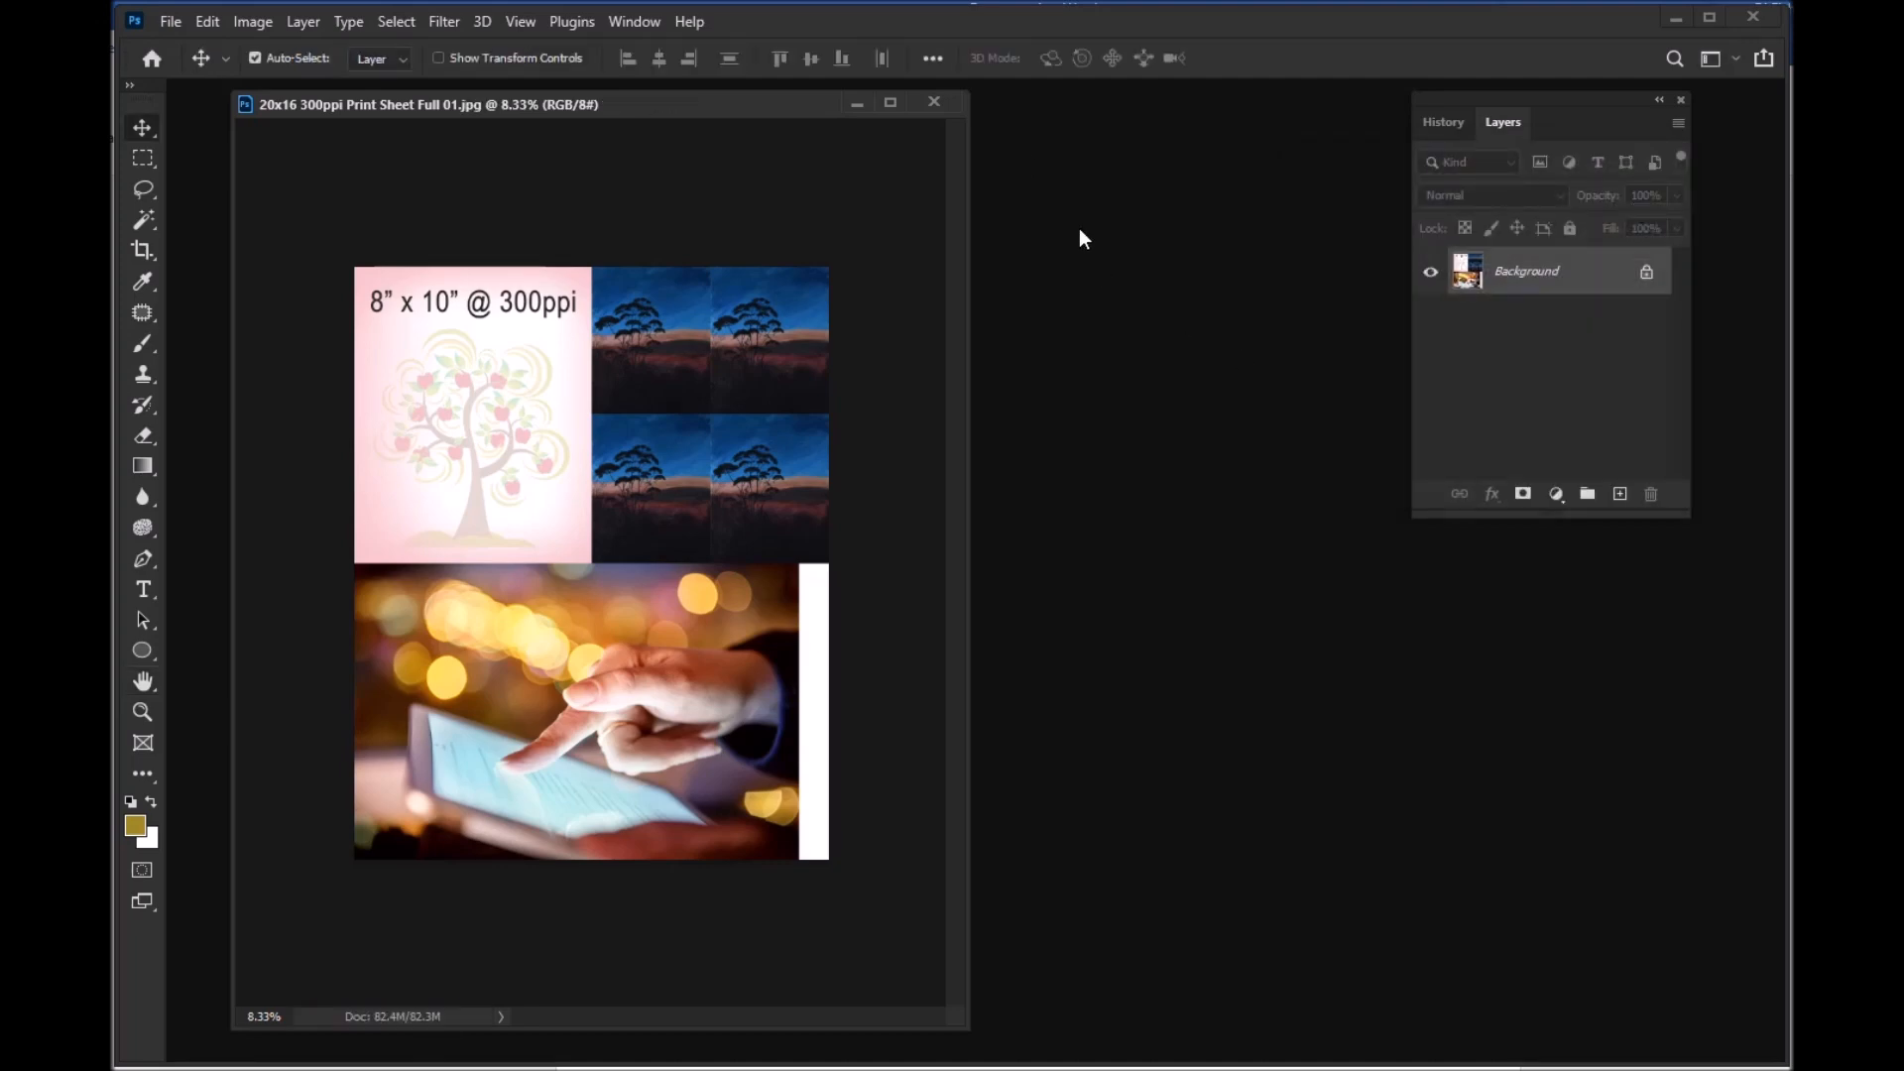
Step: Close the sheet, reopen the recent file 20x16 300ppi Print Sheet Full 01.jpg and reposition its window in the workspace
{"action": "left_click", "coordinate": [934, 103]}
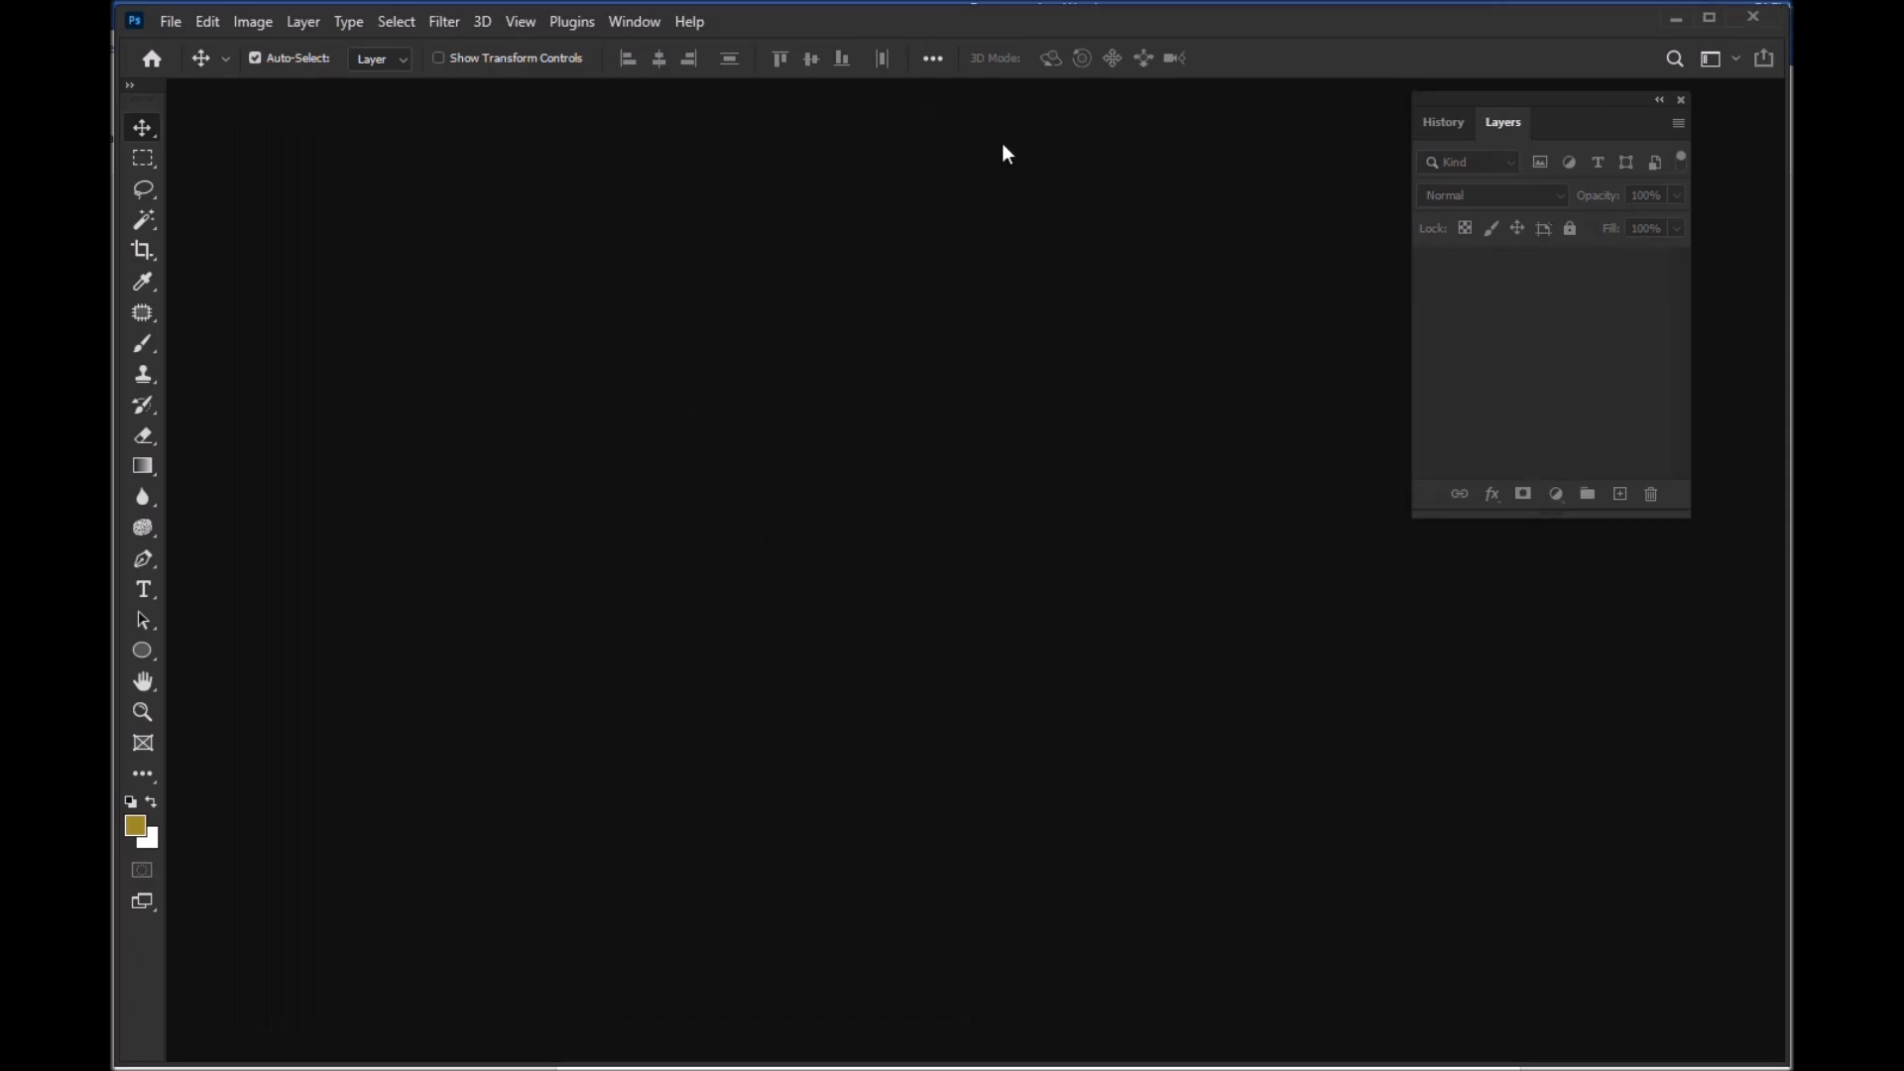
{"action": "left_click", "coordinate": [169, 24]}
{"action": "mouse_move", "coordinate": [264, 162]}
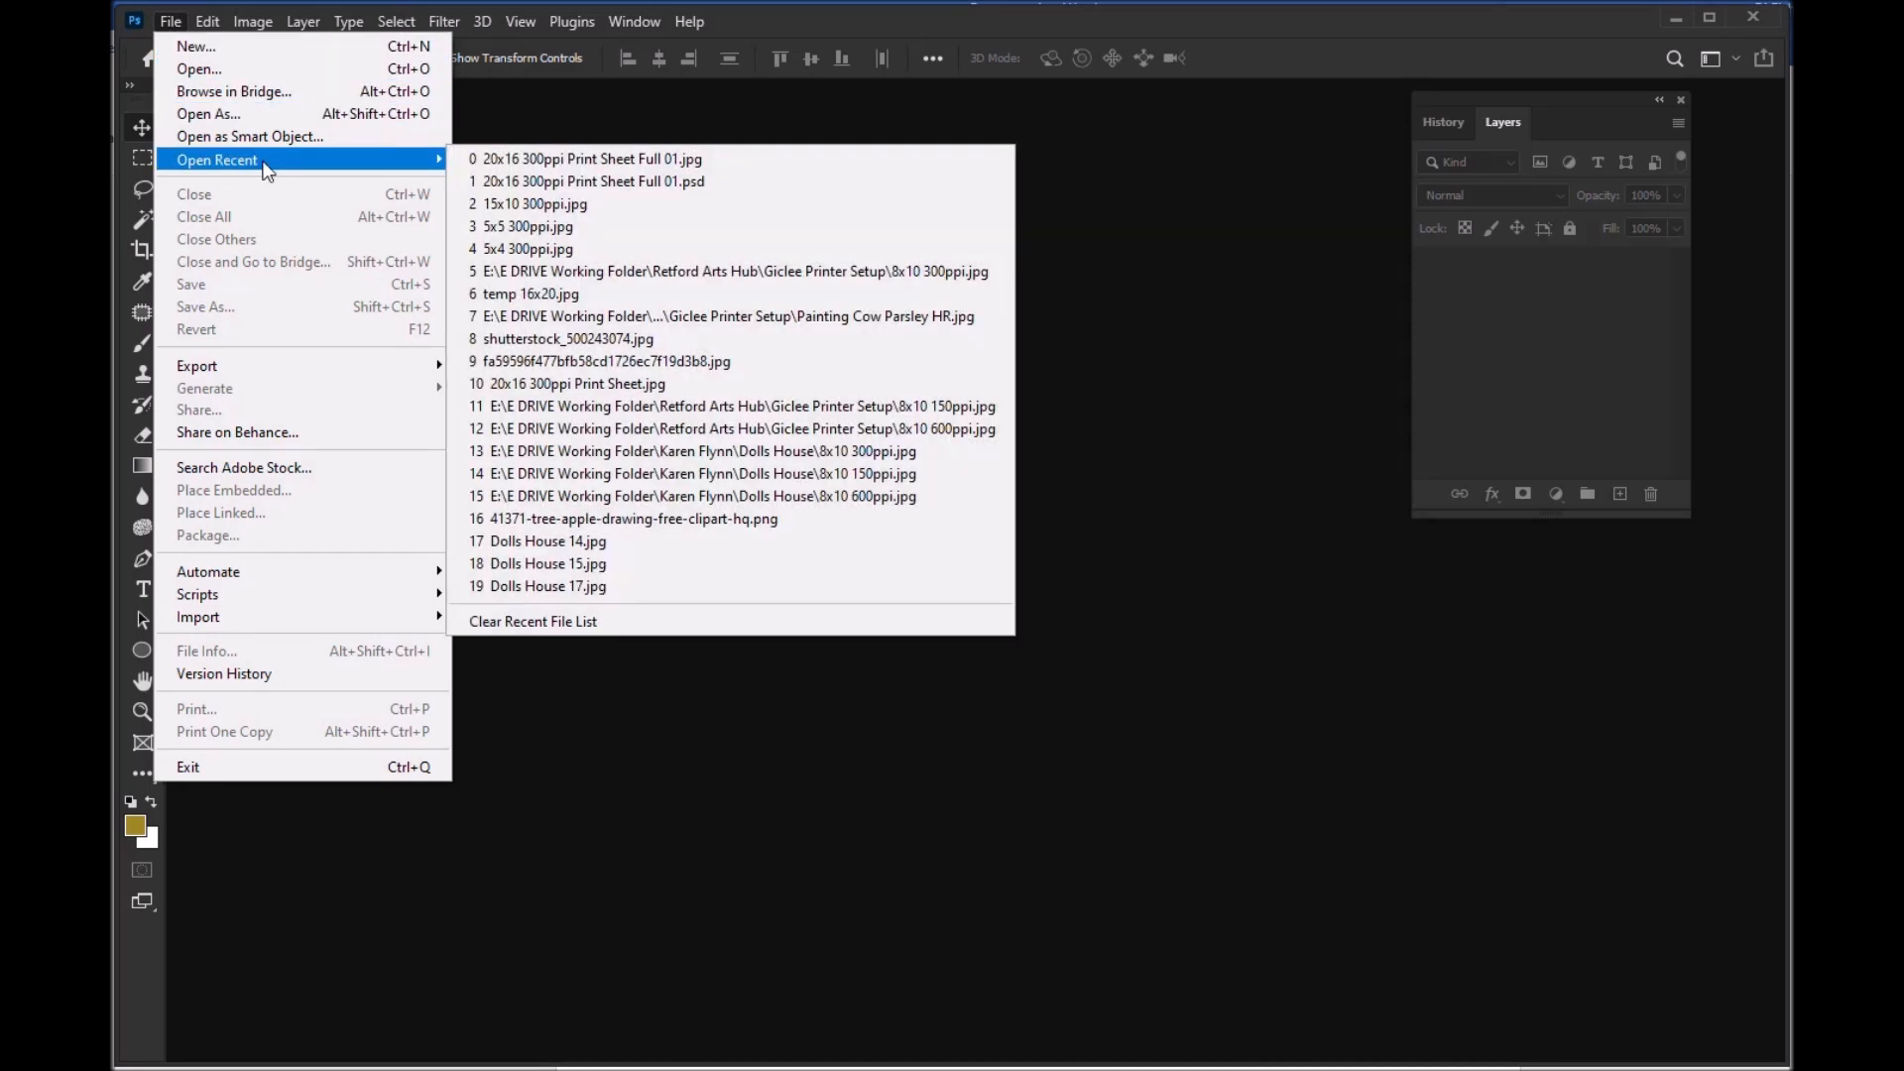
{"action": "left_click", "coordinate": [609, 161]}
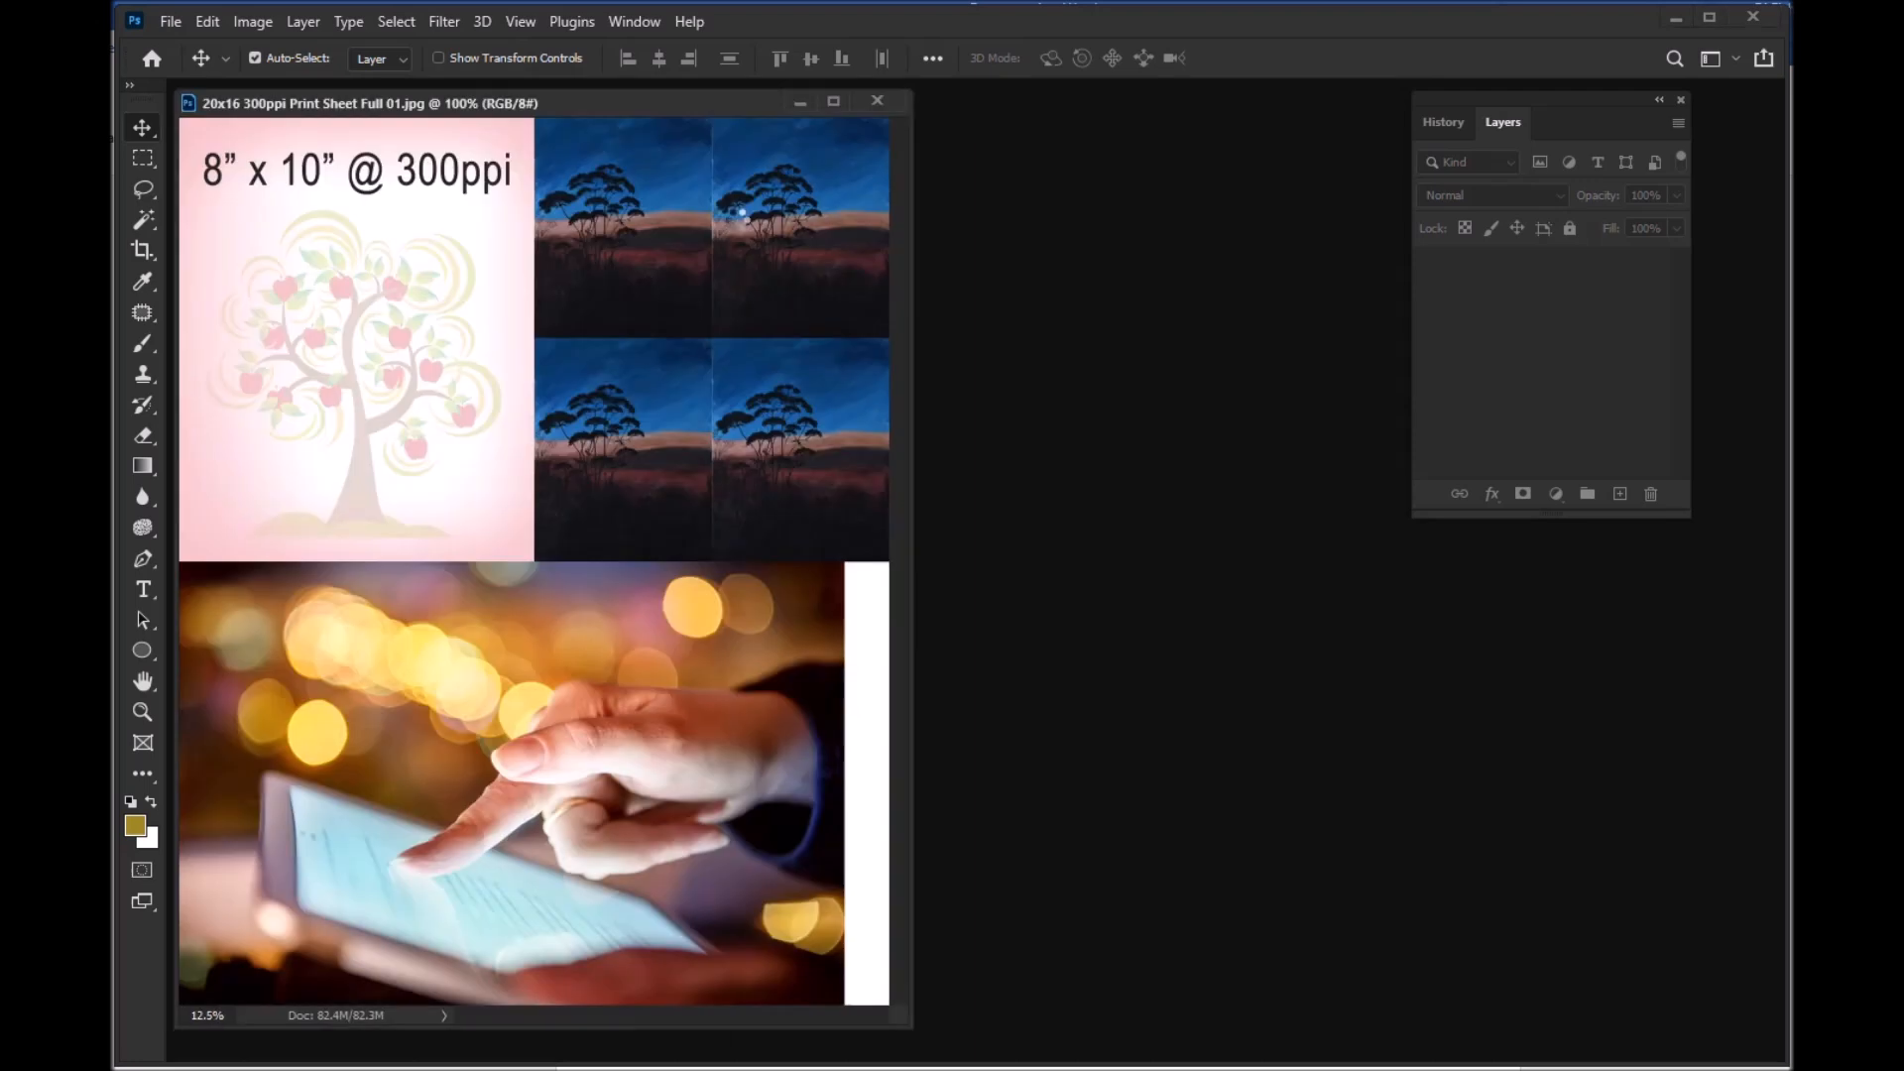
{"action": "left_click_drag", "start_coordinate": [696, 103], "coordinate": [756, 124]}
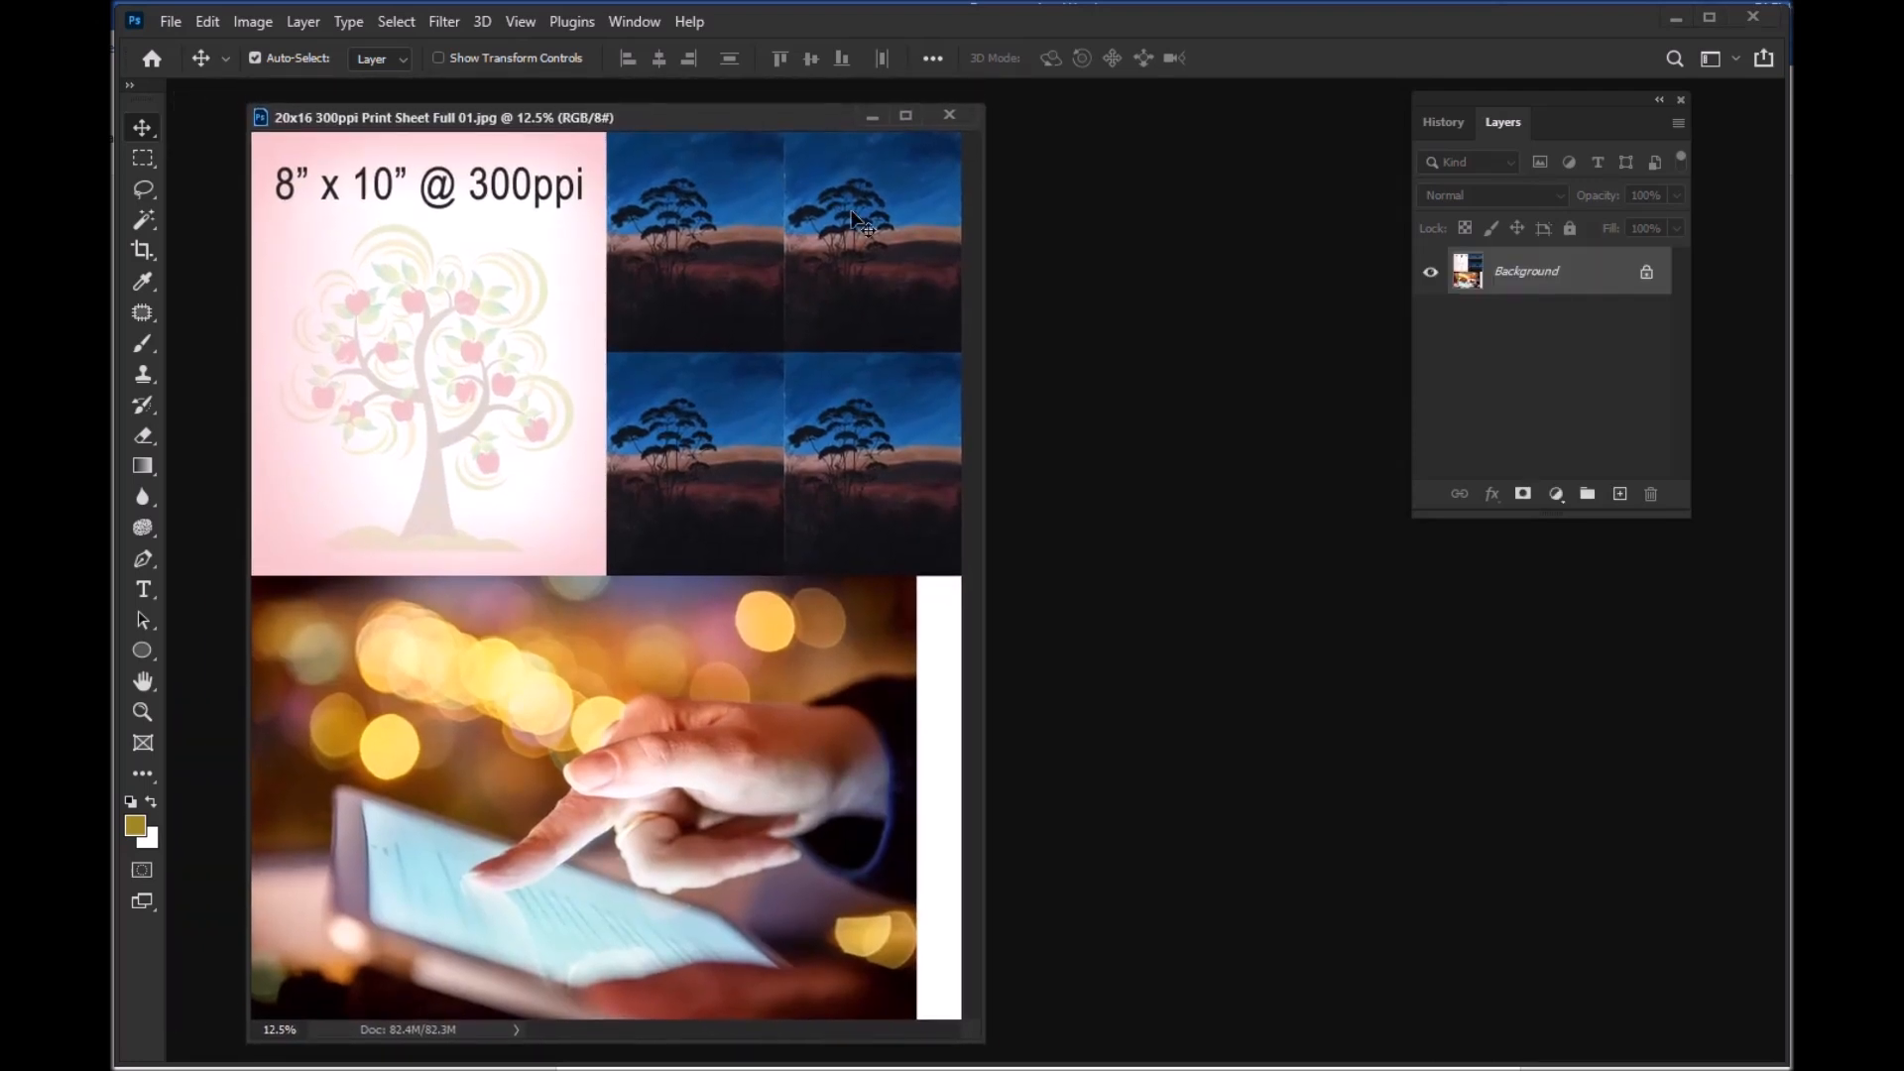
Step: Review the print settings for the flattened JPEG sheet and leave them without printing
{"action": "left_click", "coordinate": [182, 20]}
{"action": "left_click", "coordinate": [242, 709]}
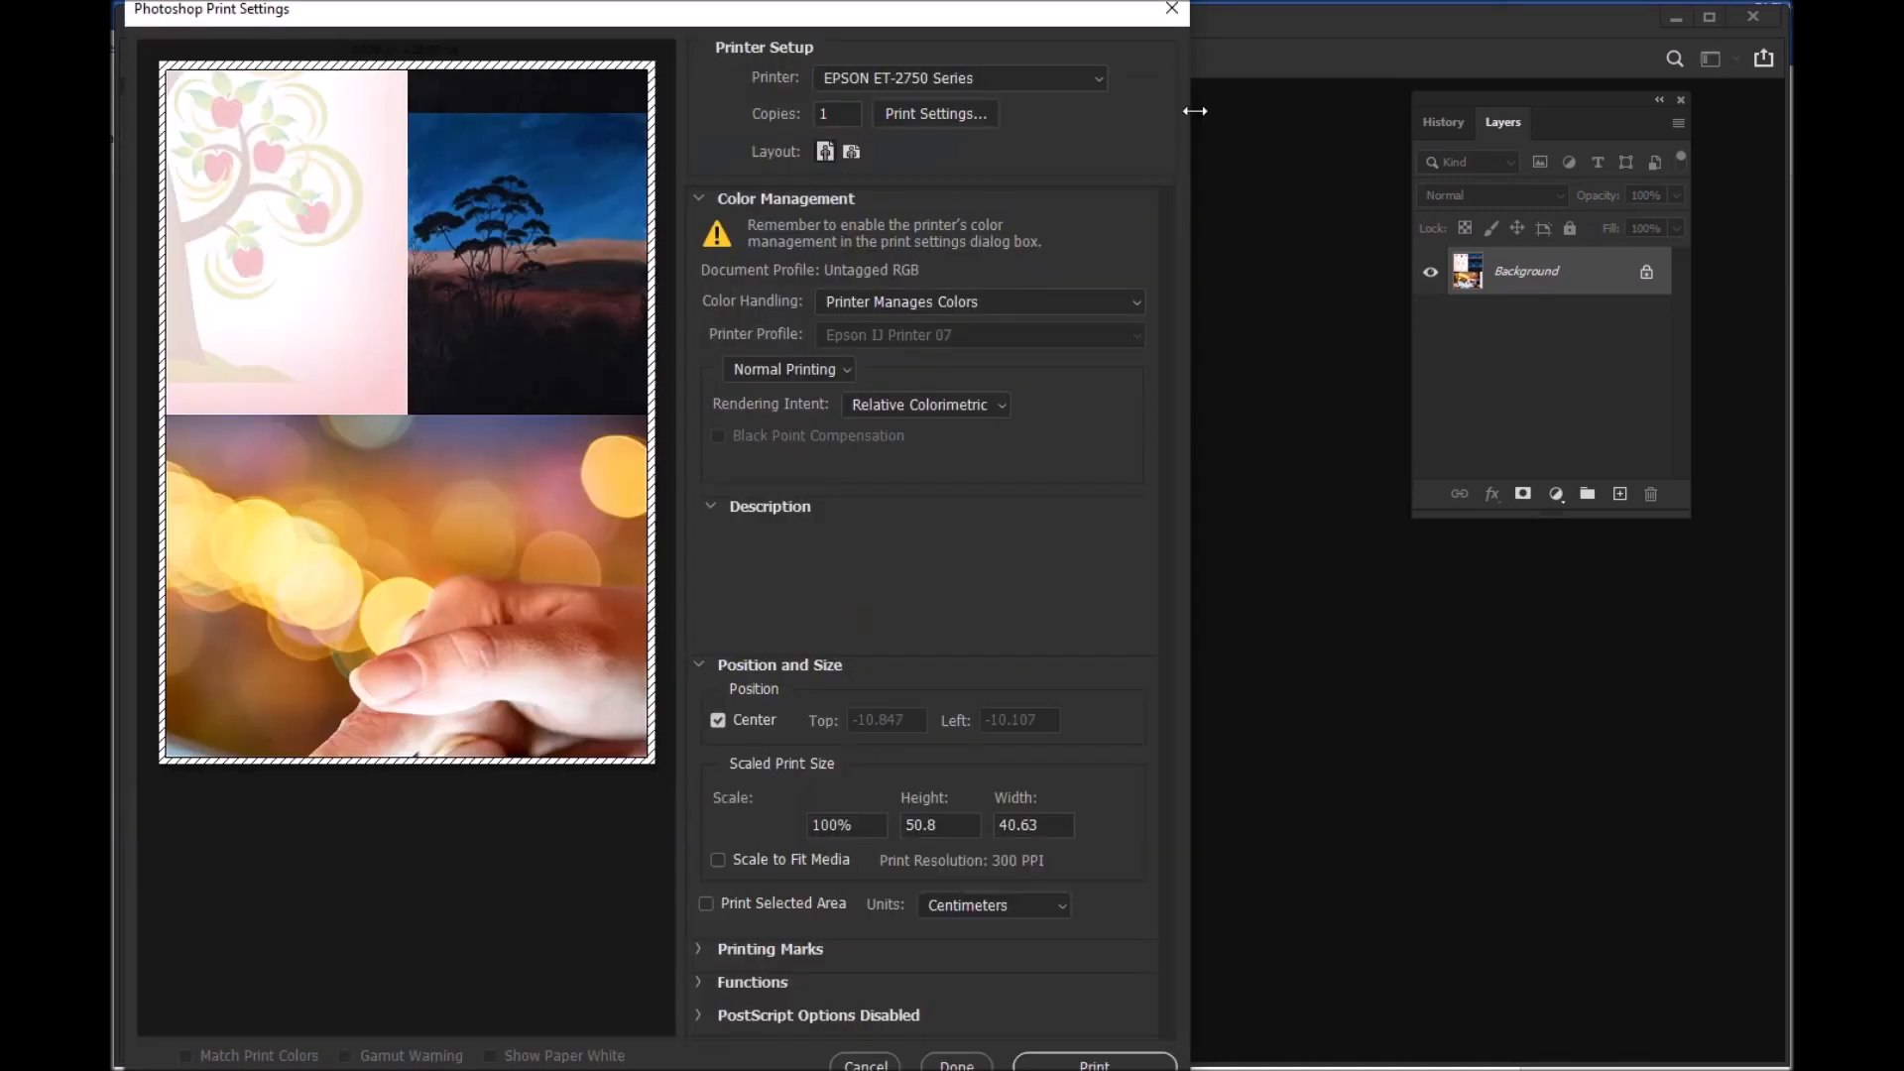
{"action": "left_click", "coordinate": [1177, 12]}
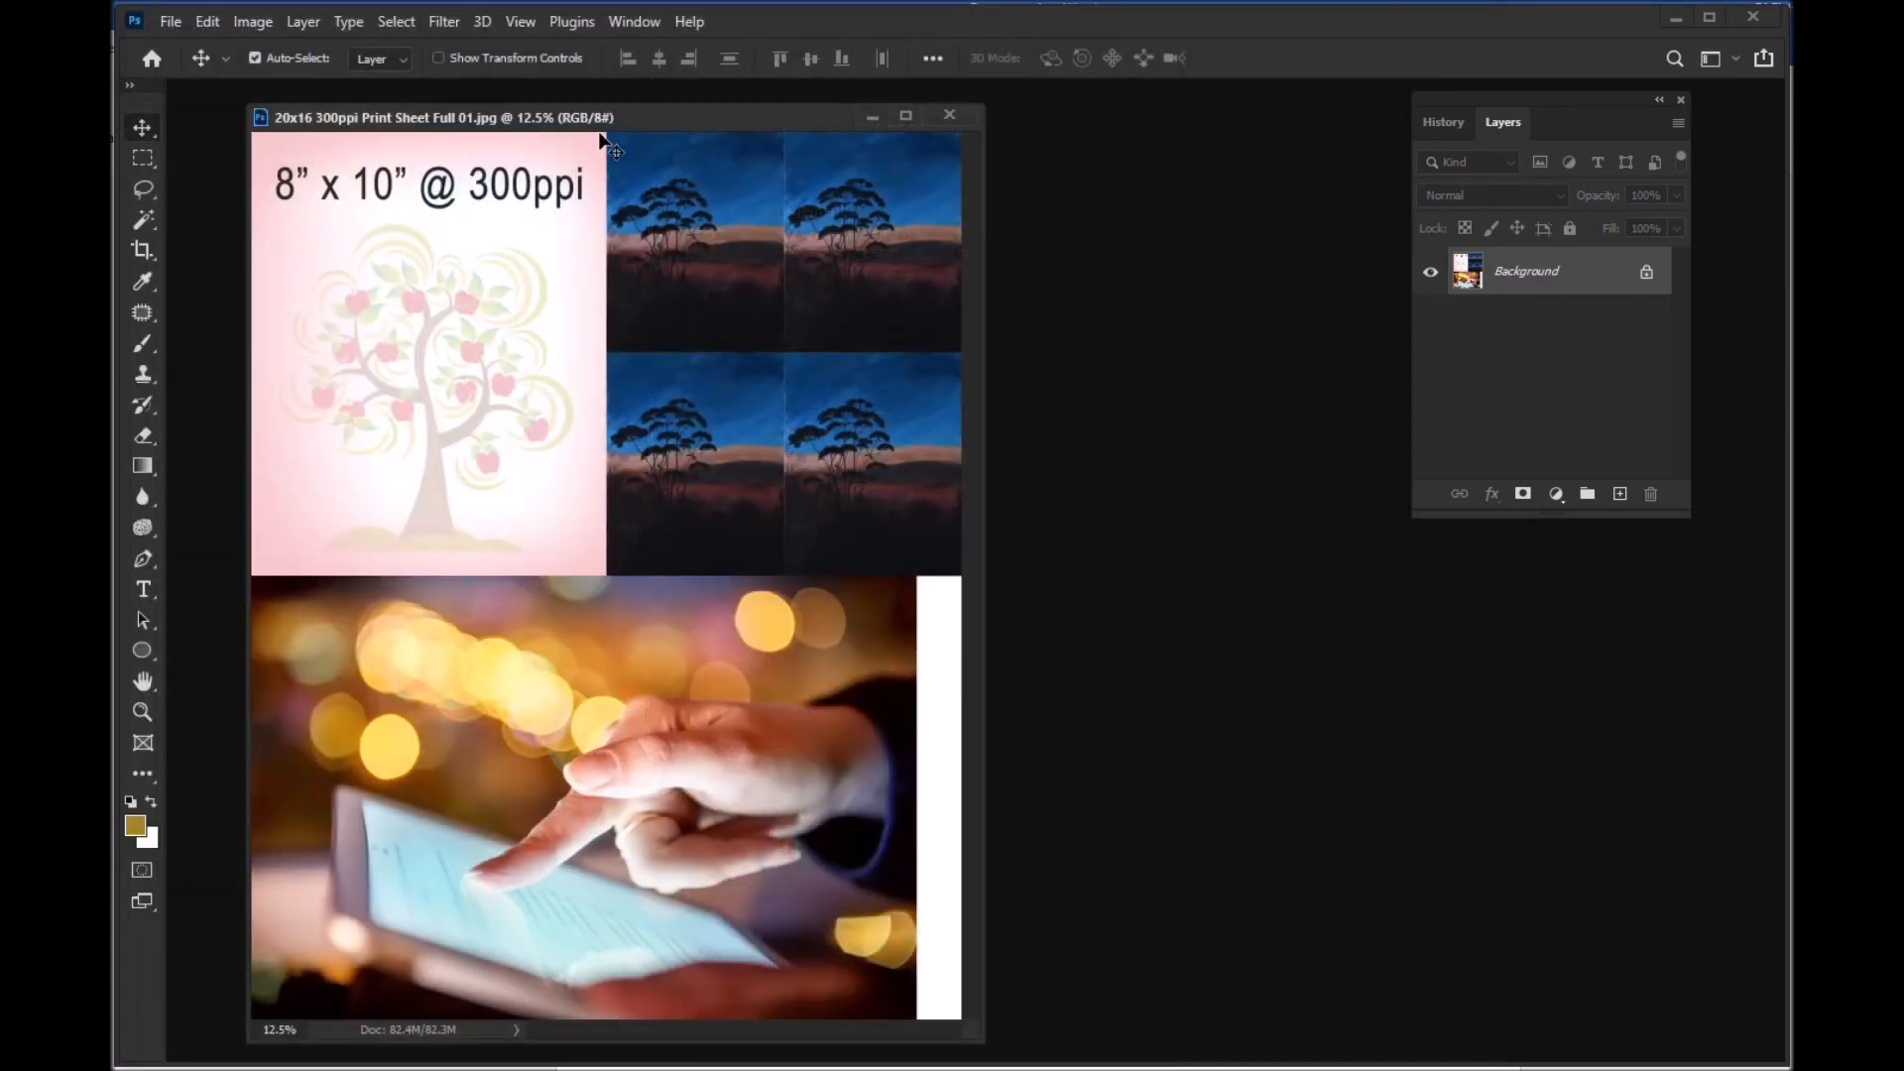
Step: Close the JPEG sheet and open the recent layered file 20x16 300ppi Print Sheet Full 01.psd
{"action": "left_click", "coordinate": [949, 116]}
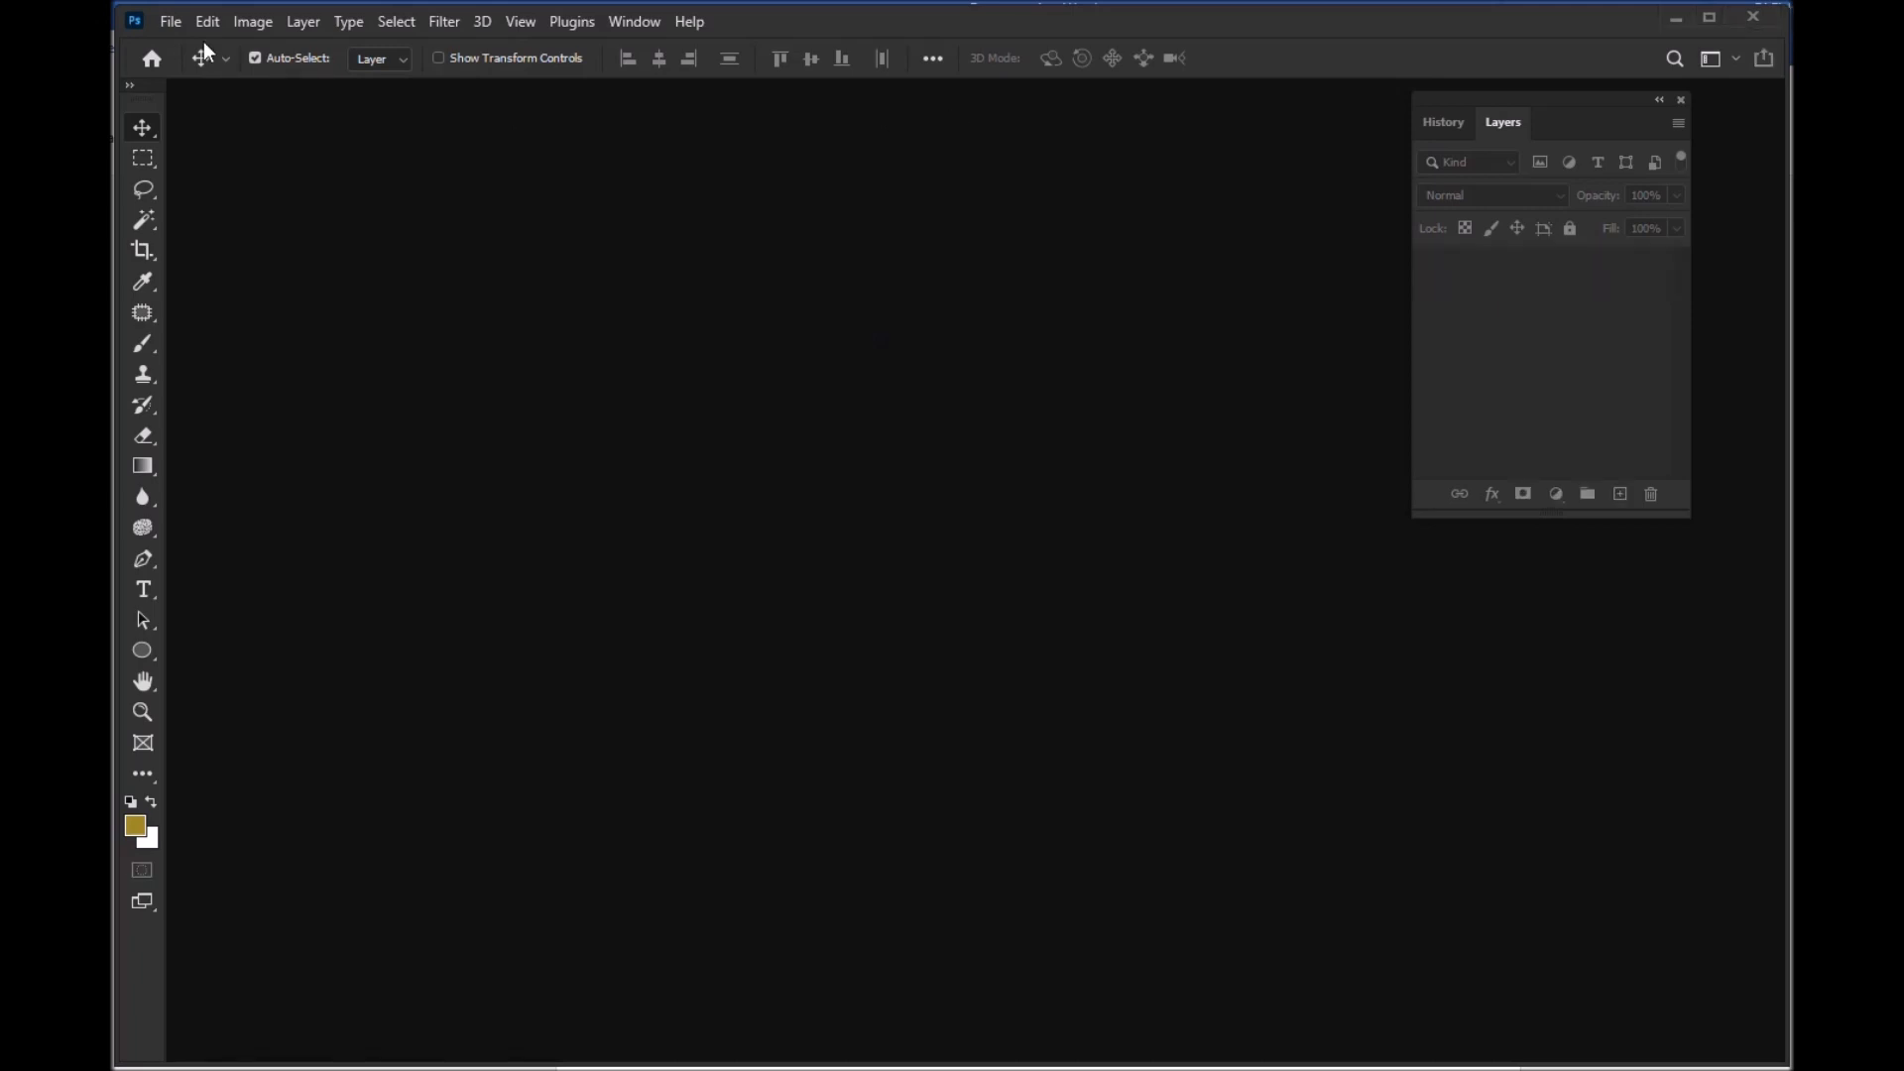
{"action": "left_click", "coordinate": [173, 20]}
{"action": "mouse_move", "coordinate": [288, 156]}
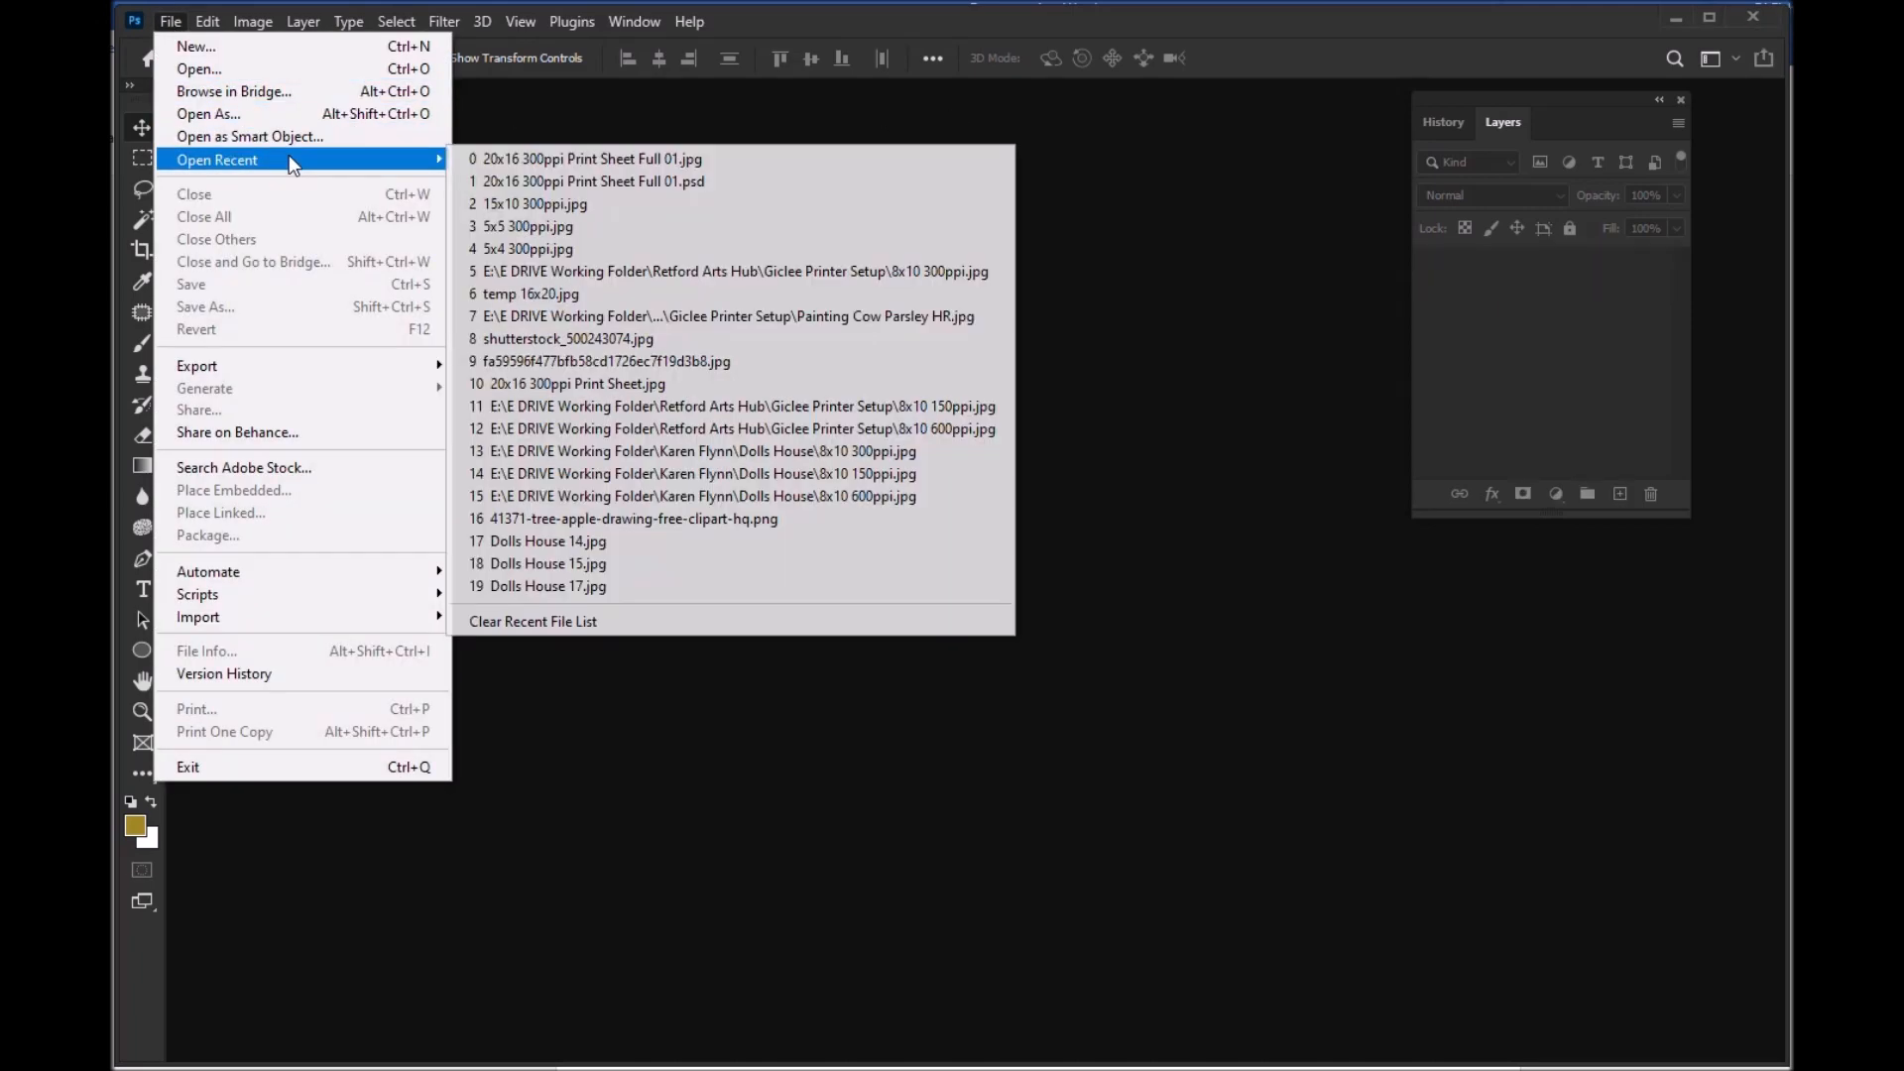
{"action": "left_click", "coordinate": [585, 182]}
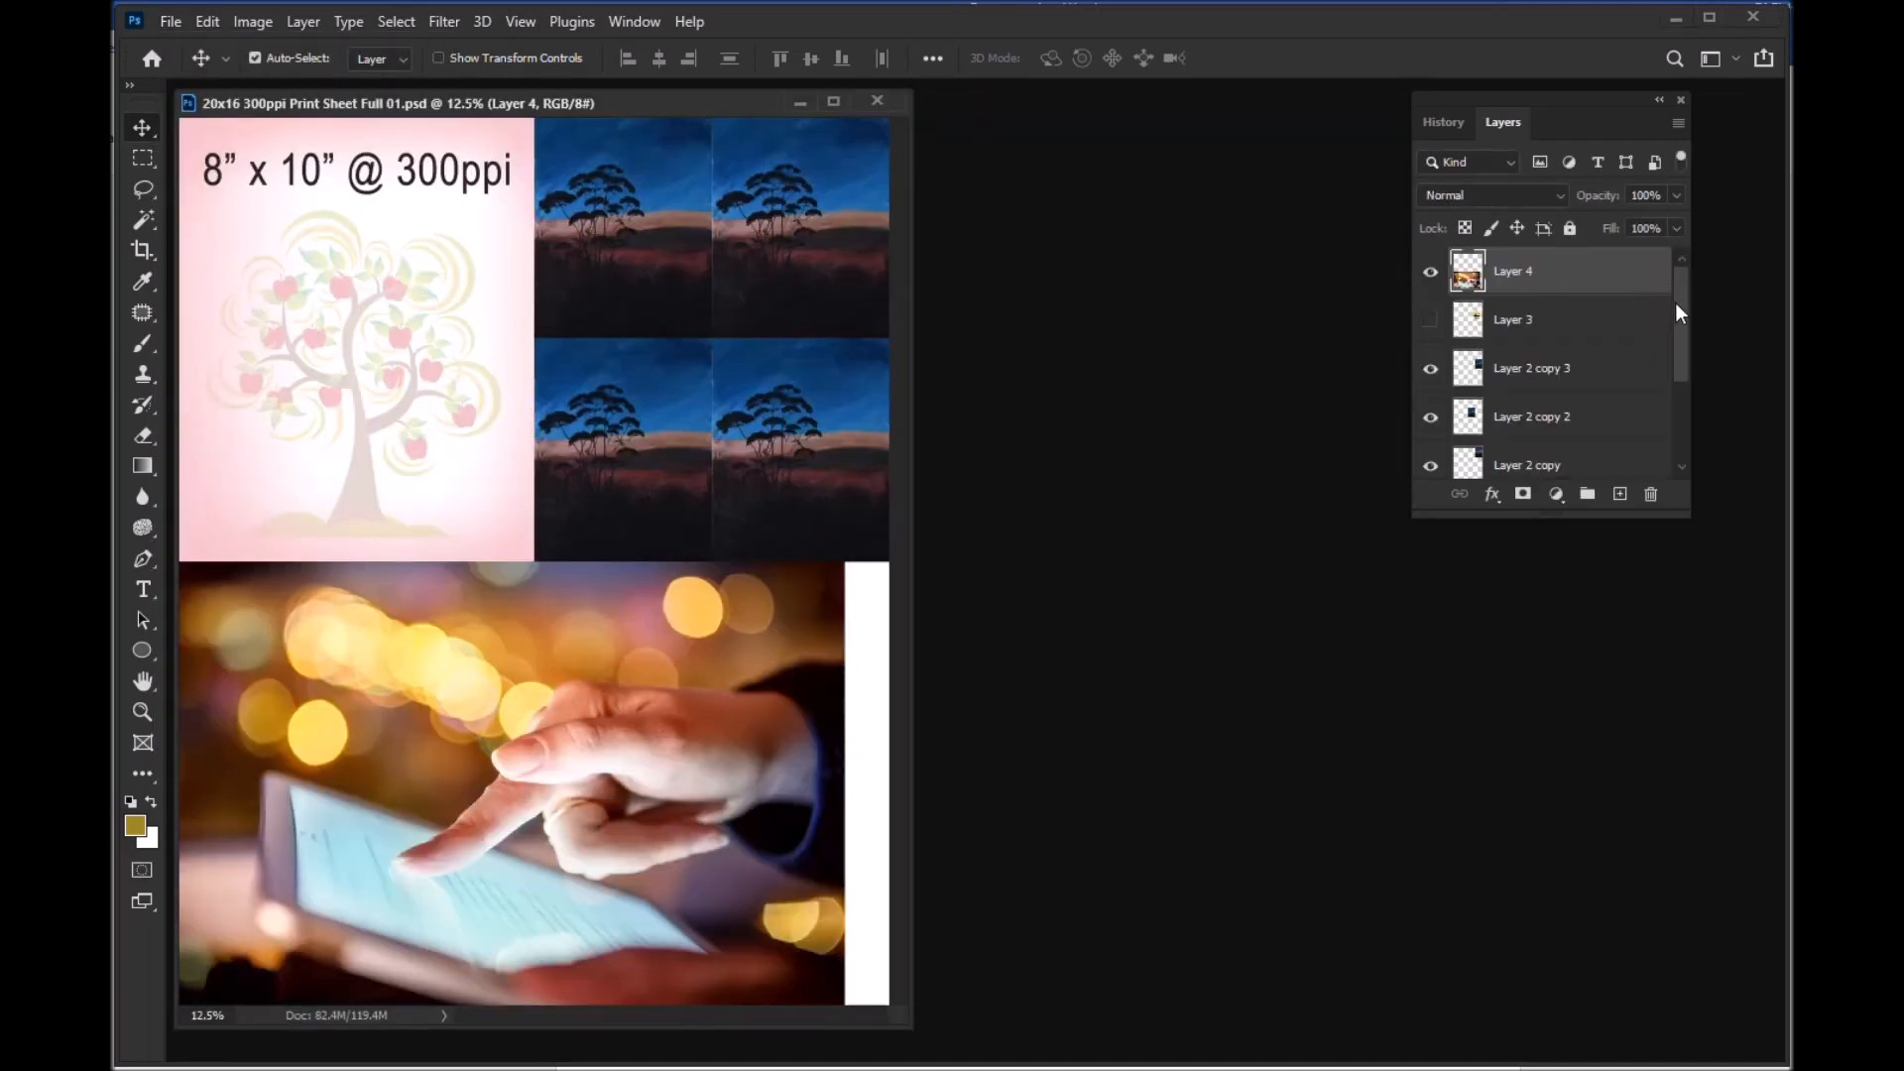
Step: Hide Layer 4, show Layer 3 and move its Gold Award image to the sheet's left edge directly below the 8x10 image
{"action": "left_click_drag", "start_coordinate": [1675, 306], "coordinate": [1688, 260]}
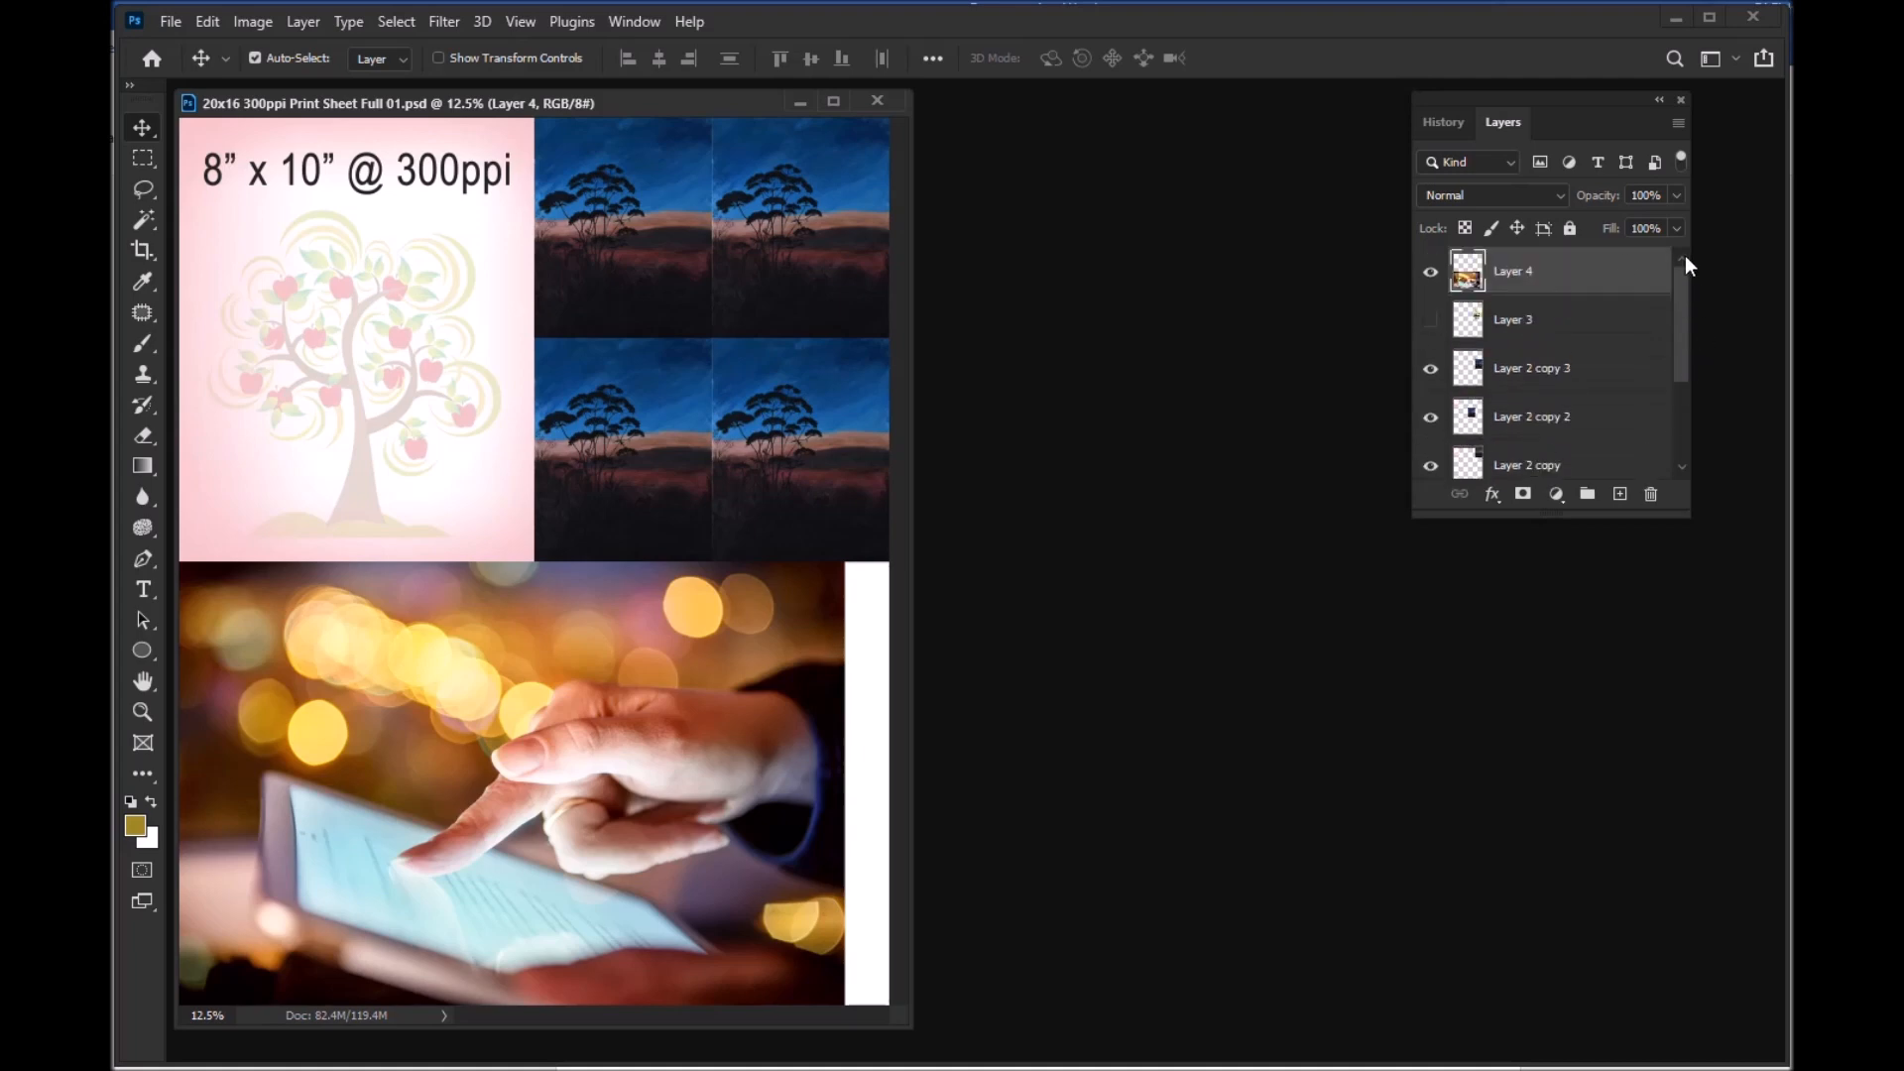
{"action": "left_click", "coordinate": [1430, 271]}
{"action": "left_click", "coordinate": [1518, 330]}
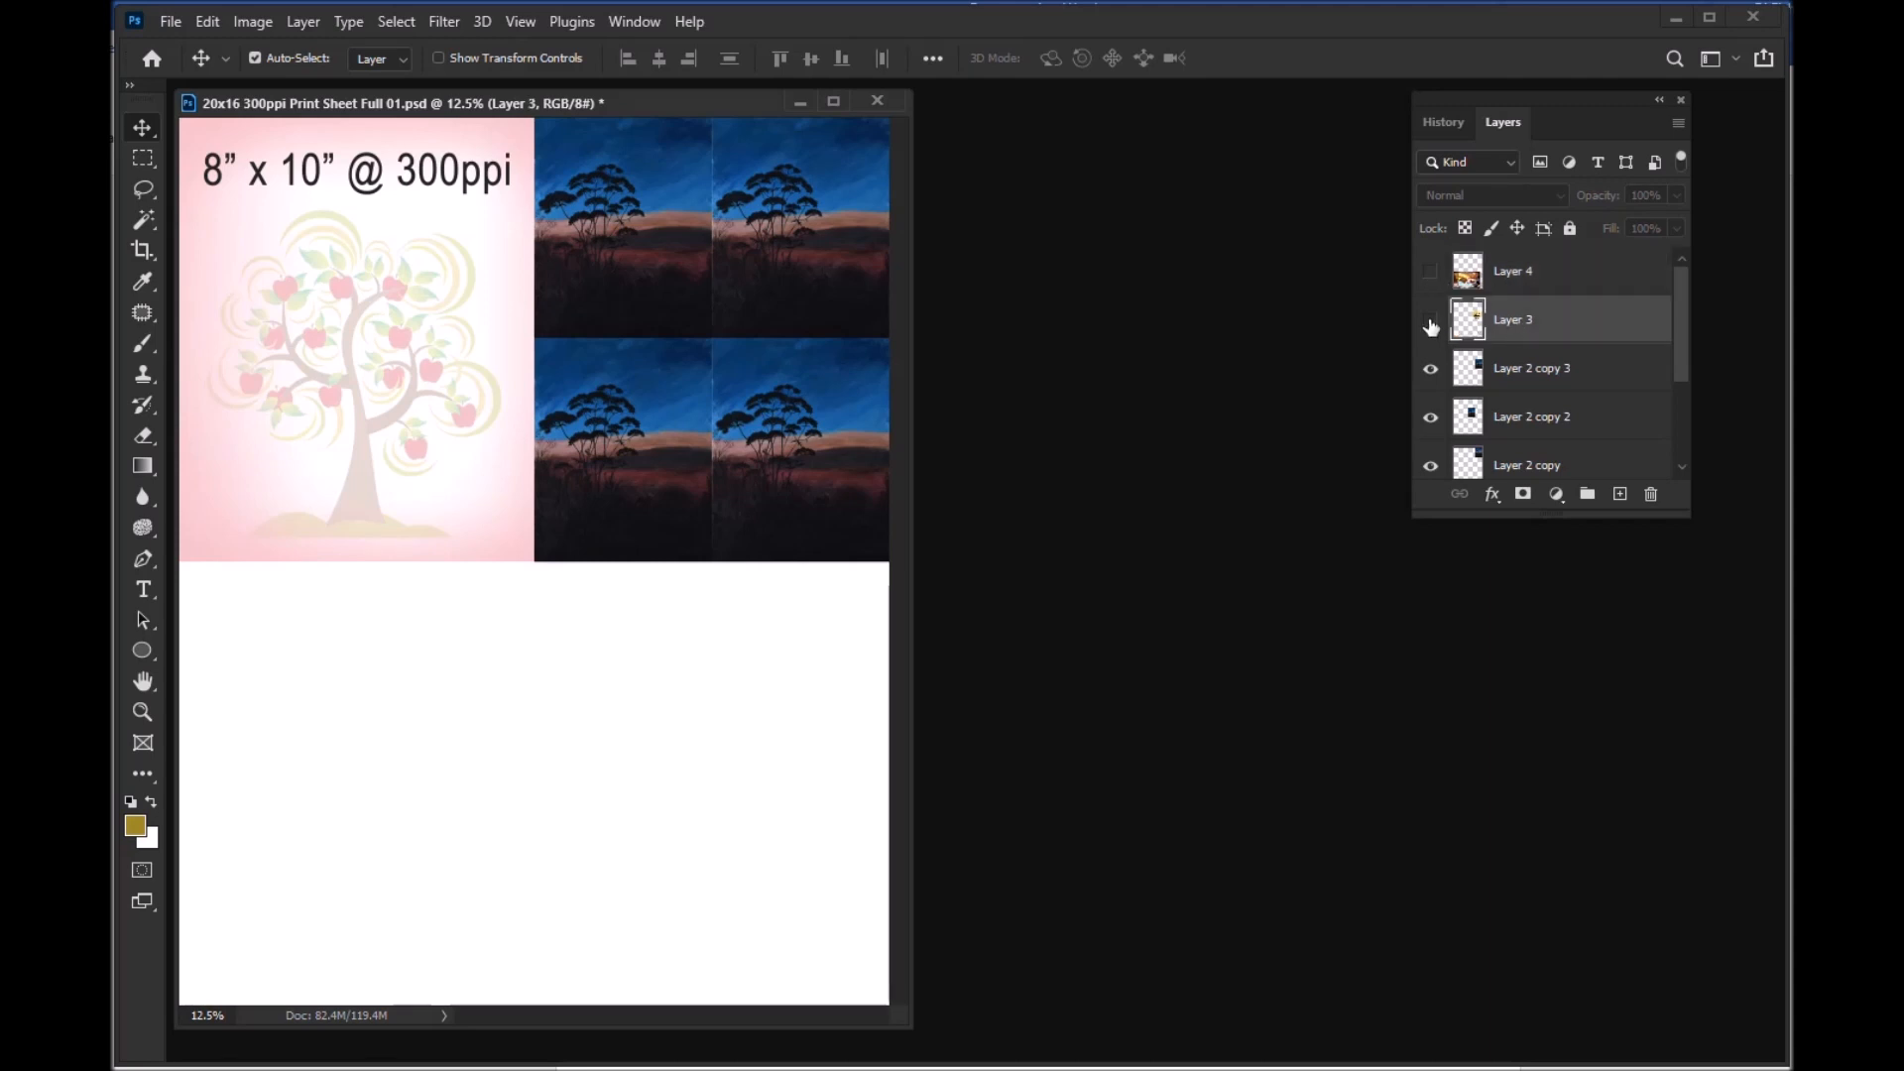
{"action": "left_click", "coordinate": [1430, 321]}
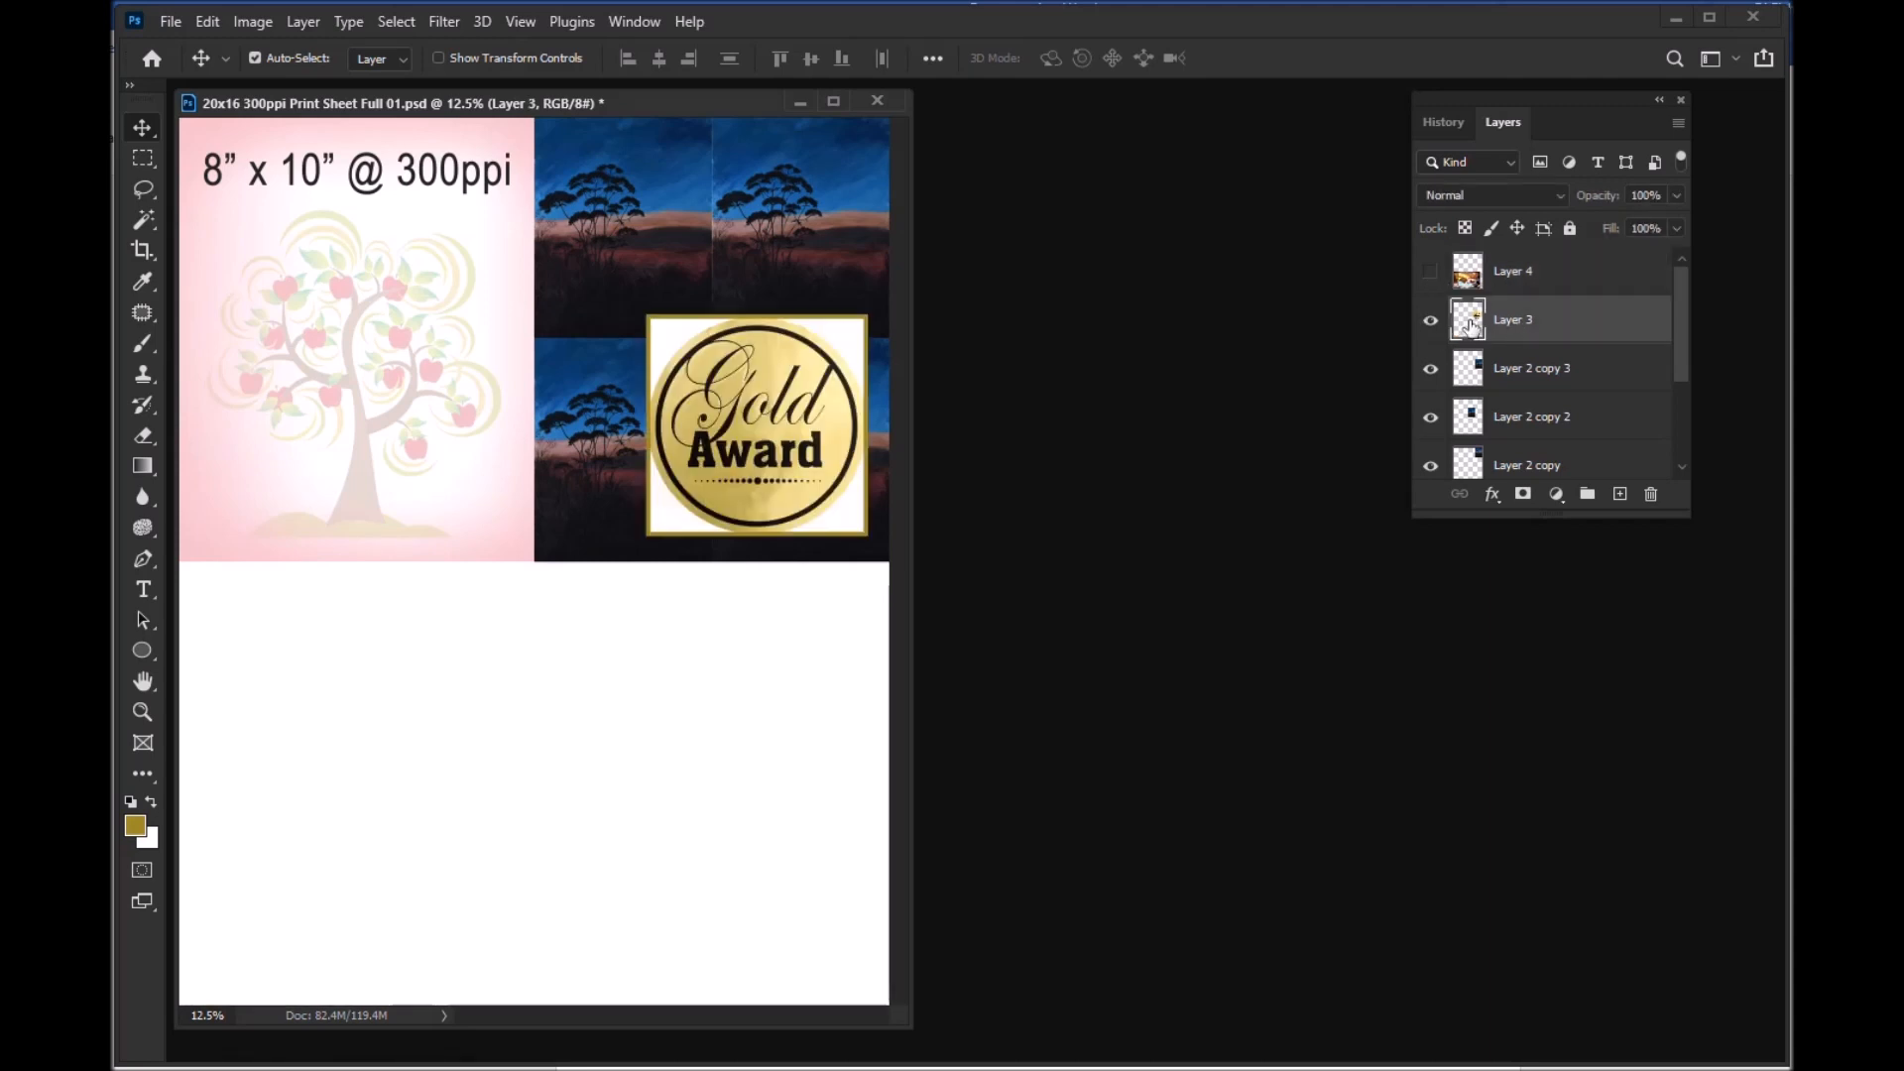
{"action": "left_click_drag", "start_coordinate": [798, 420], "coordinate": [350, 673]}
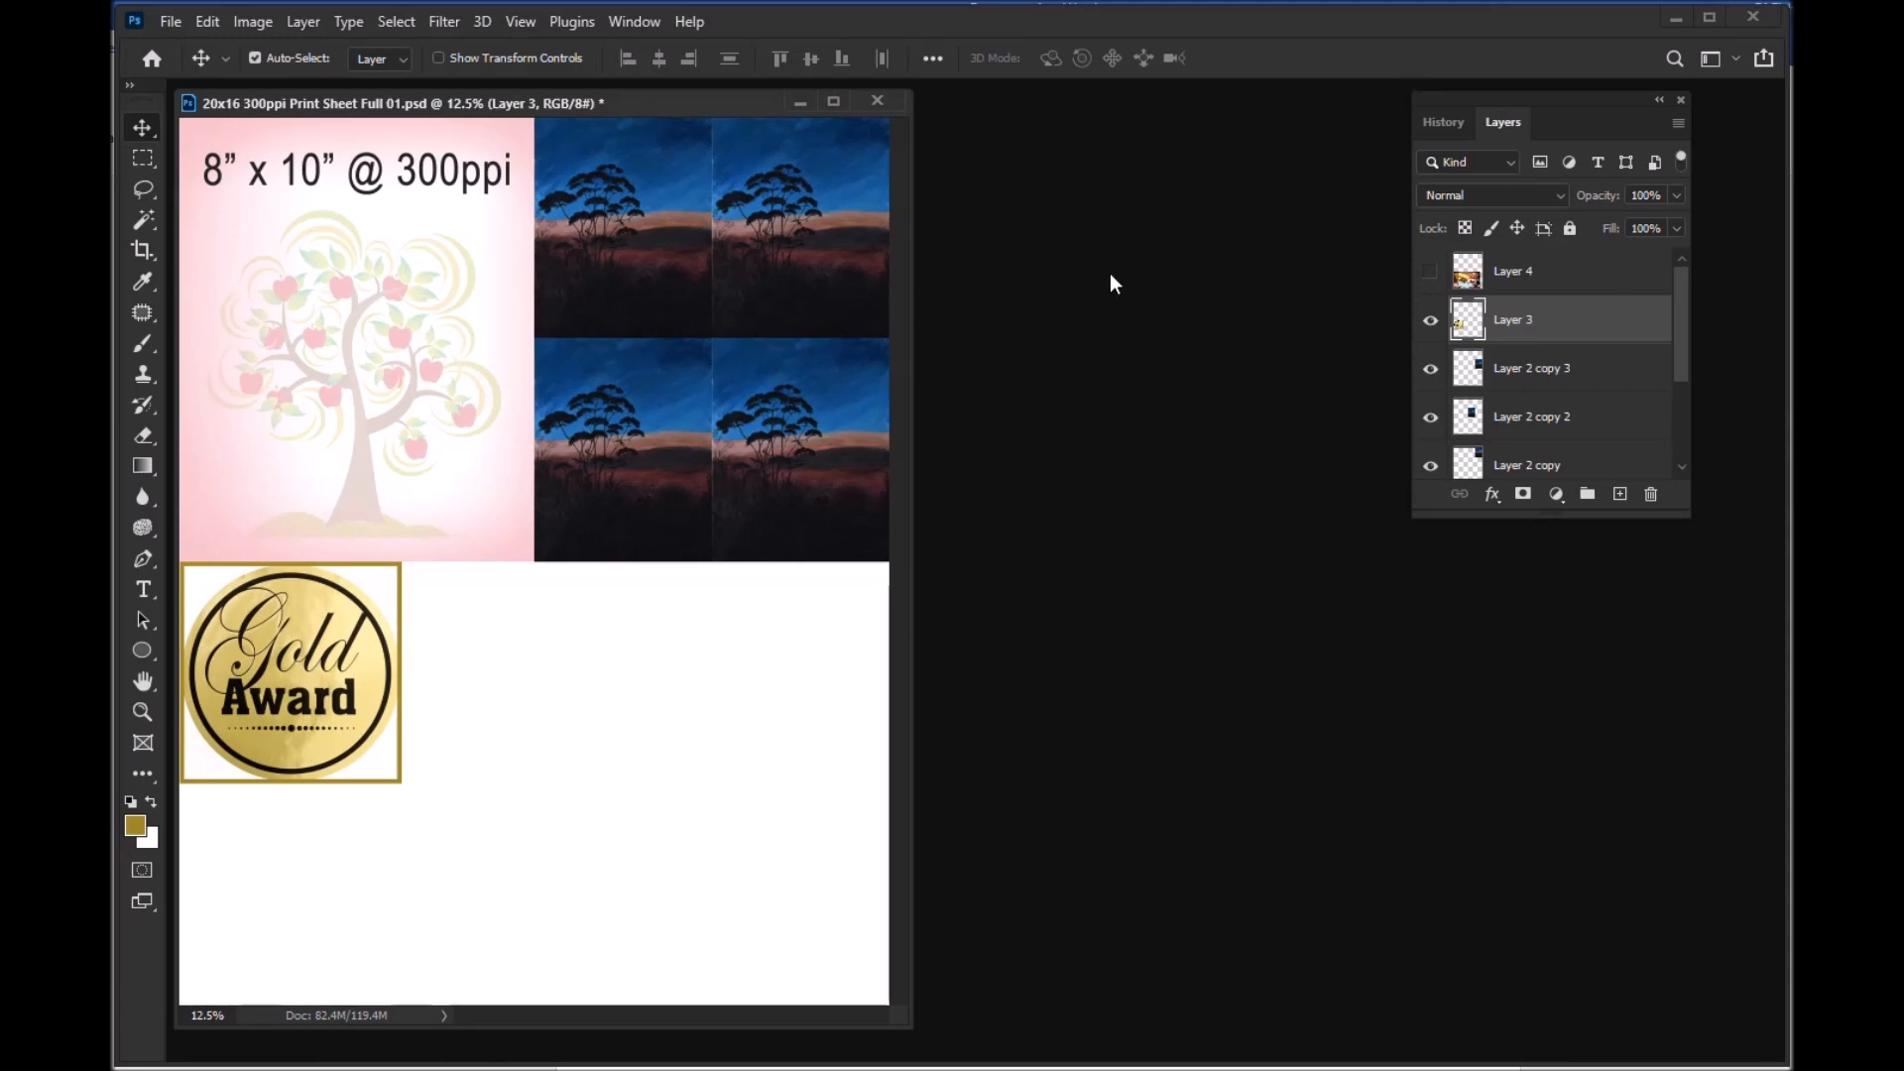
Step: Shift the sheet window toward the right and hide the landscape copies Layer 2 copy 2 and Layer 2 copy 3
{"action": "left_click_drag", "start_coordinate": [742, 102], "coordinate": [864, 114]}
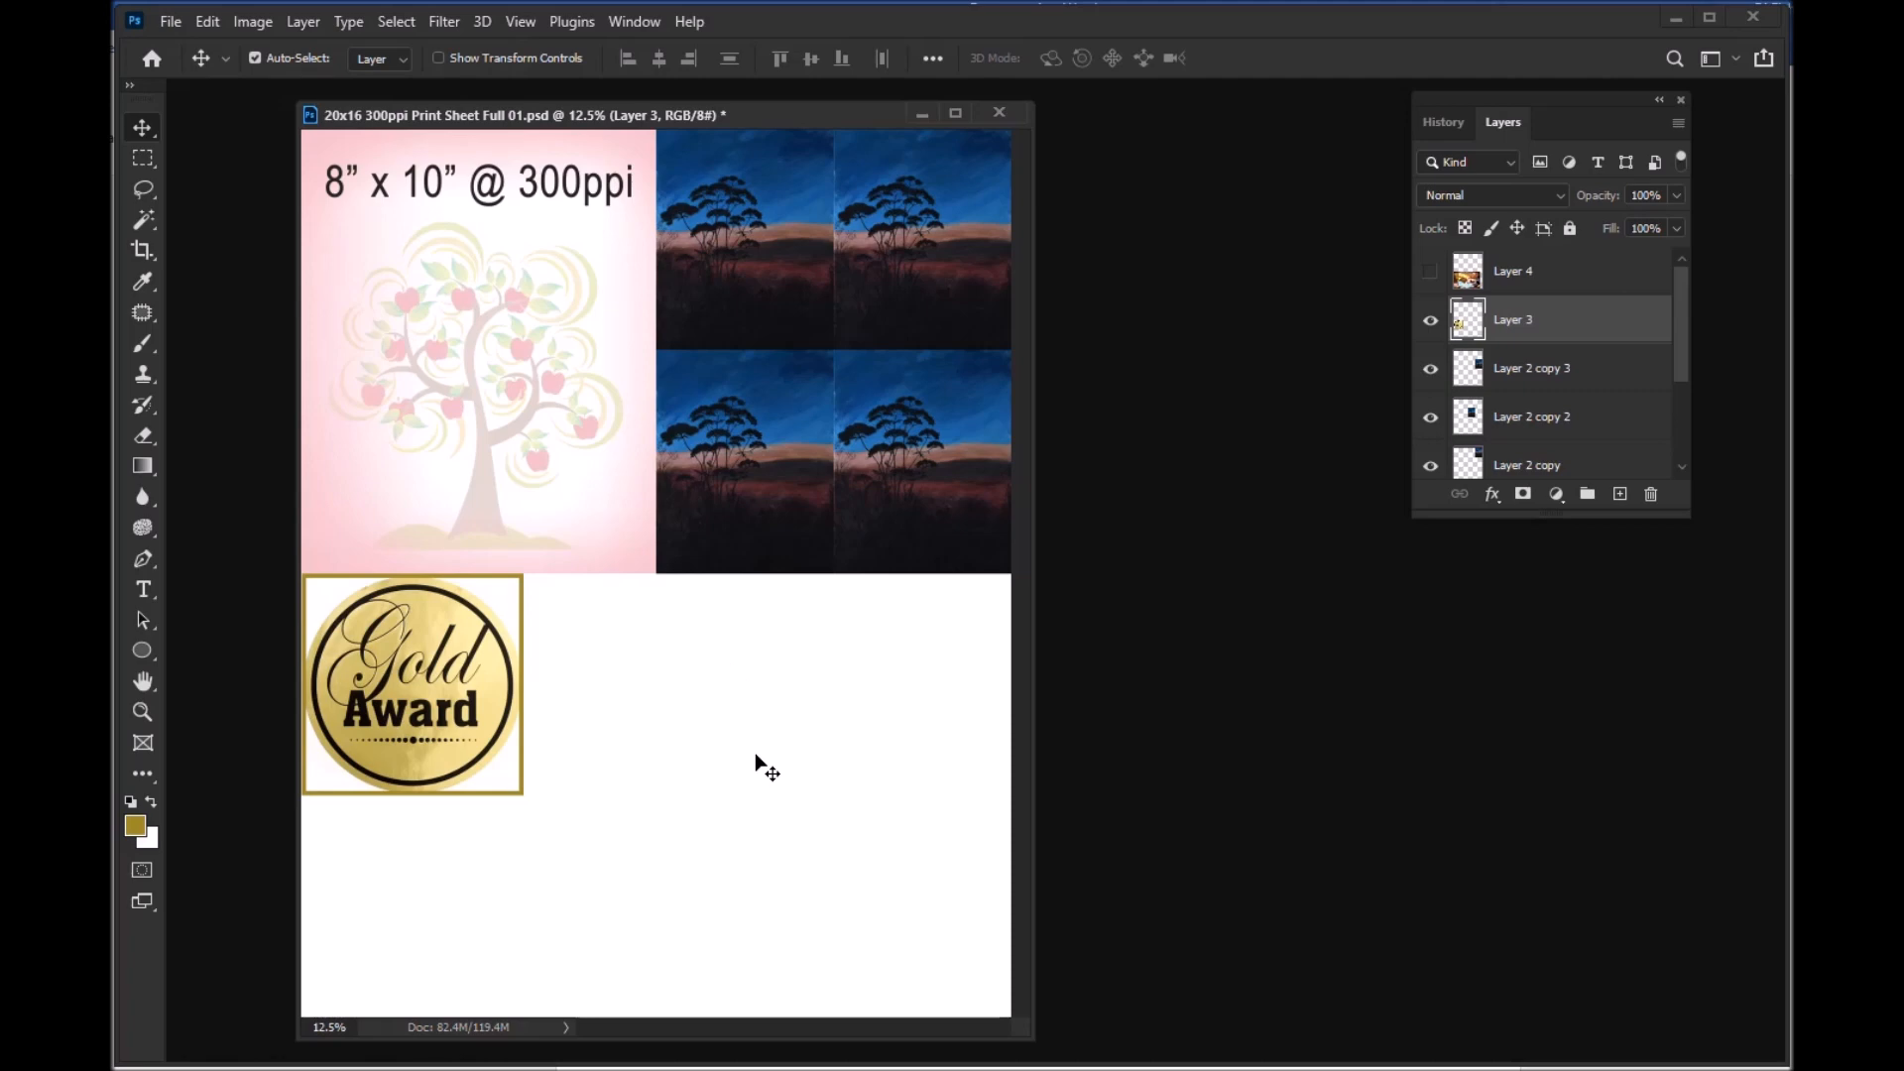
{"action": "left_click", "coordinate": [1430, 417]}
{"action": "left_click", "coordinate": [1431, 369]}
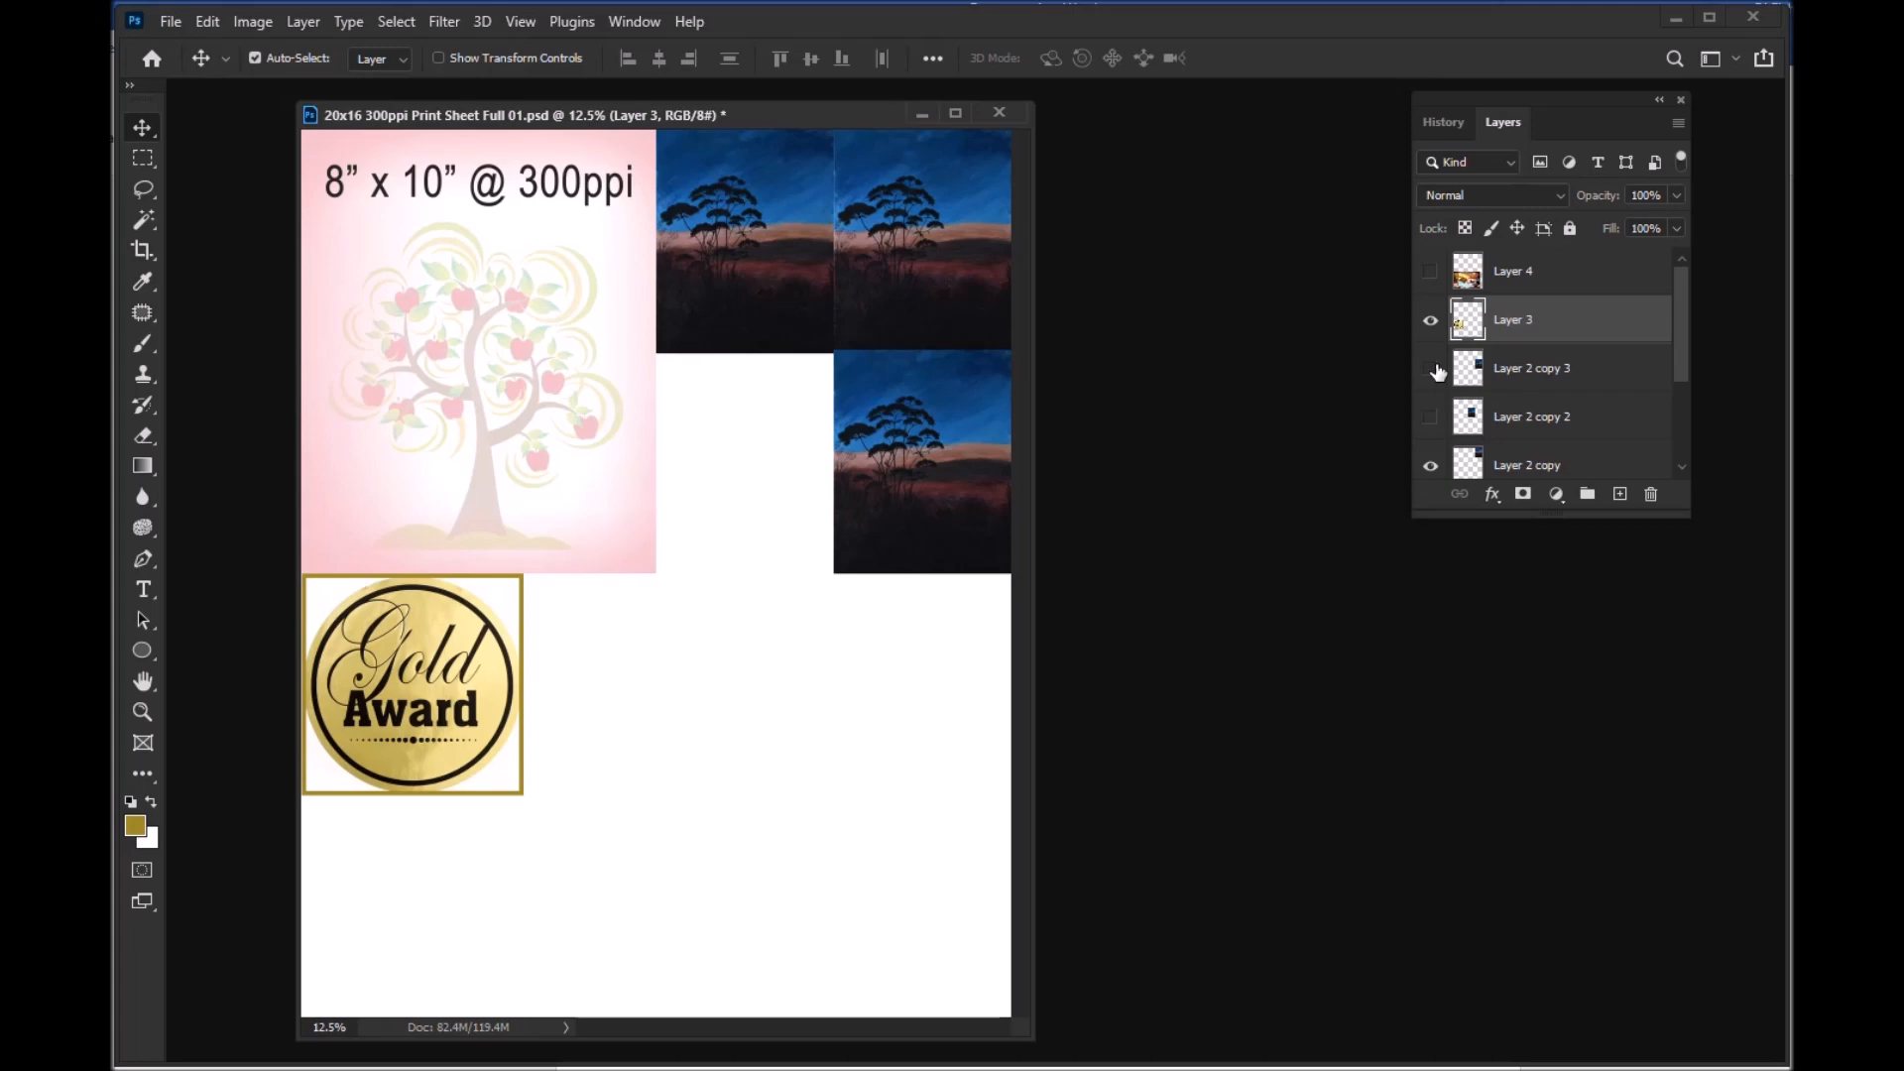